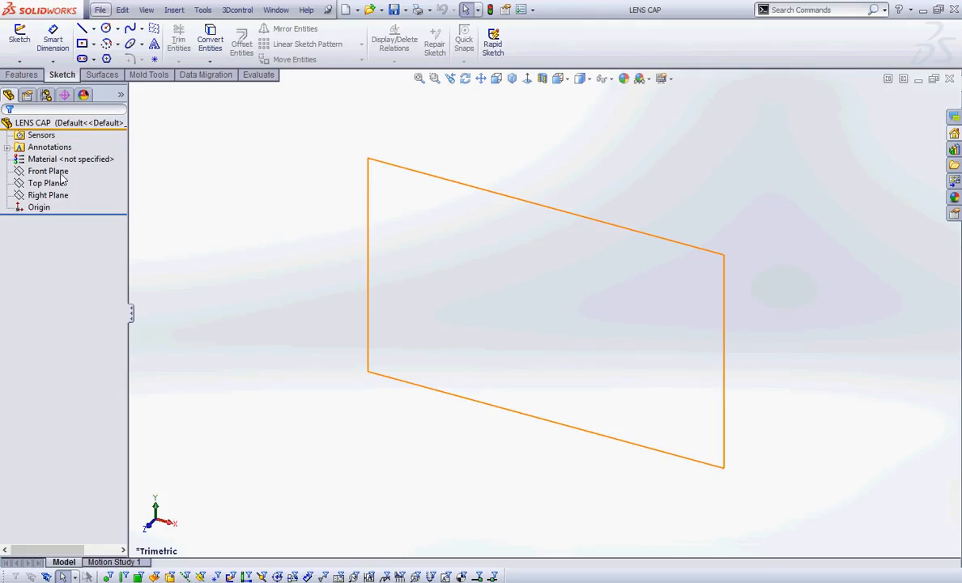
# - Start a sketch on the Front Plane and draw a circle centred on the origin, about 2.03 in in radius
pyautogui.click(62, 174)
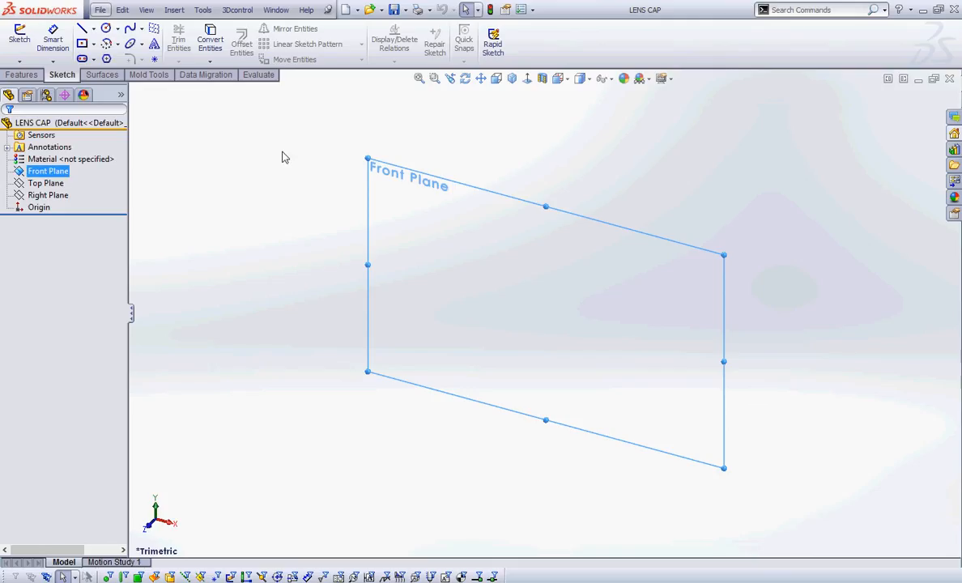
pyautogui.rightClick(50, 176)
pyautogui.press('Escape')
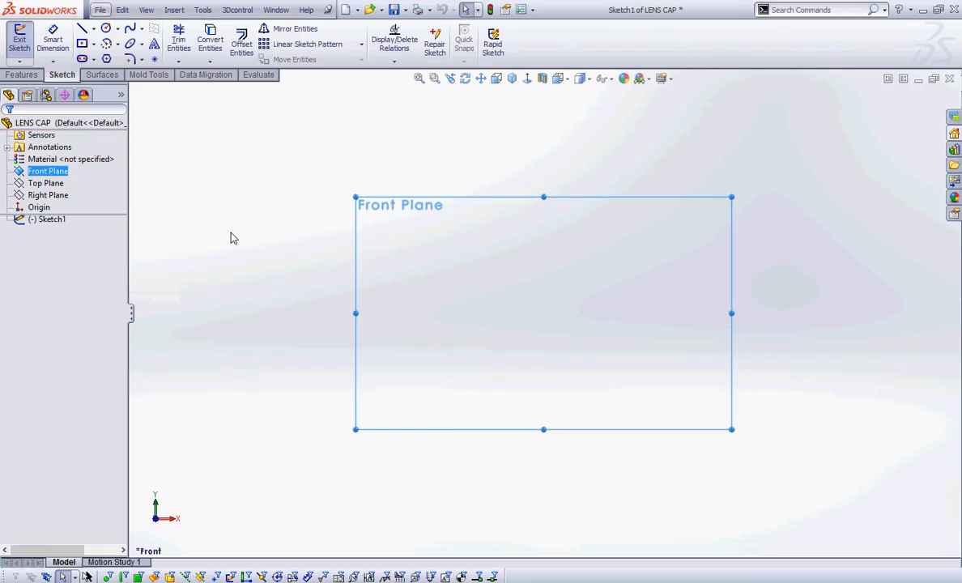
pyautogui.click(106, 30)
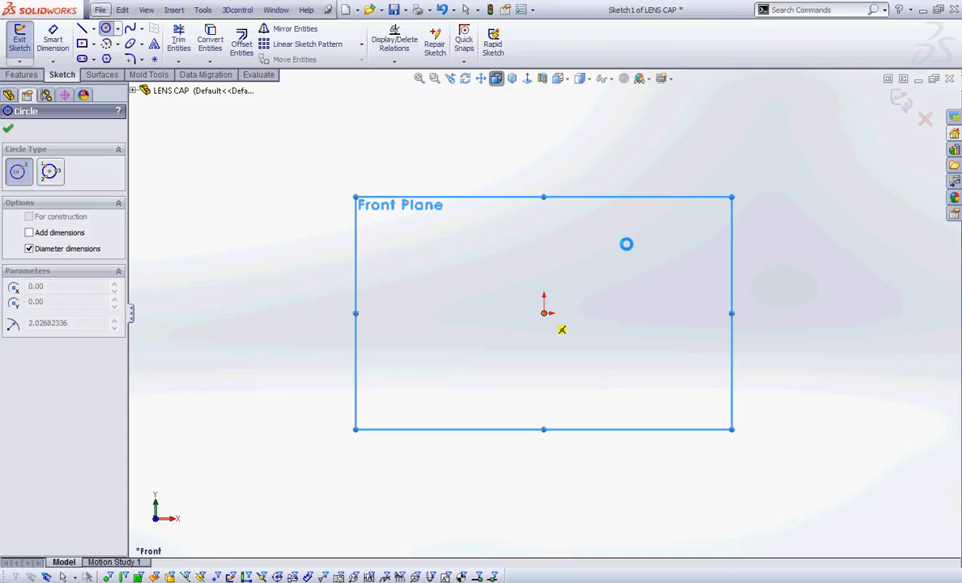
# - Dimension the circle's diameter to 4.9 in
pyautogui.rightClick(632, 249)
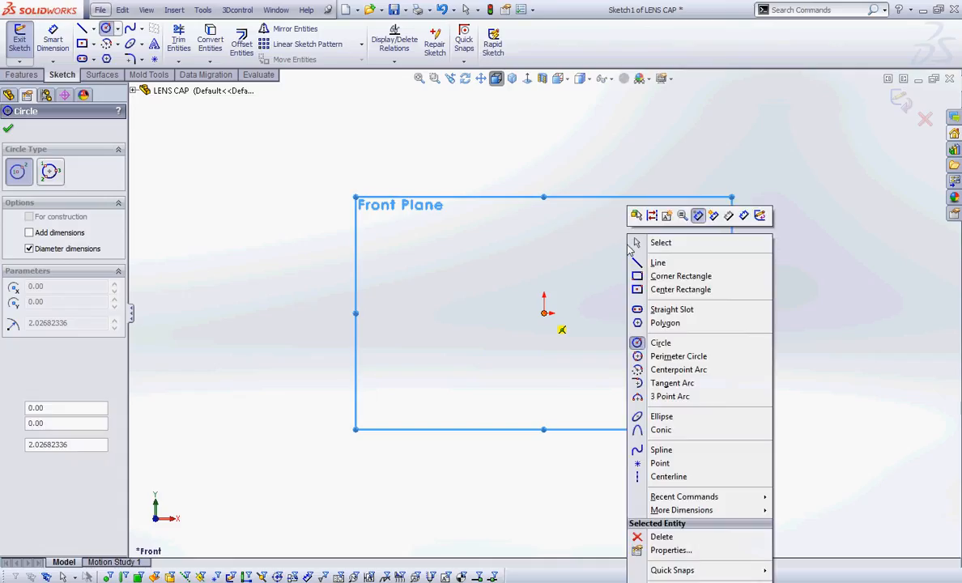
pyautogui.click(743, 216)
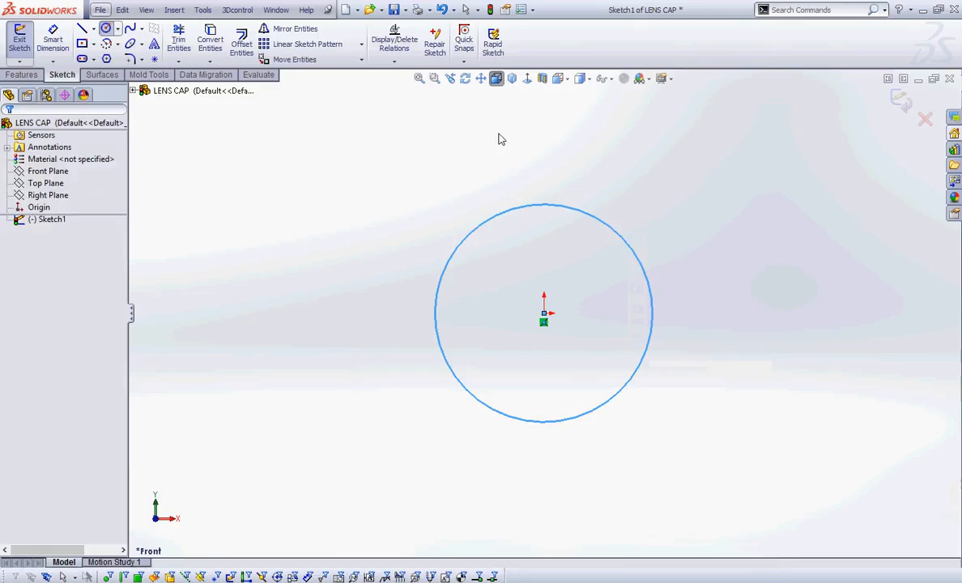
pyautogui.click(626, 247)
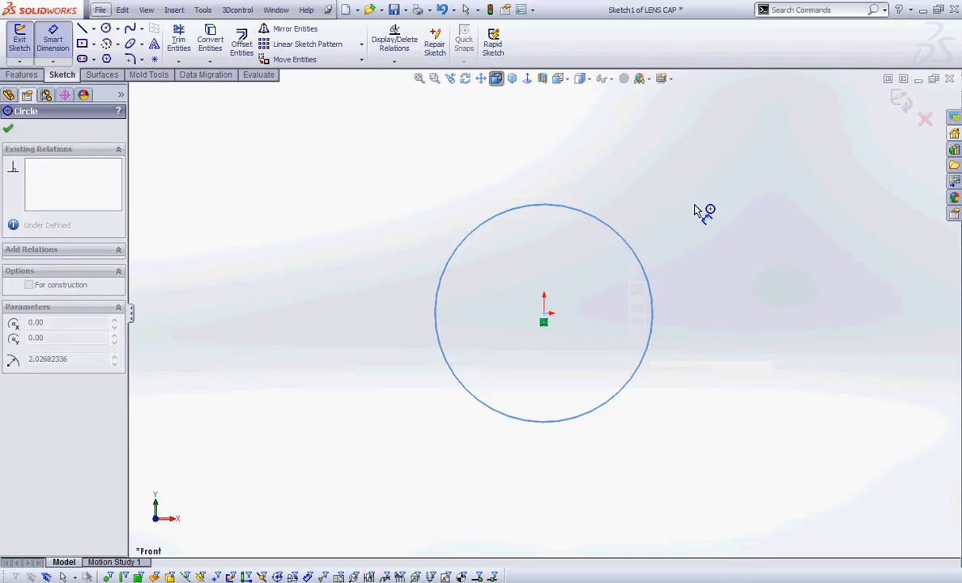
pyautogui.click(698, 208)
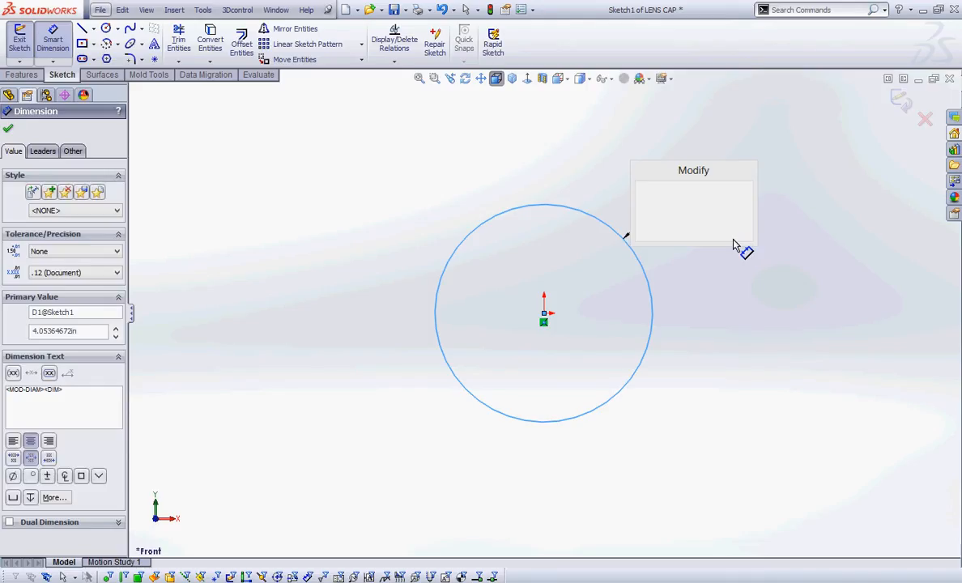
pyautogui.write('4.9')
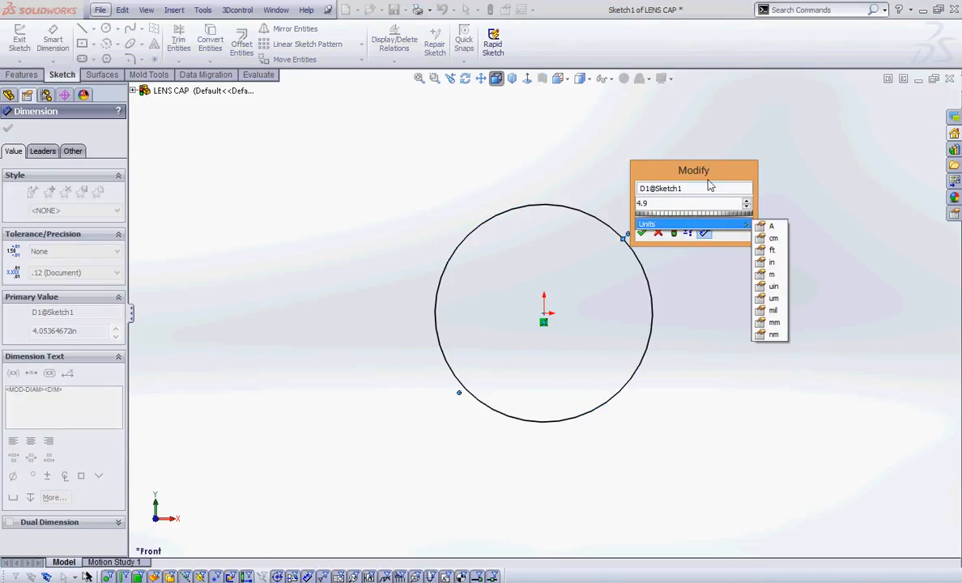
pyautogui.click(642, 233)
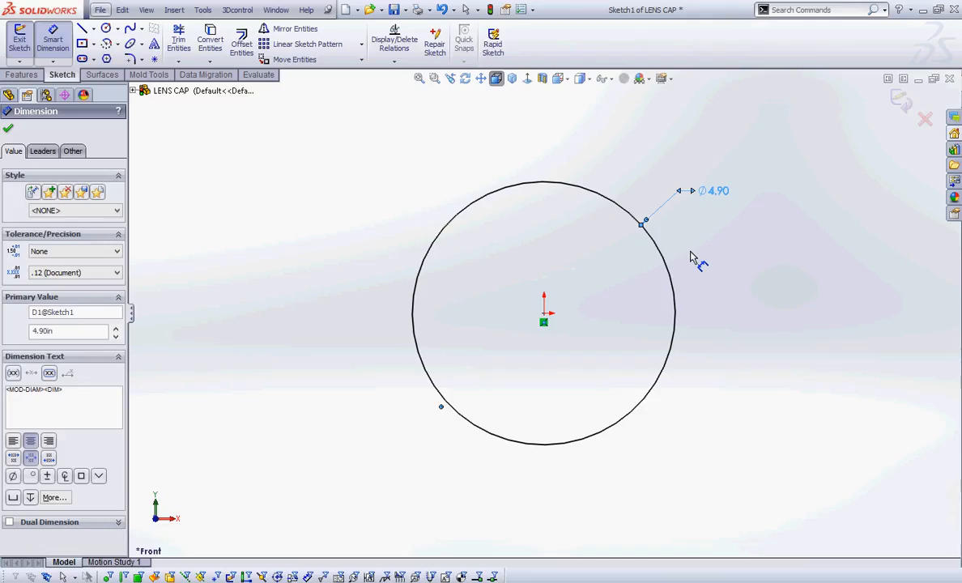
pyautogui.click(8, 128)
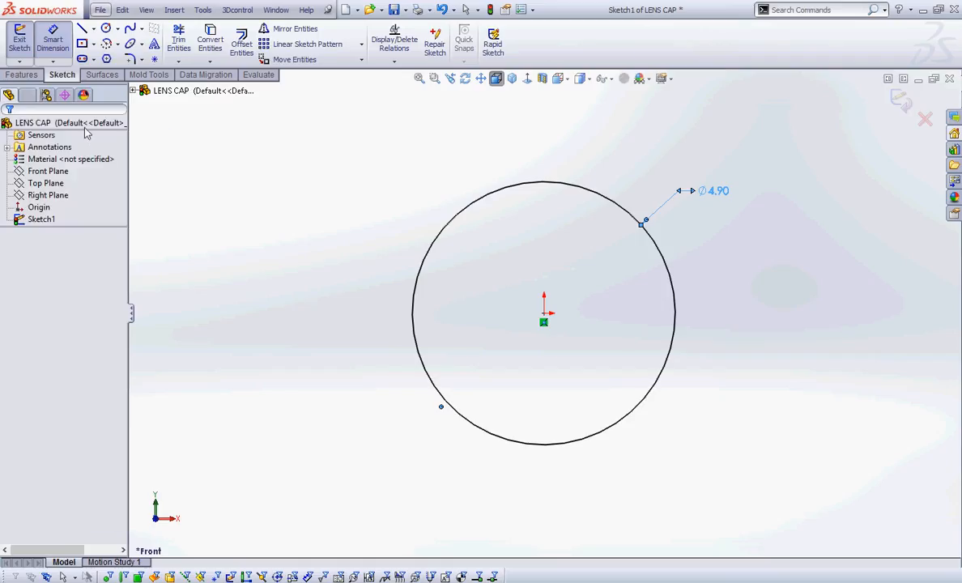
# - Set up a blind boss extrusion of the circle with a depth of 1.725 in
pyautogui.click(511, 79)
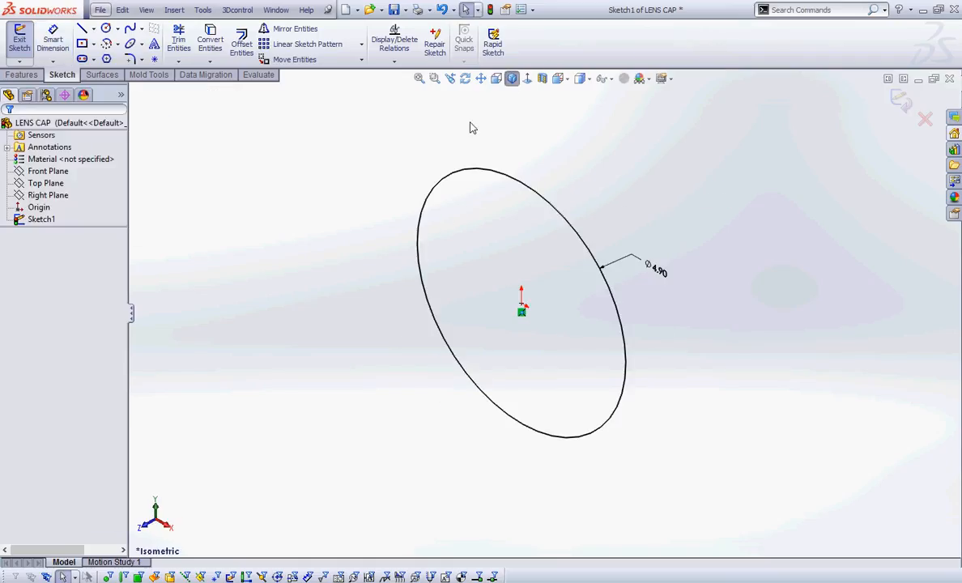
pyautogui.click(31, 74)
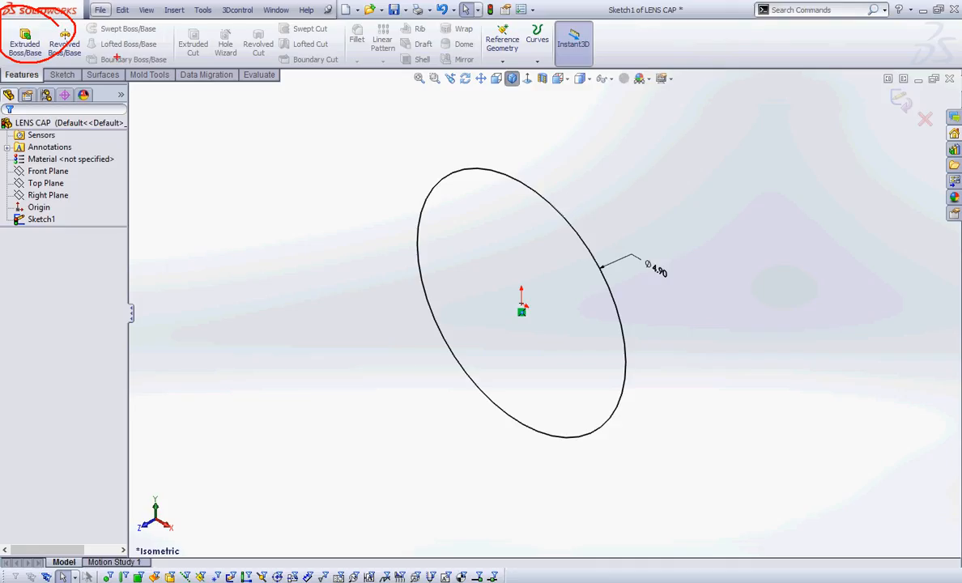
pyautogui.press('Escape')
pyautogui.click(27, 44)
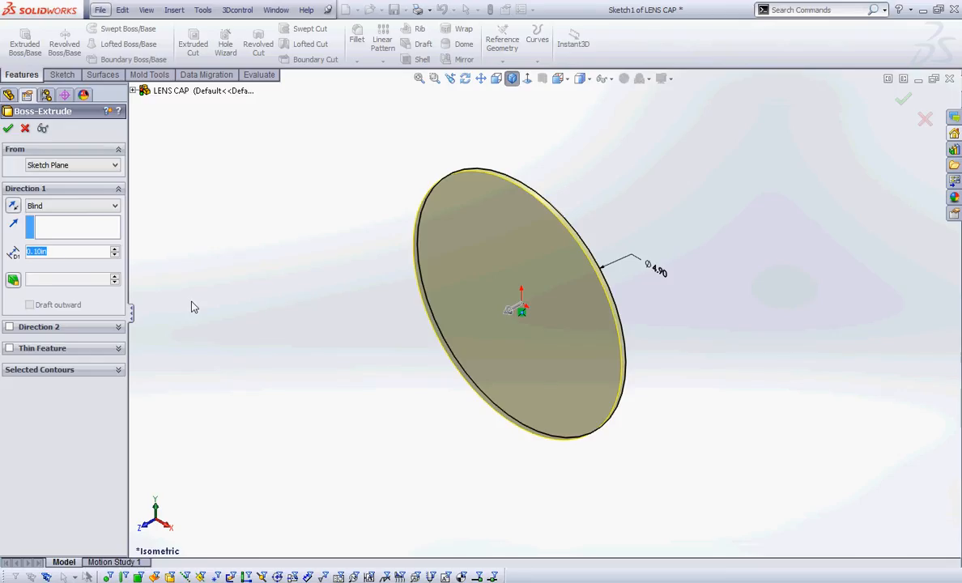
pyautogui.write('1.725')
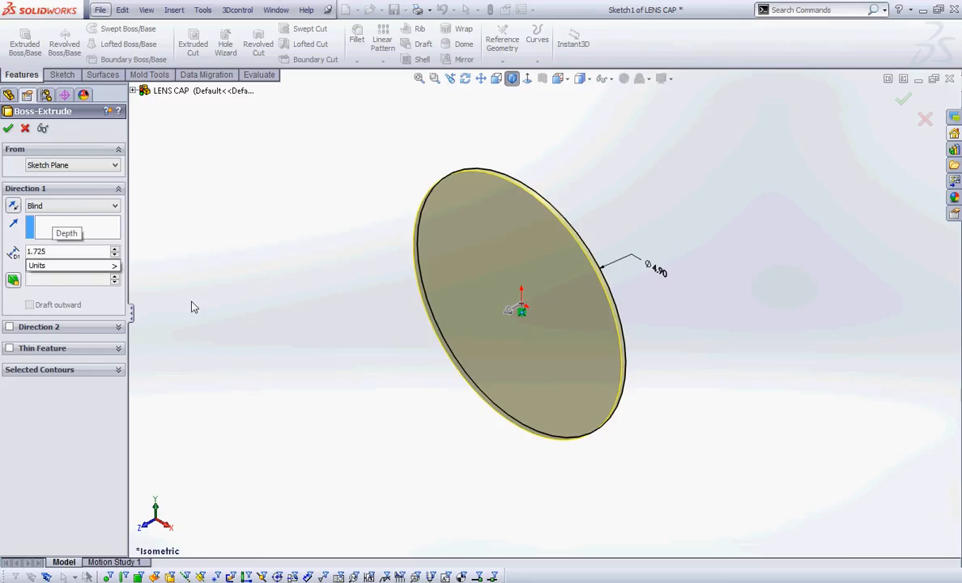
pyautogui.press('Return')
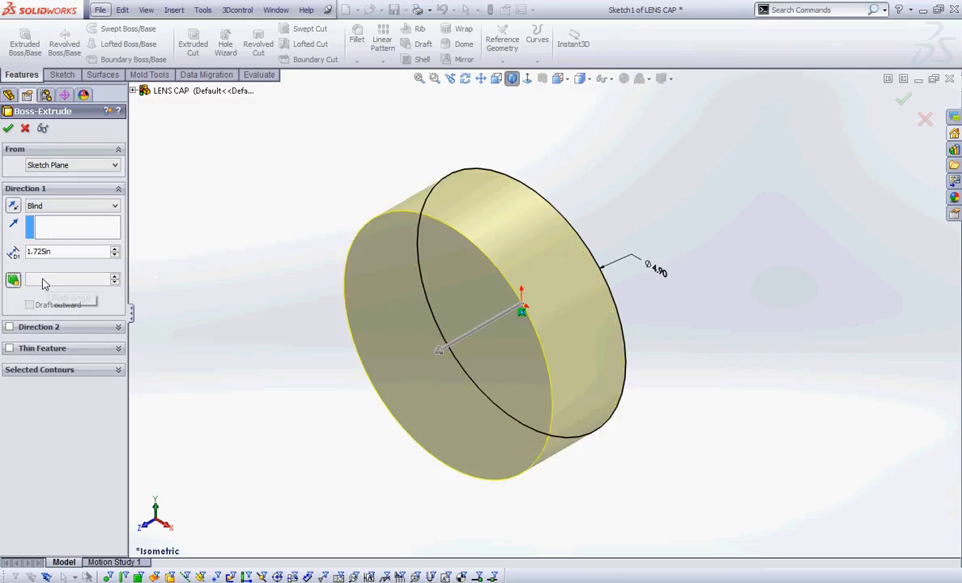
# - Add a 5-degree outward draft to the boss extrusion and complete the feature
pyautogui.click(15, 280)
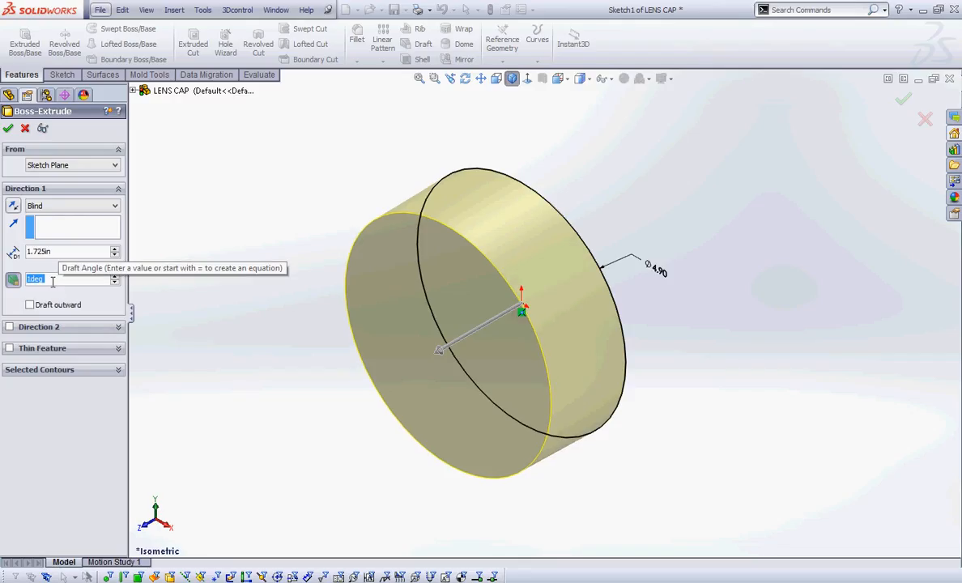
pyautogui.write('4')
pyautogui.press('BackSpace')
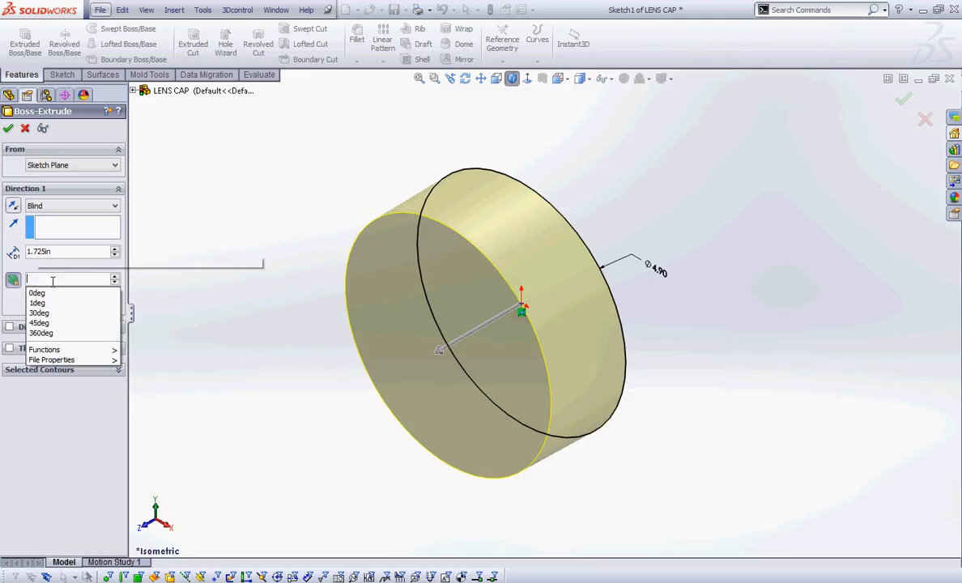
pyautogui.write('5')
pyautogui.press('Return')
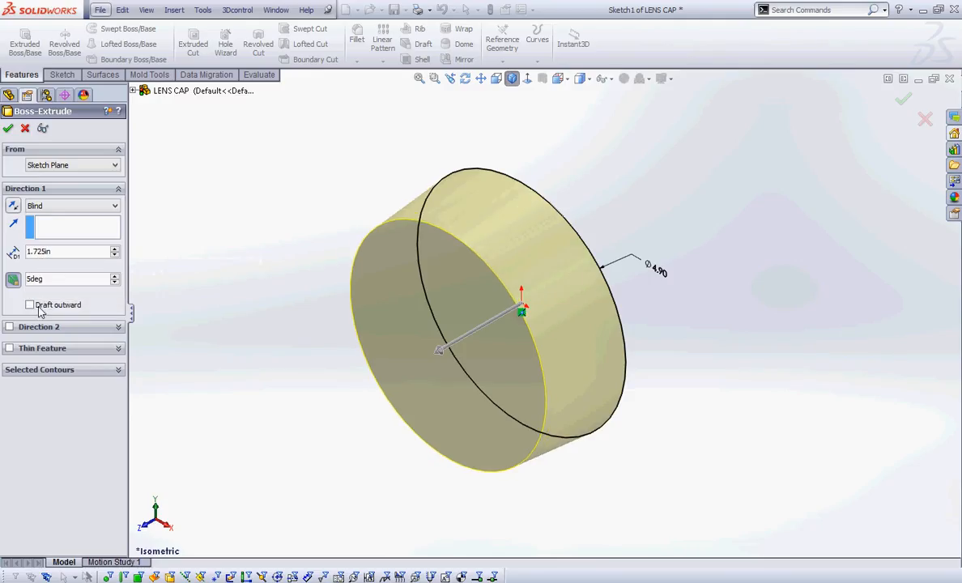
pyautogui.click(29, 305)
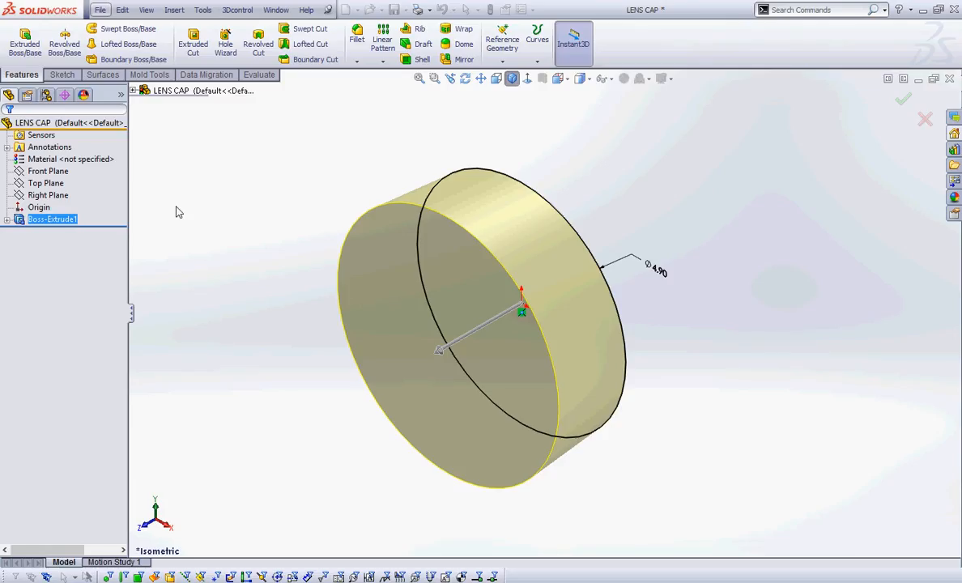
# - Edit the boss extrusion and reverse its direction so it extends behind the Front Plane
pyautogui.rightClick(49, 226)
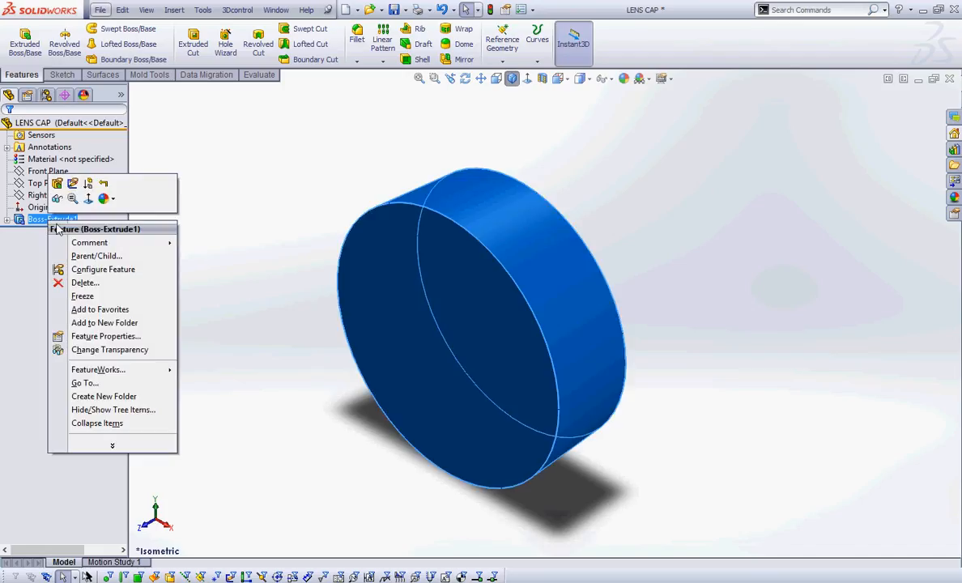
pyautogui.press('Escape')
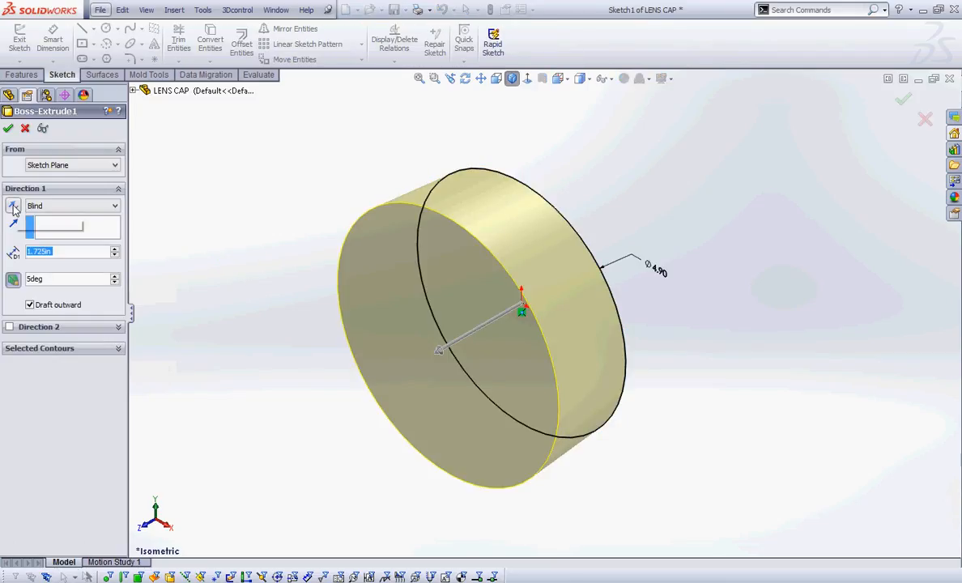
pyautogui.click(13, 206)
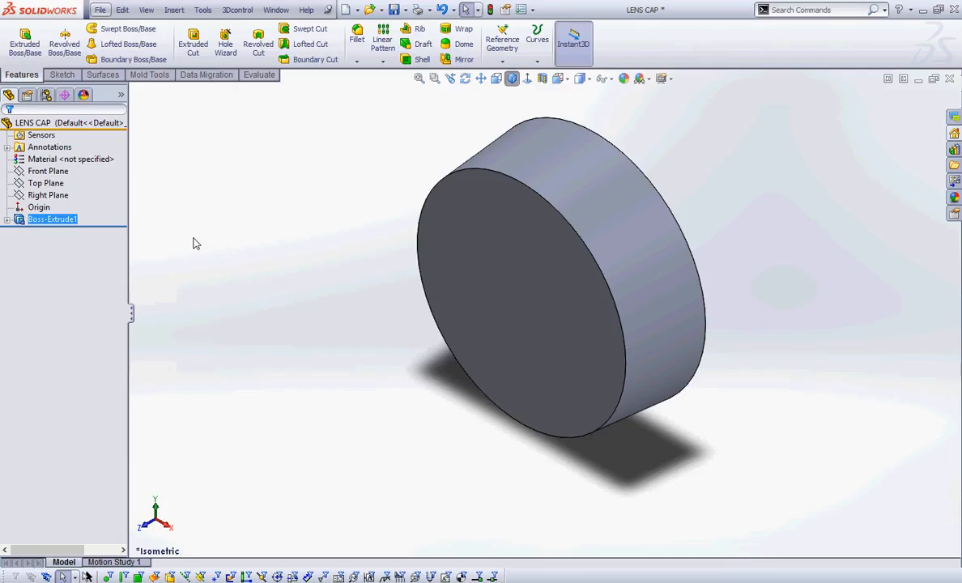
# - Open a new sketch on the flat front face of the extruded disc
pyautogui.click(518, 296)
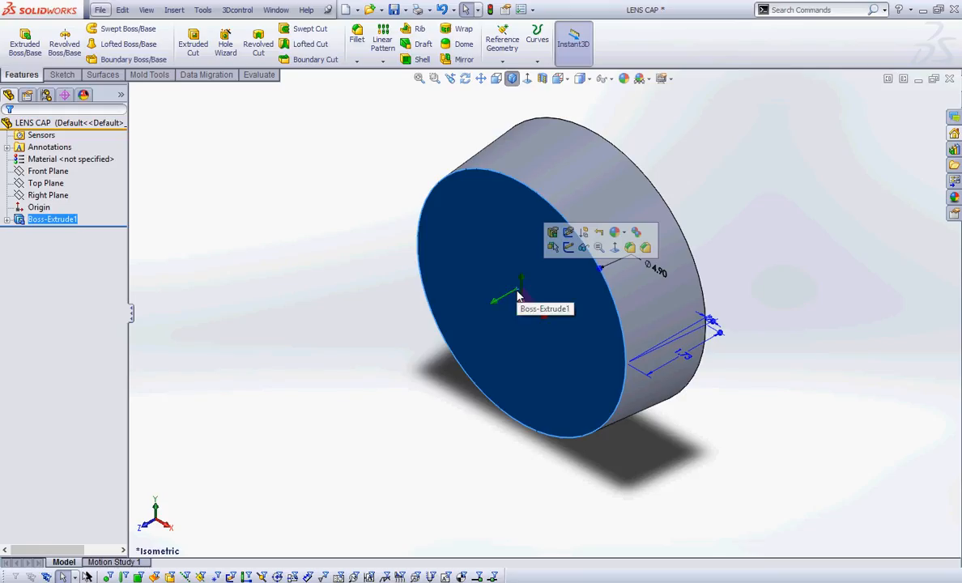
pyautogui.click(568, 247)
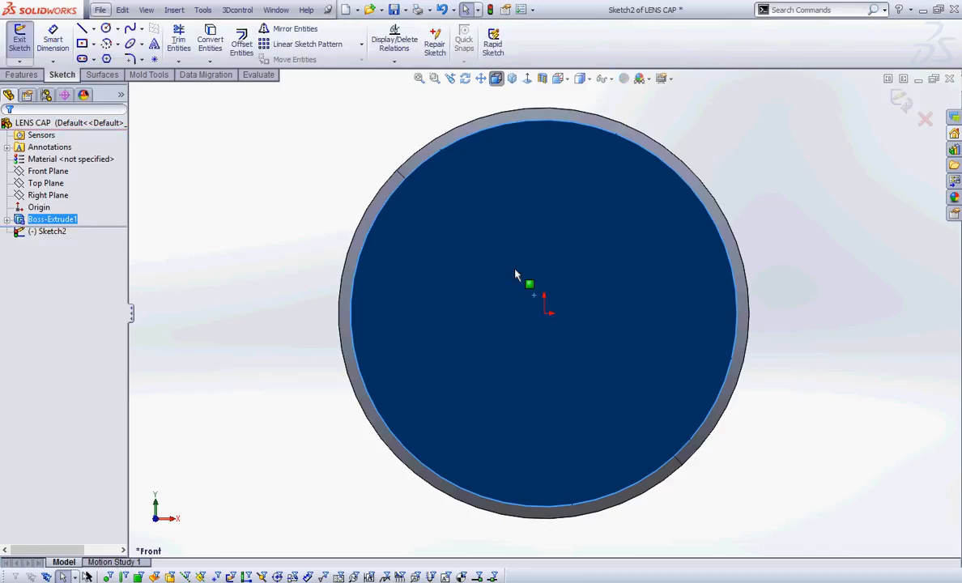
pyautogui.click(105, 28)
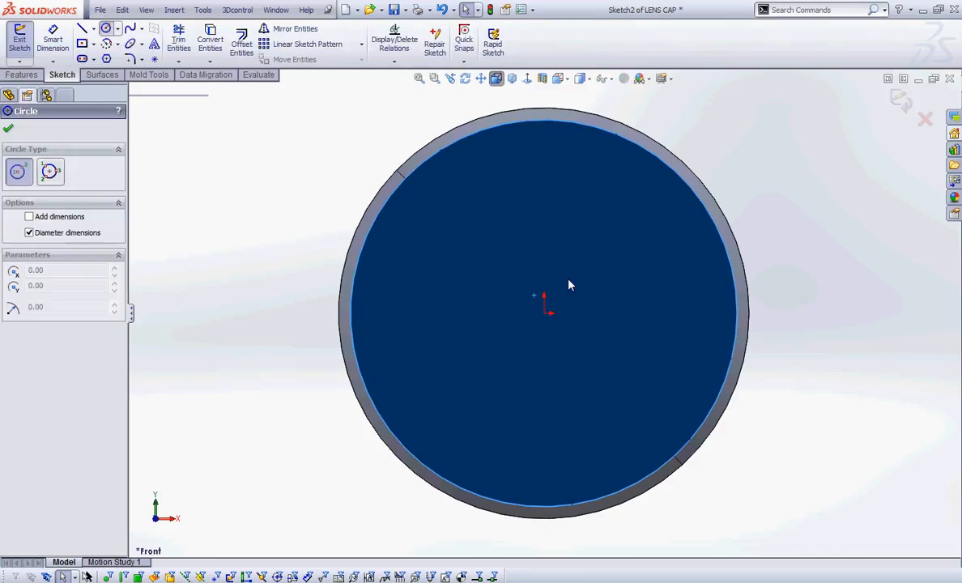
pyautogui.click(548, 321)
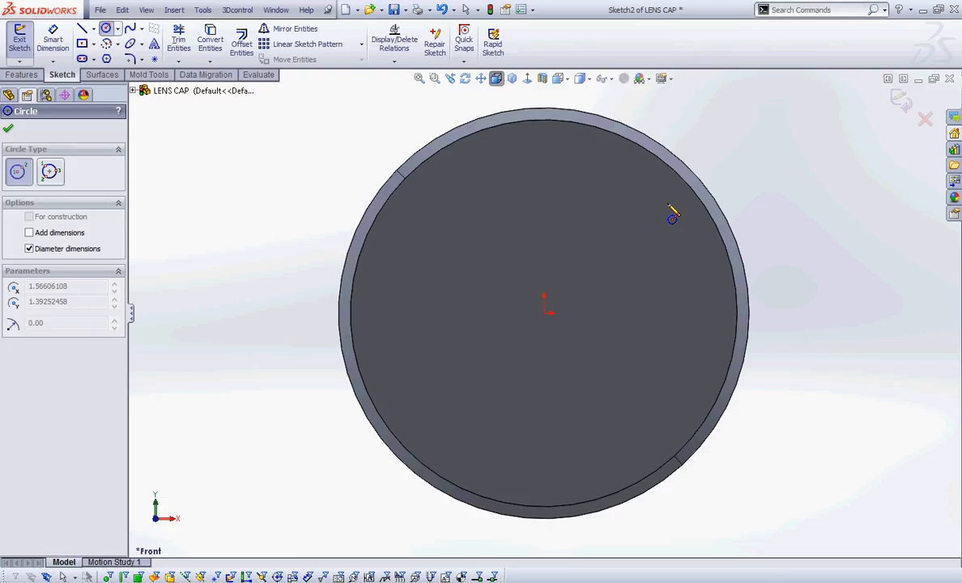
pyautogui.rightClick(672, 209)
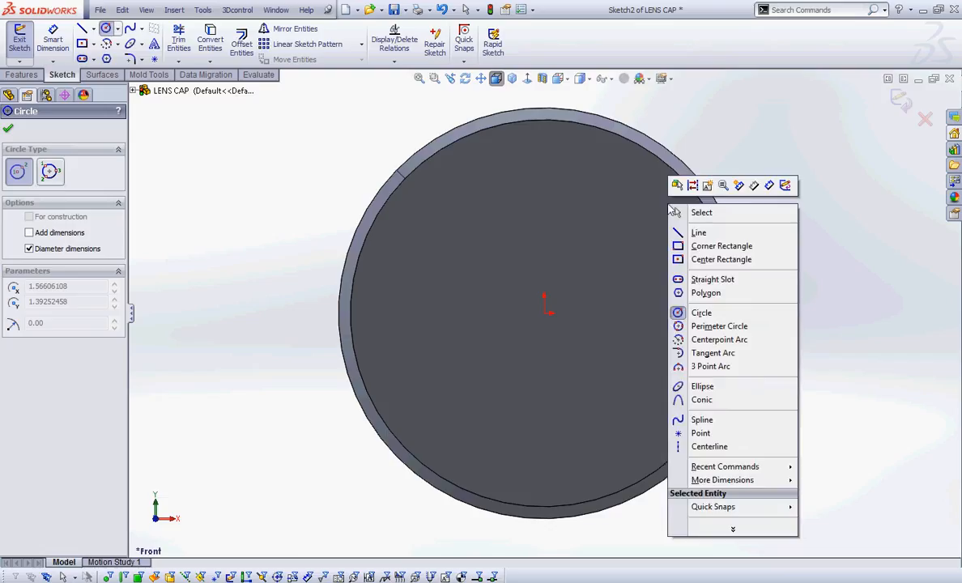
pyautogui.click(692, 212)
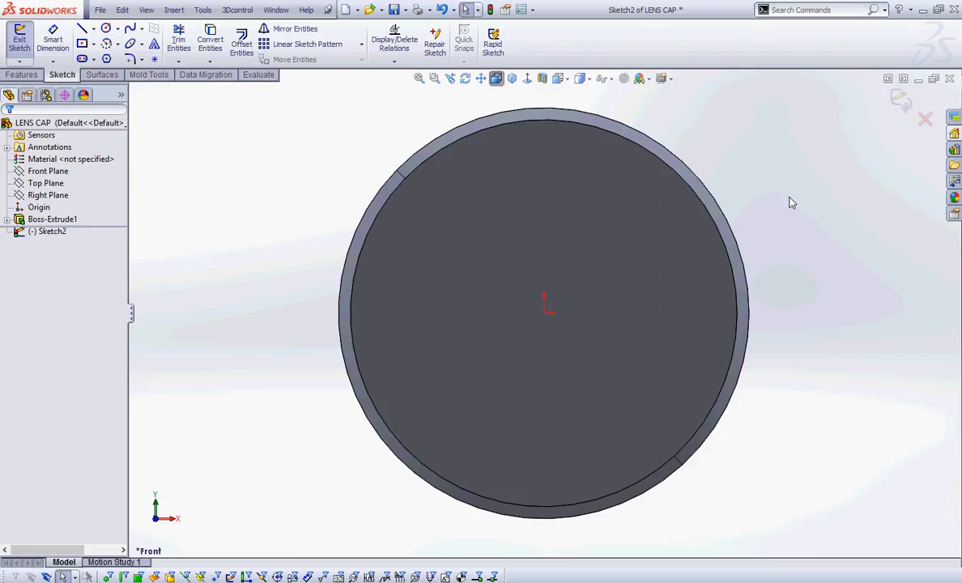
# - Sketch a circle about 1.78 in in radius on the front face, centred close to the origin
pyautogui.click(511, 78)
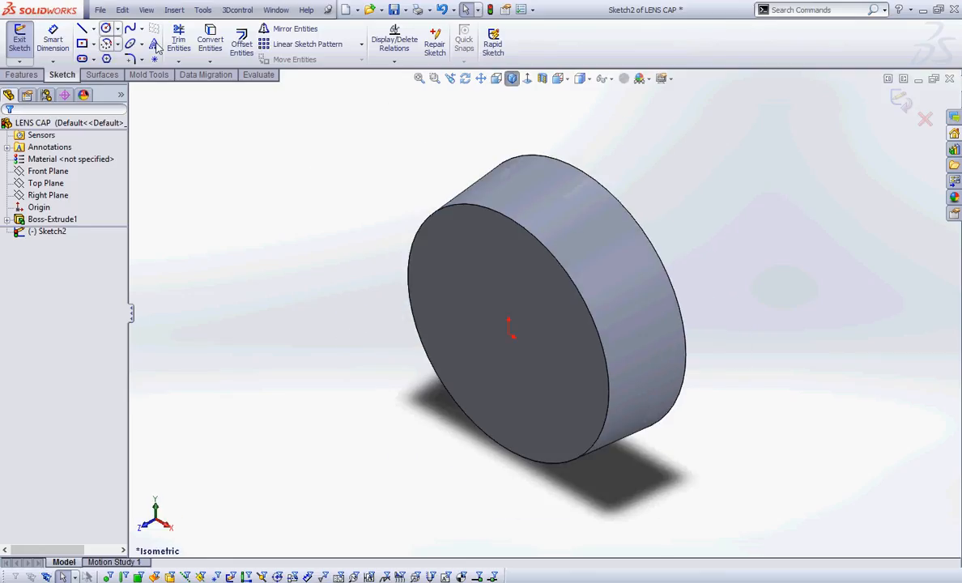
pyautogui.click(105, 28)
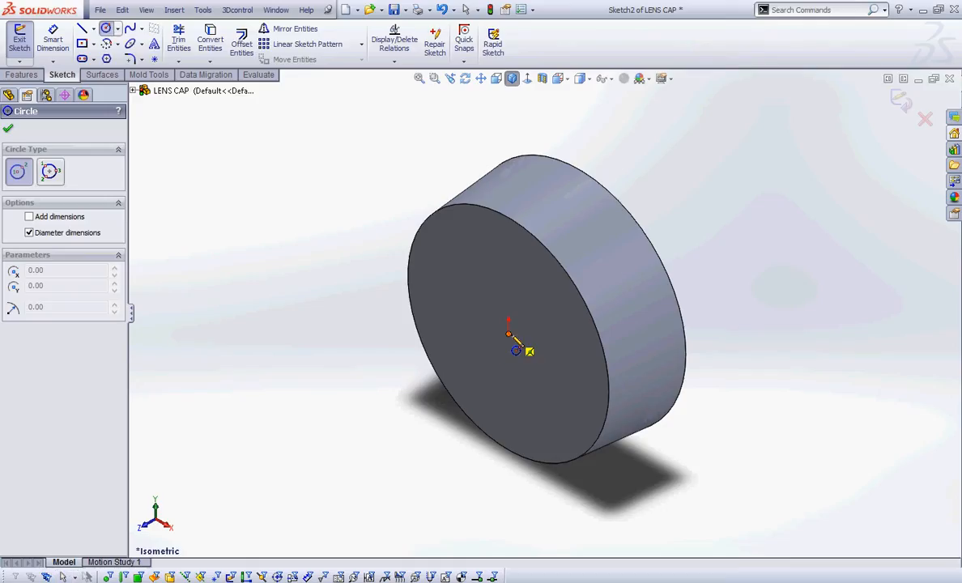
pyautogui.click(513, 332)
pyautogui.click(569, 318)
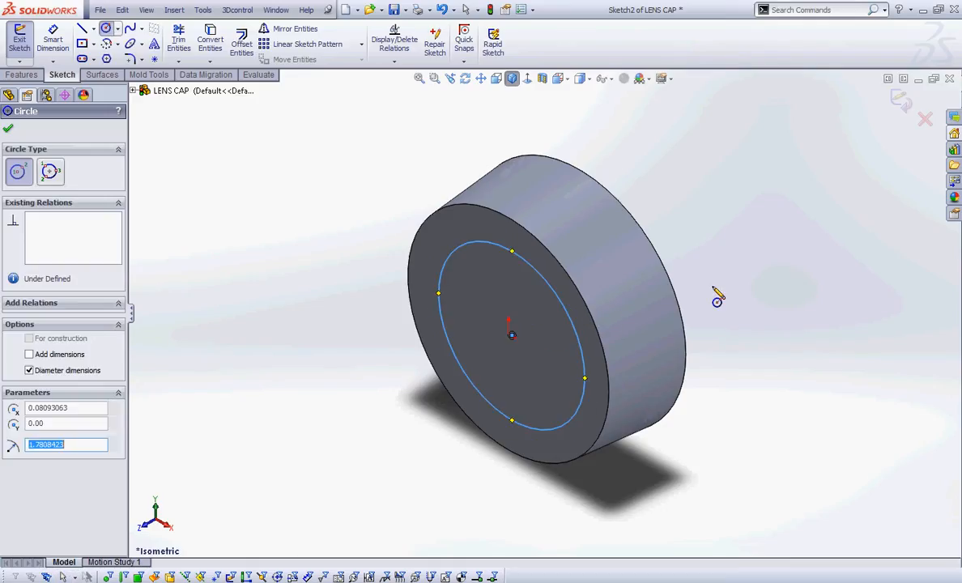
# - Dimension the diameter of the circle on the front face to 3.875 in
pyautogui.rightClick(709, 221)
pyautogui.click(820, 195)
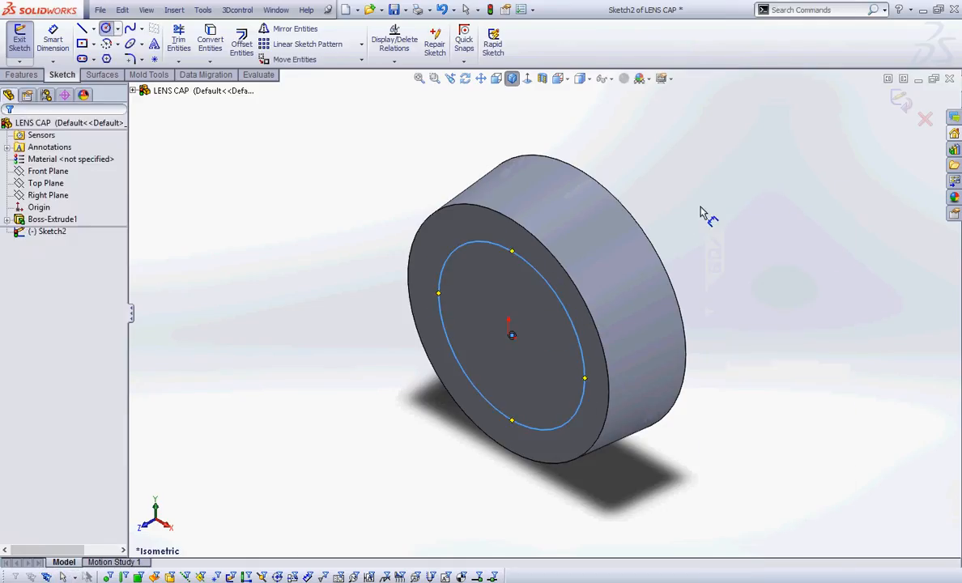
pyautogui.click(551, 281)
pyautogui.click(636, 253)
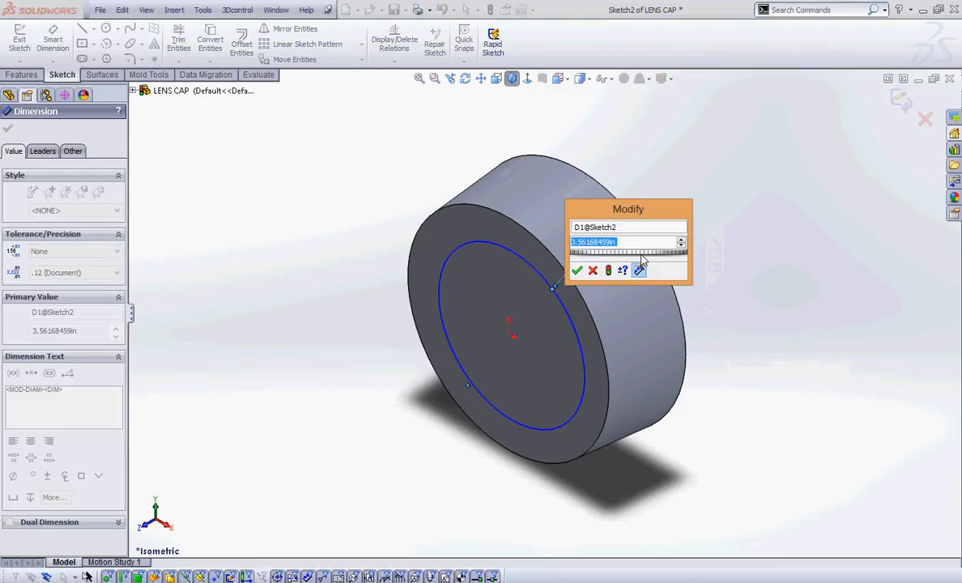
pyautogui.write('3.875')
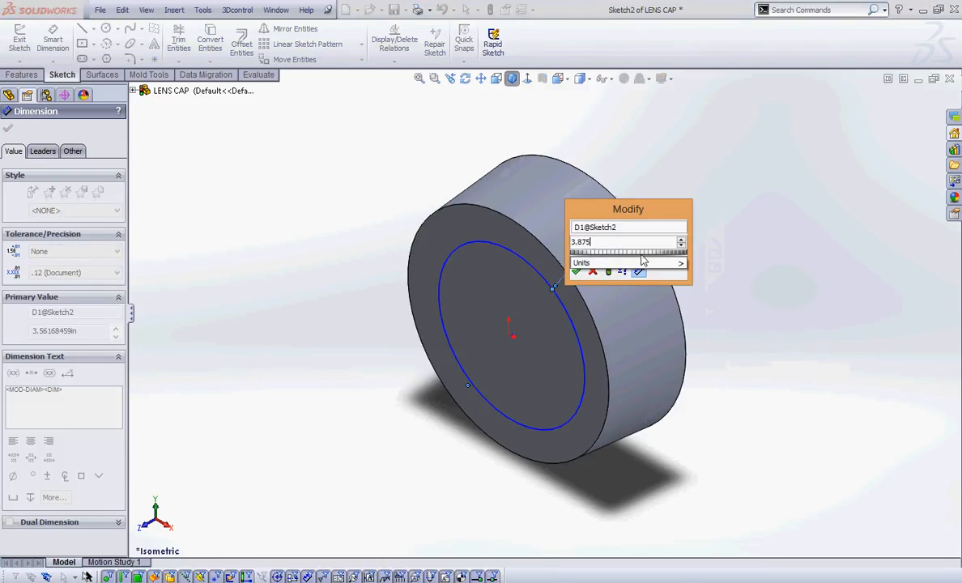
pyautogui.press('Return')
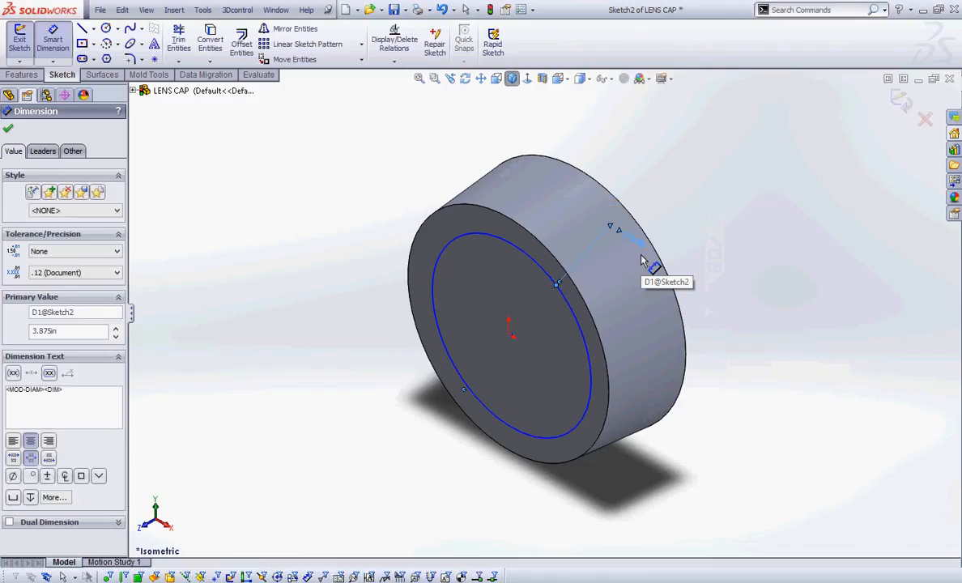
# - Move the diameter dimension of the front-face circle outside the disc, clear of the model
pyautogui.rightClick(737, 240)
pyautogui.click(745, 244)
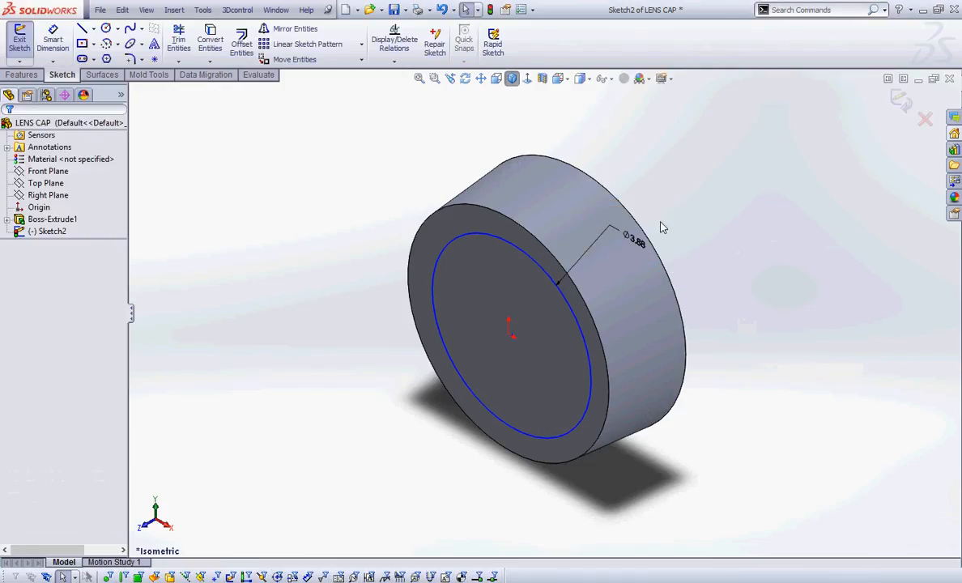
pyautogui.moveTo(684, 223); pyautogui.dragTo(708, 199)
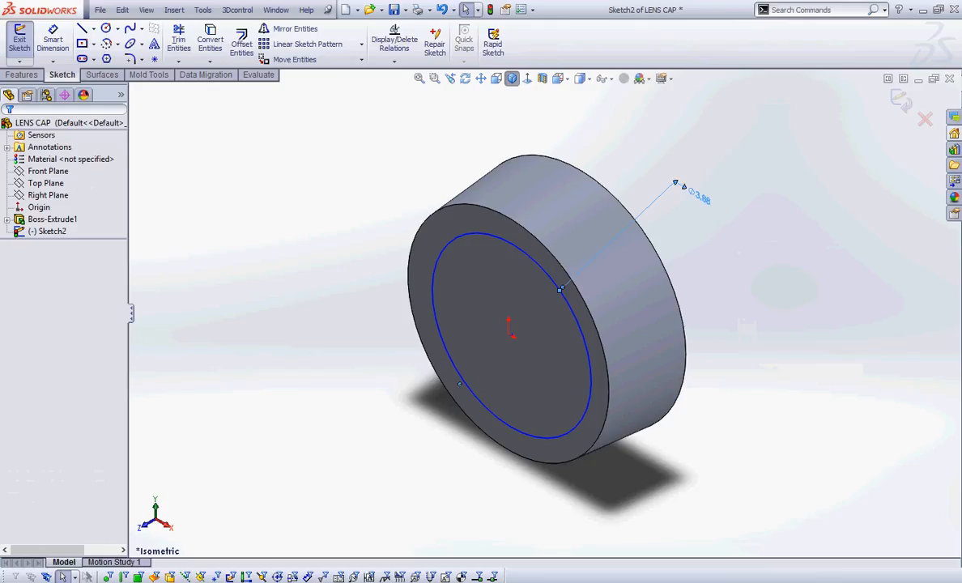
pyautogui.click(701, 233)
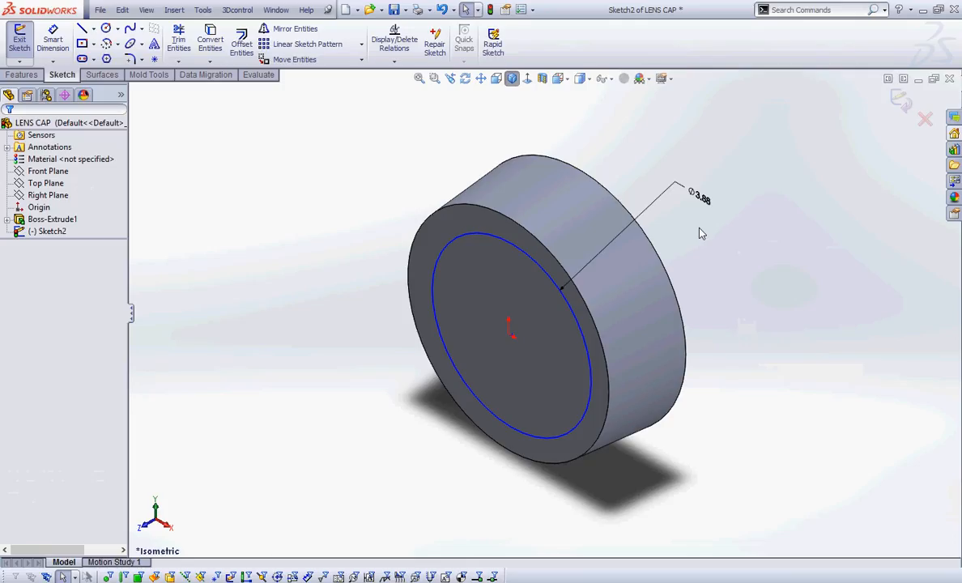
# - Cut the sketched circle into the disc as a blind extruded cut 0.275 in deep with a 5 degree draft
pyautogui.click(21, 75)
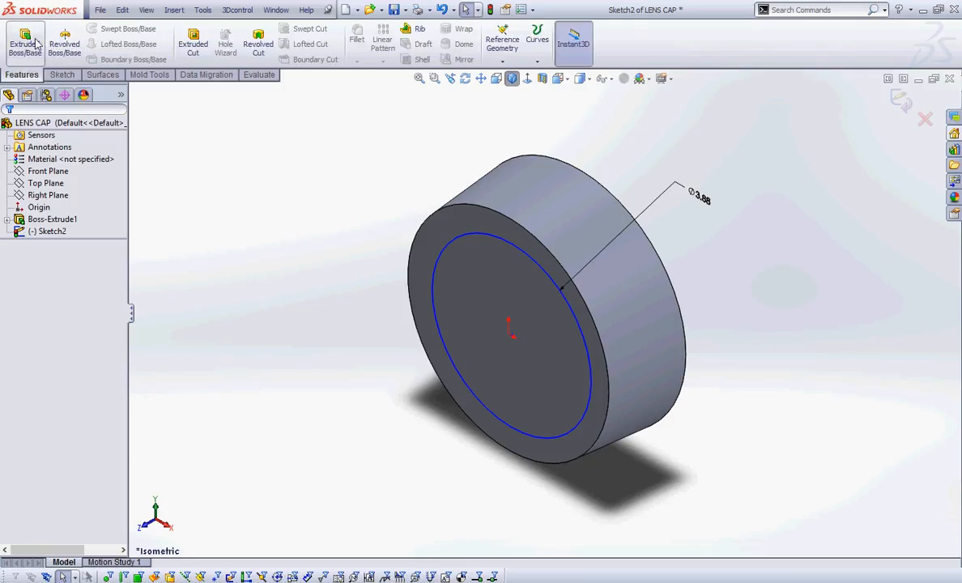
pyautogui.click(196, 46)
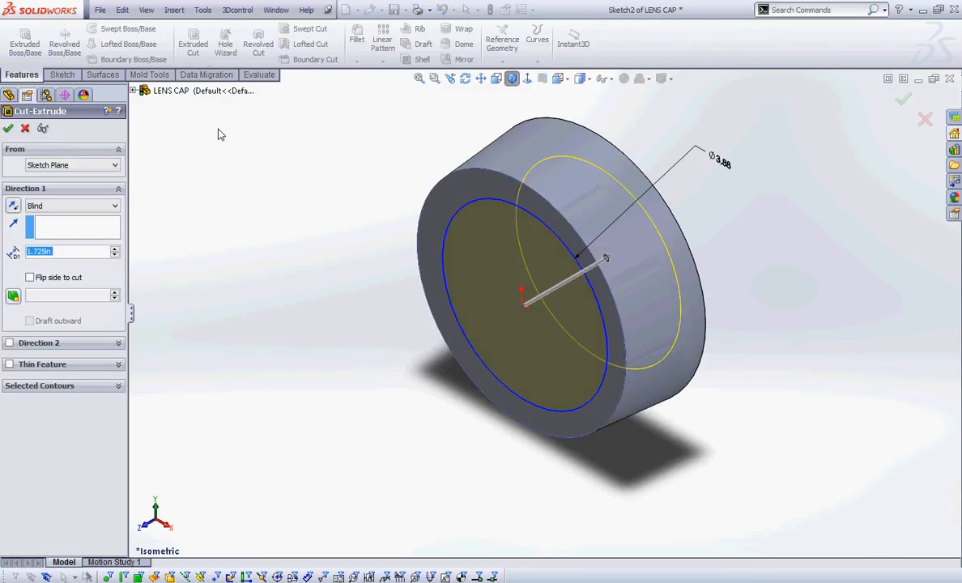
pyautogui.write('0.')
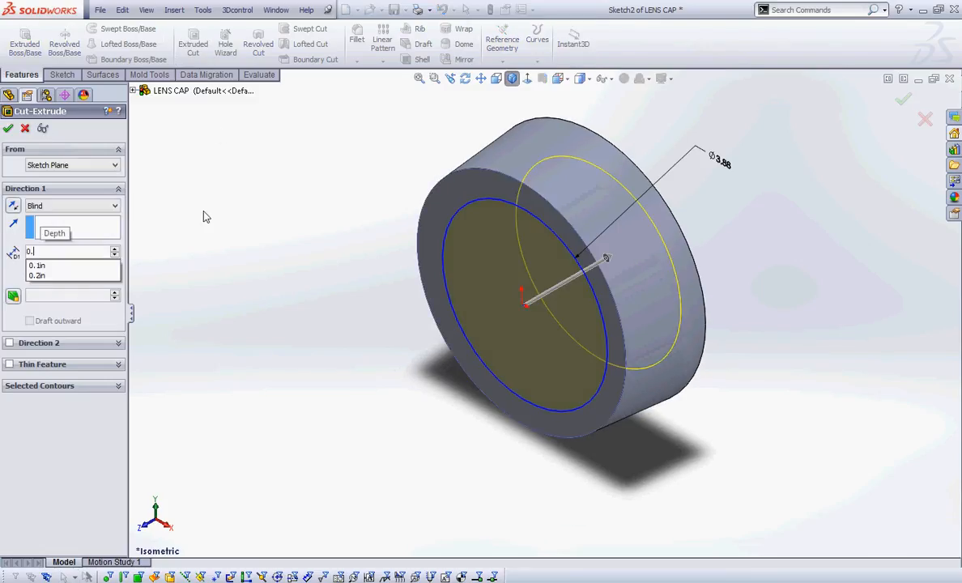
pyautogui.write('275')
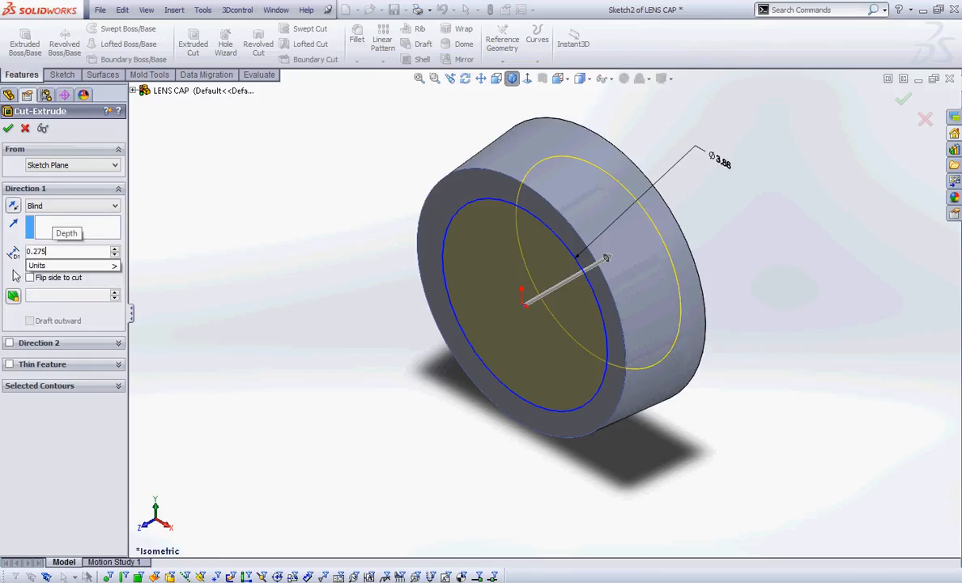
pyautogui.press('Return')
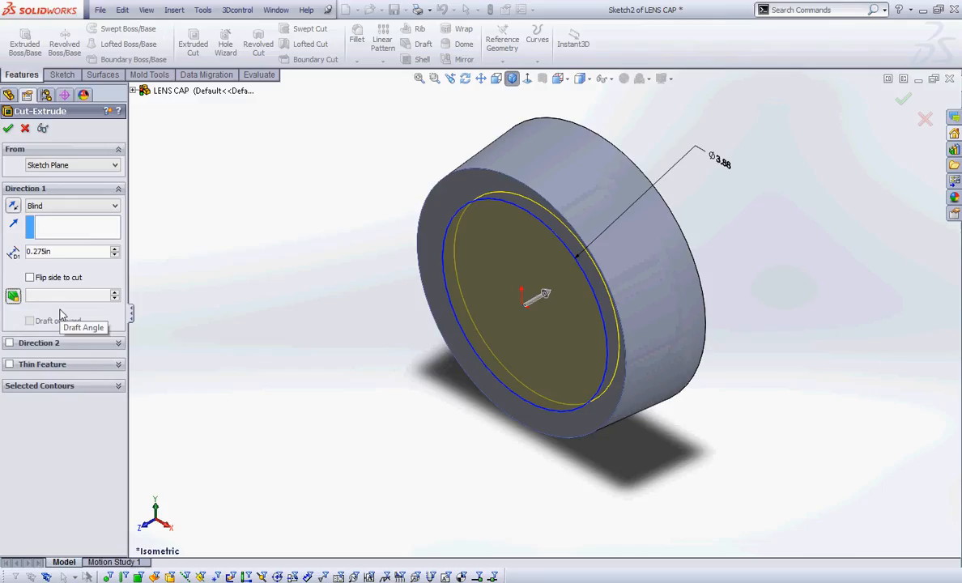
pyautogui.click(13, 295)
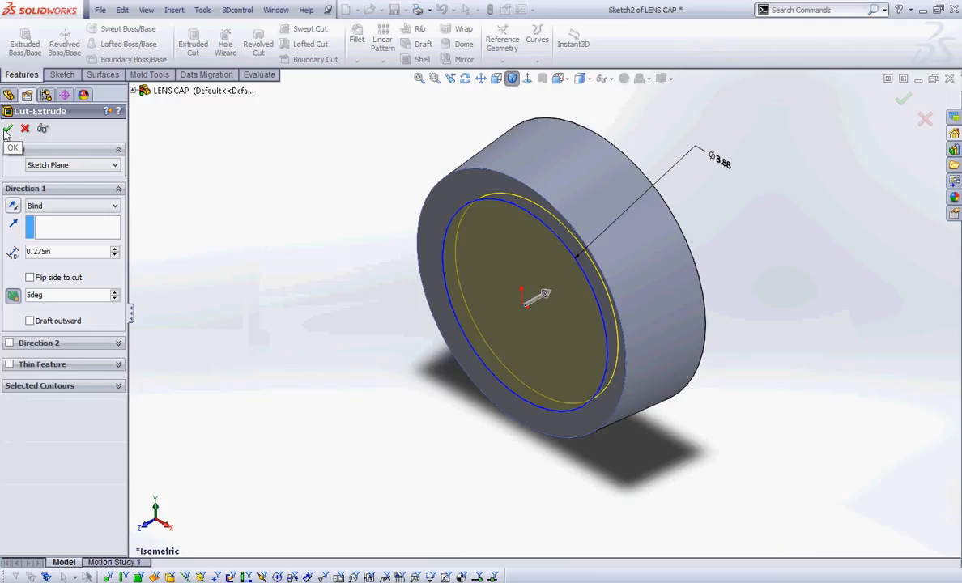
pyautogui.click(7, 130)
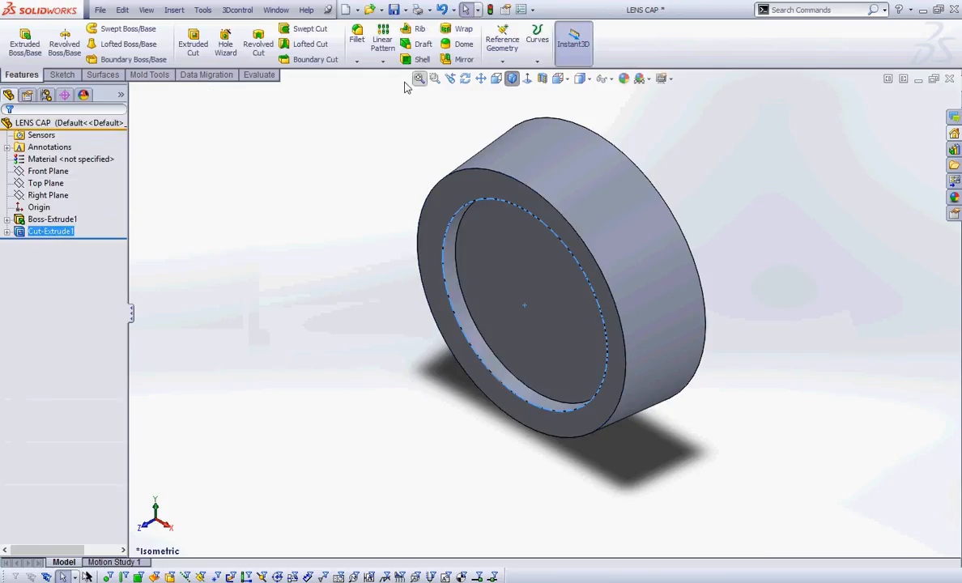
pyautogui.click(282, 154)
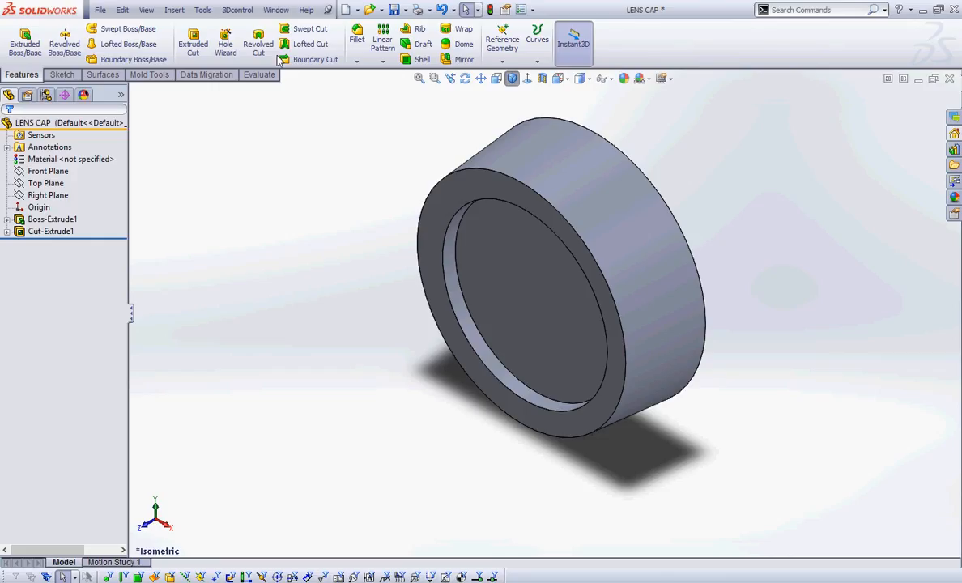
# - Examine the draft of the outer wall and the recess in a wireframe top view, and restore the shaded isometric view
pyautogui.click(588, 79)
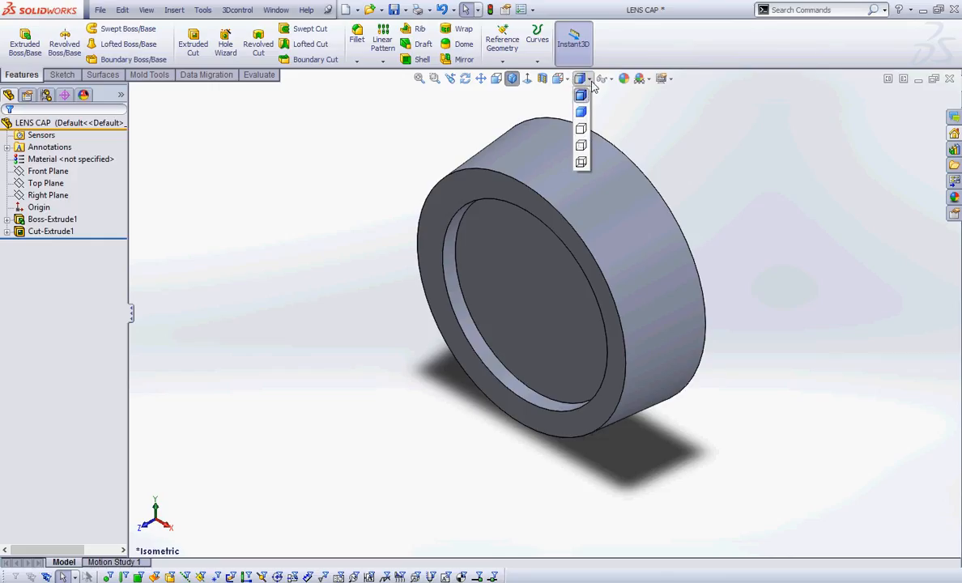
pyautogui.click(581, 163)
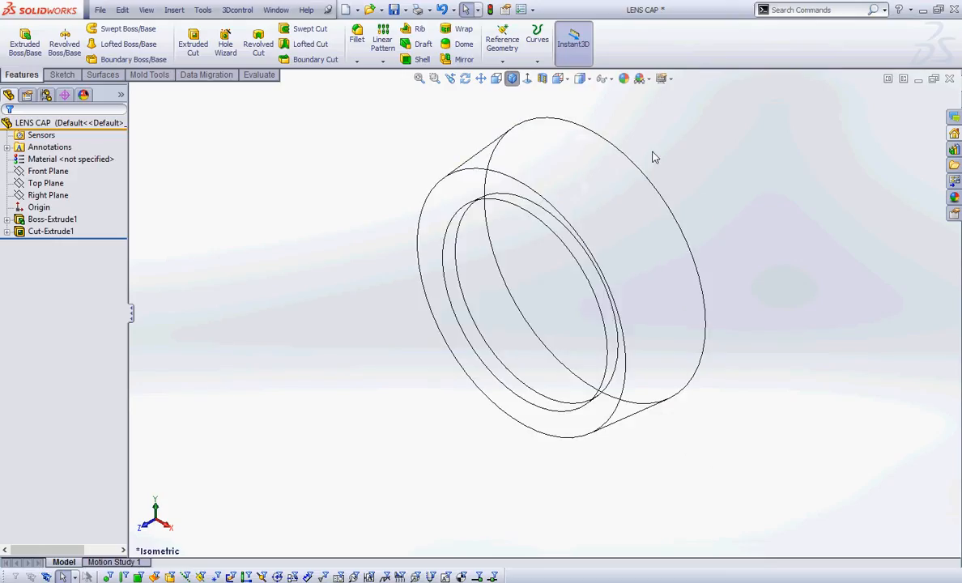
pyautogui.click(565, 79)
pyautogui.click(575, 128)
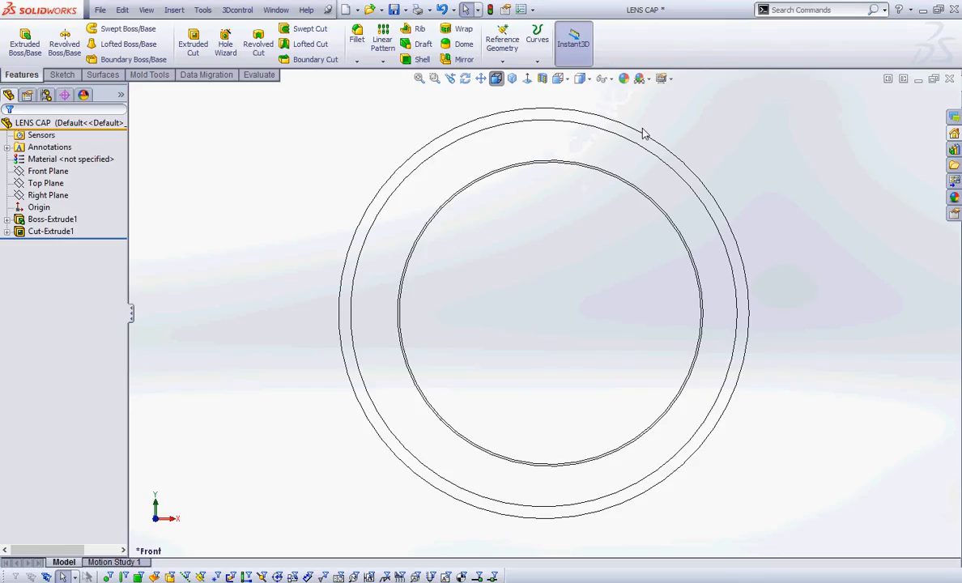
pyautogui.hotkey('ctrl', '5')
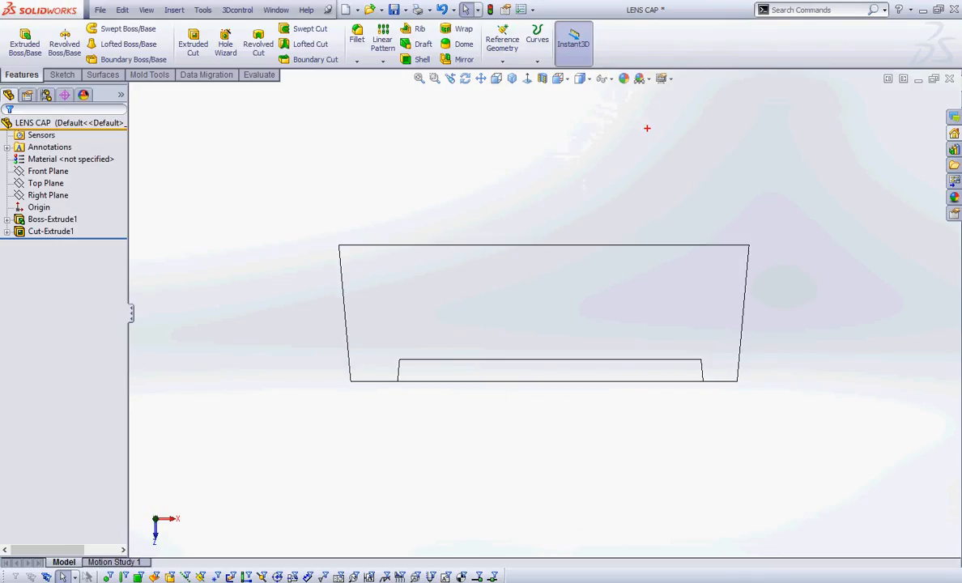
pyautogui.moveTo(809, 304)
pyautogui.mouseDown()
pyautogui.moveTo(783, 328)
pyautogui.moveTo(757, 327)
pyautogui.moveTo(760, 336)
pyautogui.moveTo(706, 371)
pyautogui.moveTo(761, 354)
pyautogui.moveTo(774, 366)
pyautogui.mouseUp()
pyautogui.moveTo(719, 347)
pyautogui.mouseDown()
pyautogui.moveTo(683, 347)
pyautogui.moveTo(690, 357)
pyautogui.mouseUp()
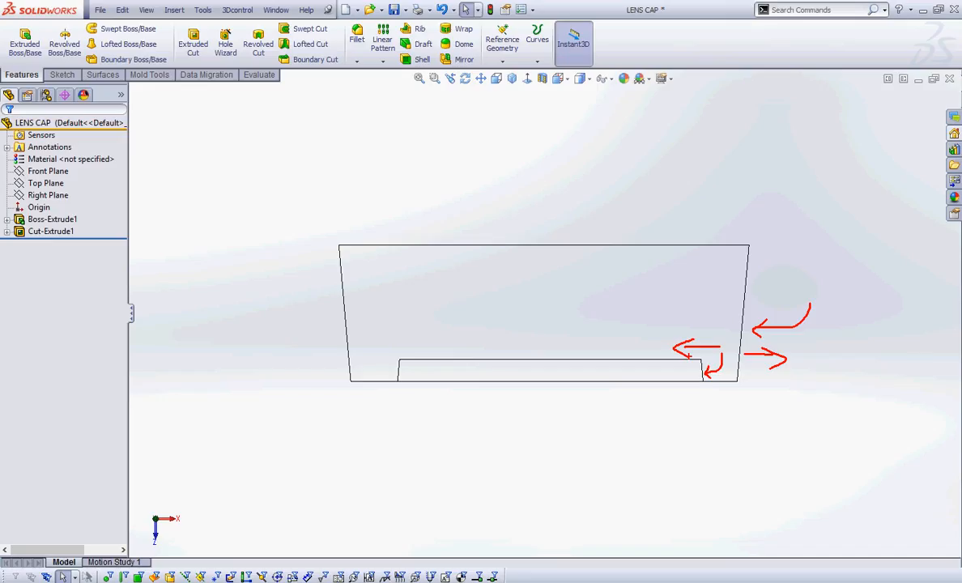
pyautogui.press('Escape')
pyautogui.click(588, 78)
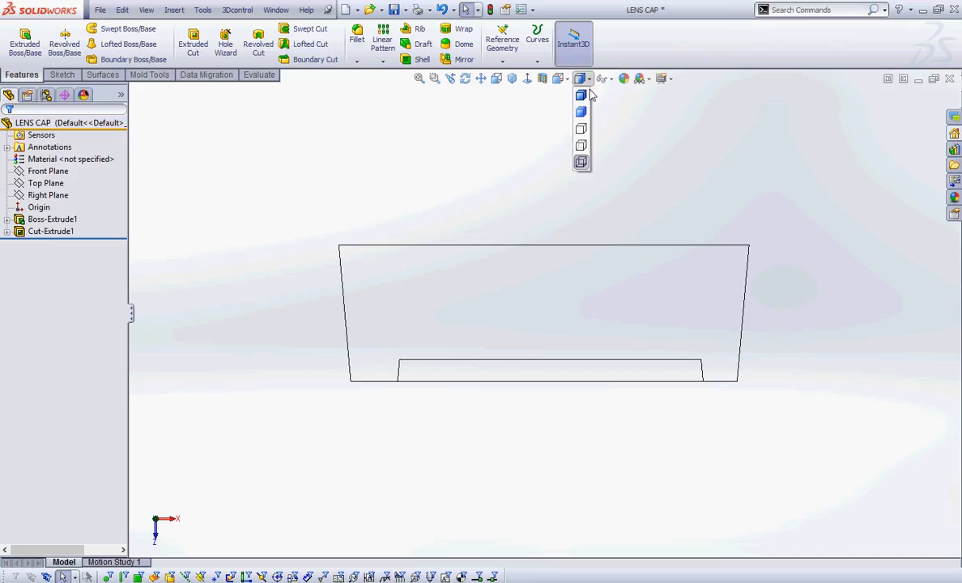
pyautogui.click(581, 96)
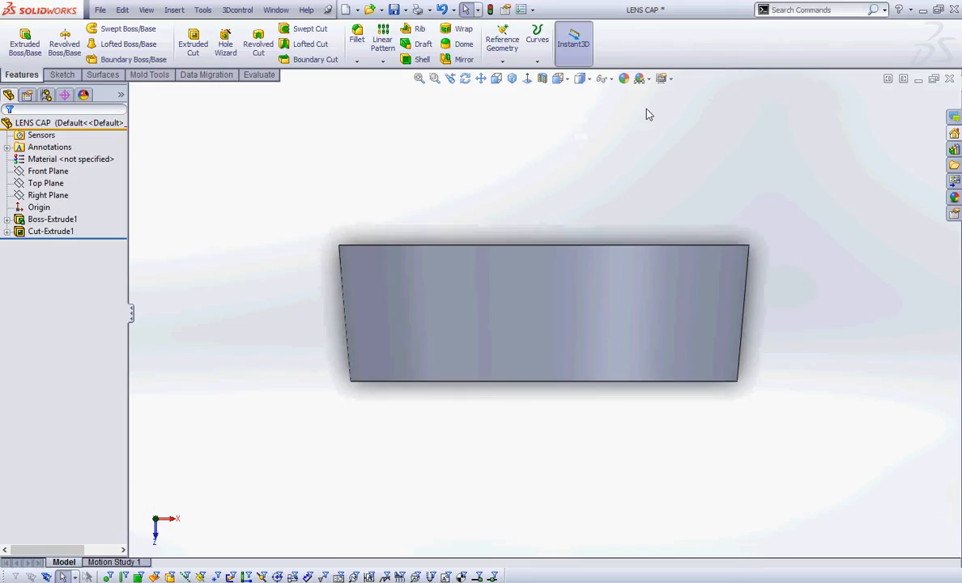
pyautogui.click(512, 78)
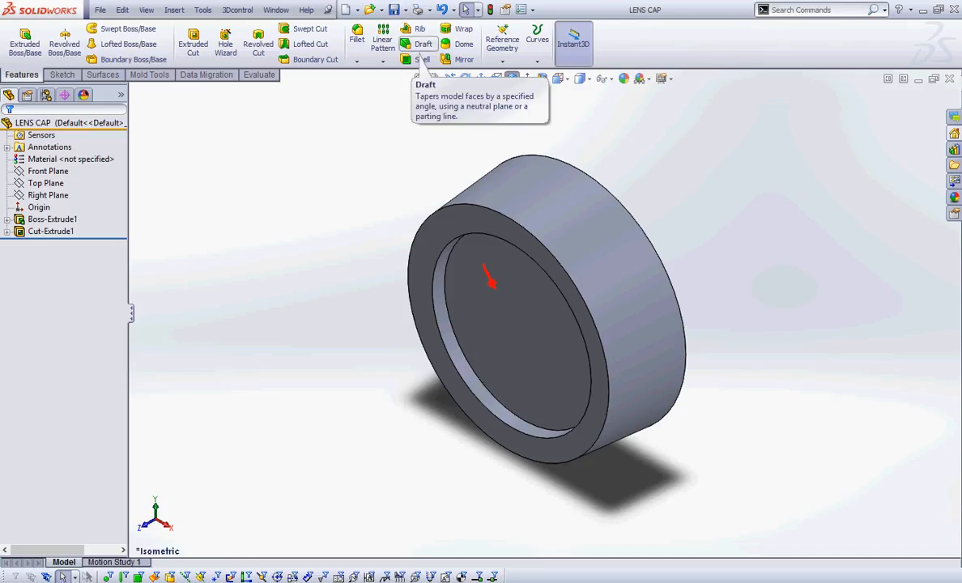
pyautogui.moveTo(527, 294); pyautogui.dragTo(488, 325)
pyautogui.press('Escape')
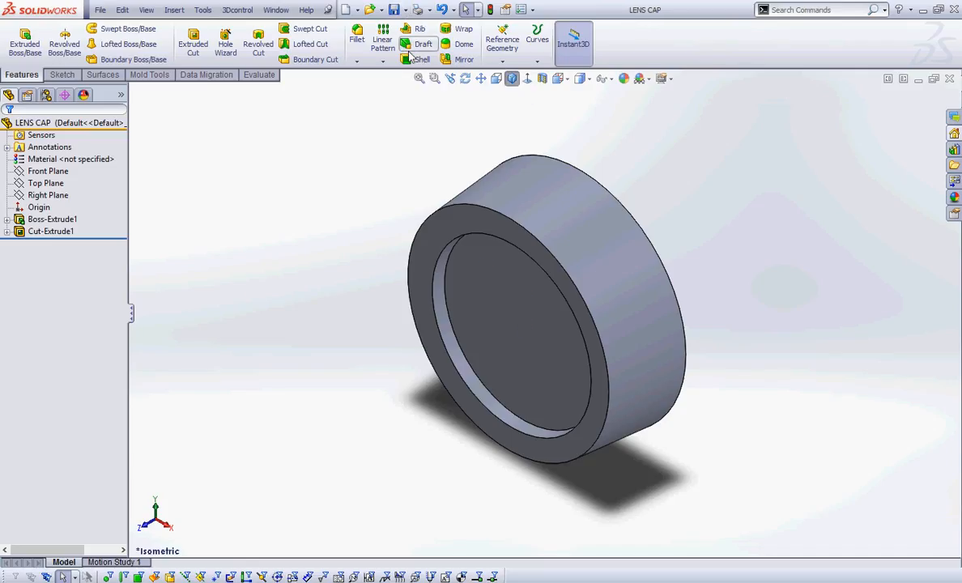
pyautogui.hotkey('ctrl', '2')
pyautogui.moveTo(437, 53)
pyautogui.mouseDown()
pyautogui.moveTo(374, 60)
pyautogui.moveTo(389, 73)
pyautogui.mouseUp()
pyautogui.press('Escape')
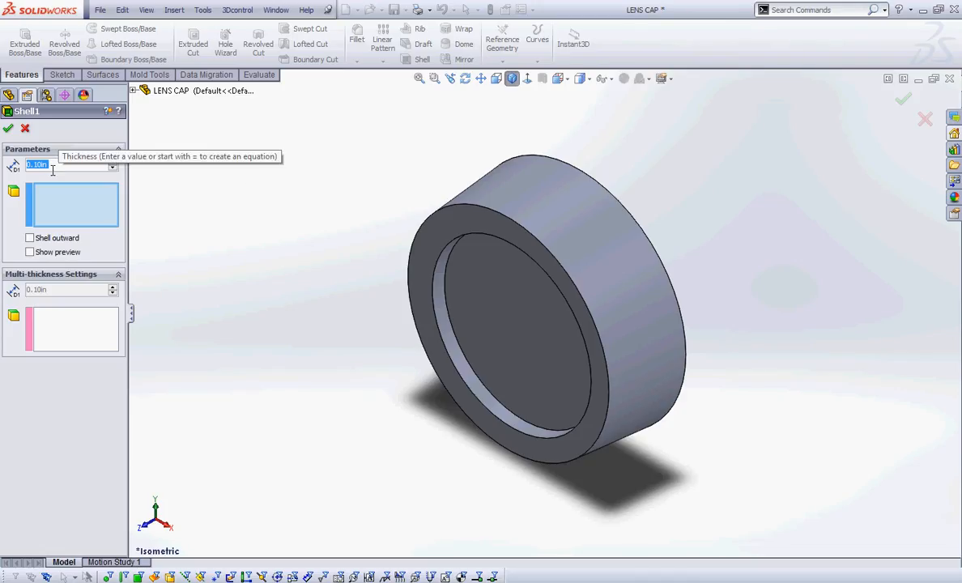
# - Shell the part to a 0.15 in wall thickness, removing the recess floor and the large back face
pyautogui.write('.15')
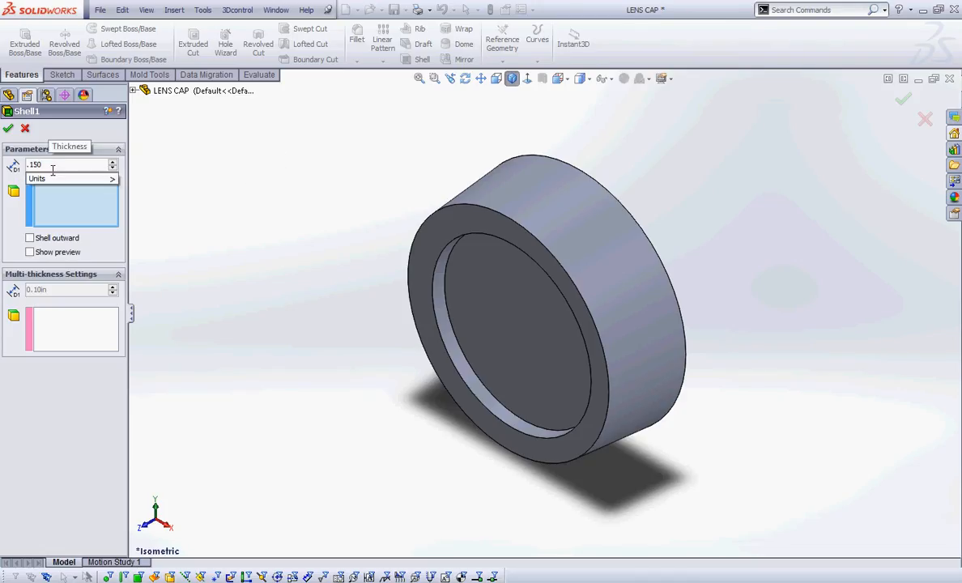
pyautogui.press('Return')
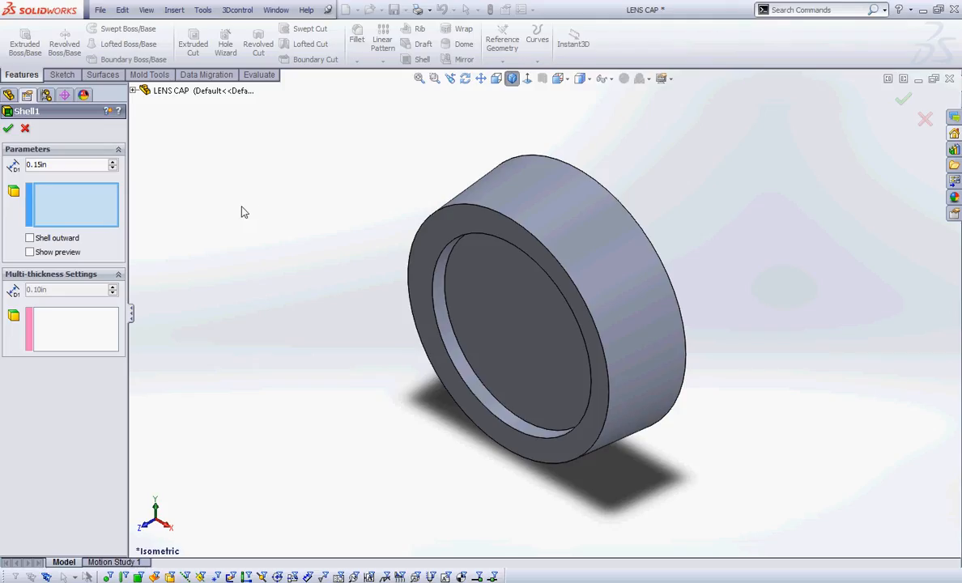
pyautogui.click(498, 308)
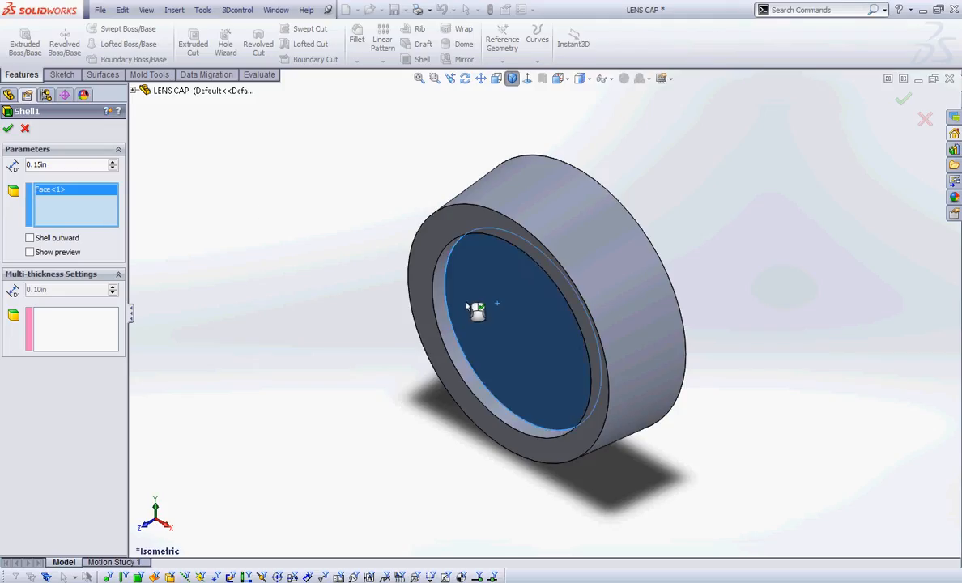
pyautogui.moveTo(626, 254)
pyautogui.mouseDown(button='middle')
pyautogui.moveTo(693, 237)
pyautogui.moveTo(638, 247)
pyautogui.mouseUp(button='middle')
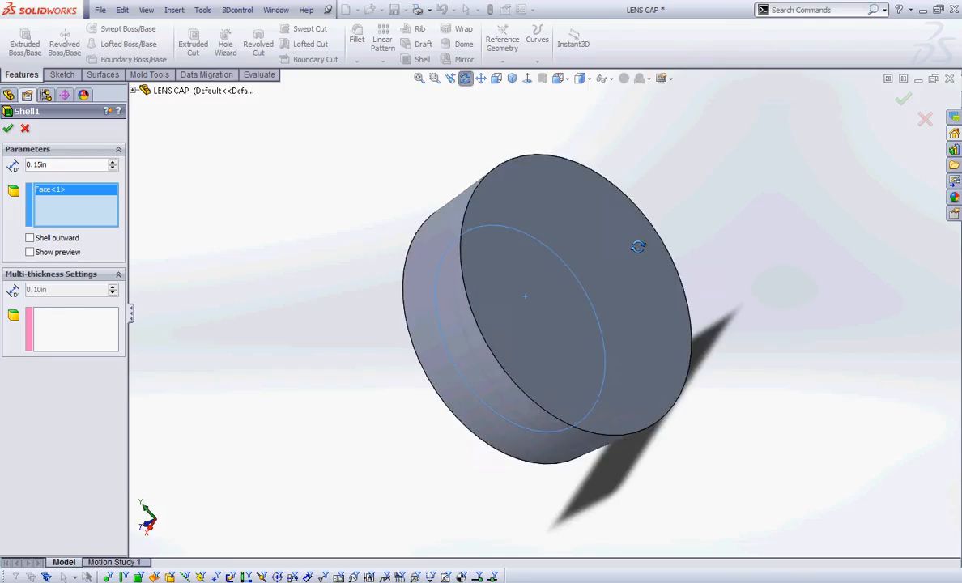
pyautogui.click(595, 261)
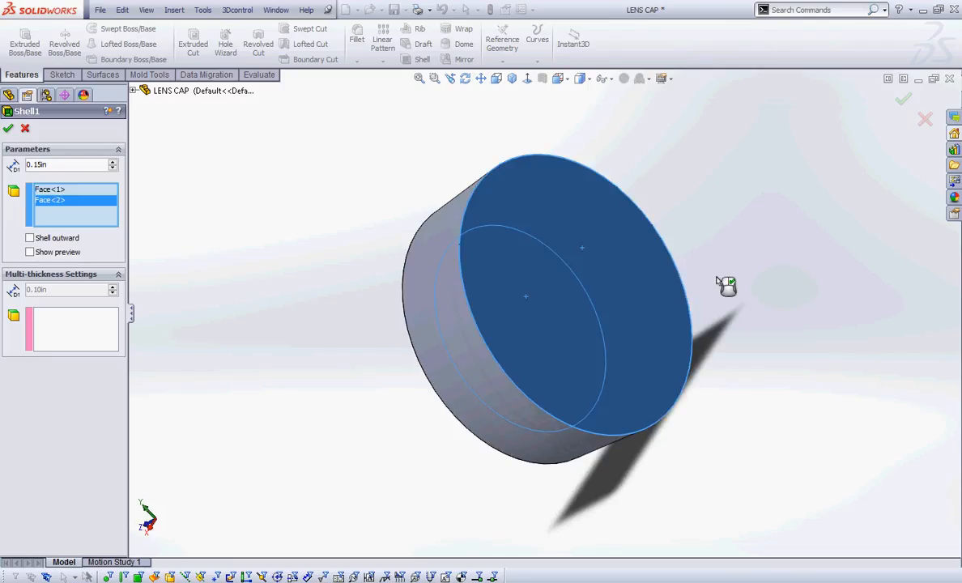
pyautogui.moveTo(27, 204); pyautogui.dragTo(95, 180)
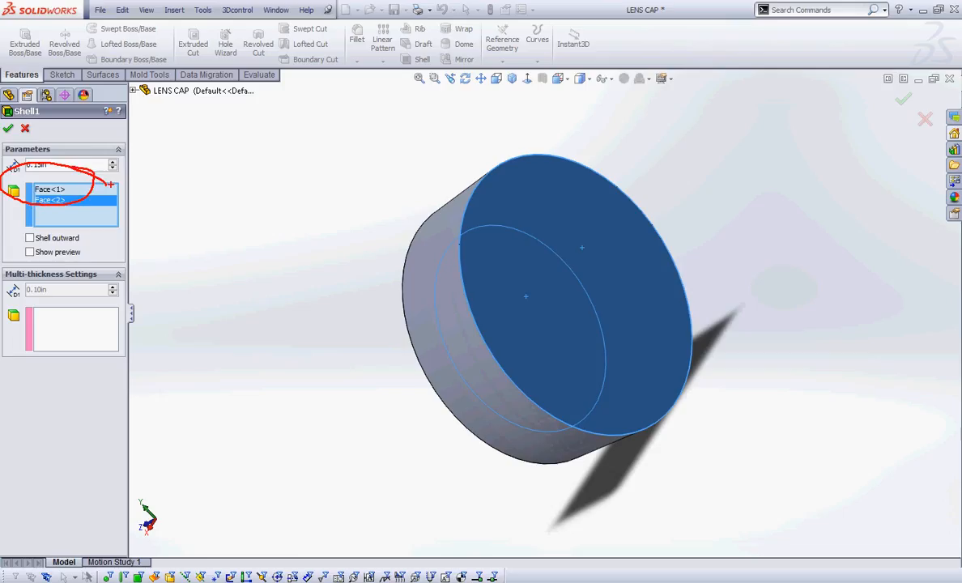
pyautogui.moveTo(647, 167)
pyautogui.mouseDown()
pyautogui.moveTo(643, 214)
pyautogui.moveTo(602, 251)
pyautogui.mouseUp()
pyautogui.moveTo(342, 281)
pyautogui.mouseDown()
pyautogui.moveTo(441, 305)
pyautogui.moveTo(459, 326)
pyautogui.mouseUp()
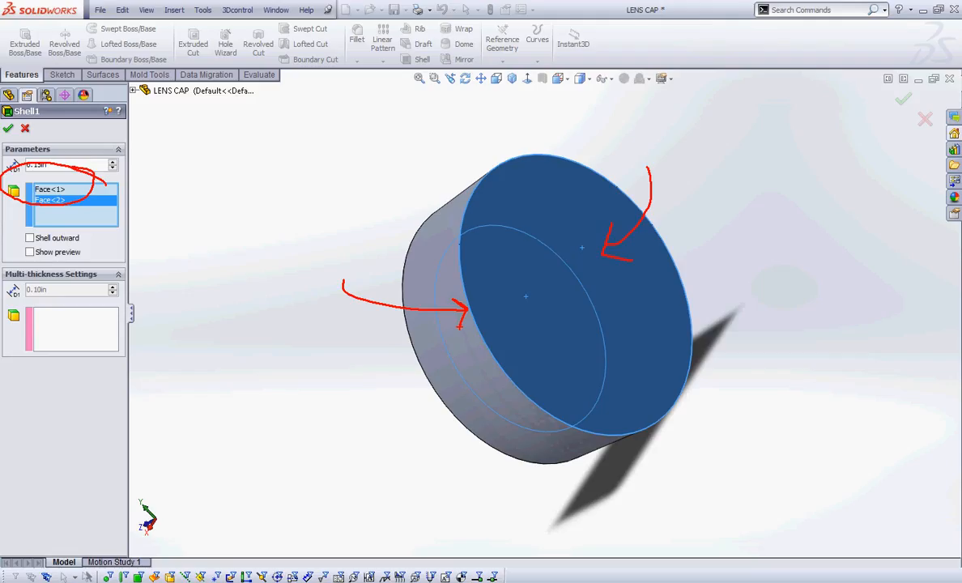
pyautogui.press('Escape')
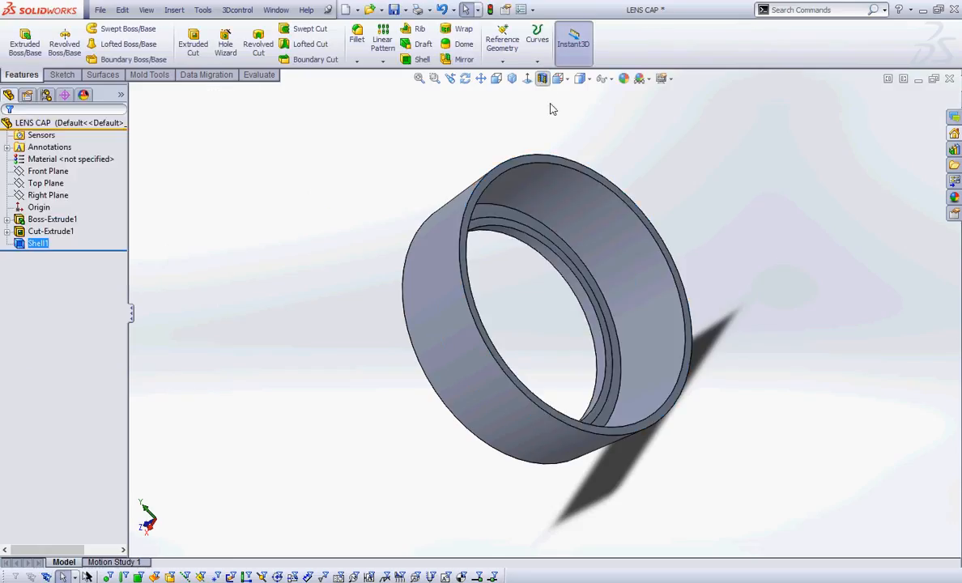
# - Examine the shelled cap's wall thickness and inner lip profile in a wireframe side view
pyautogui.click(558, 79)
pyautogui.click(578, 133)
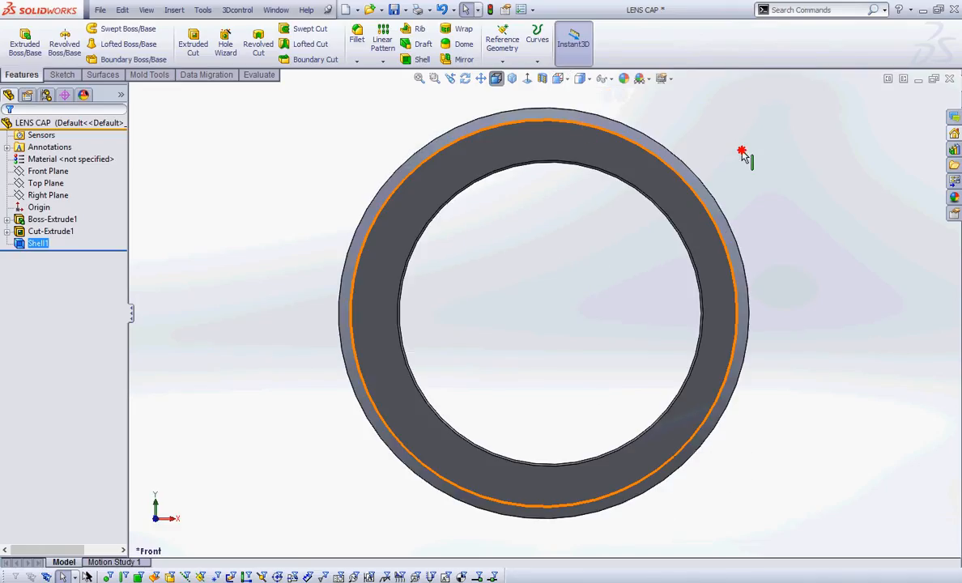
pyautogui.hotkey('shift', 'Down')
pyautogui.hotkey('shift', 'Down')
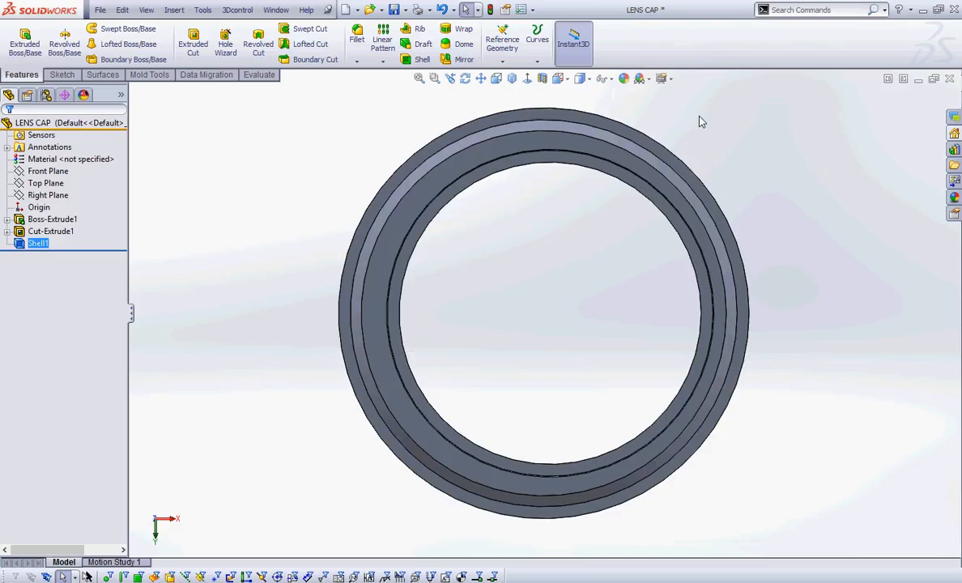
pyautogui.hotkey('shift', 'Down')
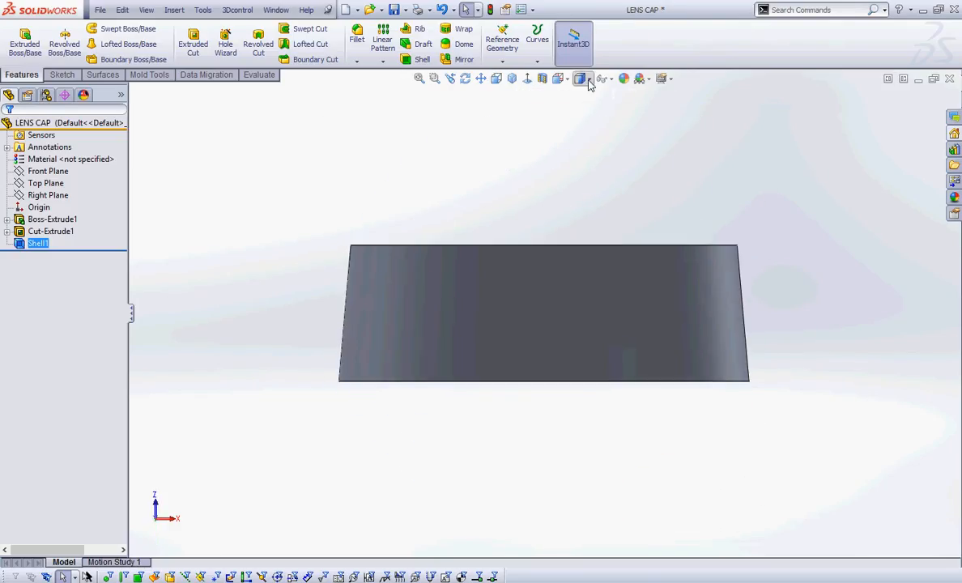
pyautogui.click(589, 79)
pyautogui.click(581, 162)
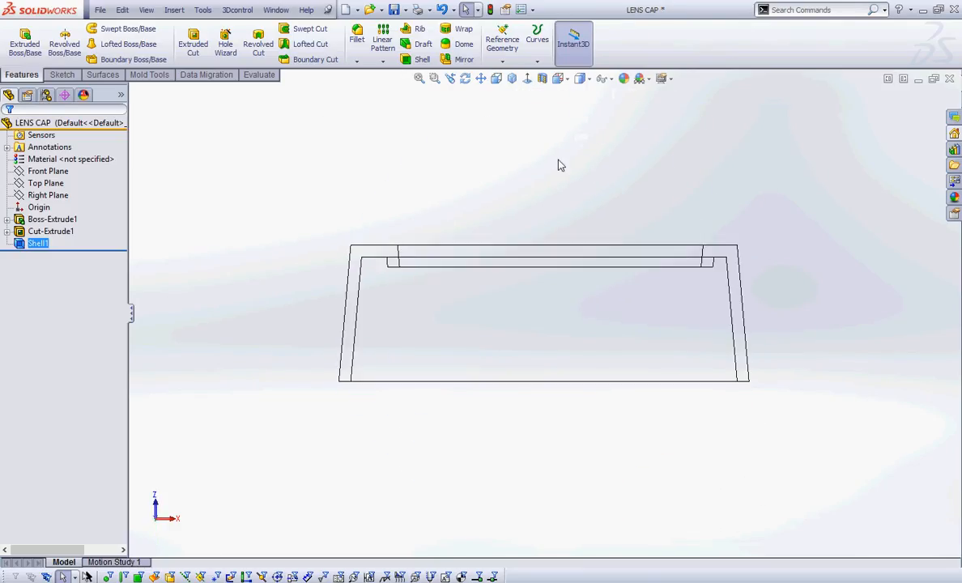
pyautogui.hotkey('ctrl', '2')
pyautogui.moveTo(778, 250)
pyautogui.mouseDown()
pyautogui.moveTo(709, 291)
pyautogui.moveTo(744, 233)
pyautogui.moveTo(717, 284)
pyautogui.moveTo(721, 265)
pyautogui.mouseUp()
pyautogui.moveTo(378, 259)
pyautogui.mouseDown()
pyautogui.moveTo(375, 290)
pyautogui.moveTo(378, 261)
pyautogui.moveTo(394, 276)
pyautogui.mouseUp()
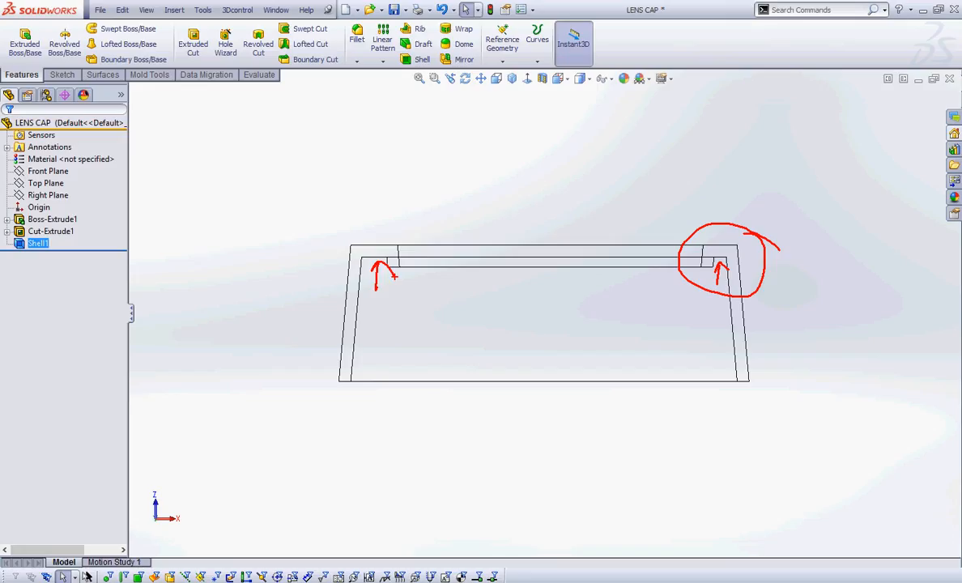
pyautogui.press('Escape')
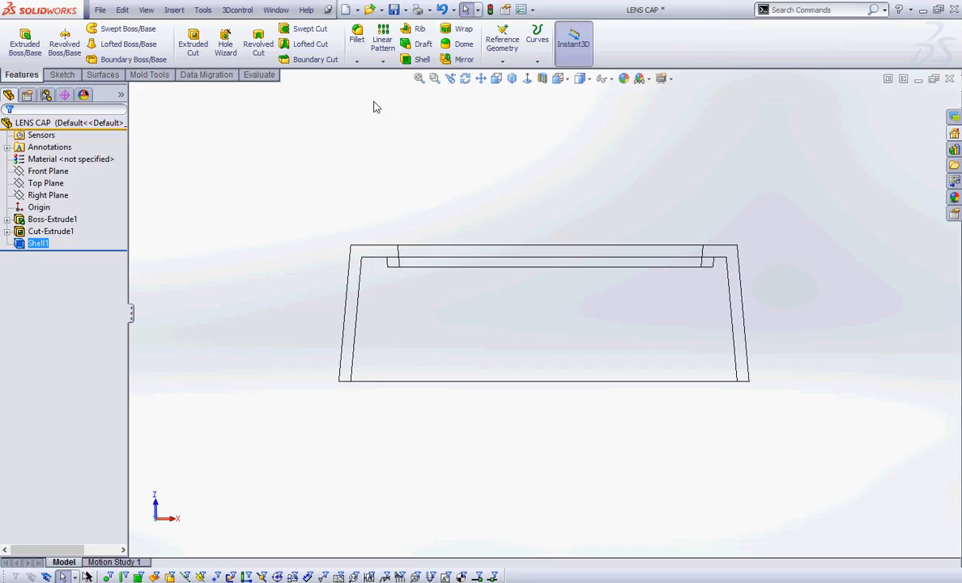
# - Edit the recess cut's sketch, making the circle's centre coincident with the origin, and exit the sketch
pyautogui.click(49, 232)
pyautogui.click(7, 232)
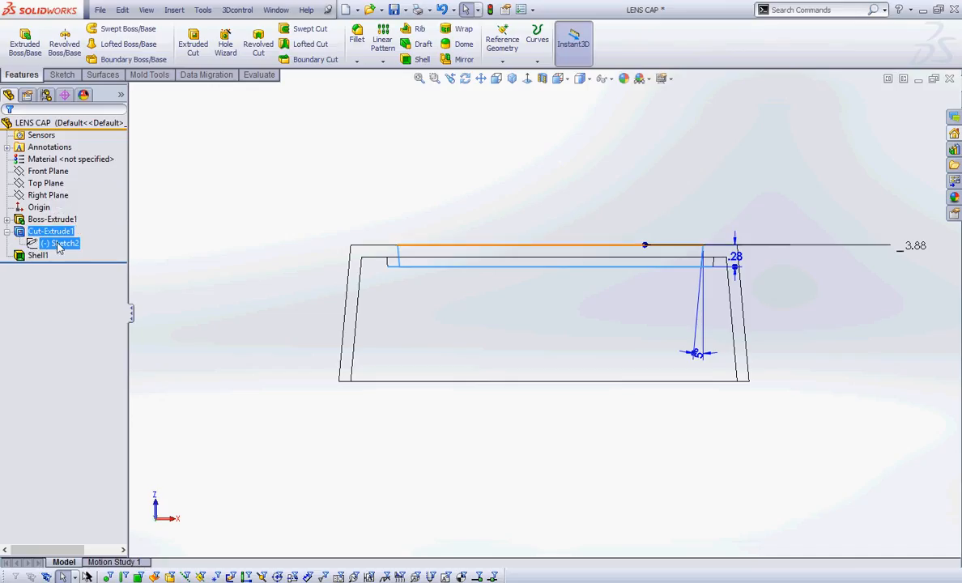
pyautogui.rightClick(58, 245)
pyautogui.click(63, 201)
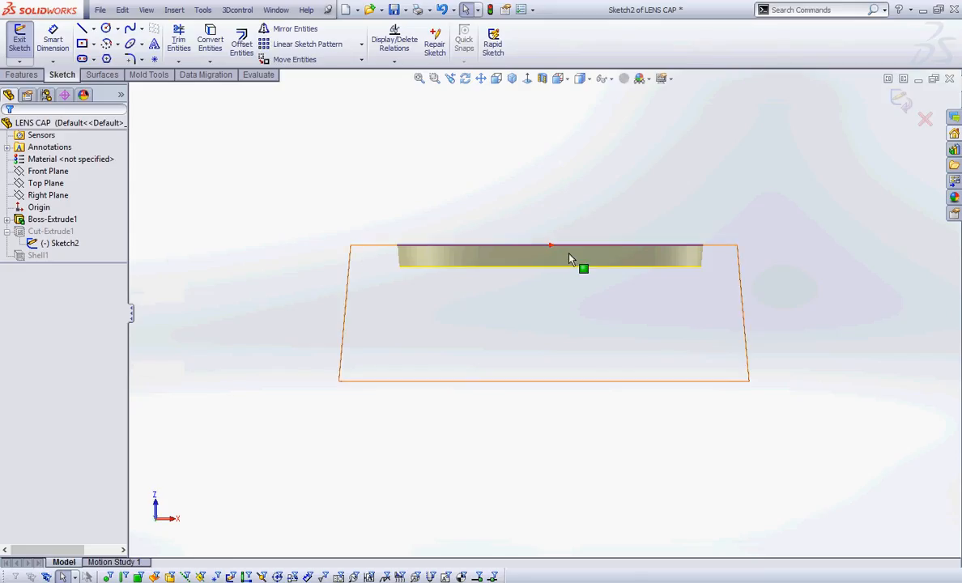
pyautogui.click(496, 79)
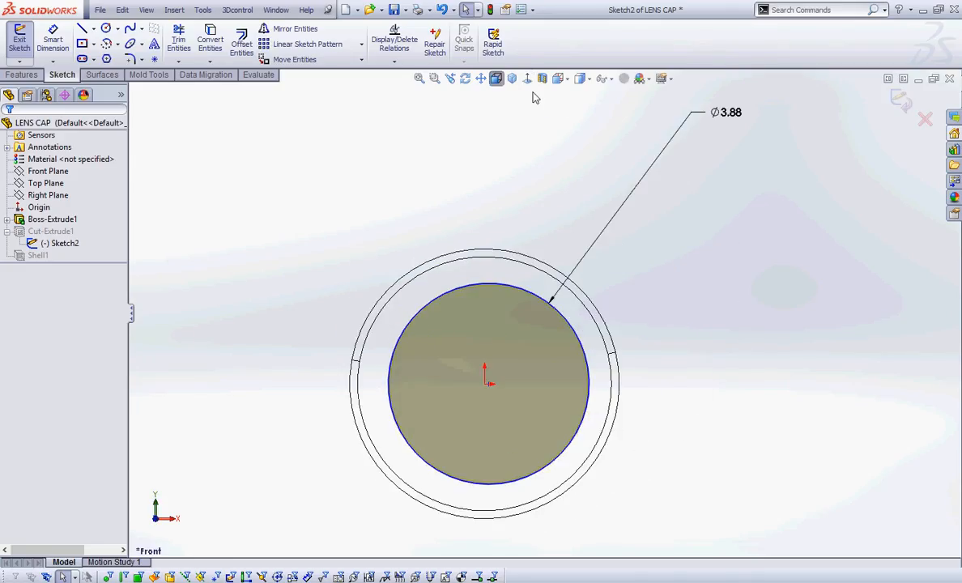
pyautogui.scroll(-2, 507, 400)
pyautogui.scroll(-4, 502, 389)
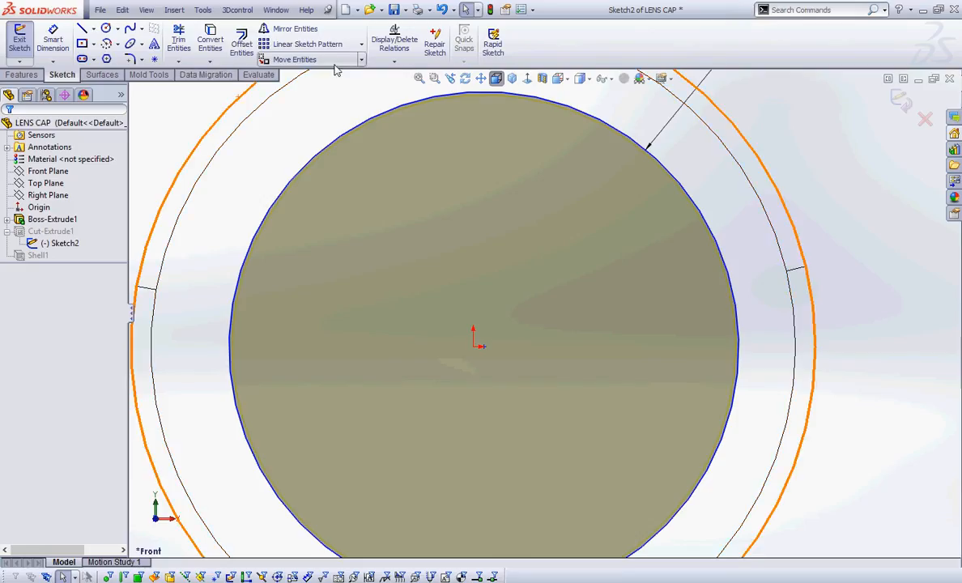
pyautogui.click(390, 63)
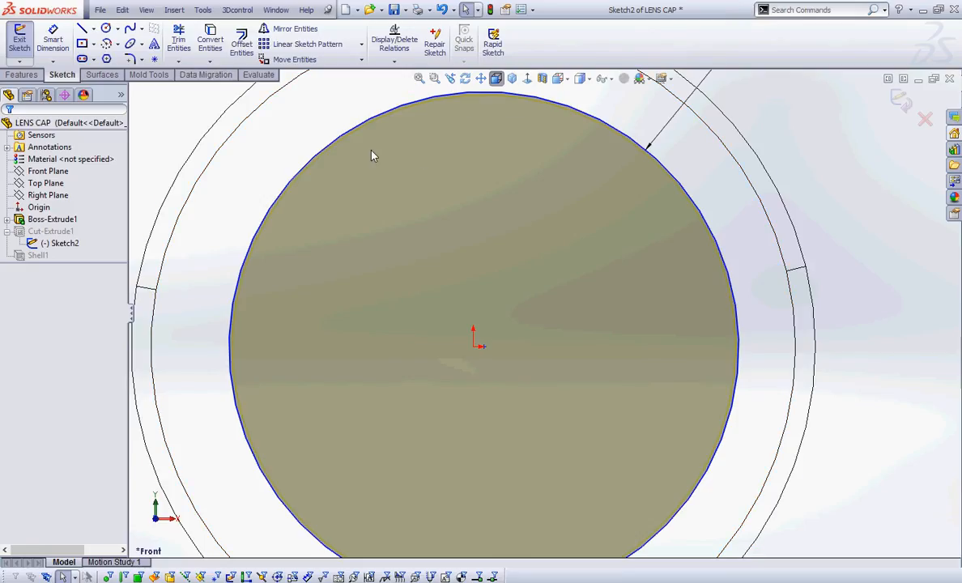
pyautogui.click(473, 347)
pyautogui.click(484, 347)
pyautogui.scroll(1, 337, 132)
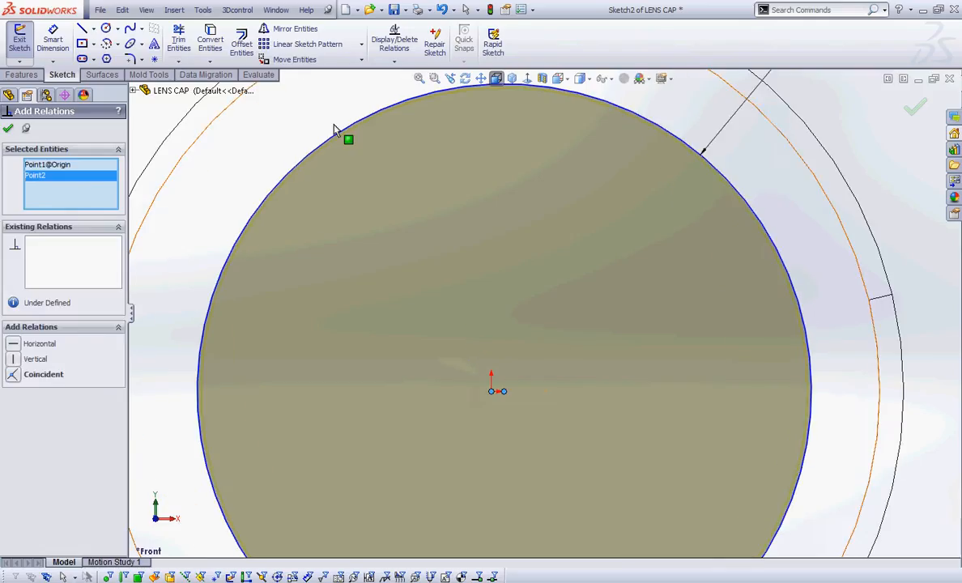
pyautogui.click(36, 374)
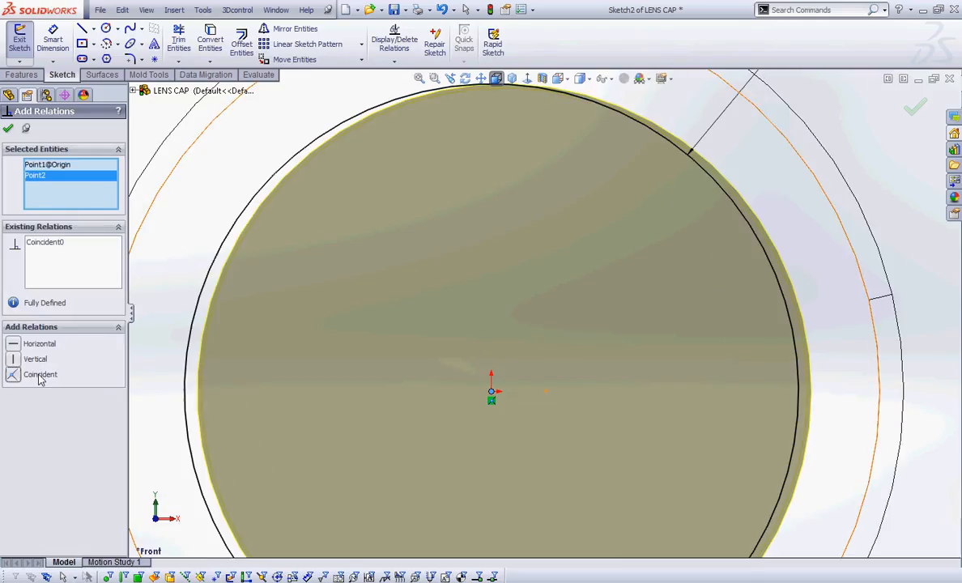
pyautogui.click(9, 129)
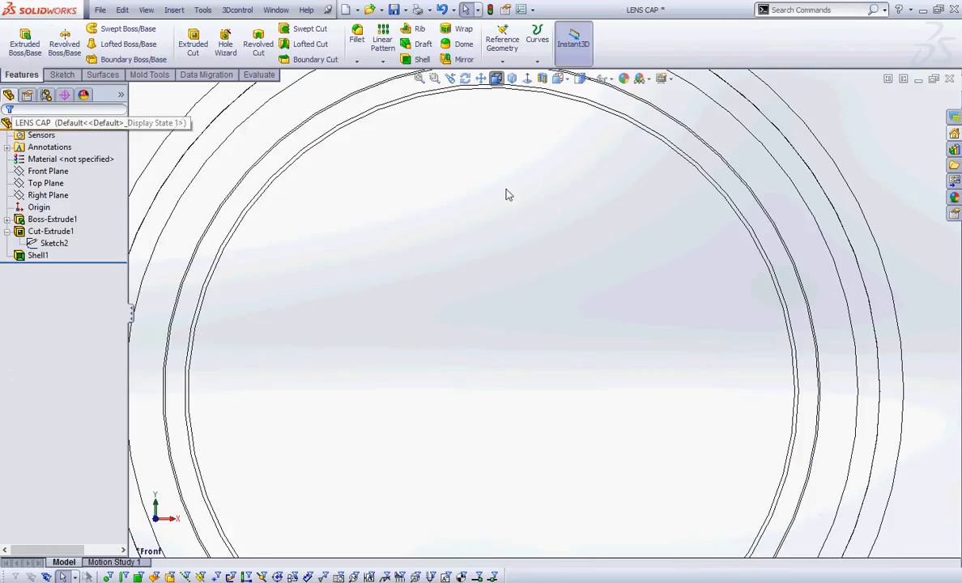
# - Check the inner lip and its clearance to the outer wall in a wireframe top view, and save the part
pyautogui.click(567, 78)
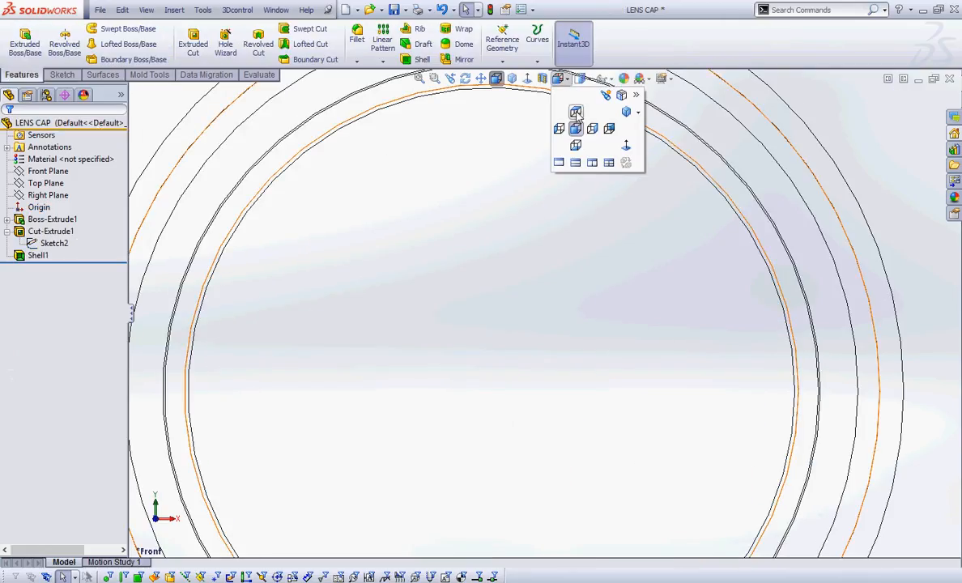
pyautogui.click(575, 112)
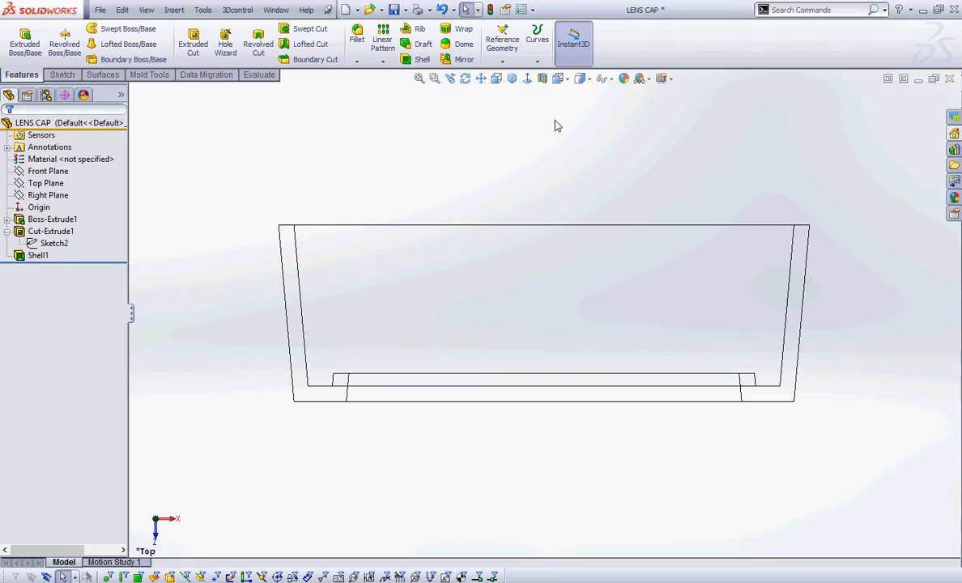
pyautogui.hotkey('ctrl', '2')
pyautogui.moveTo(333, 372)
pyautogui.mouseDown()
pyautogui.moveTo(314, 362)
pyautogui.moveTo(337, 372)
pyautogui.mouseUp()
pyautogui.moveTo(767, 379); pyautogui.dragTo(758, 366)
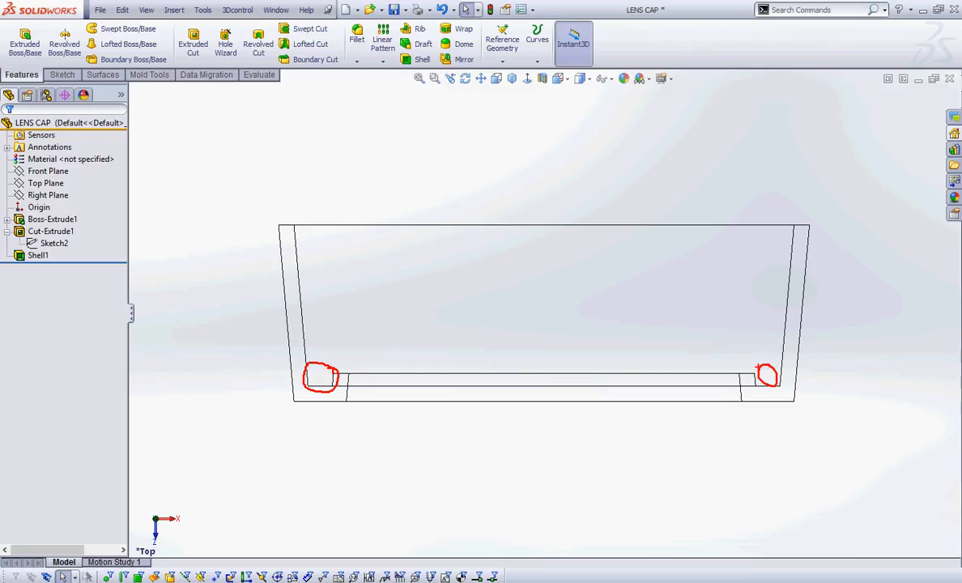
pyautogui.press('Escape')
pyautogui.click(395, 10)
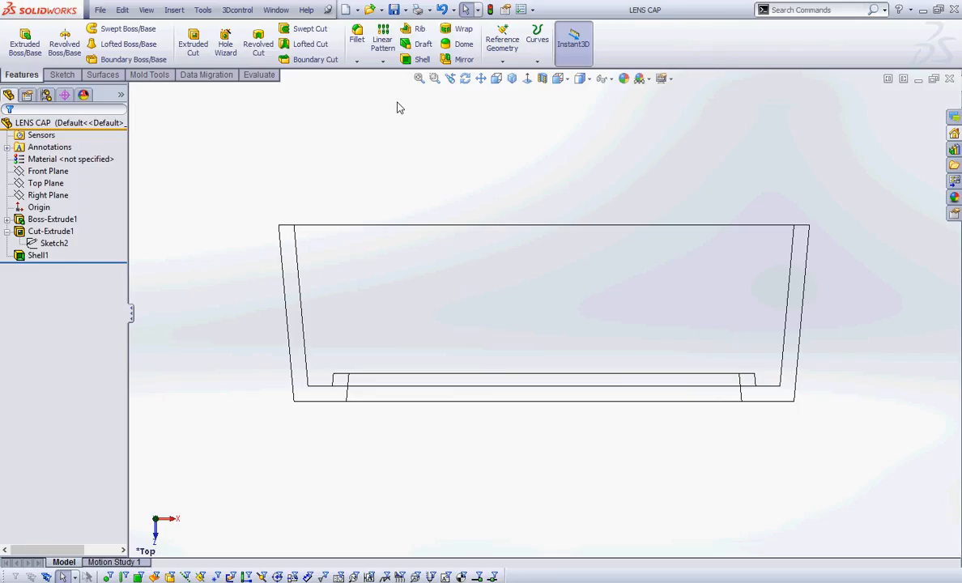
# - Display the cap shaded with edges and examine its outer wall and open rim from an angled view
pyautogui.click(587, 78)
pyautogui.click(582, 97)
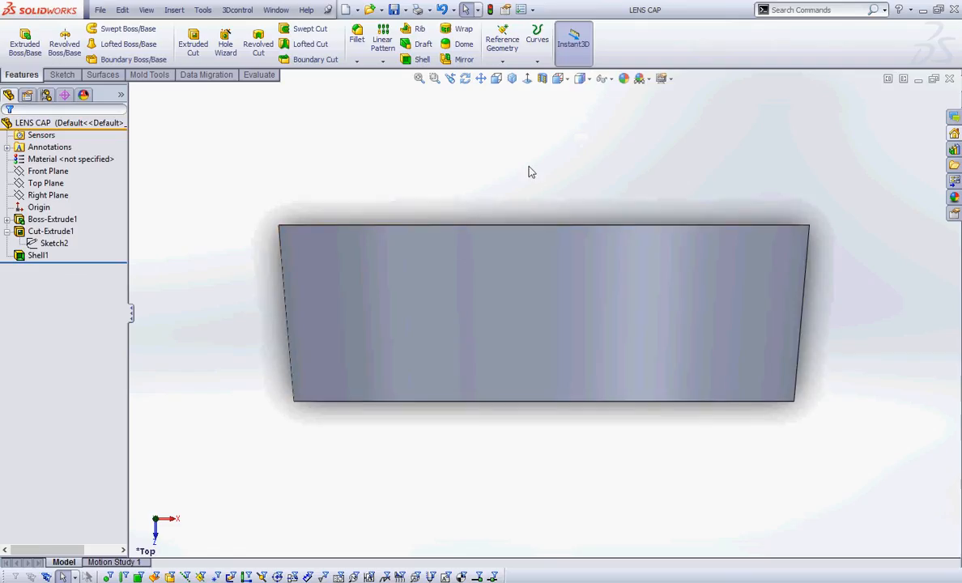
pyautogui.moveTo(457, 245); pyautogui.dragTo(309, 161, button='middle')
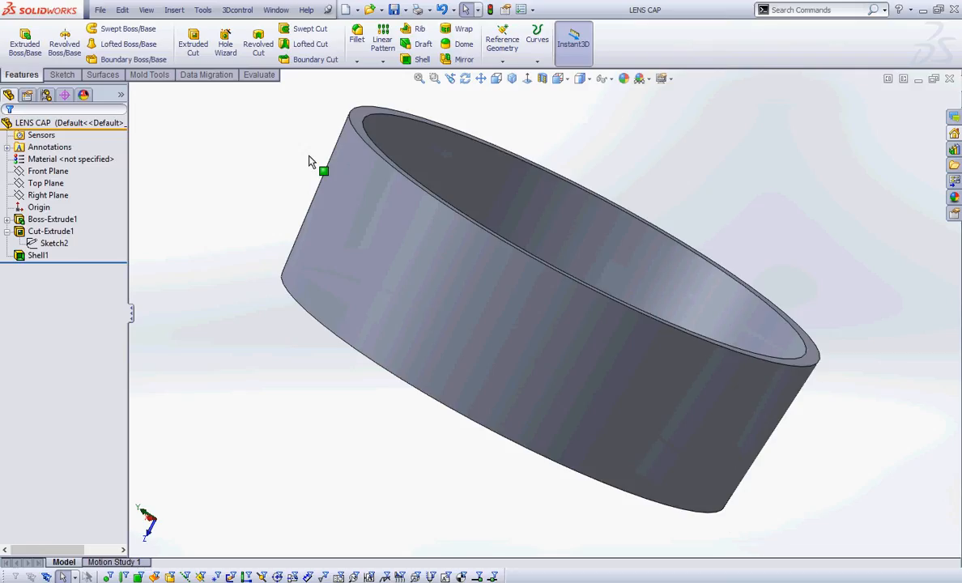
pyautogui.hotkey('ctrl', '2')
pyautogui.moveTo(360, 110)
pyautogui.mouseDown()
pyautogui.moveTo(366, 122)
pyautogui.moveTo(355, 104)
pyautogui.mouseUp()
pyautogui.press('Escape')
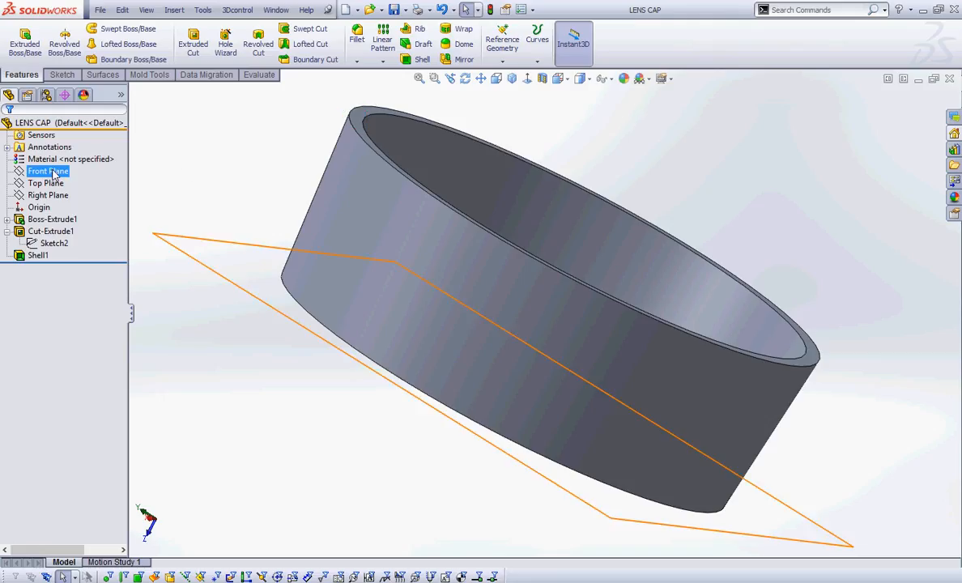
# - Start a sketch on the Right Plane and draw a horizontal centerline about 2.85 in long from the origin through the cap
pyautogui.click(47, 195)
pyautogui.rightClick(57, 196)
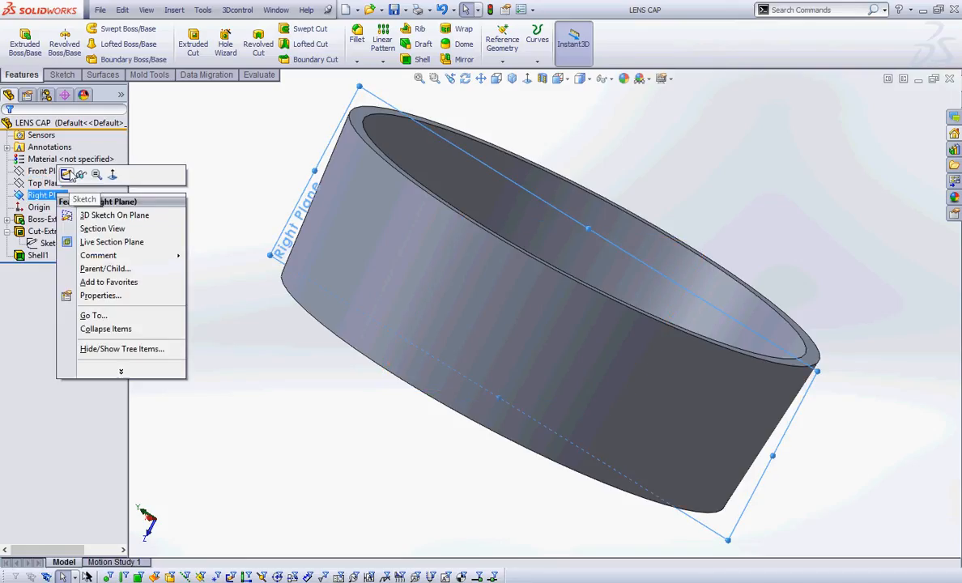
pyautogui.click(67, 174)
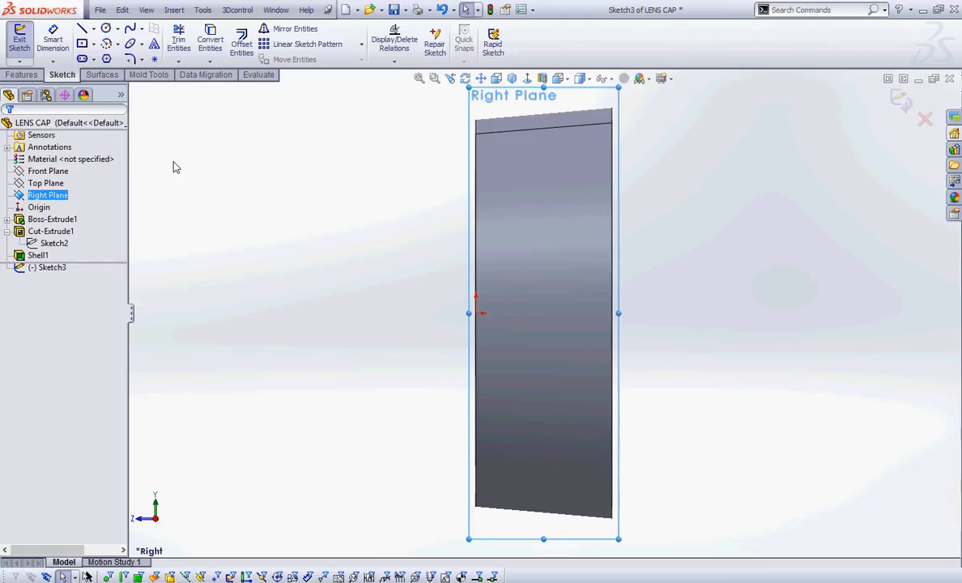
pyautogui.click(94, 28)
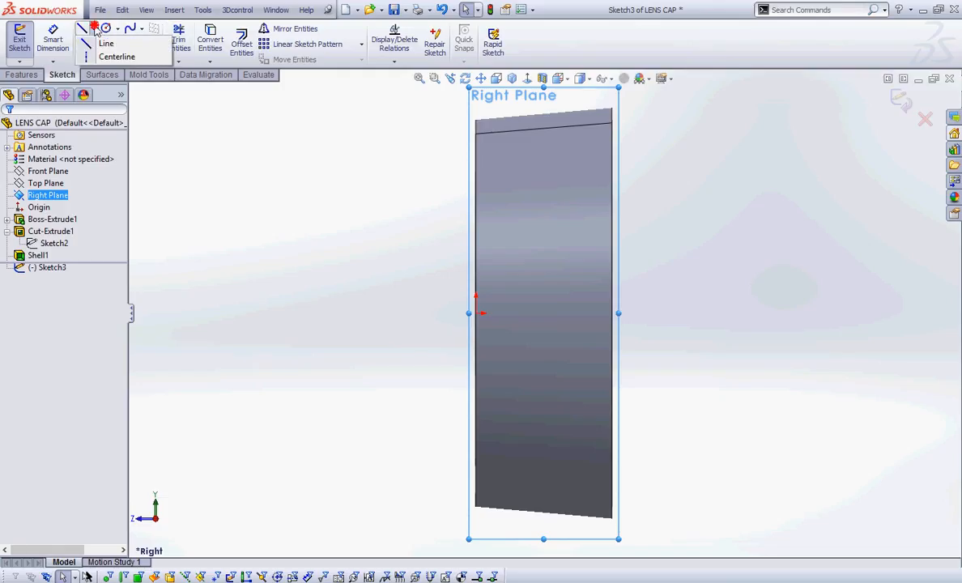
pyautogui.click(114, 57)
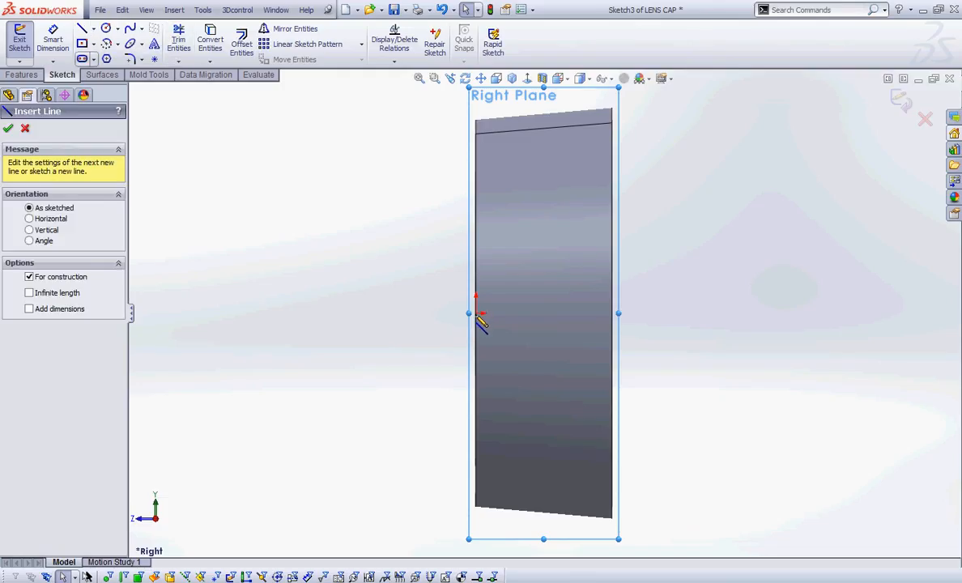
pyautogui.click(477, 314)
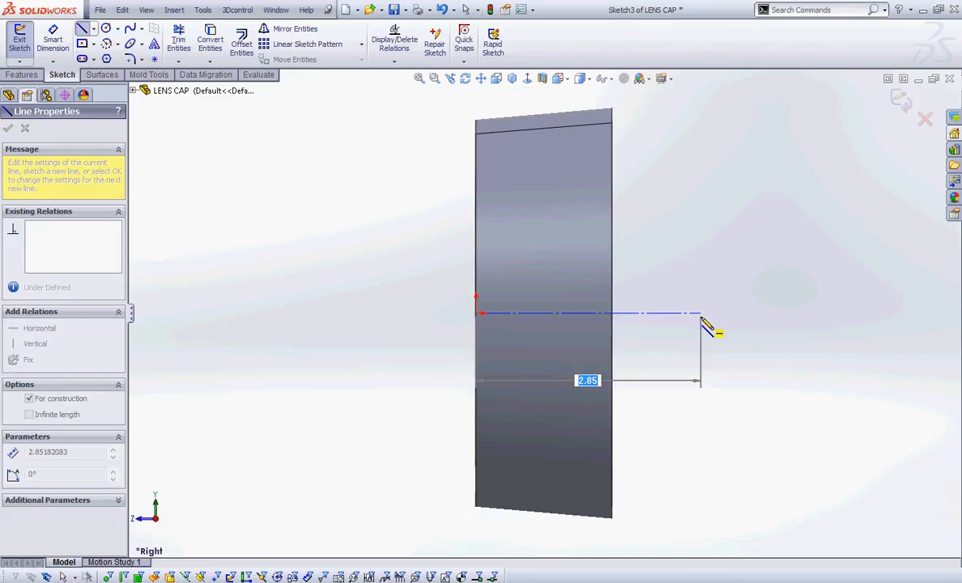
pyautogui.click(701, 319)
pyautogui.rightClick(703, 321)
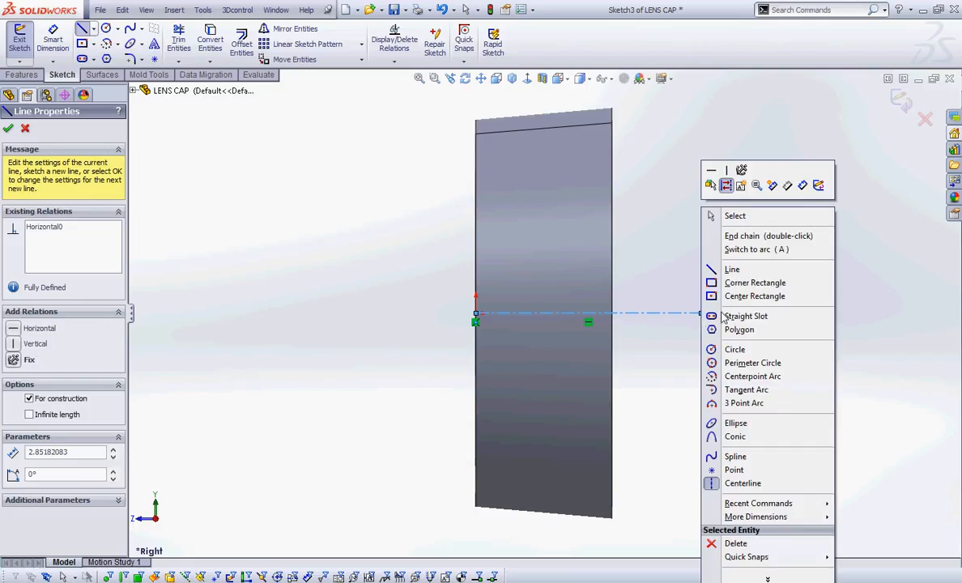
pyautogui.click(736, 215)
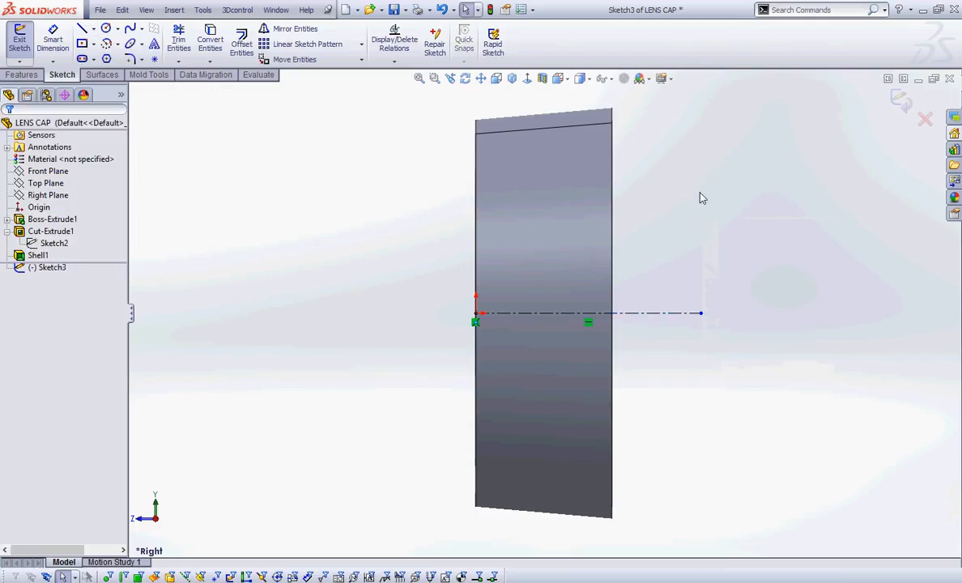
# - Convert the upper sloped silhouette edge of the outer wall into a sketch line
pyautogui.scroll(-2, 654, 123)
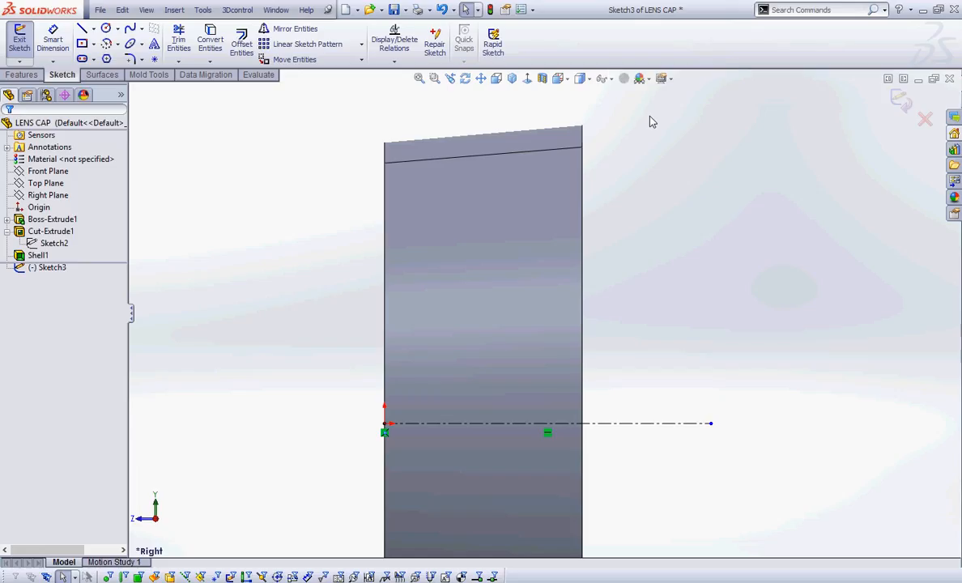
pyautogui.click(552, 131)
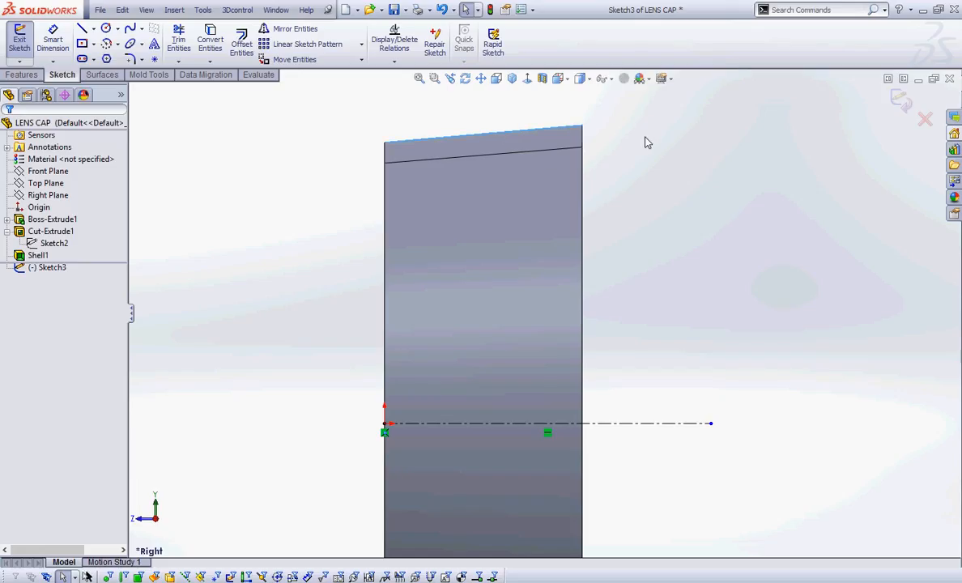
pyautogui.moveTo(650, 121)
pyautogui.mouseDown()
pyautogui.moveTo(576, 89)
pyautogui.moveTo(560, 113)
pyautogui.moveTo(576, 121)
pyautogui.mouseUp()
pyautogui.moveTo(227, 36)
pyautogui.mouseDown()
pyautogui.moveTo(206, 7)
pyautogui.moveTo(243, 34)
pyautogui.moveTo(219, 4)
pyautogui.mouseUp()
pyautogui.press('Escape')
pyautogui.click(207, 40)
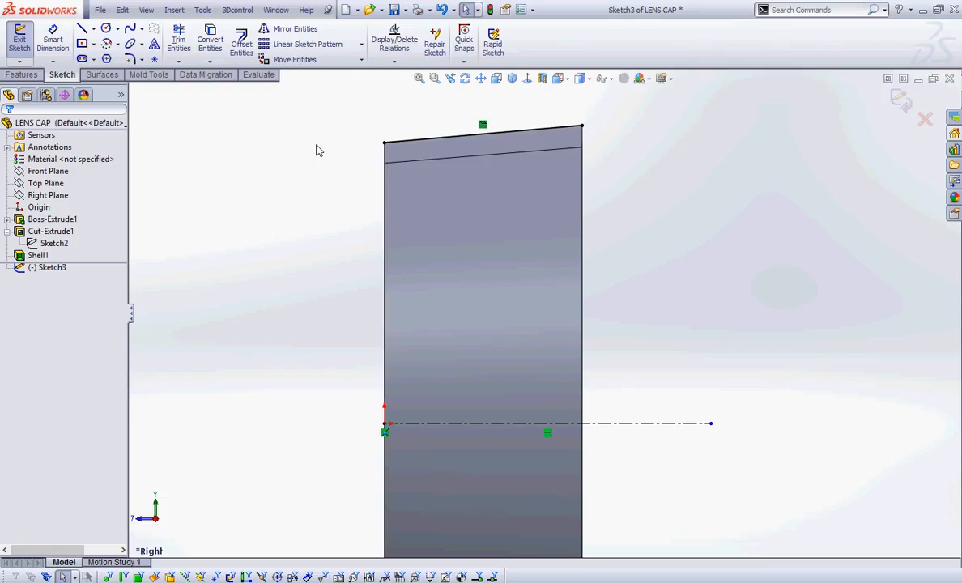
# - Shorten the converted line from its origin-side end to about 0.6 in, keeping it along the sloped edge
pyautogui.hotkey('ctrl', '2')
pyautogui.moveTo(484, 113)
pyautogui.mouseDown()
pyautogui.moveTo(485, 135)
pyautogui.moveTo(477, 103)
pyautogui.mouseUp()
pyautogui.click(384, 143)
pyautogui.moveTo(429, 144); pyautogui.dragTo(512, 132)
pyautogui.click(387, 148)
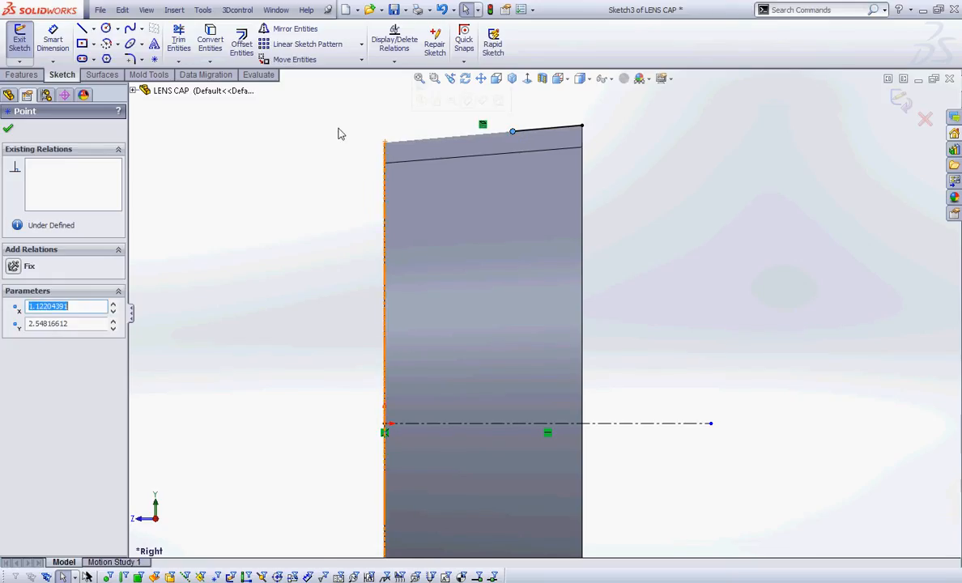
pyautogui.click(54, 37)
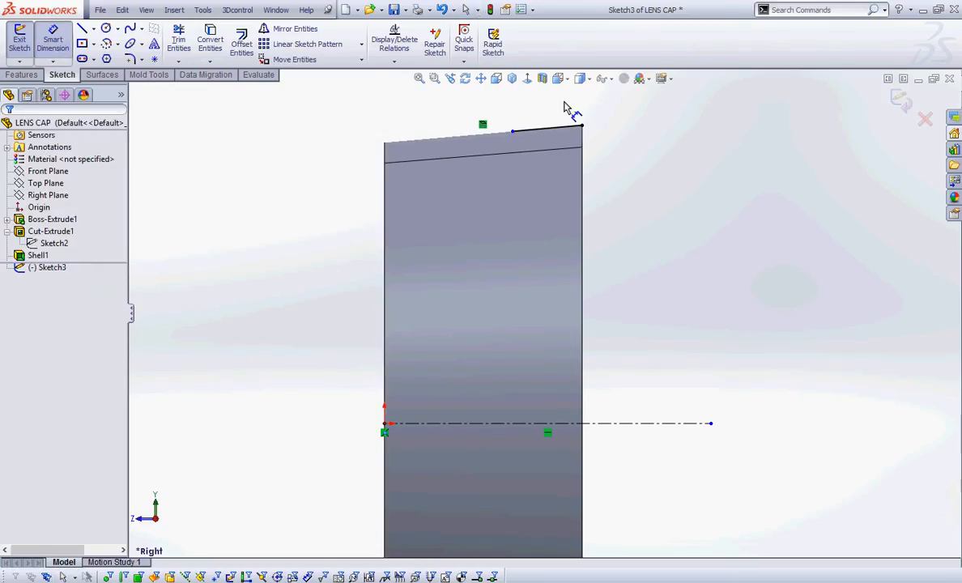
pyautogui.click(559, 128)
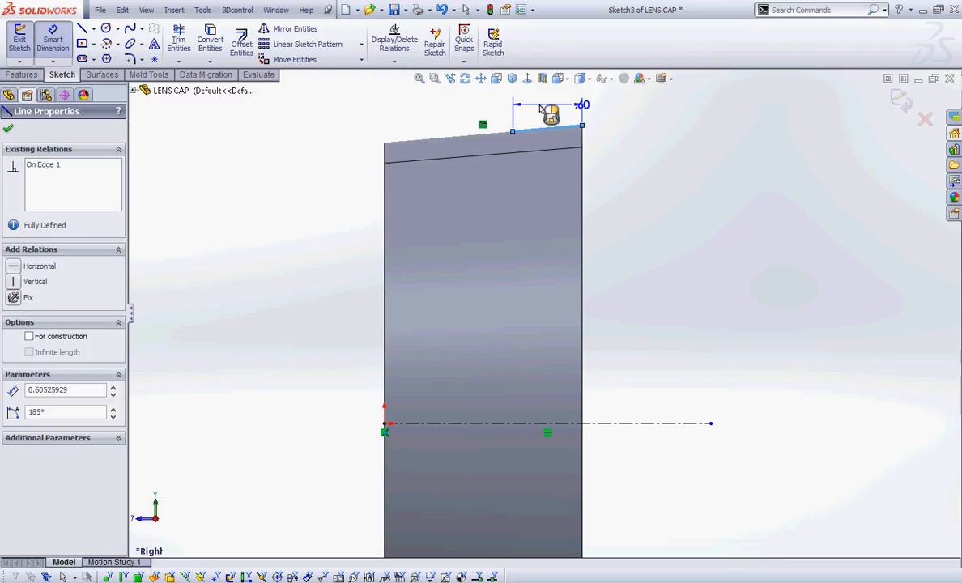
pyautogui.click(54, 63)
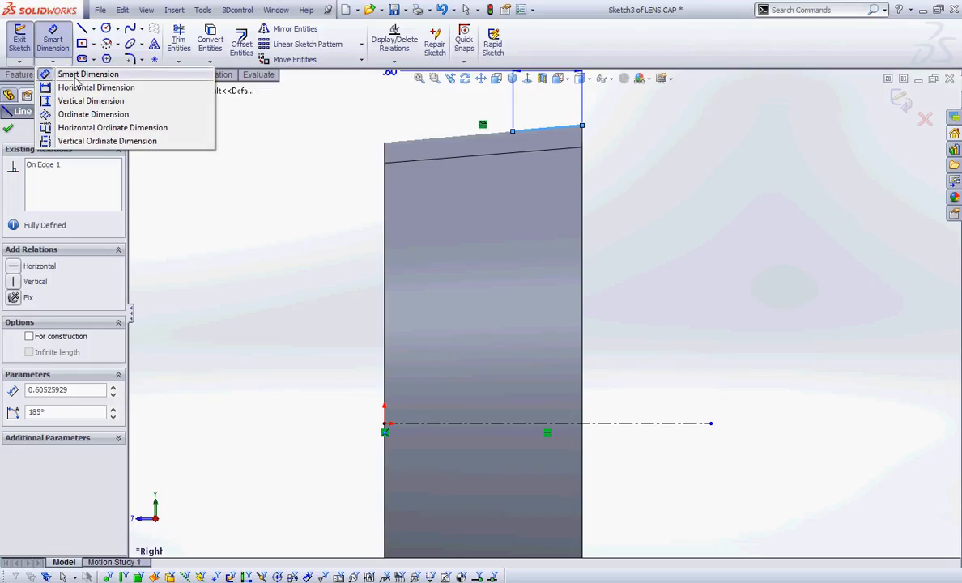
pyautogui.click(453, 105)
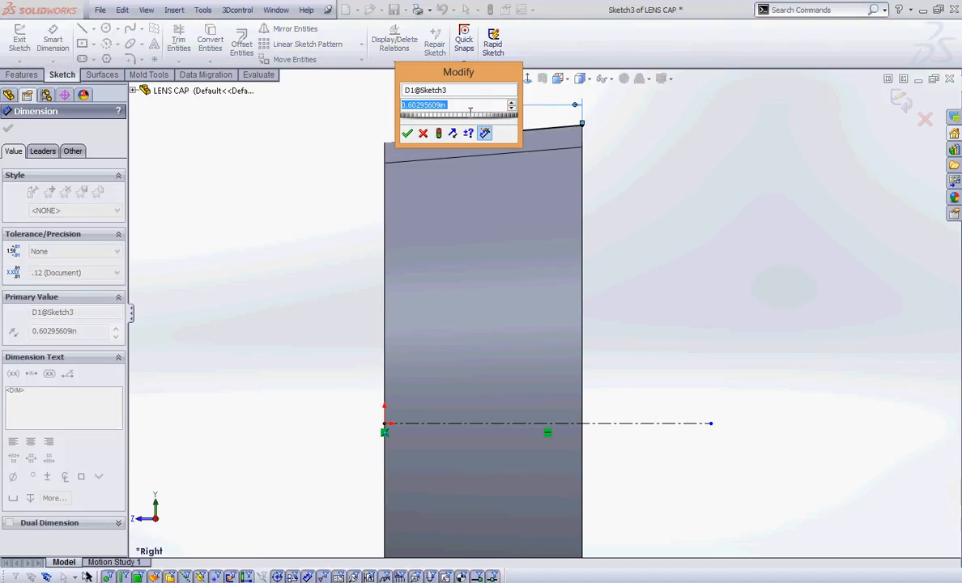
pyautogui.click(425, 135)
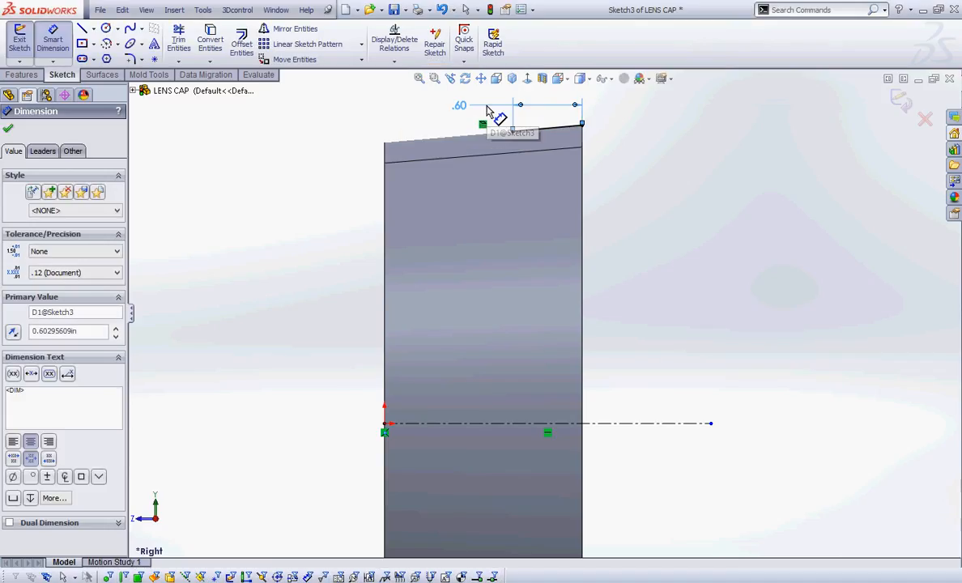
pyautogui.press('Delete')
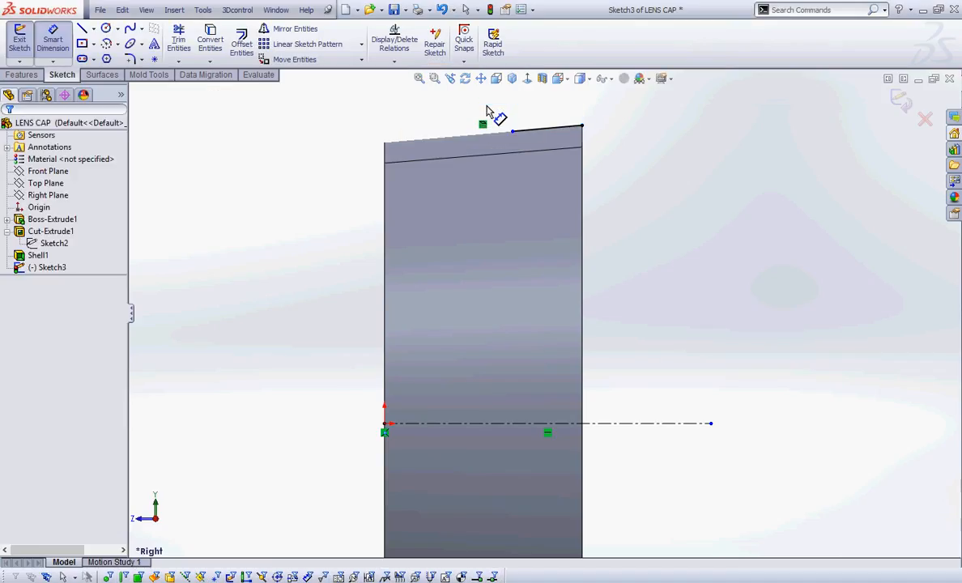
# - Dimension the converted line on the sloped edge to a length of 0.25 in
pyautogui.scroll(-4, 555, 120)
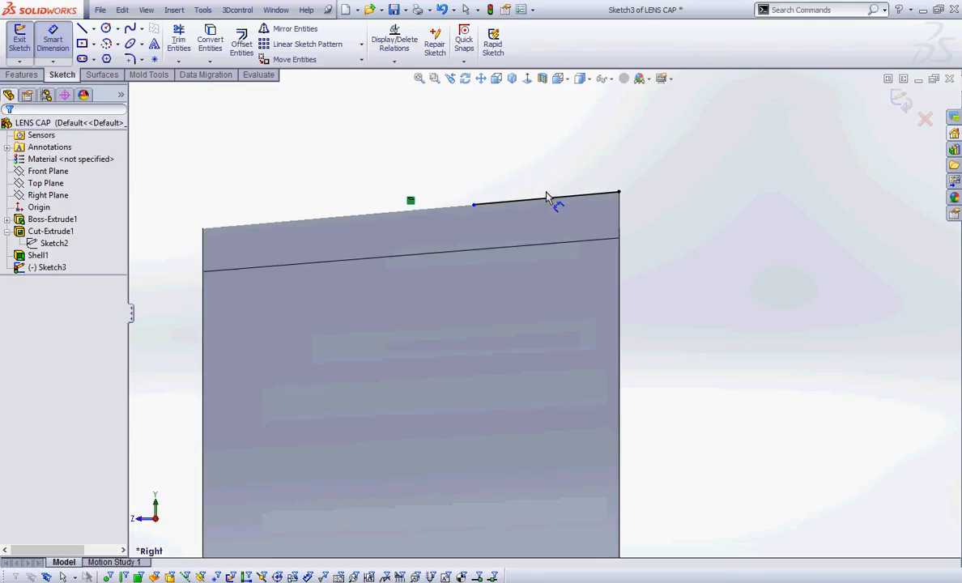
pyautogui.click(548, 204)
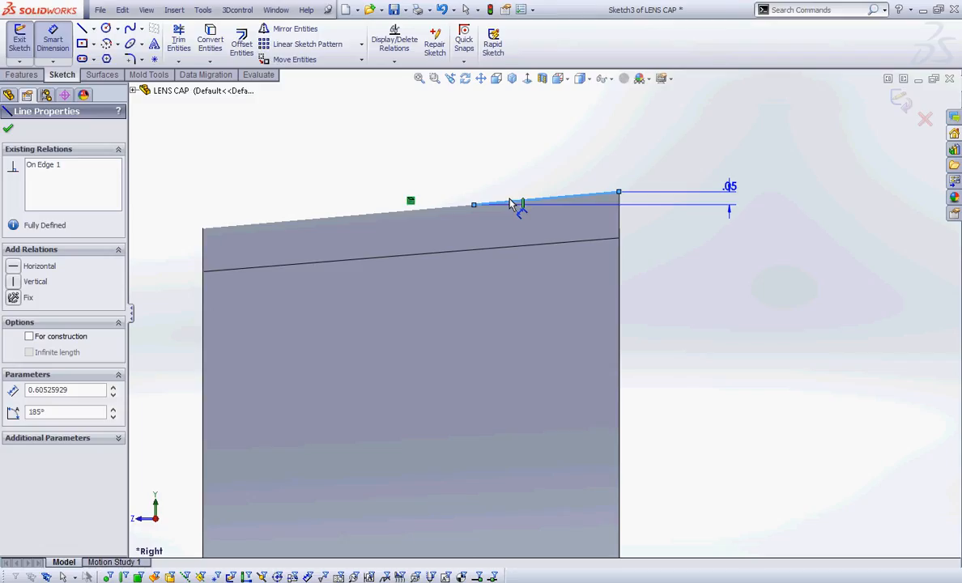
pyautogui.click(501, 197)
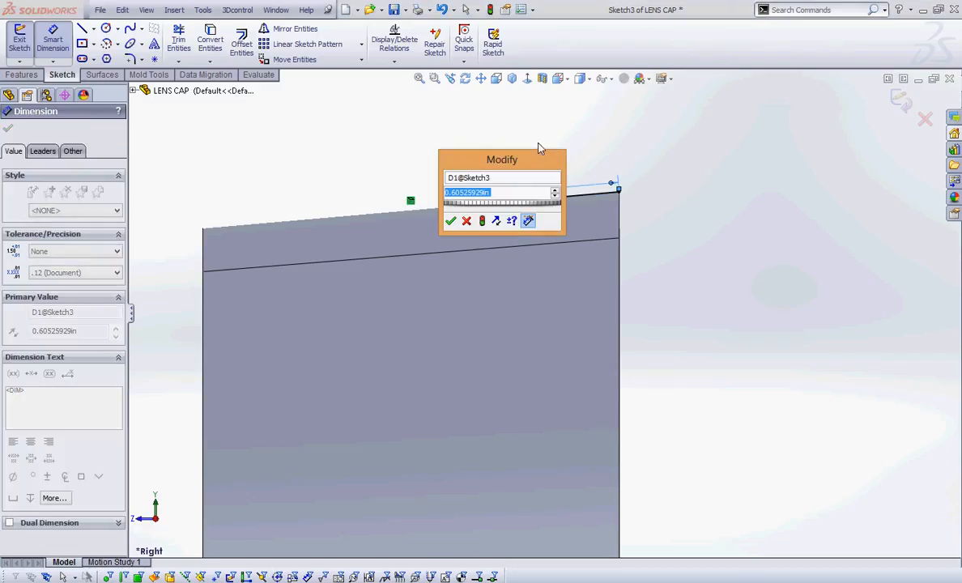
pyautogui.write('0.25')
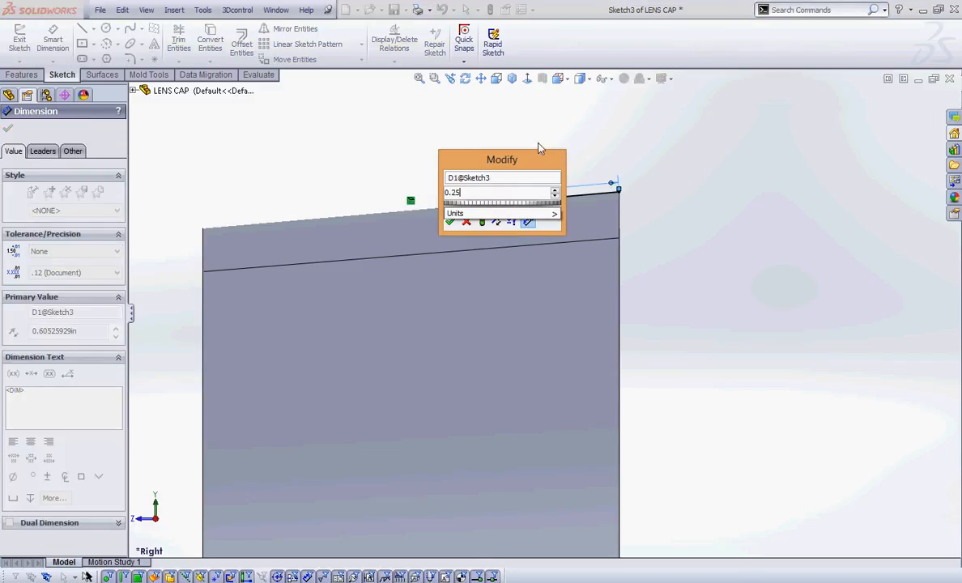
pyautogui.click(451, 221)
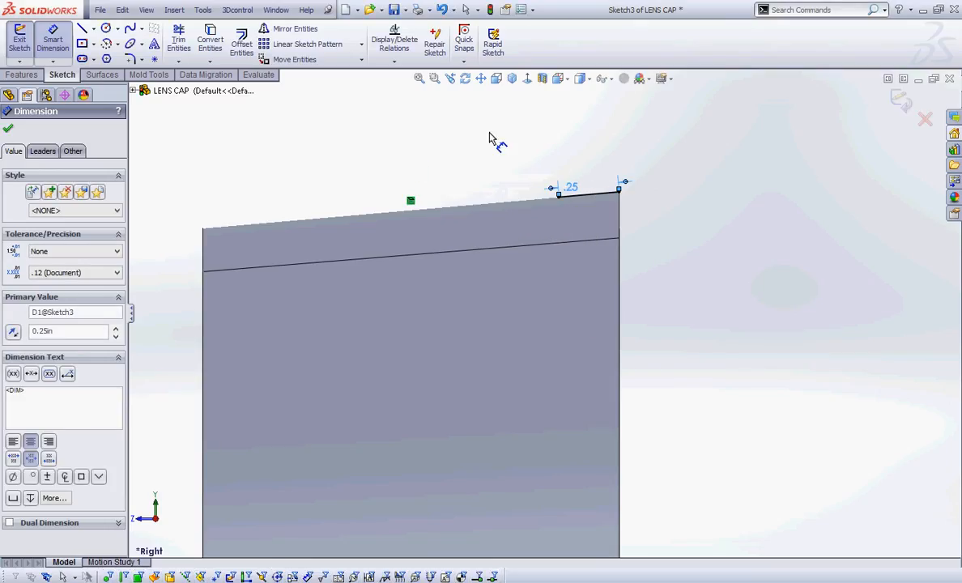
pyautogui.rightClick(592, 166)
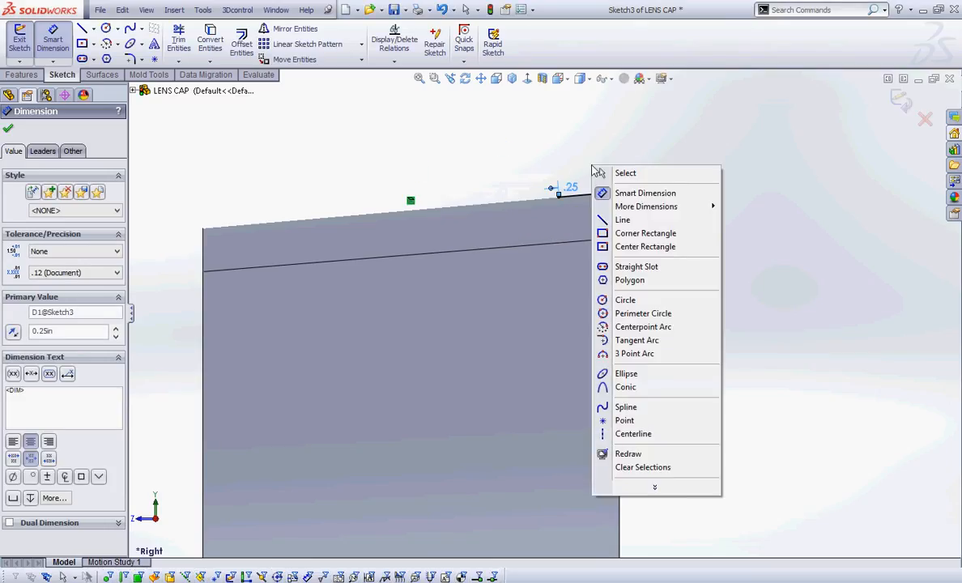
pyautogui.rightClick(568, 153)
pyautogui.click(589, 160)
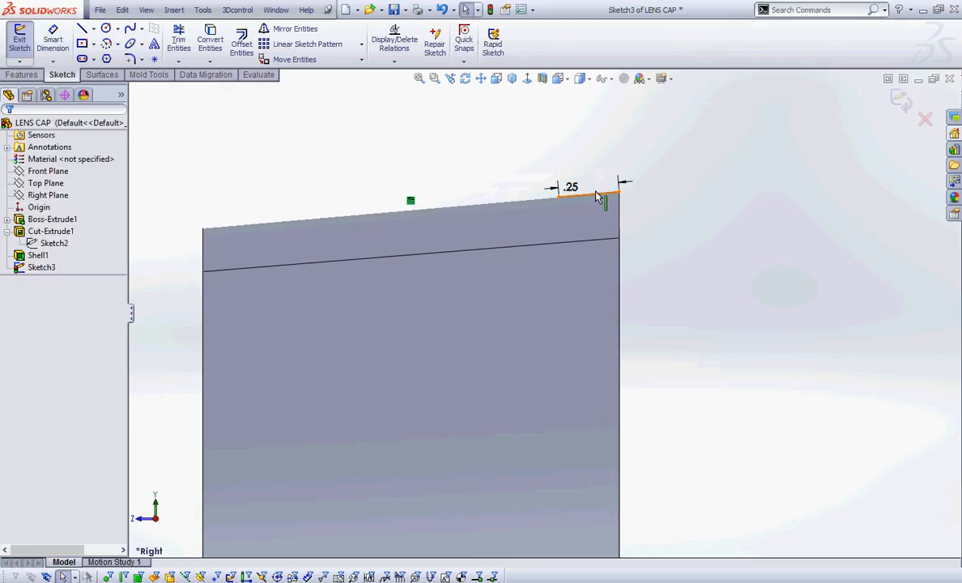
pyautogui.click(625, 186)
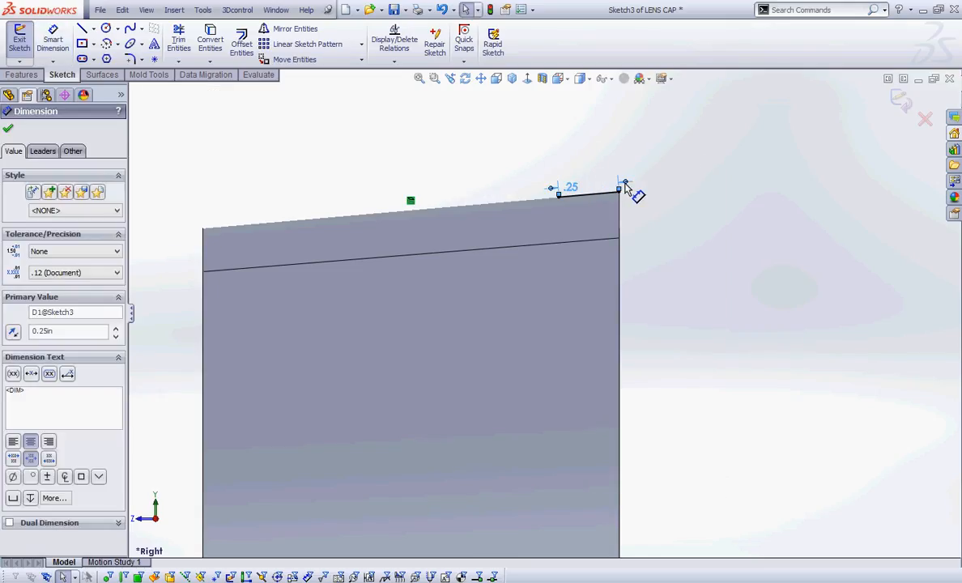
pyautogui.rightClick(625, 186)
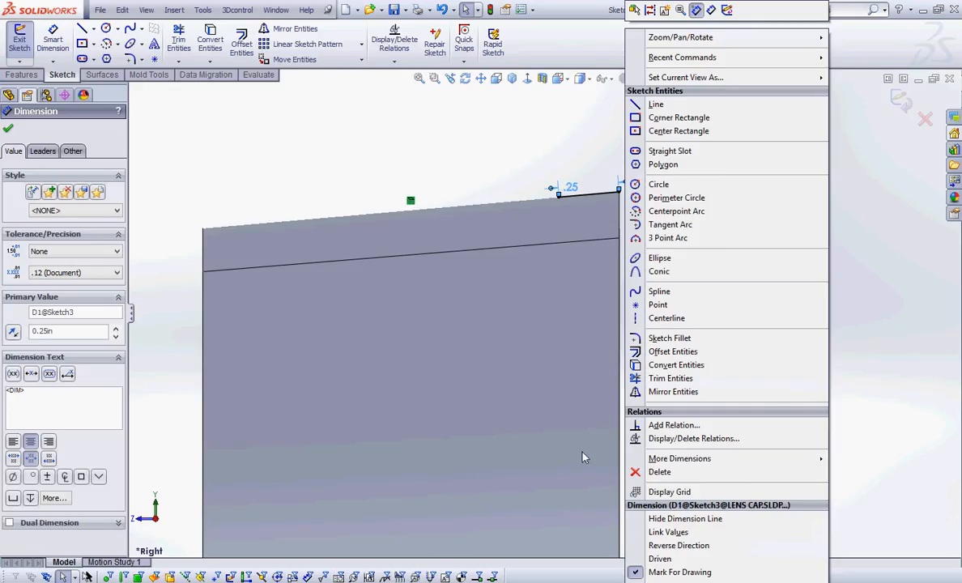
pyautogui.moveTo(679, 459)
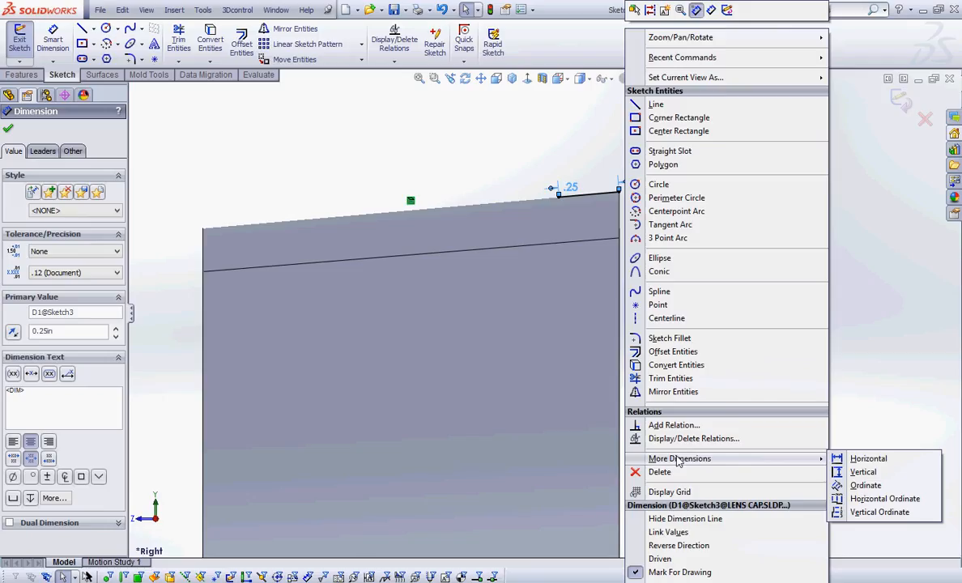
pyautogui.click(544, 118)
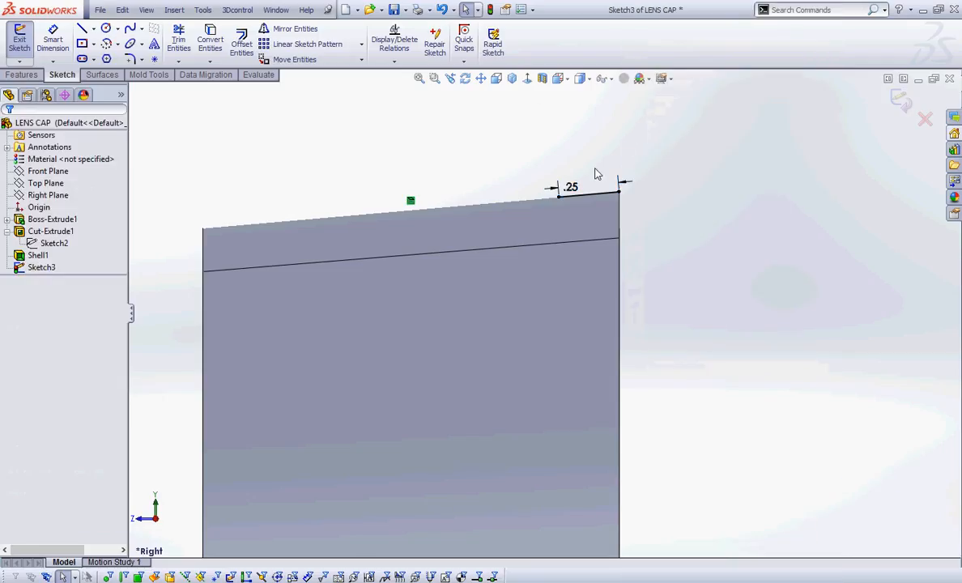
# - Place the 0.25 in dimension text centrally above the sloped line and show the cap in isometric view
pyautogui.click(572, 187)
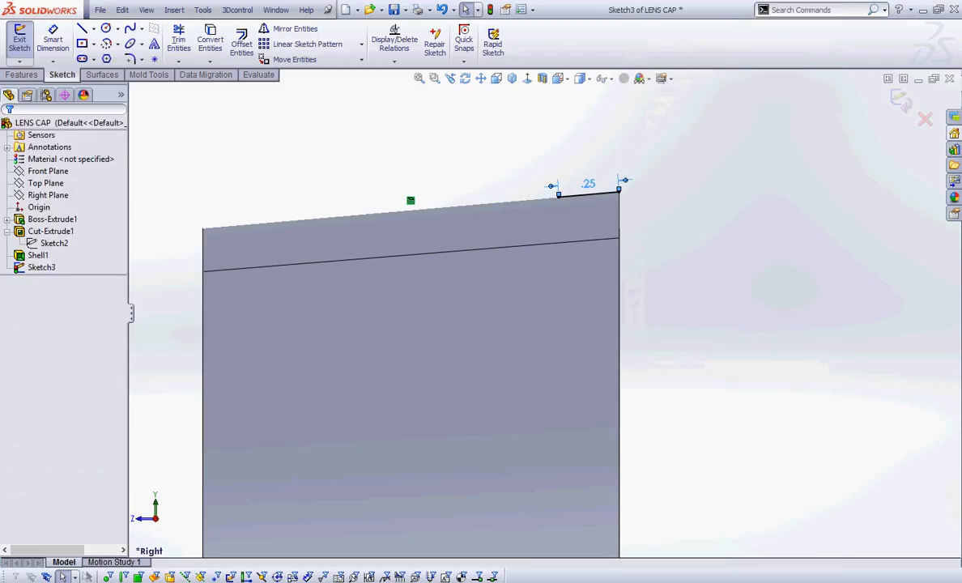
pyautogui.click(601, 165)
pyautogui.scroll(-5, 599, 167)
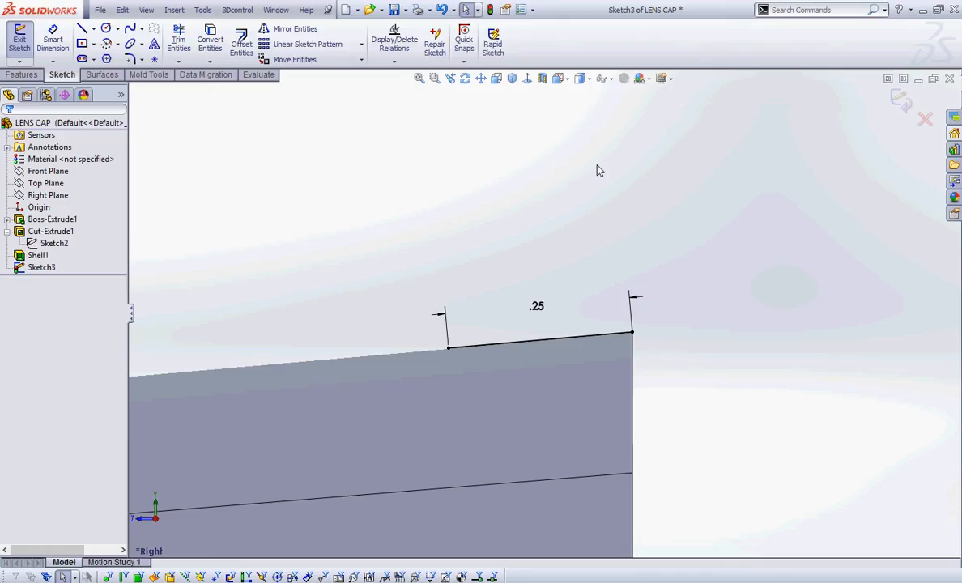
pyautogui.hotkey('ctrl', '7')
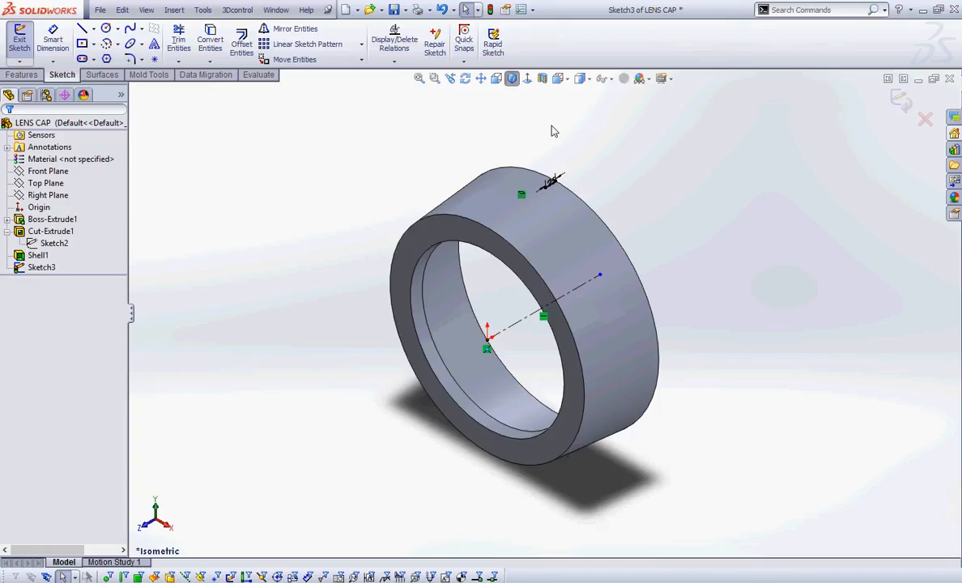
pyautogui.click(22, 75)
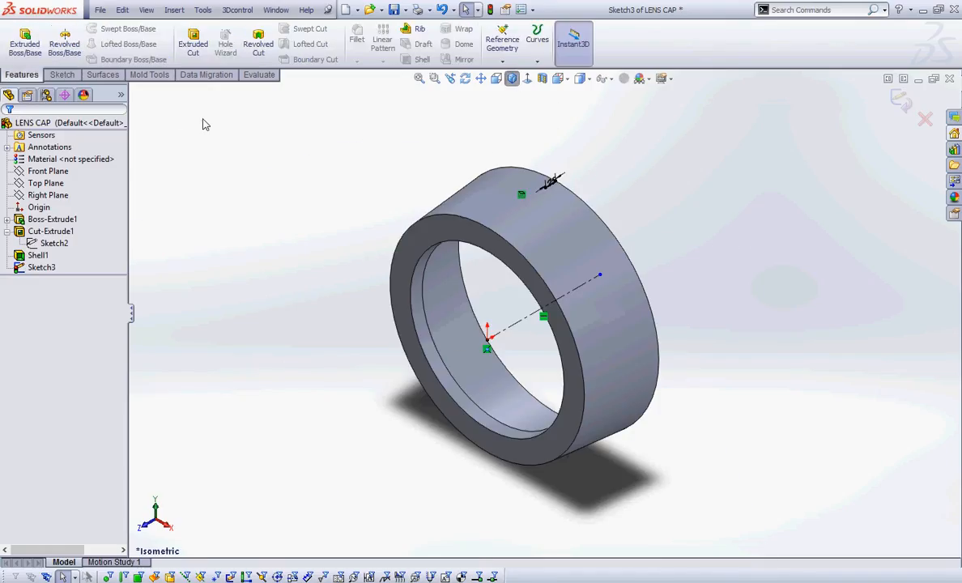
pyautogui.hotkey('ctrl', '2')
pyautogui.moveTo(262, 23)
pyautogui.mouseDown()
pyautogui.moveTo(262, 69)
pyautogui.moveTo(235, 16)
pyautogui.mouseUp()
pyautogui.moveTo(261, 71); pyautogui.dragTo(268, 115)
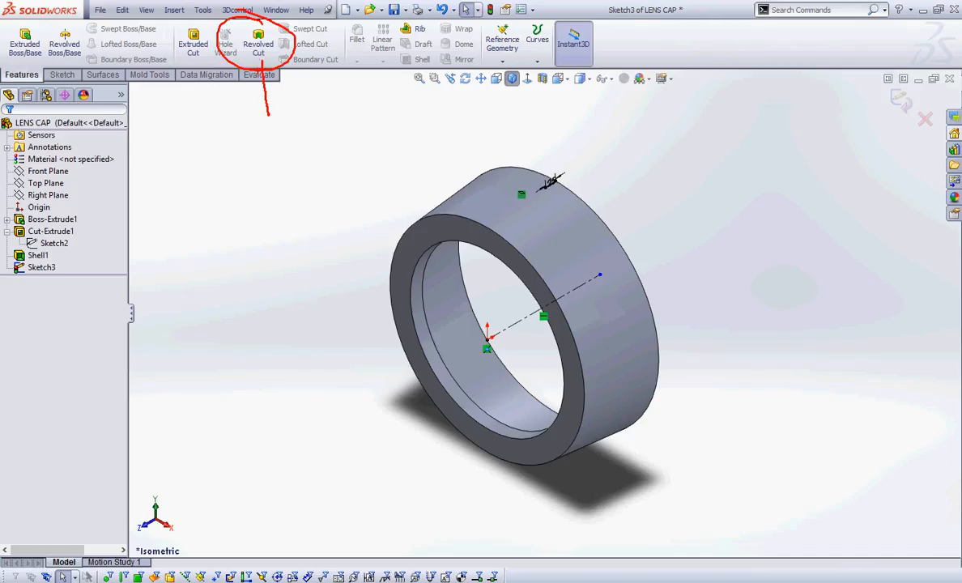
pyautogui.moveTo(258, 62)
pyautogui.mouseDown()
pyautogui.moveTo(253, 73)
pyautogui.moveTo(297, 81)
pyautogui.mouseUp()
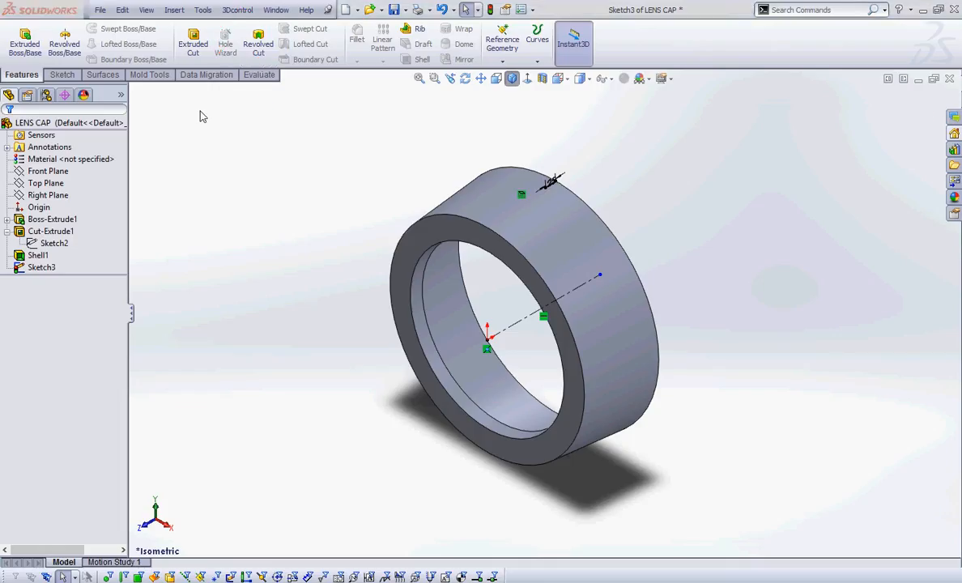
pyautogui.click(252, 47)
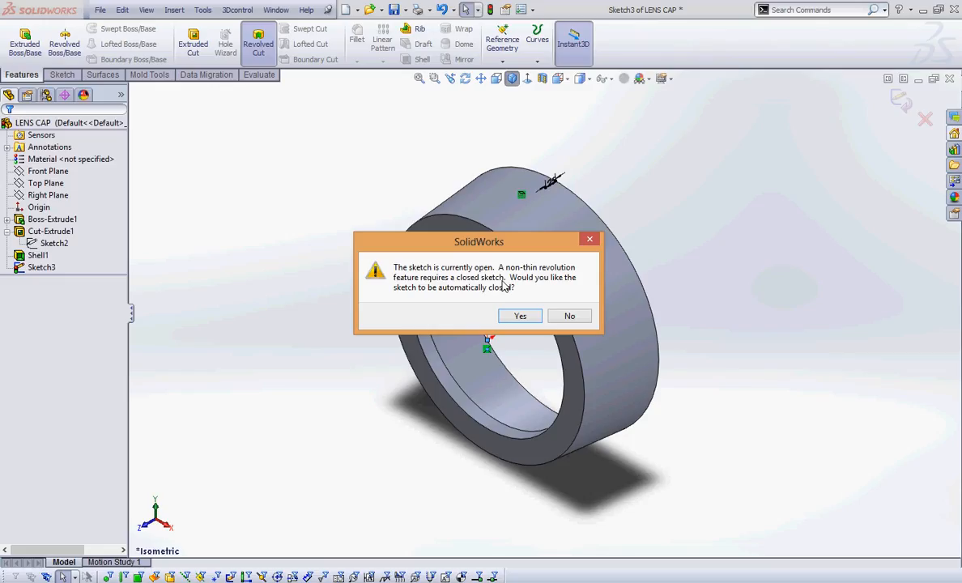
pyautogui.click(571, 318)
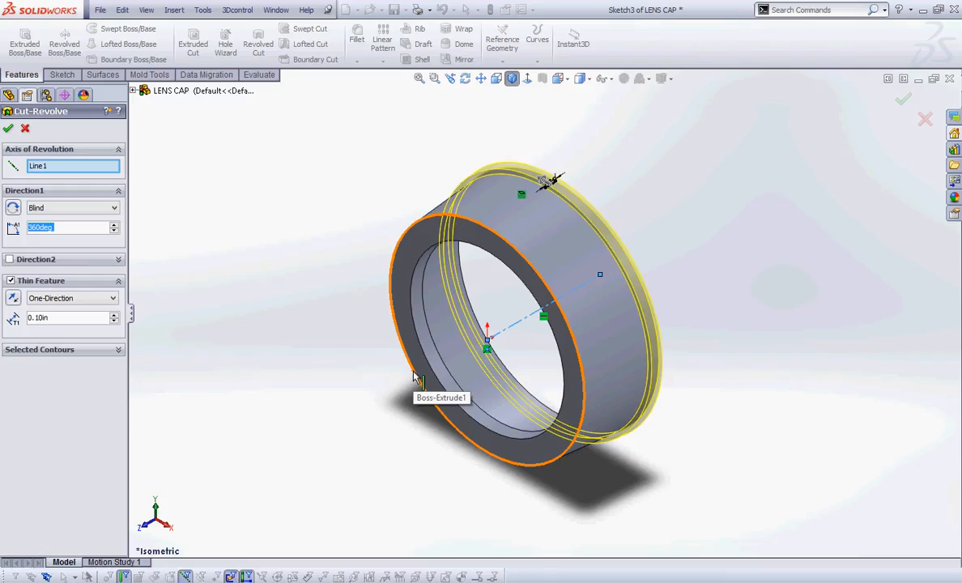
pyautogui.click(25, 128)
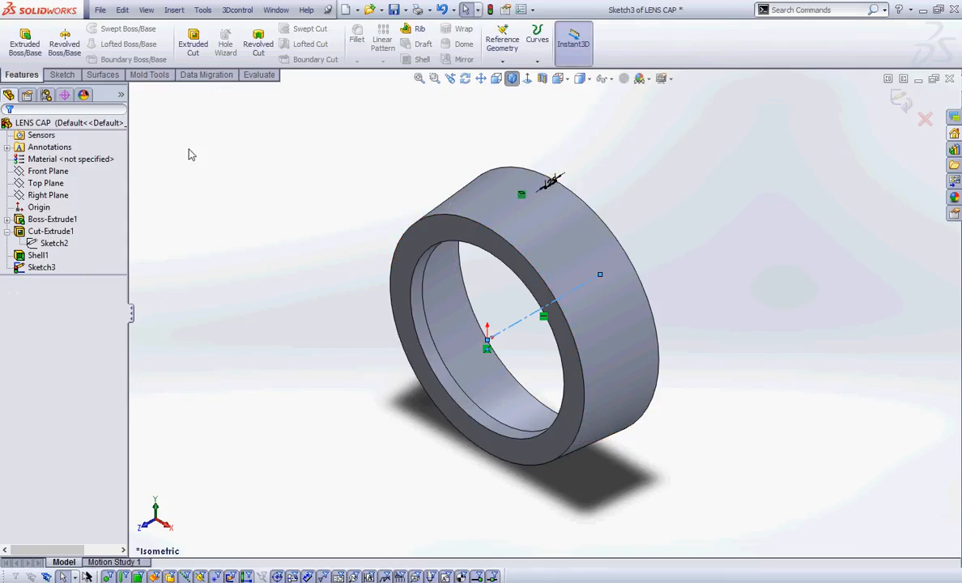
# - Set up a 360° Revolved Cut about the centerline, keeping the sketch open, as a one-direction thin feature 0.05 in thick
pyautogui.click(259, 45)
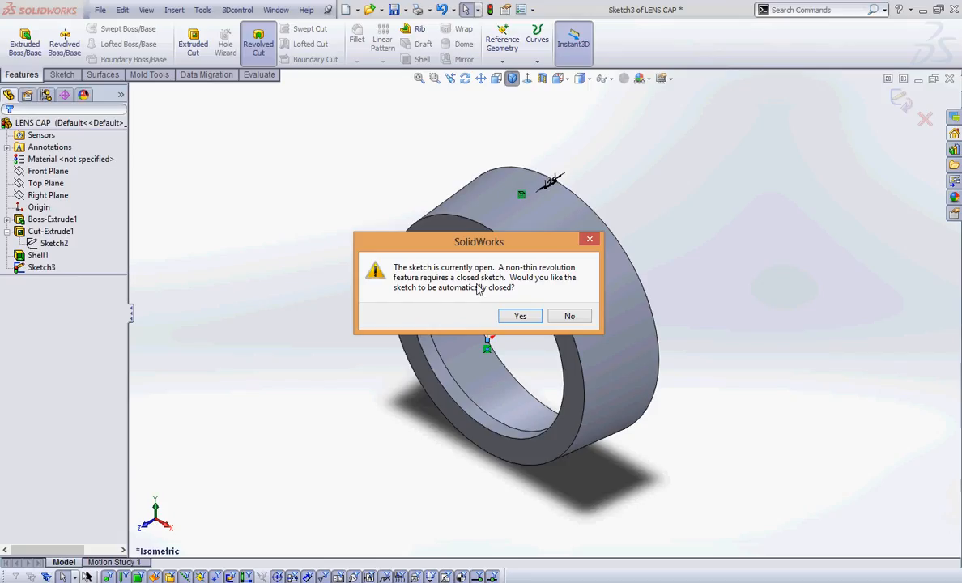
pyautogui.click(570, 317)
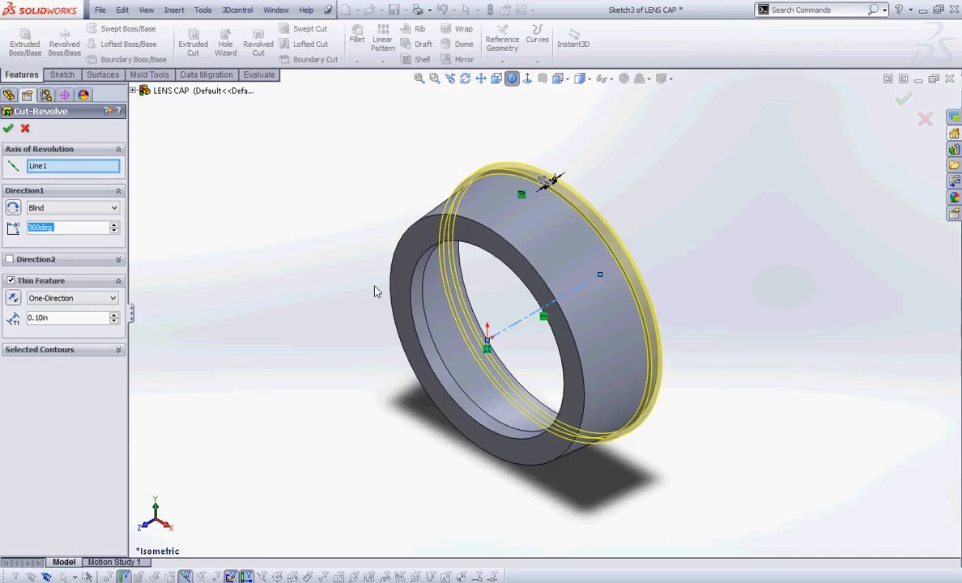
pyautogui.click(66, 317)
pyautogui.write('0.0')
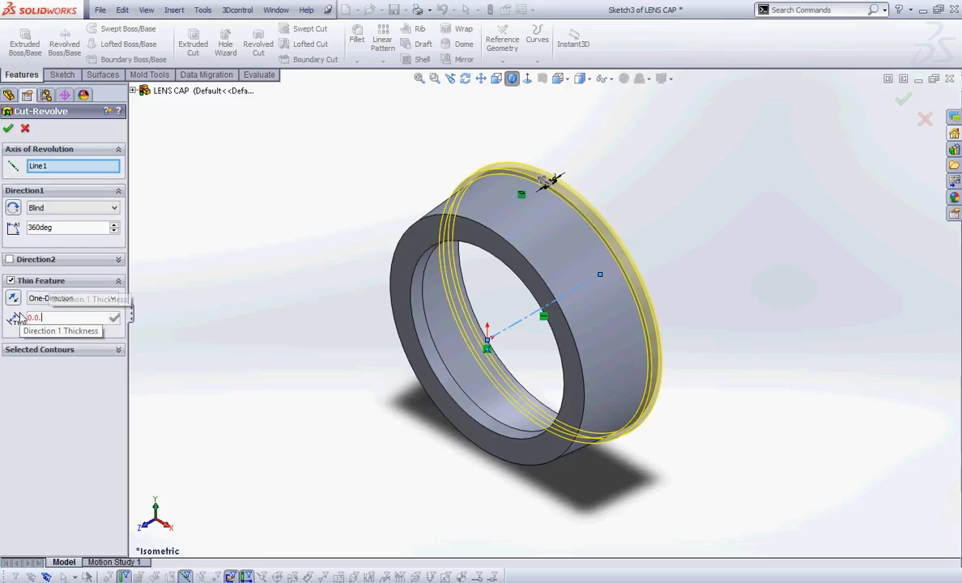
pyautogui.write('5')
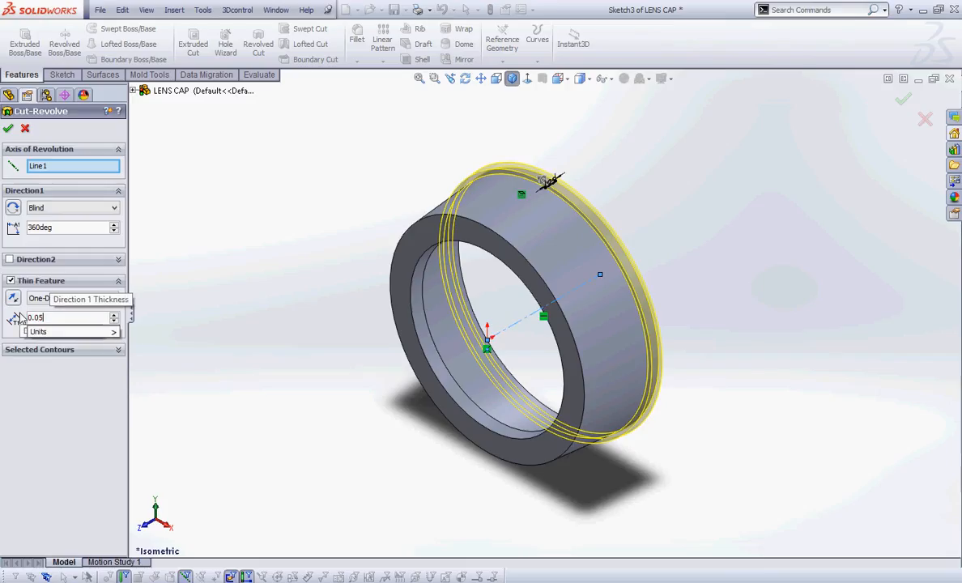
pyautogui.press('Return')
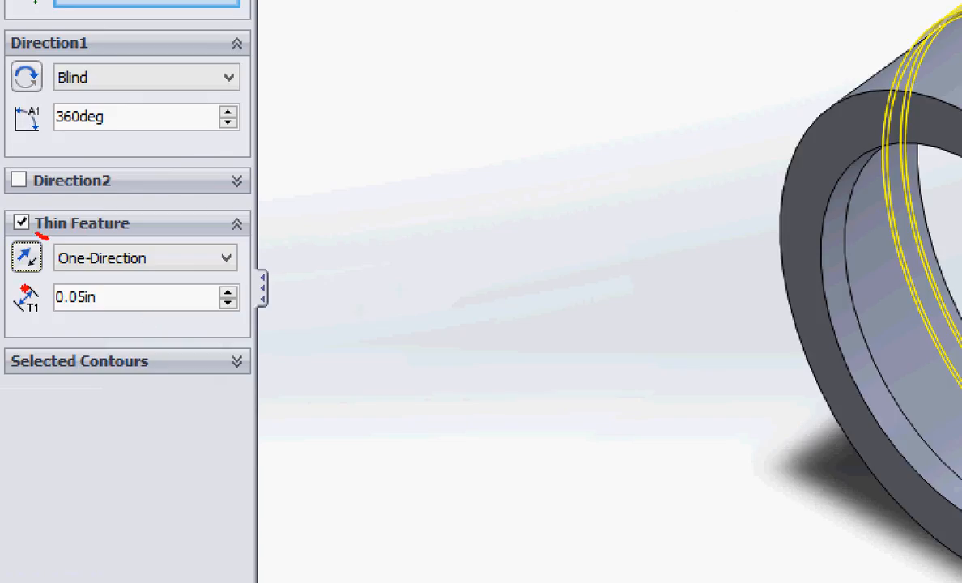
pyautogui.moveTo(39, 220)
pyautogui.mouseDown()
pyautogui.moveTo(22, 293)
pyautogui.moveTo(32, 215)
pyautogui.mouseUp()
pyautogui.moveTo(52, 267); pyautogui.dragTo(151, 275)
pyautogui.moveTo(61, 248)
pyautogui.mouseDown()
pyautogui.moveTo(43, 267)
pyautogui.moveTo(87, 287)
pyautogui.mouseUp()
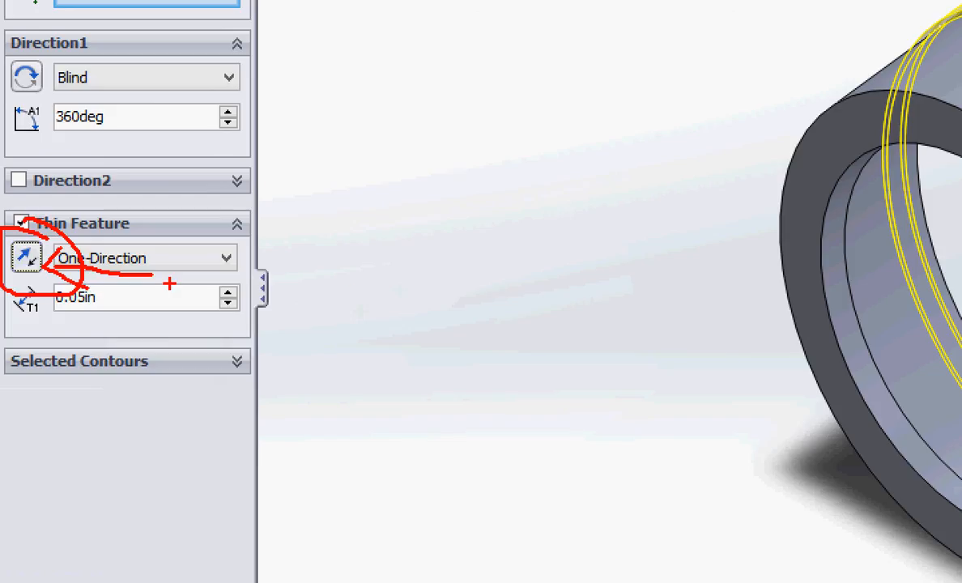
pyautogui.press('Escape')
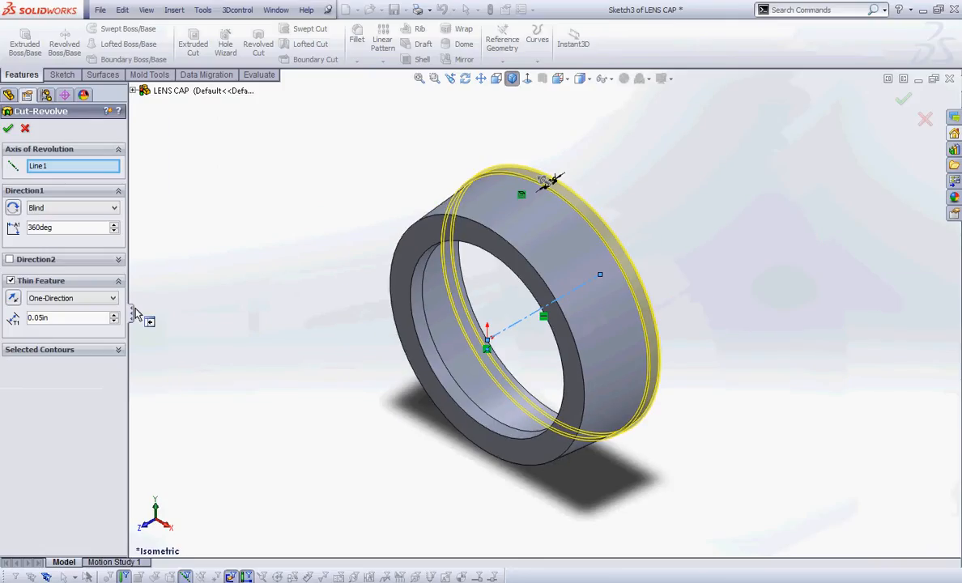
# - Check the cut preview from the top, reverse the thin direction into the cap's wall, and complete the revolved cut
pyautogui.scroll(-3, 633, 213)
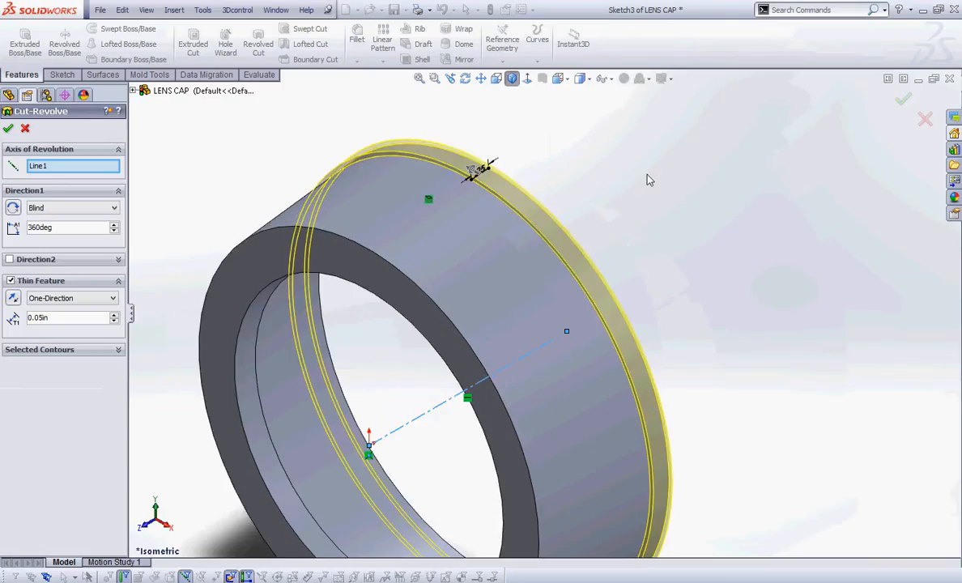
pyautogui.click(566, 80)
pyautogui.click(574, 93)
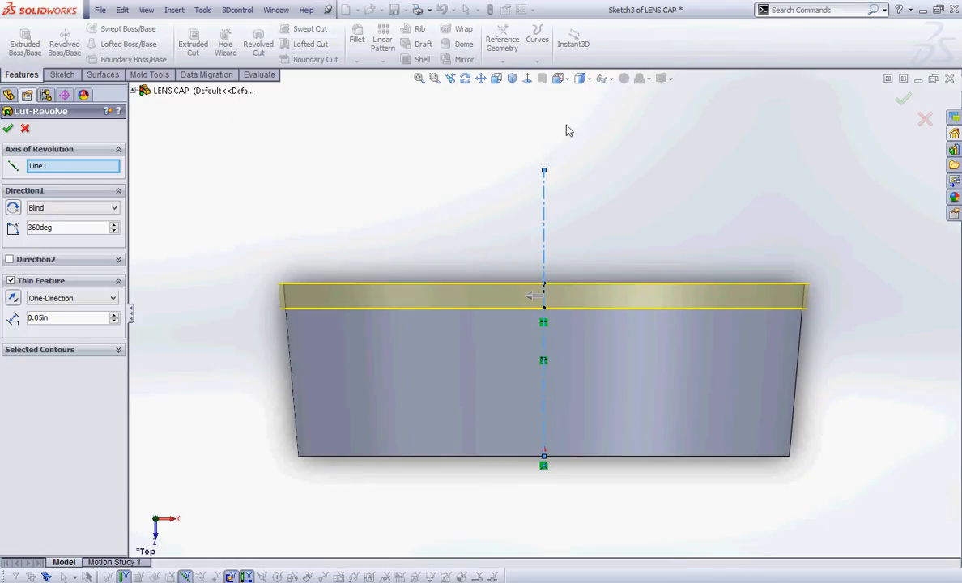
pyautogui.click(13, 298)
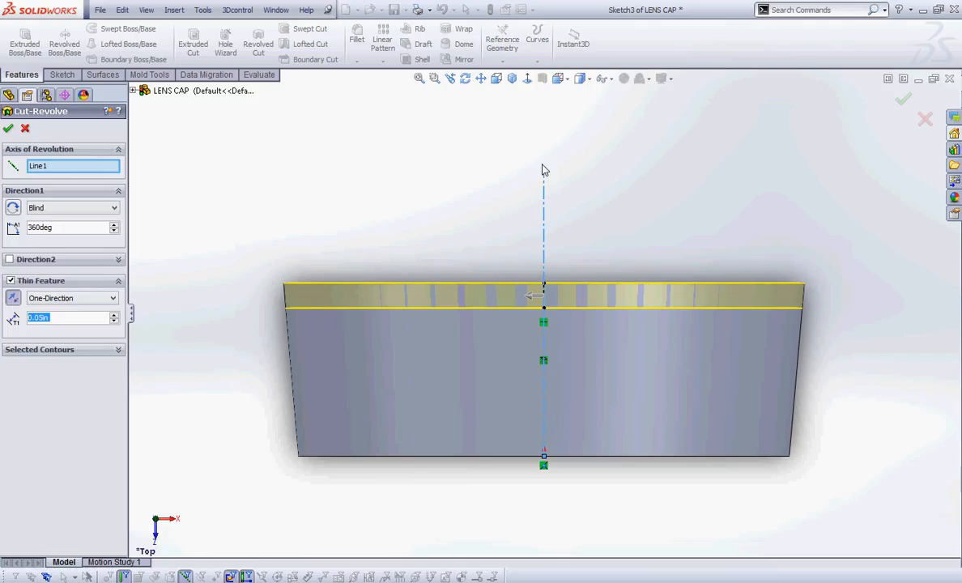
pyautogui.click(512, 78)
pyautogui.scroll(-3, 625, 380)
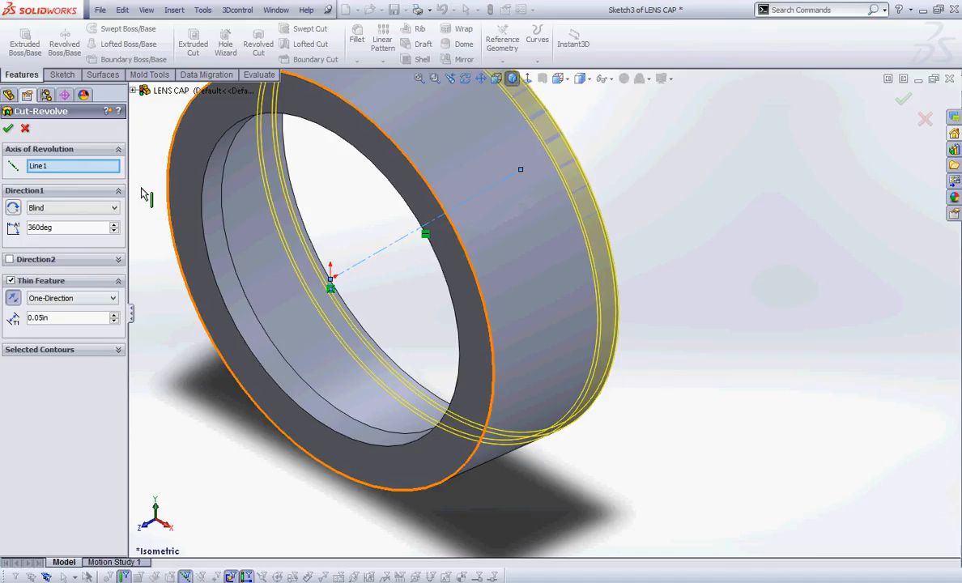
pyautogui.click(4, 130)
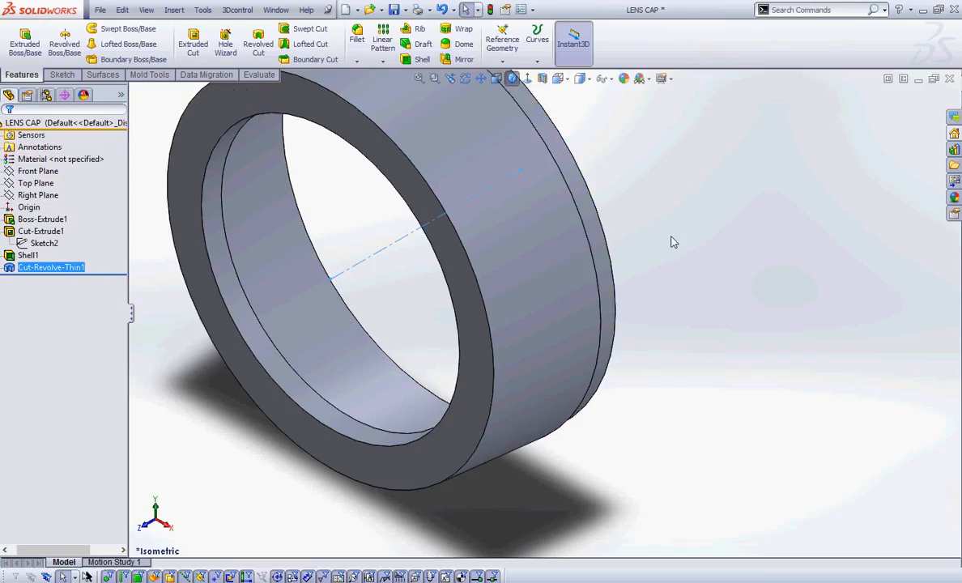
# - Rename the thin revolved cut feature as Lip and save the part
pyautogui.click(56, 267)
pyautogui.press('BackSpace')
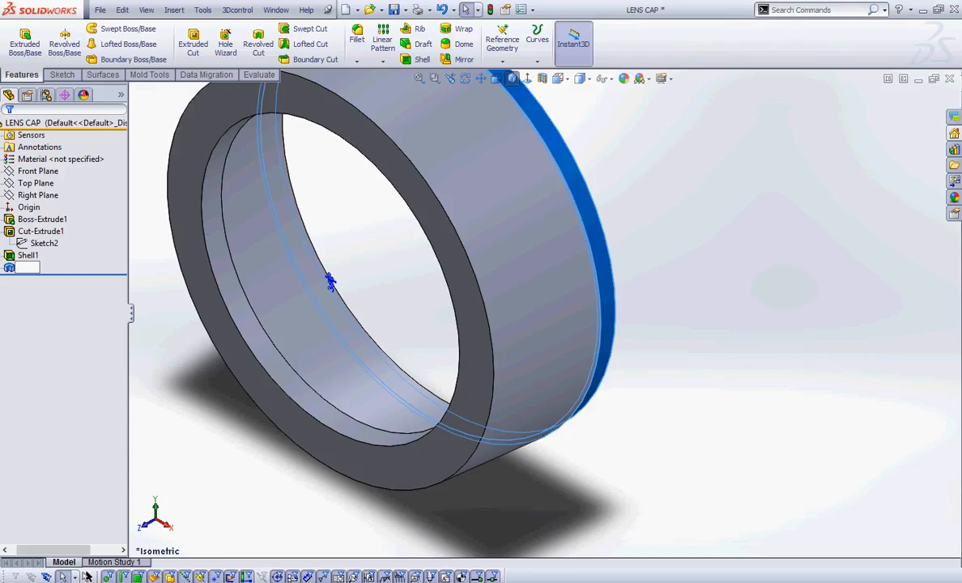
pyautogui.write('Lip')
pyautogui.click(667, 260)
pyautogui.click(395, 10)
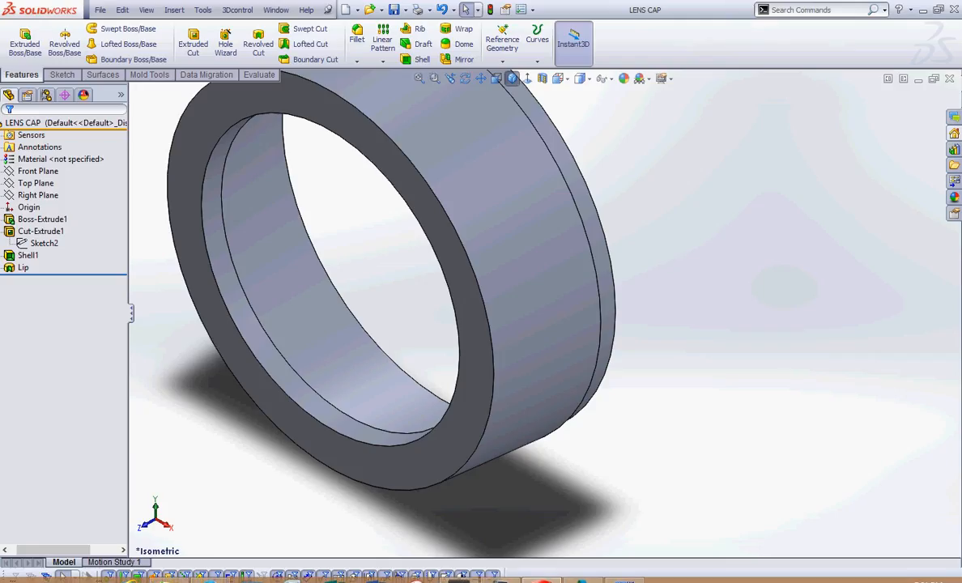
pyautogui.click(623, 580)
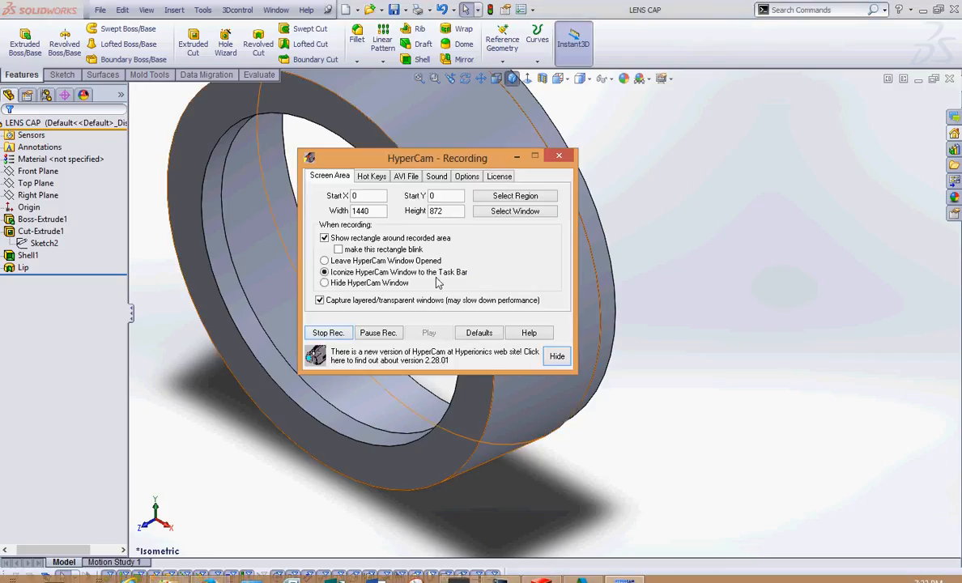
pyautogui.click(517, 157)
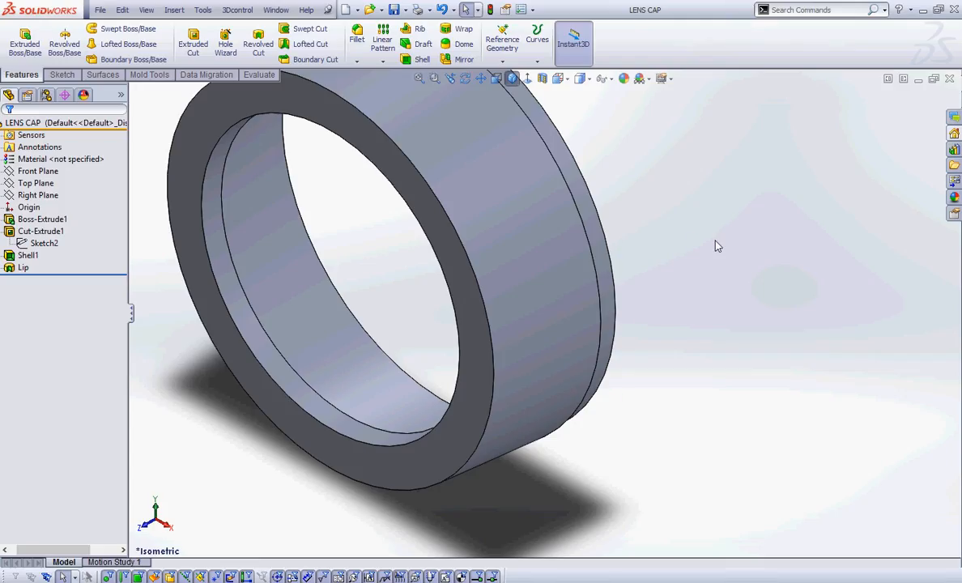
# - Start a reference plane using the flat annular face of the cap's open rim as its first reference
pyautogui.moveTo(715, 244); pyautogui.dragTo(625, 275, button='middle')
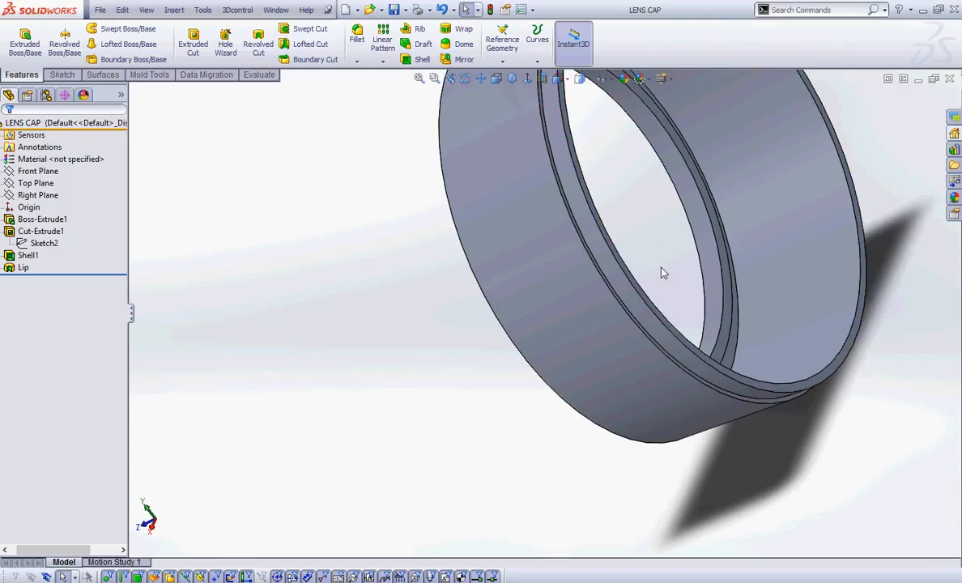
pyautogui.scroll(2, 661, 272)
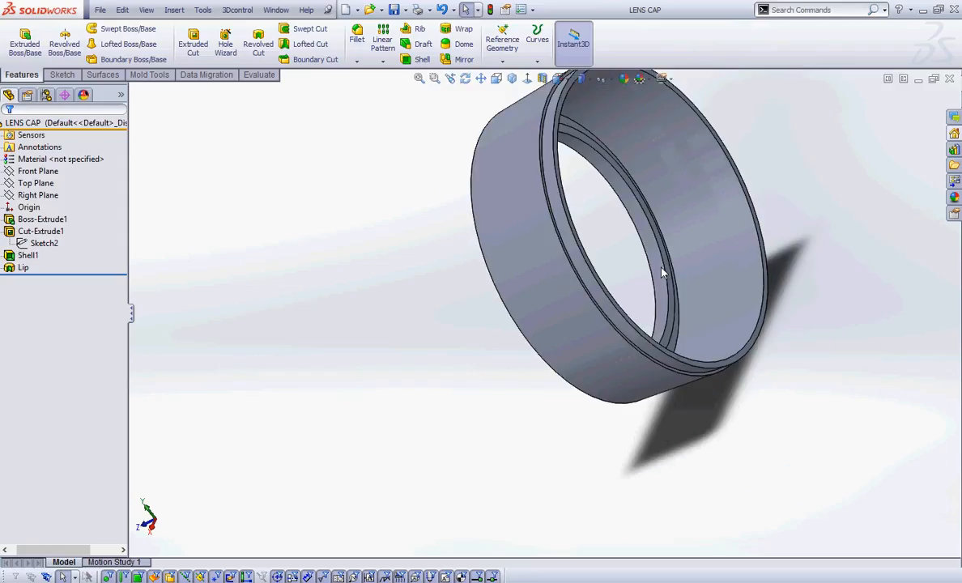
pyautogui.scroll(1, 775, 203)
pyautogui.scroll(-2, 722, 134)
pyautogui.scroll(-2, 722, 131)
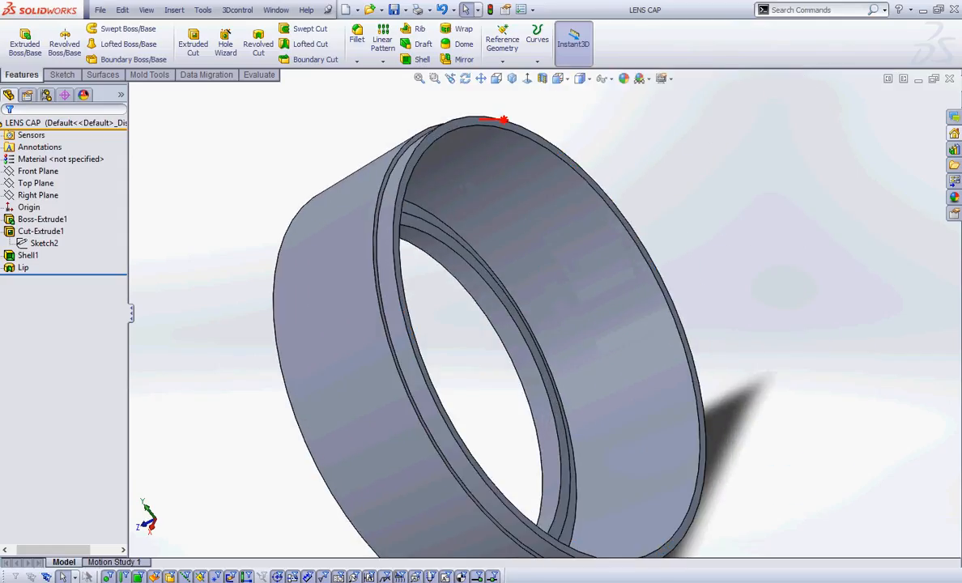
pyautogui.moveTo(493, 104)
pyautogui.mouseDown()
pyautogui.moveTo(425, 110)
pyautogui.moveTo(409, 122)
pyautogui.moveTo(446, 135)
pyautogui.mouseUp()
pyautogui.click(502, 57)
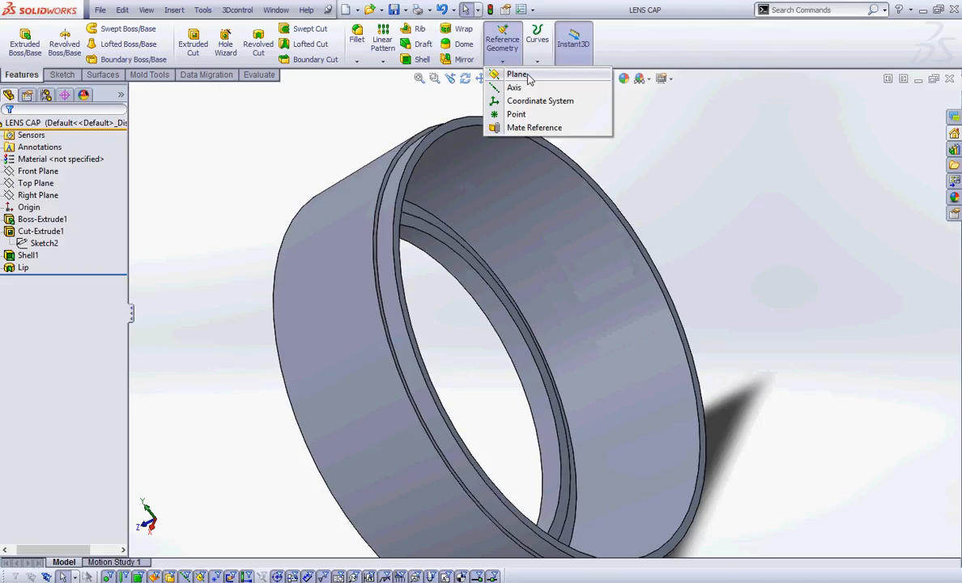
pyautogui.click(527, 78)
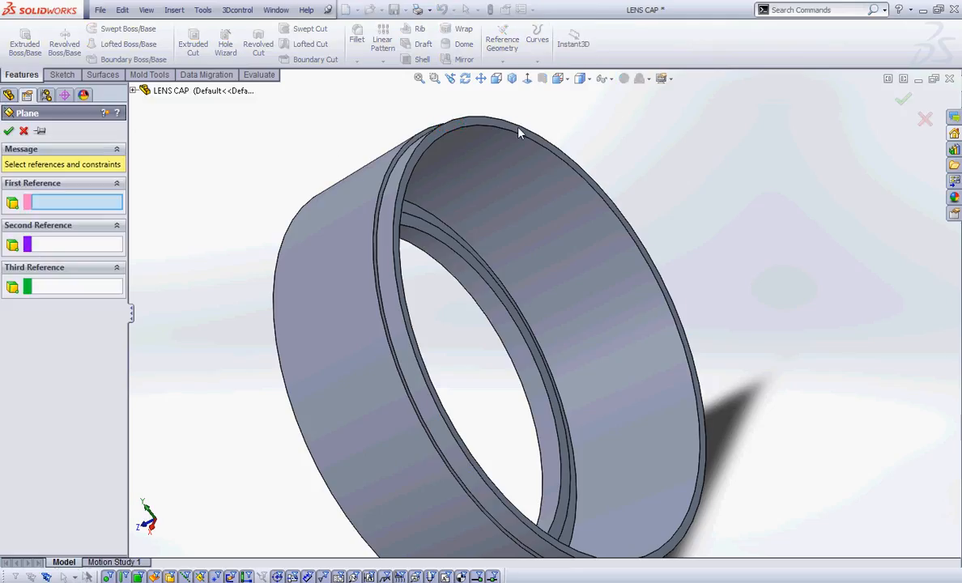
pyautogui.click(582, 121)
pyautogui.scroll(2, 679, 145)
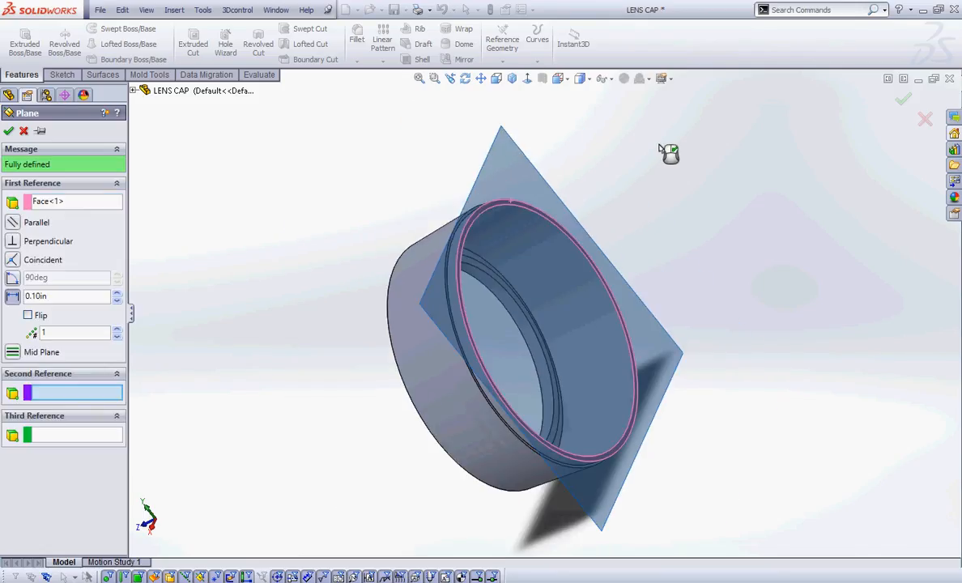
pyautogui.moveTo(340, 251); pyautogui.dragTo(399, 212, button='middle')
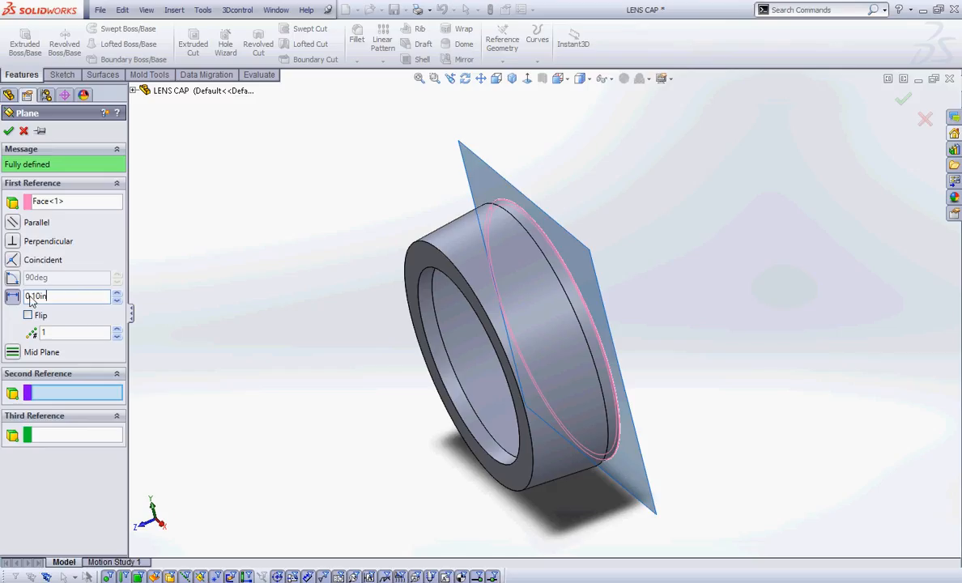
# - Set the reference plane's offset distance from the rim face to 0.45 in
pyautogui.press('Return')
pyautogui.press('Left')
pyautogui.press('Right')
pyautogui.press('BackSpace')
pyautogui.click(70, 298)
pyautogui.press('BackSpace')
pyautogui.press('BackSpace')
pyautogui.press('BackSpace')
pyautogui.press('BackSpace')
pyautogui.press('BackSpace')
pyautogui.write('.45')
pyautogui.press('Return')
# - Flip the offset so the plane passes through the cap's body below the rim, and create the plane
pyautogui.moveTo(279, 256); pyautogui.dragTo(274, 281, button='middle')
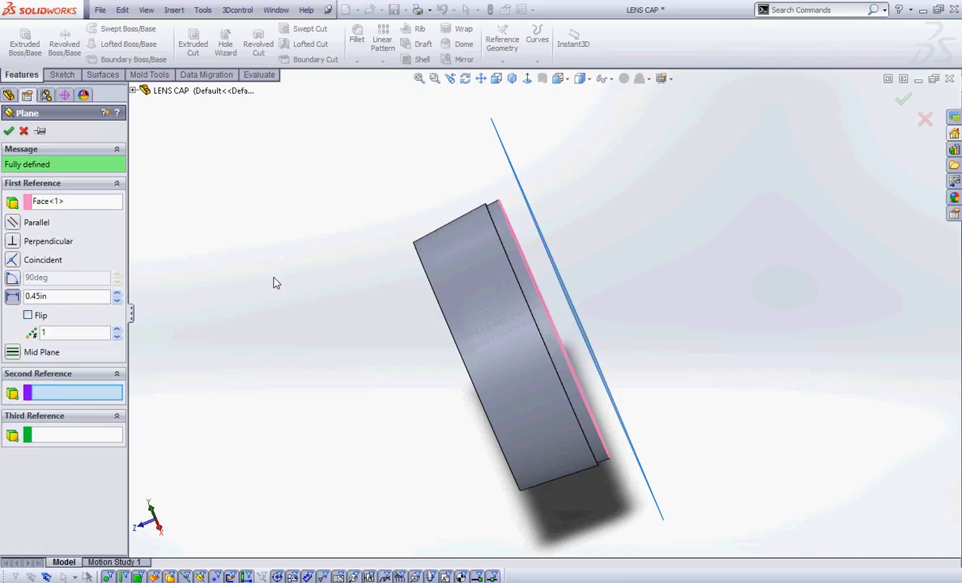
pyautogui.click(29, 315)
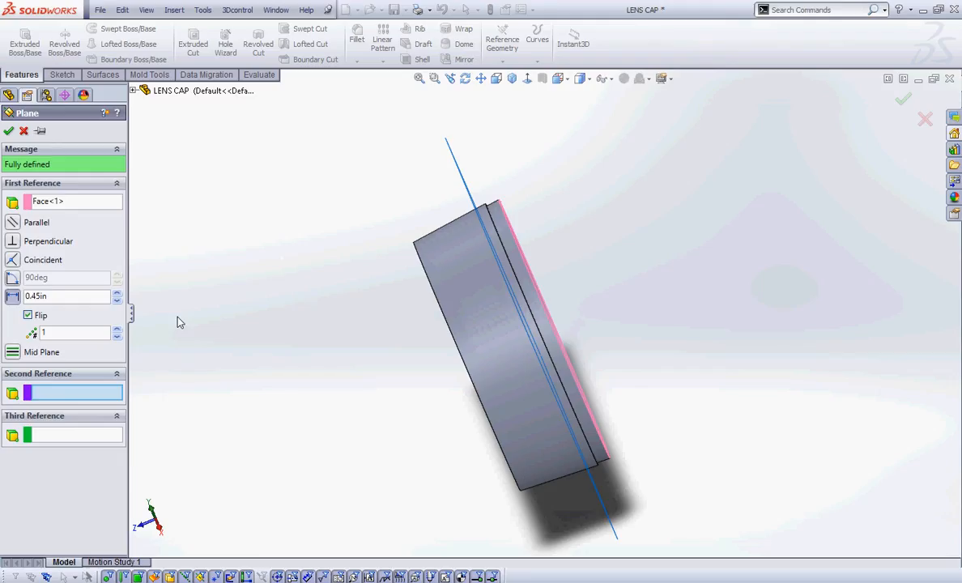
pyautogui.moveTo(312, 236); pyautogui.dragTo(307, 317, button='middle')
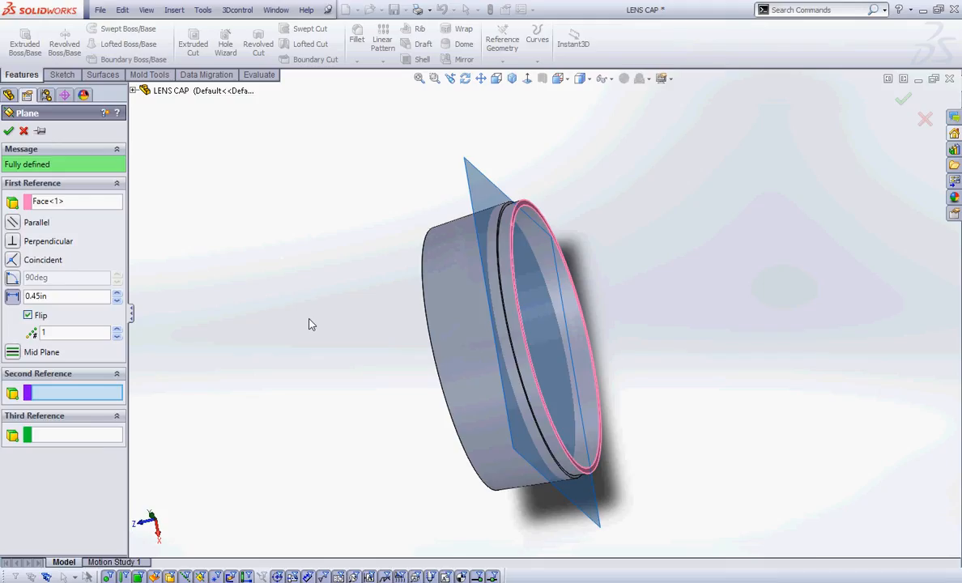
pyautogui.click(9, 132)
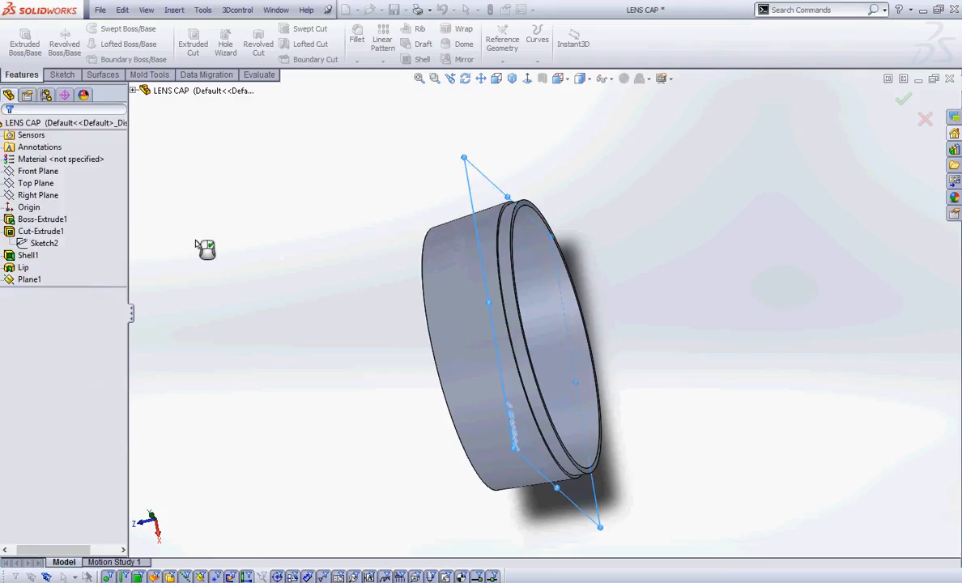
# - Rename the new reference plane as ThreadPlane and save the part
pyautogui.click(29, 279)
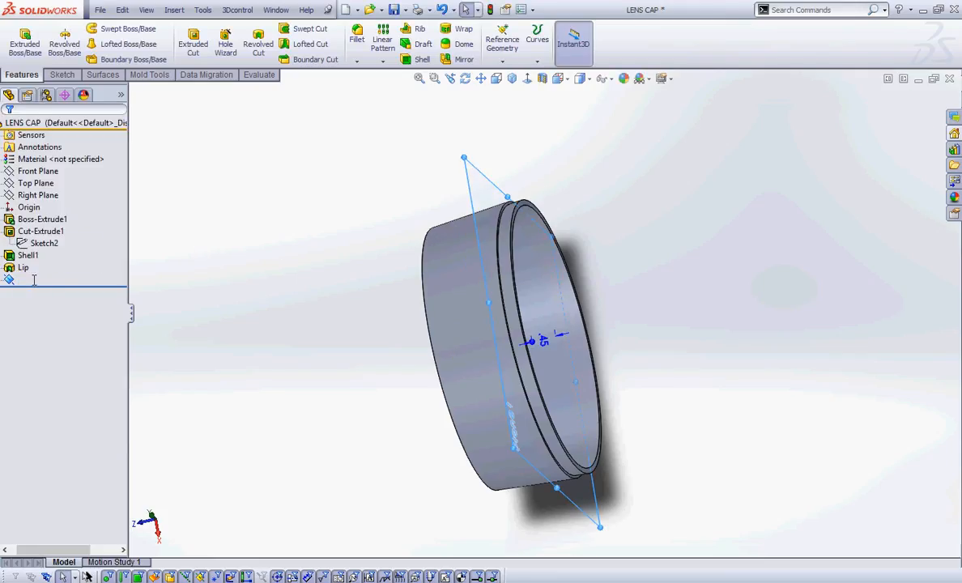
pyautogui.write('ThreadPlane')
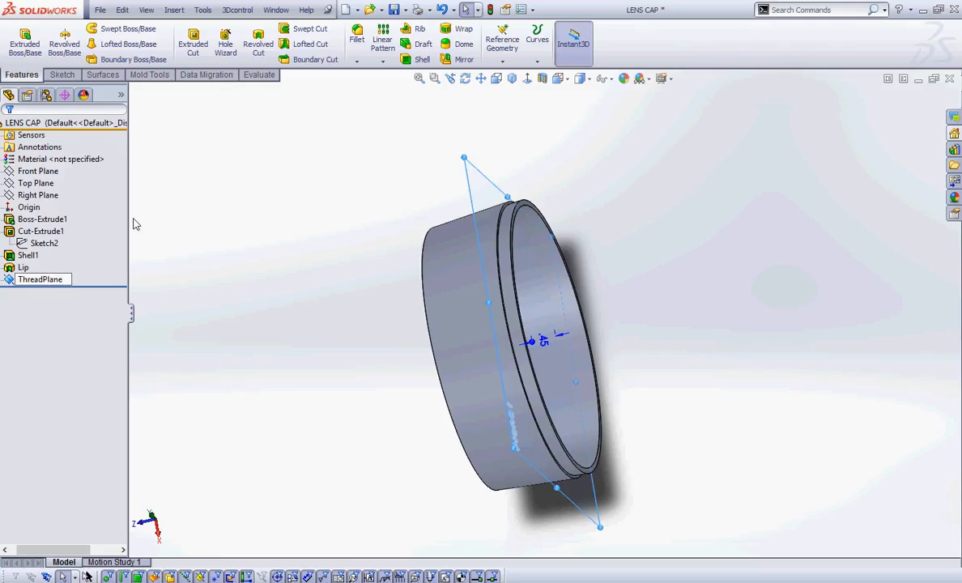
pyautogui.click(211, 205)
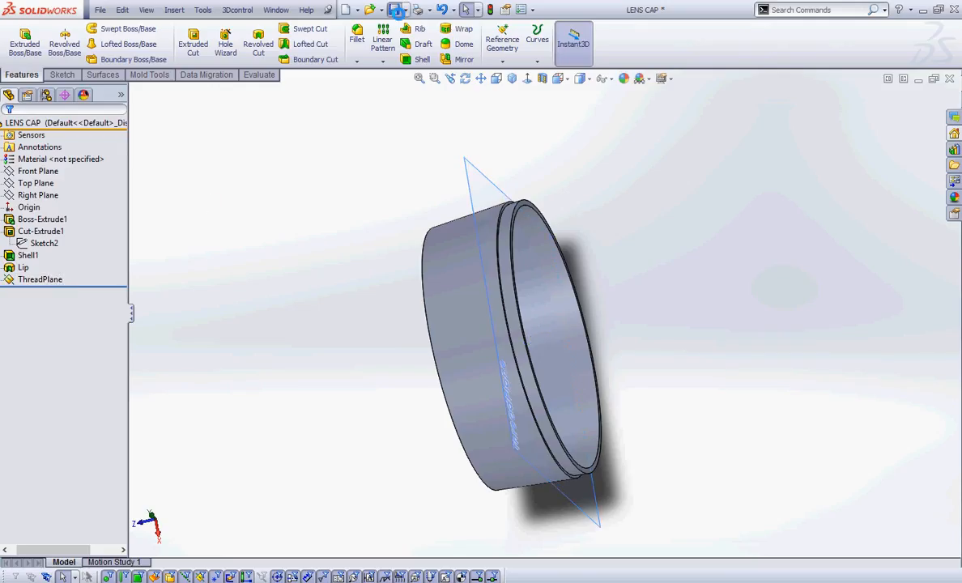
pyautogui.click(396, 10)
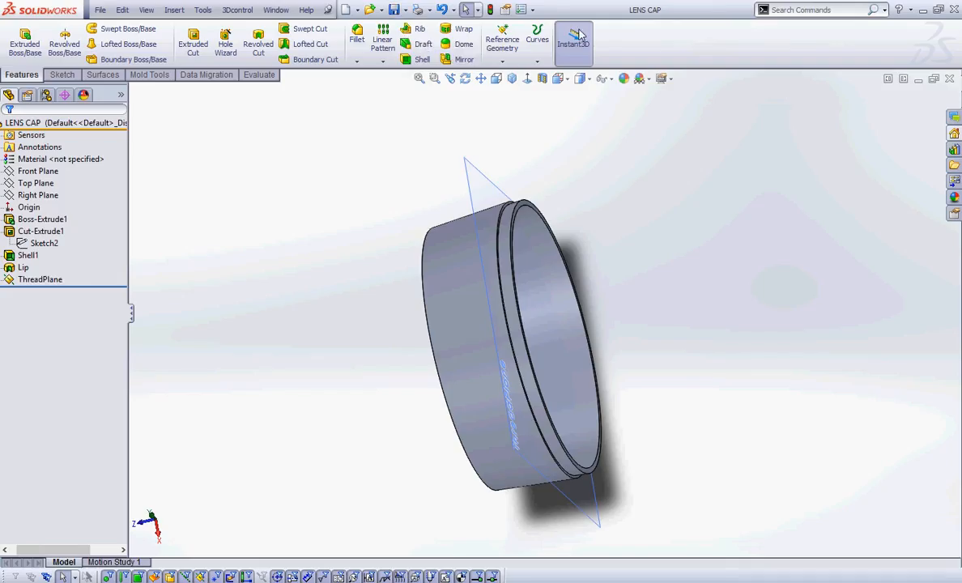
# - Start a sketch on ThreadPlane and convert the inner circular edge of the cap's open rim into it
pyautogui.click(473, 180)
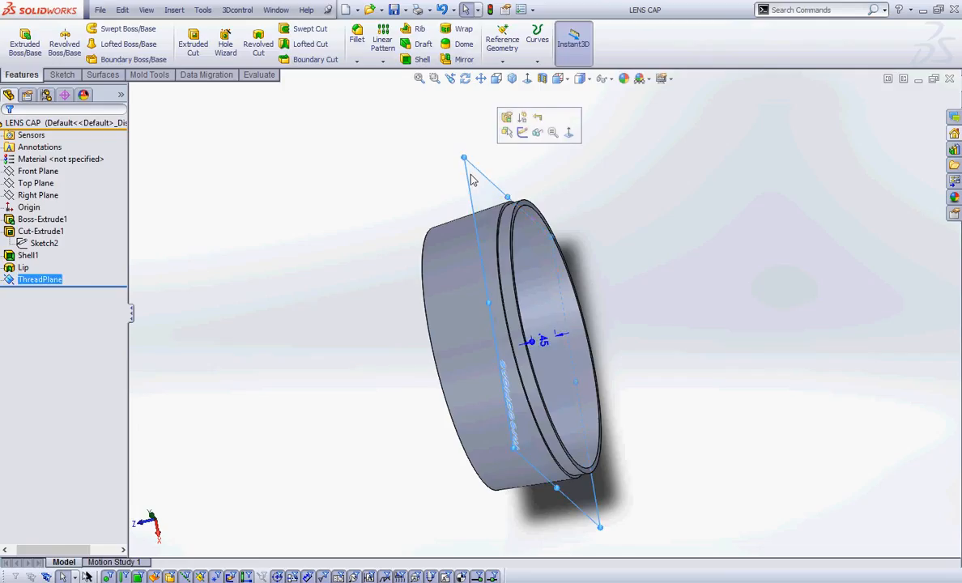
pyautogui.click(522, 133)
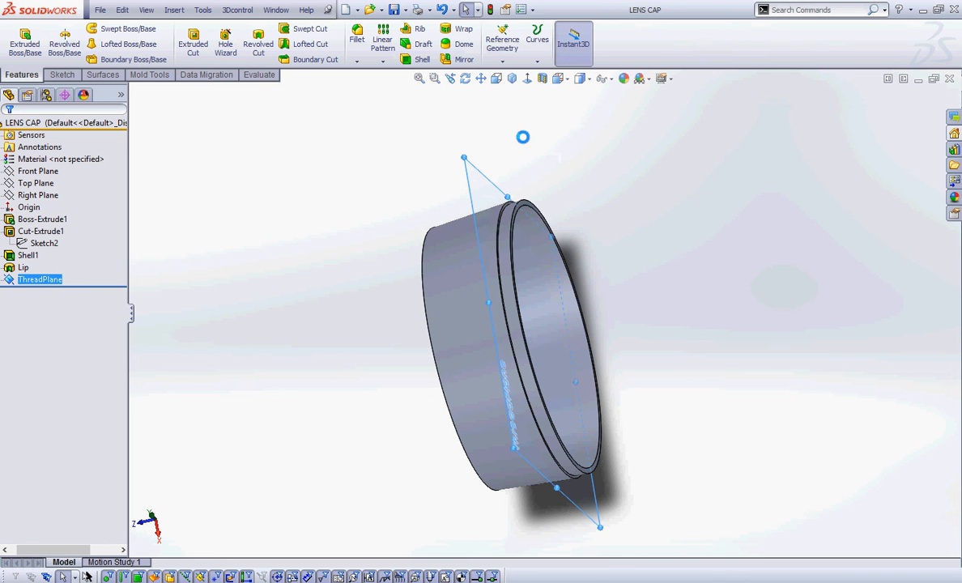
pyautogui.moveTo(549, 322); pyautogui.dragTo(410, 156, button='middle')
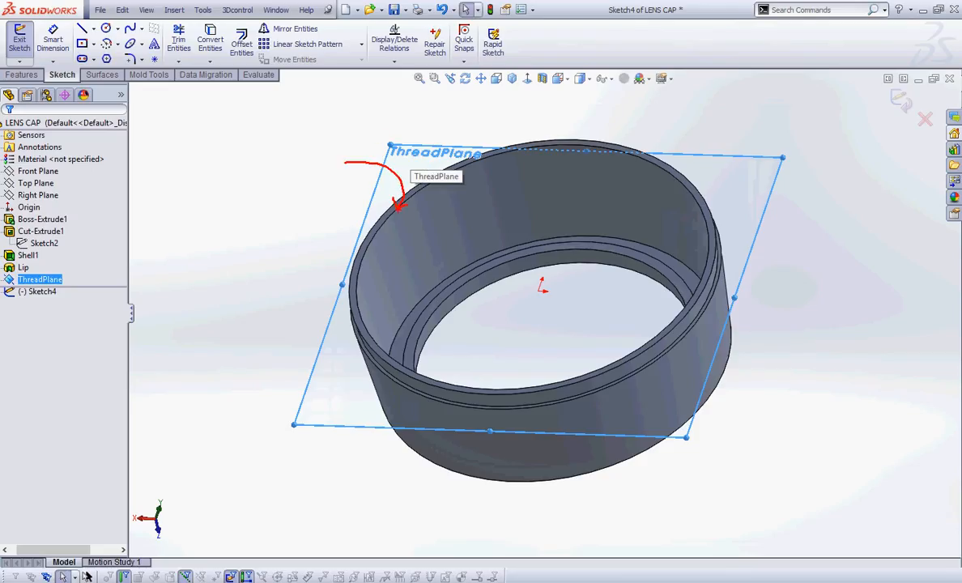
pyautogui.moveTo(397, 205); pyautogui.dragTo(387, 227)
pyautogui.moveTo(217, 63)
pyautogui.mouseDown()
pyautogui.moveTo(212, 12)
pyautogui.moveTo(205, 71)
pyautogui.mouseUp()
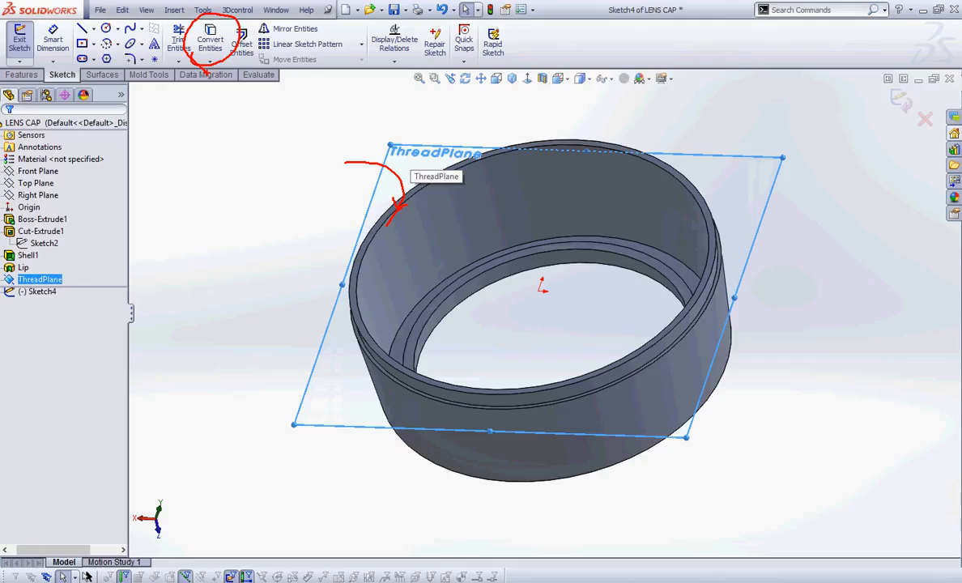
pyautogui.press('Escape')
pyautogui.click(210, 41)
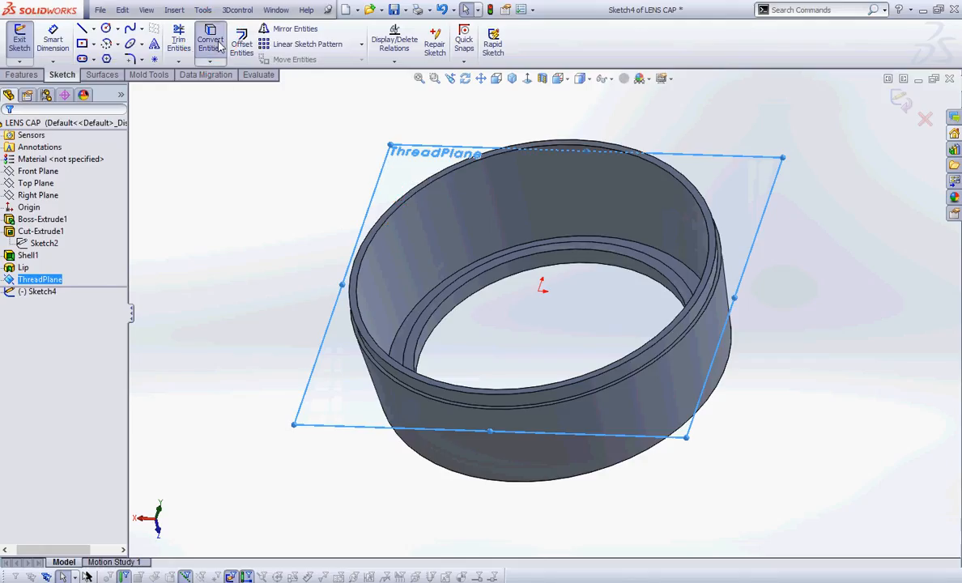
pyautogui.click(423, 192)
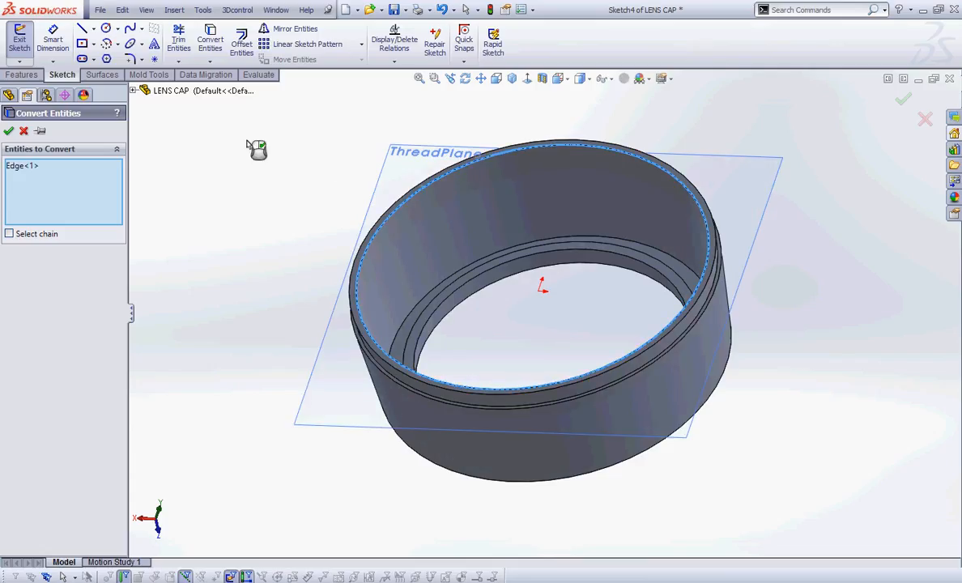
pyautogui.click(8, 130)
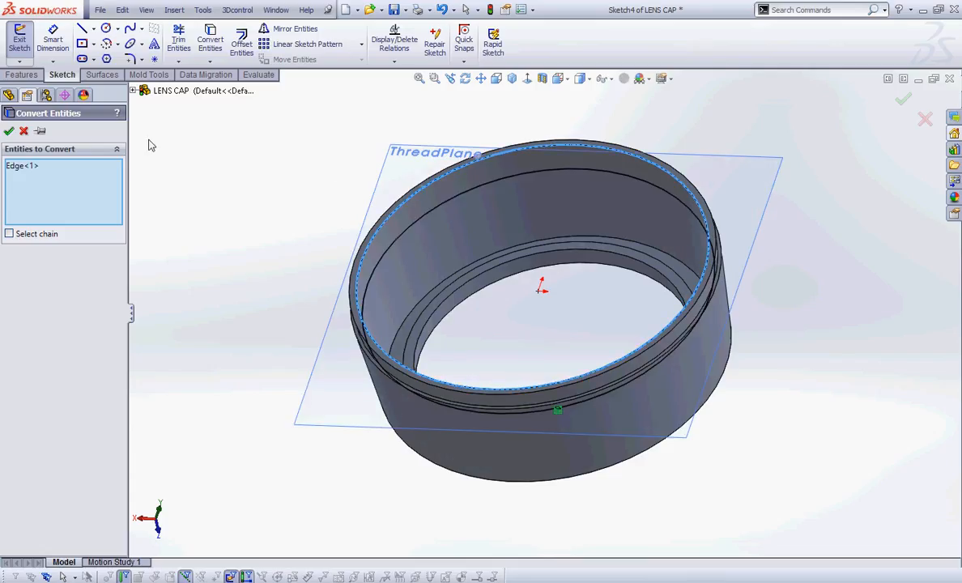
# - Examine where the converted circle sits on ThreadPlane relative to the cap's open rim
pyautogui.moveTo(256, 169); pyautogui.dragTo(221, 310, button='middle')
pyautogui.hotkey('ctrl', '2')
pyautogui.moveTo(312, 265)
pyautogui.mouseDown()
pyautogui.moveTo(386, 251)
pyautogui.moveTo(419, 290)
pyautogui.moveTo(394, 287)
pyautogui.mouseUp()
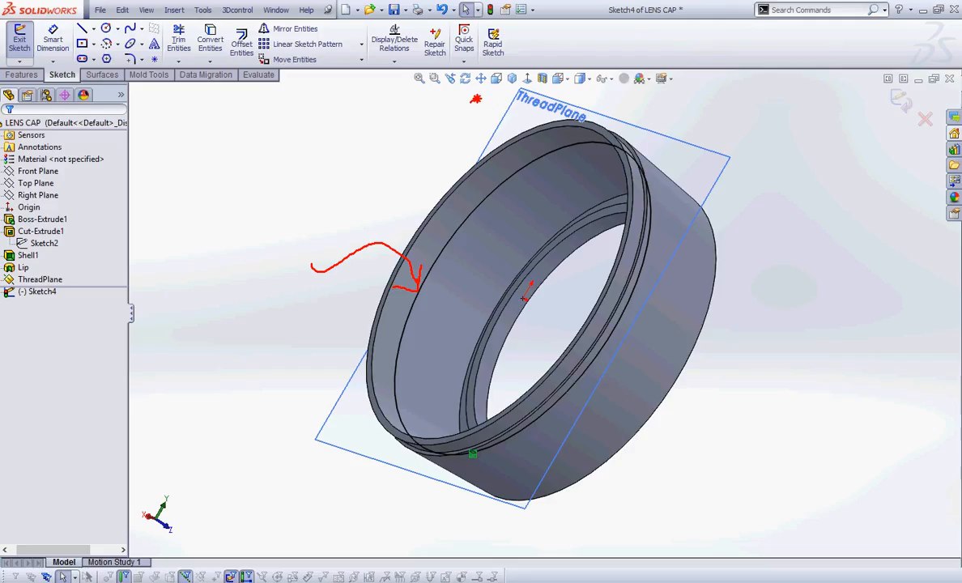
pyautogui.moveTo(470, 103)
pyautogui.mouseDown()
pyautogui.moveTo(494, 95)
pyautogui.moveTo(520, 112)
pyautogui.moveTo(489, 115)
pyautogui.mouseUp()
pyautogui.moveTo(470, 213); pyautogui.dragTo(447, 195)
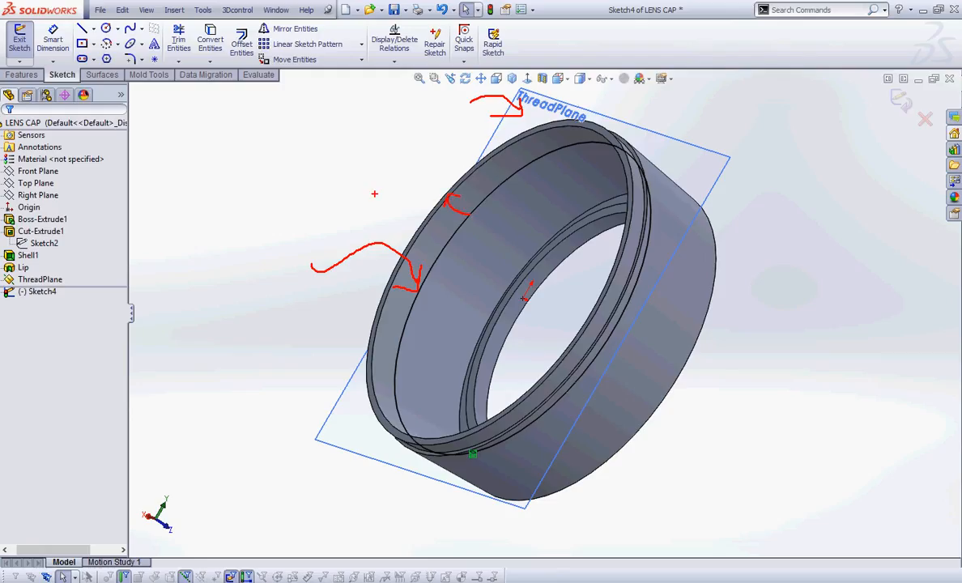
pyautogui.press('Escape')
pyautogui.moveTo(230, 283)
pyautogui.mouseDown(button='middle')
pyautogui.moveTo(247, 273)
pyautogui.moveTo(256, 283)
pyautogui.mouseUp(button='middle')
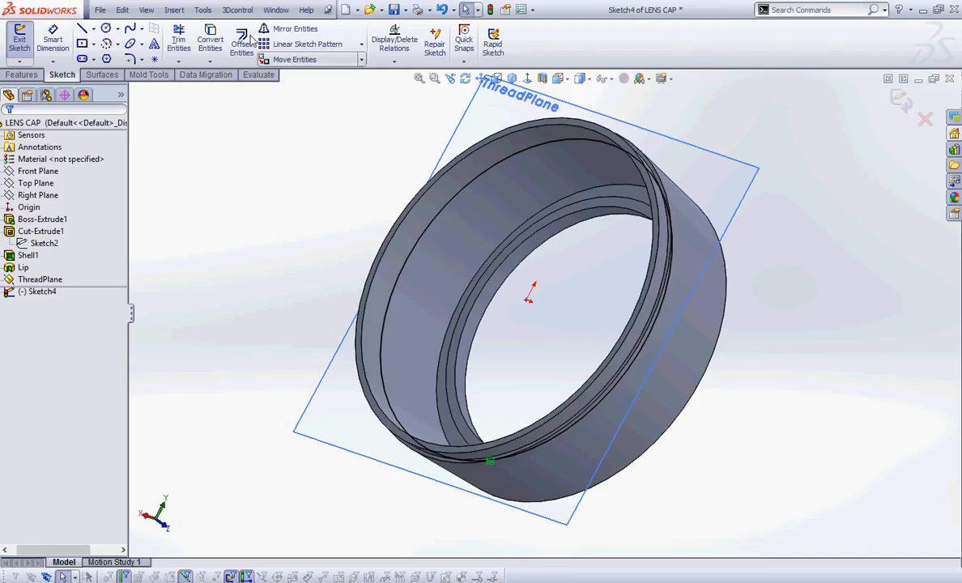
pyautogui.click(173, 11)
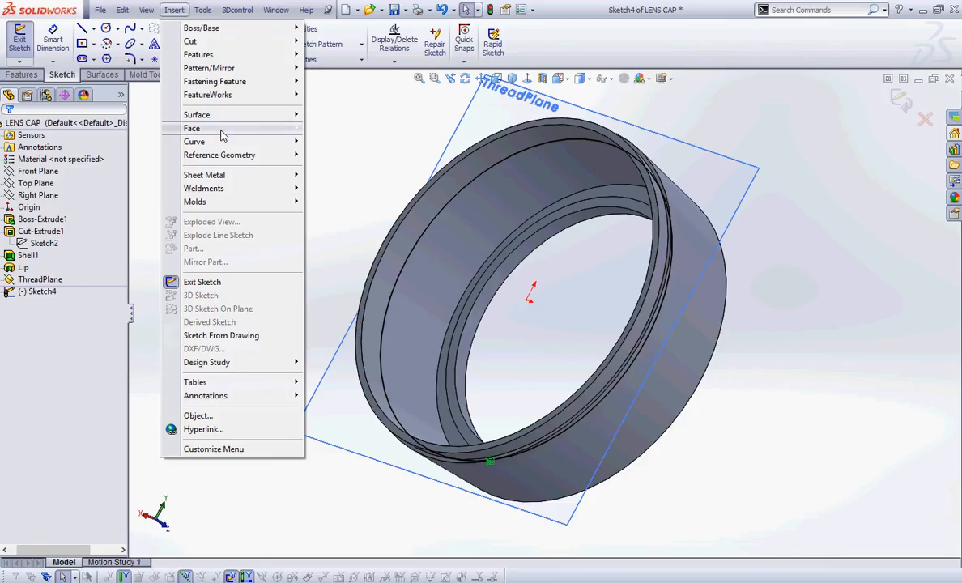
pyautogui.moveTo(221, 143)
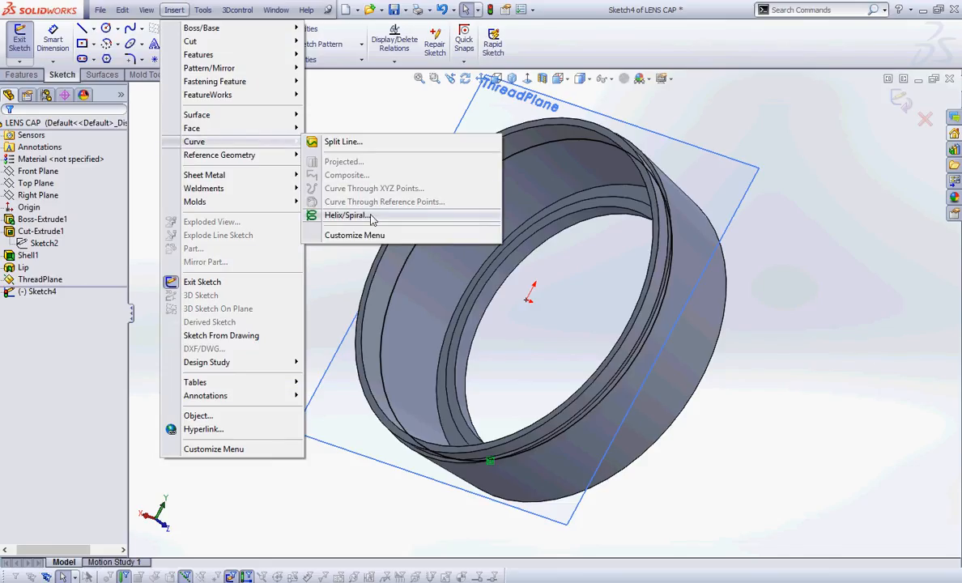
pyautogui.hotkey('ctrl', '2')
pyautogui.moveTo(307, 222)
pyautogui.mouseDown()
pyautogui.moveTo(371, 229)
pyautogui.moveTo(300, 213)
pyautogui.mouseUp()
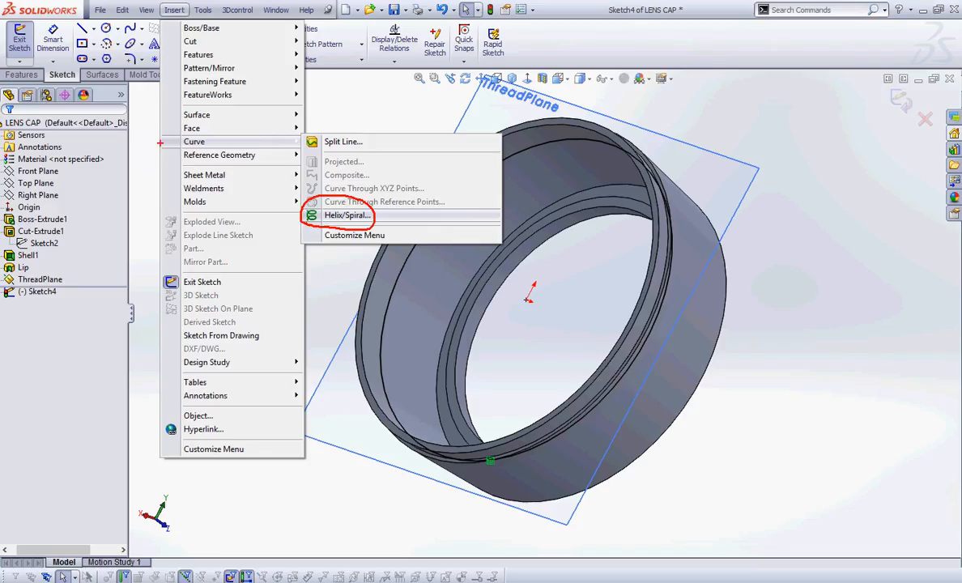
pyautogui.moveTo(159, 142)
pyautogui.mouseDown()
pyautogui.moveTo(212, 144)
pyautogui.moveTo(171, 152)
pyautogui.mouseUp()
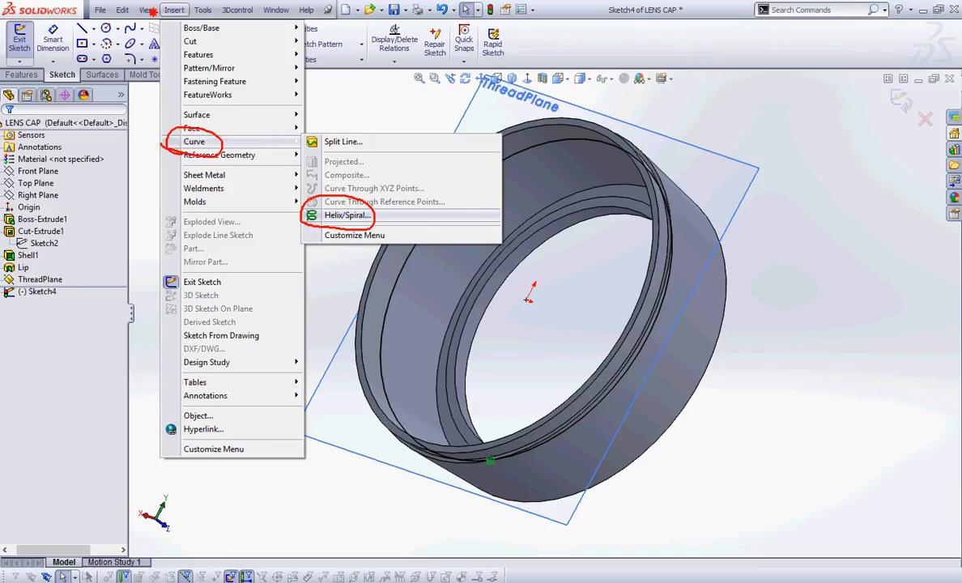
pyautogui.moveTo(142, 9)
pyautogui.mouseDown()
pyautogui.moveTo(188, 14)
pyautogui.moveTo(159, 21)
pyautogui.mouseUp()
pyautogui.press('Escape')
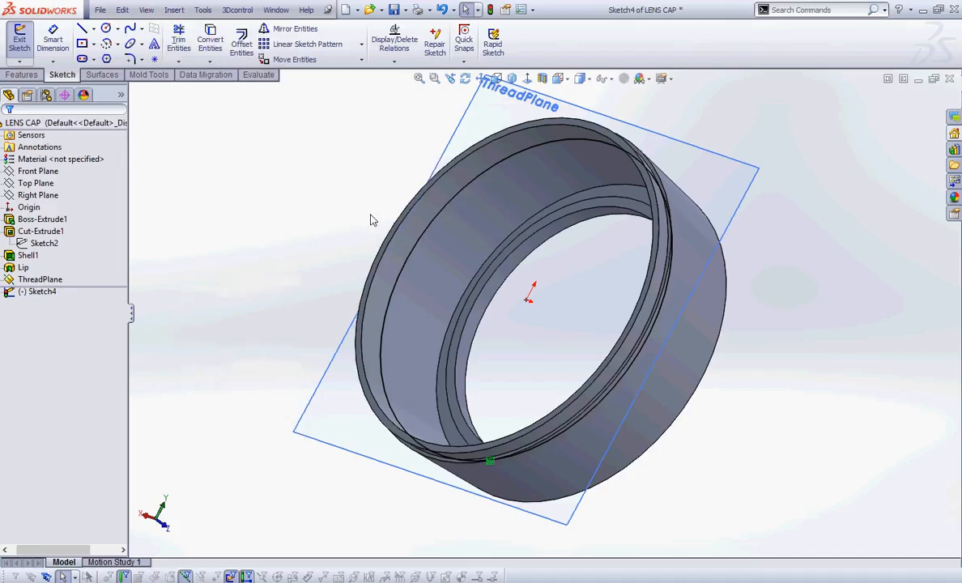
# - Start a helix from the converted circle, defined by pitch and revolution, with a 0.25 in pitch and reversed direction into the cap
pyautogui.click(180, 12)
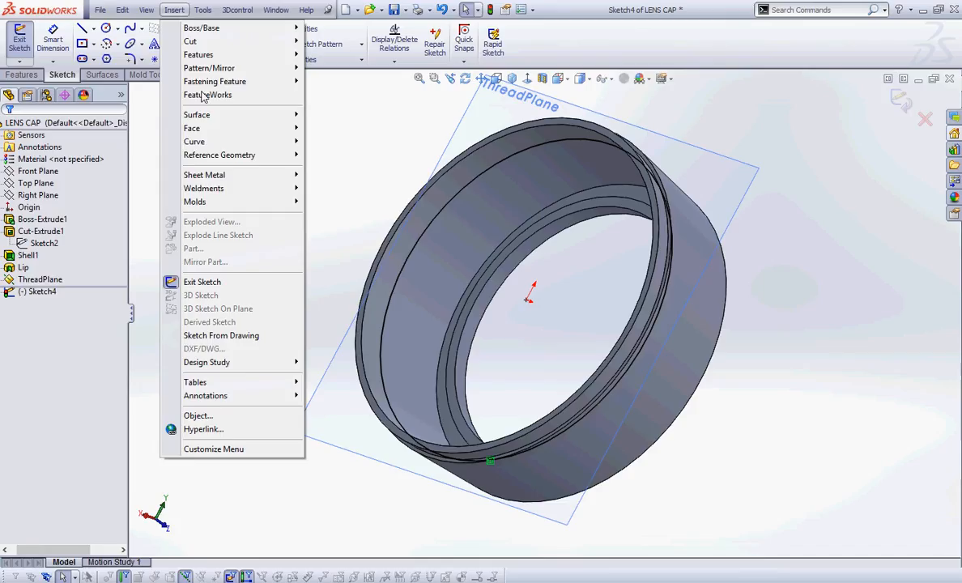
pyautogui.moveTo(213, 141)
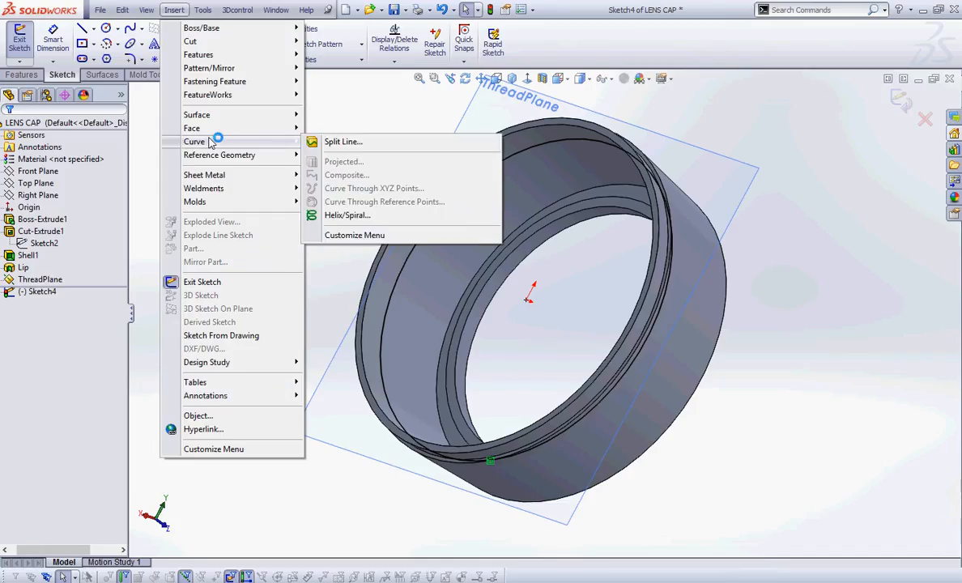
pyautogui.click(347, 215)
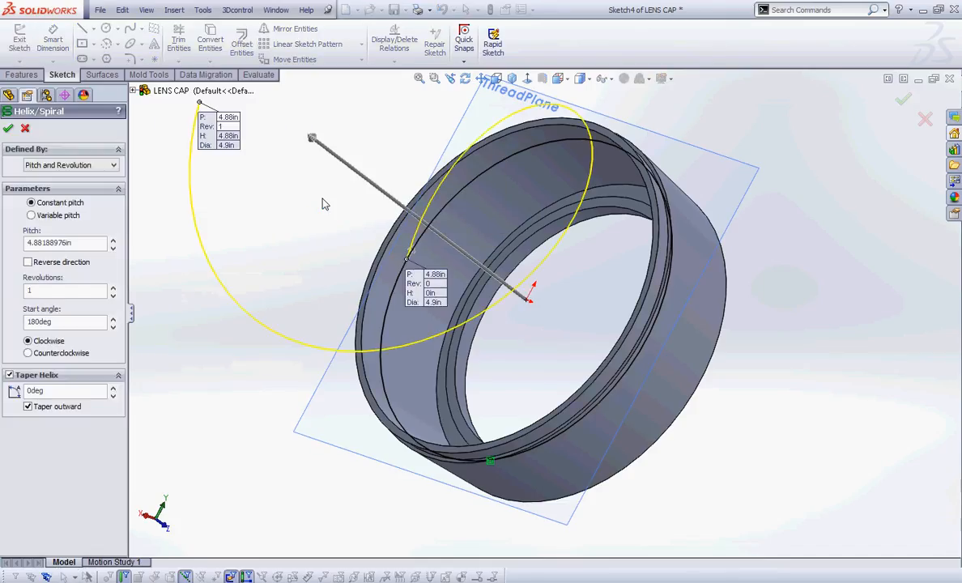
pyautogui.moveTo(327, 264); pyautogui.dragTo(386, 155, button='middle')
pyautogui.click(113, 165)
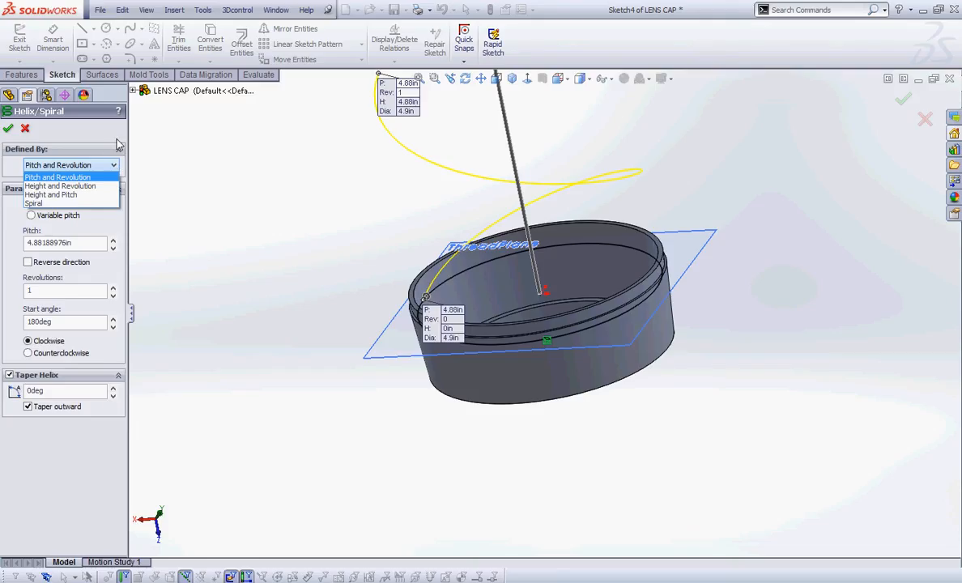
pyautogui.click(88, 165)
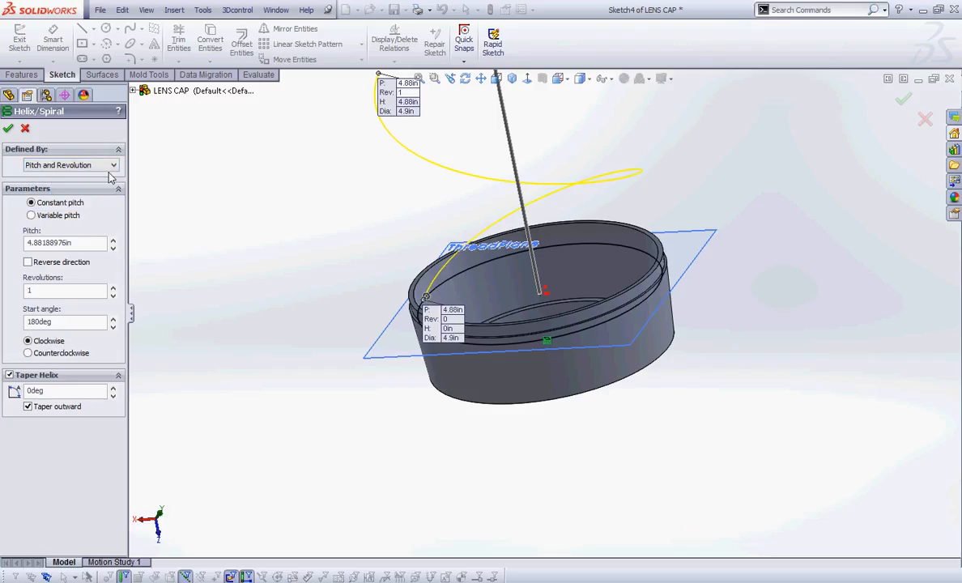
pyautogui.moveTo(94, 243); pyautogui.dragTo(24, 247)
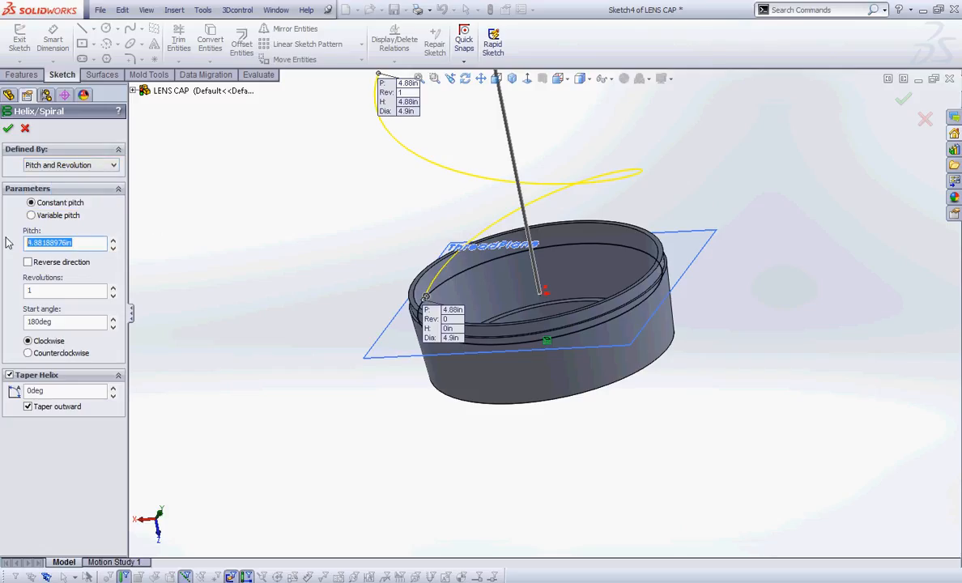
pyautogui.write('0.25')
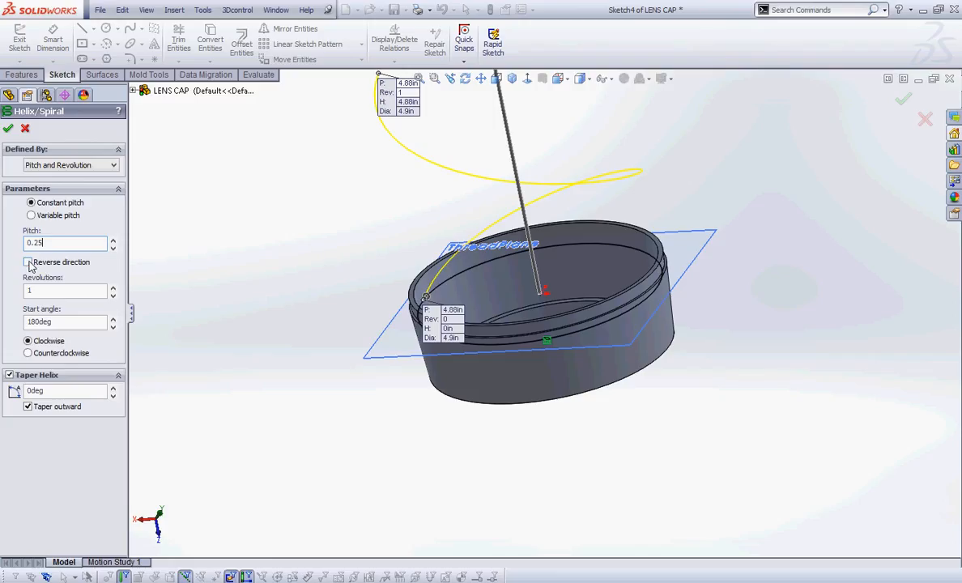
pyautogui.click(29, 262)
pyautogui.click(28, 263)
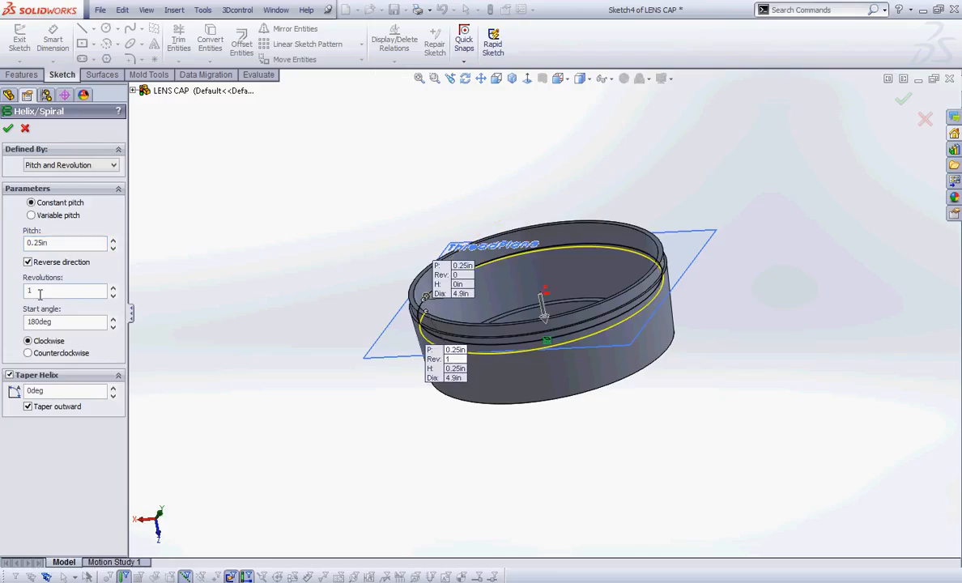
# - Set the helix to 2.5 revolutions with a start angle of 0 degrees
pyautogui.doubleClick(33, 290)
pyautogui.write('2.5')
pyautogui.click(71, 321)
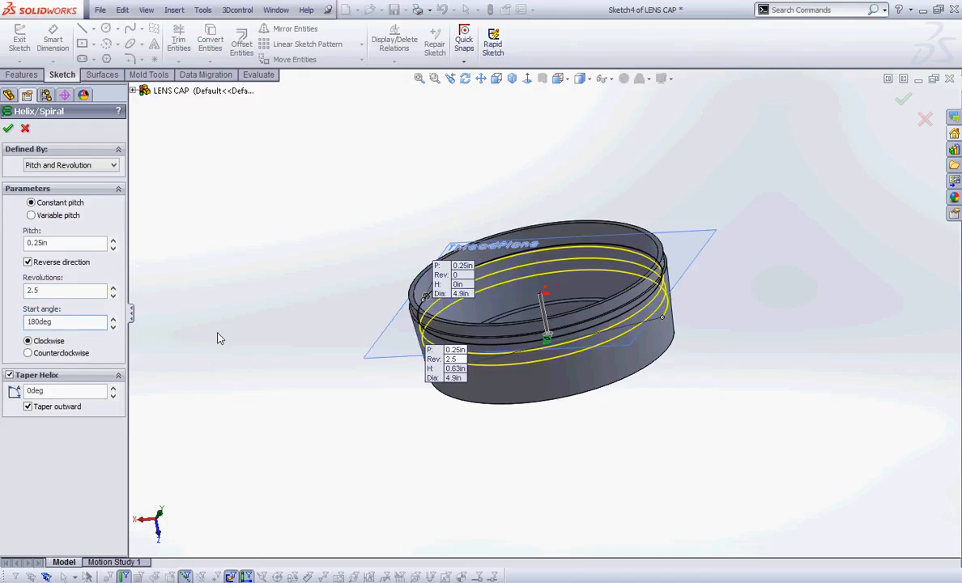
pyautogui.doubleClick(34, 321)
pyautogui.write('0')
# - Examine the helix preview and where its start point lies relative to the Top Plane
pyautogui.scroll(-3, 420, 266)
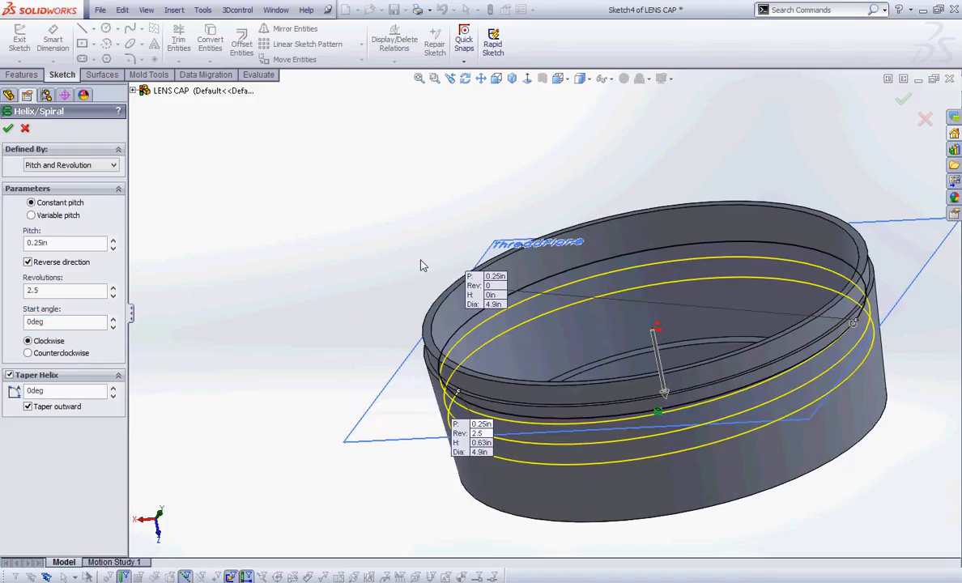
pyautogui.scroll(2, 360, 338)
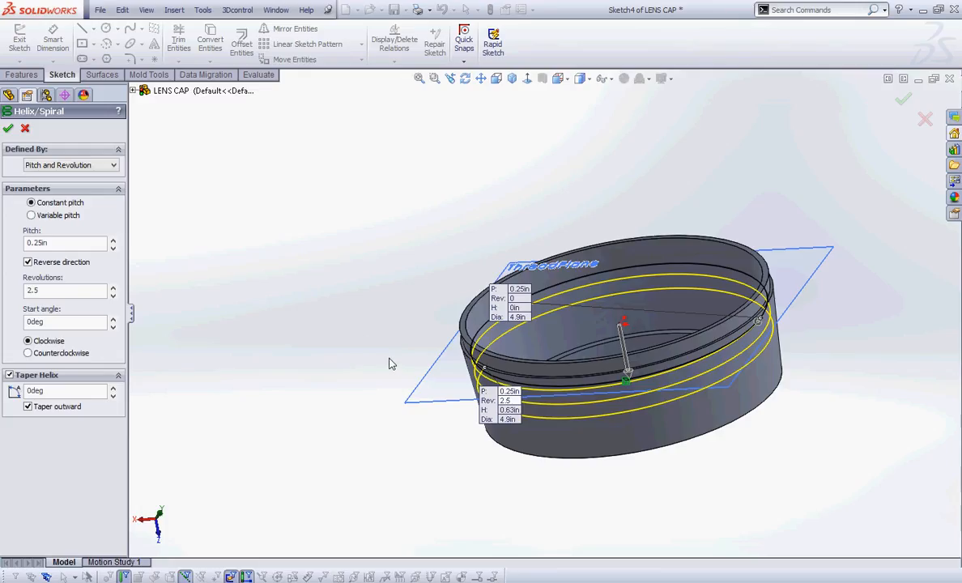
pyautogui.moveTo(390, 363); pyautogui.dragTo(464, 298, button='middle')
pyautogui.scroll(-2, 462, 299)
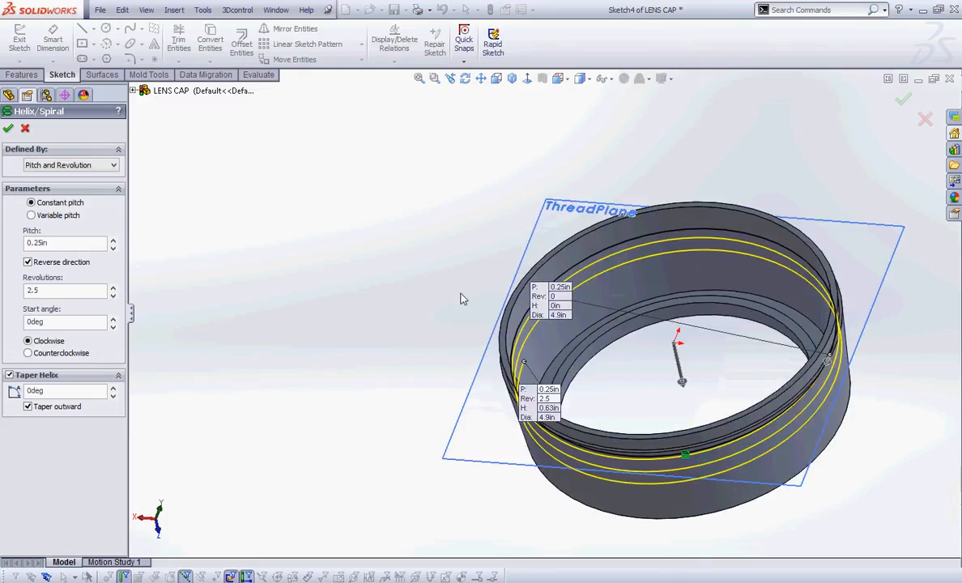
pyautogui.moveTo(442, 183)
pyautogui.mouseDown()
pyautogui.moveTo(515, 213)
pyautogui.moveTo(540, 241)
pyautogui.moveTo(505, 237)
pyautogui.mouseUp()
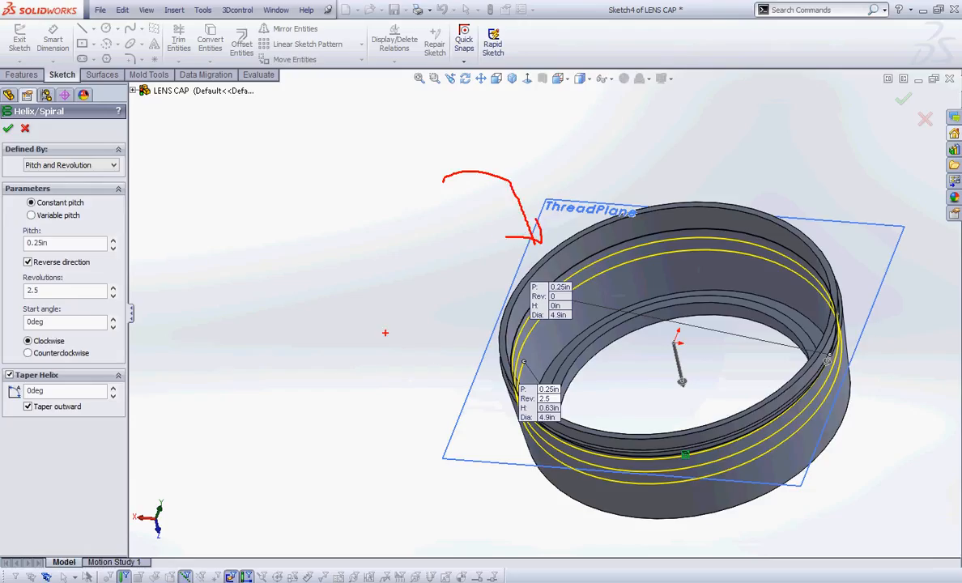
pyautogui.moveTo(394, 335); pyautogui.dragTo(897, 376)
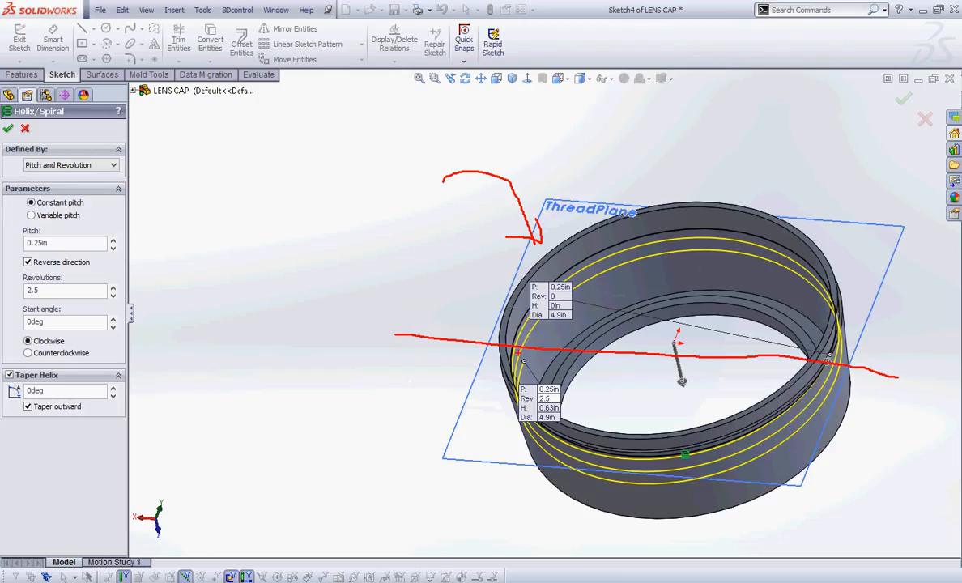
pyautogui.moveTo(535, 354); pyautogui.dragTo(525, 353)
pyautogui.press('Escape')
pyautogui.click(134, 90)
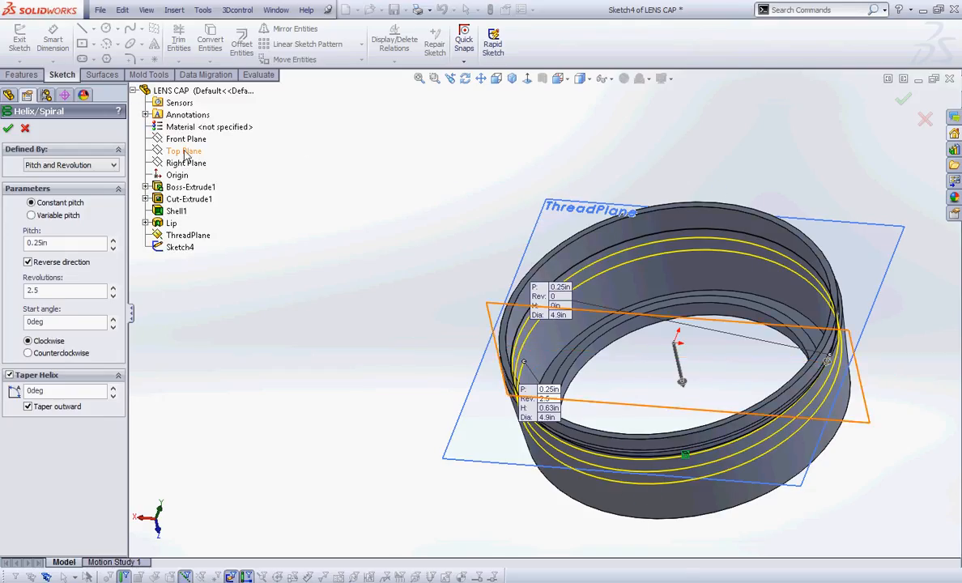
pyautogui.rightClick(184, 152)
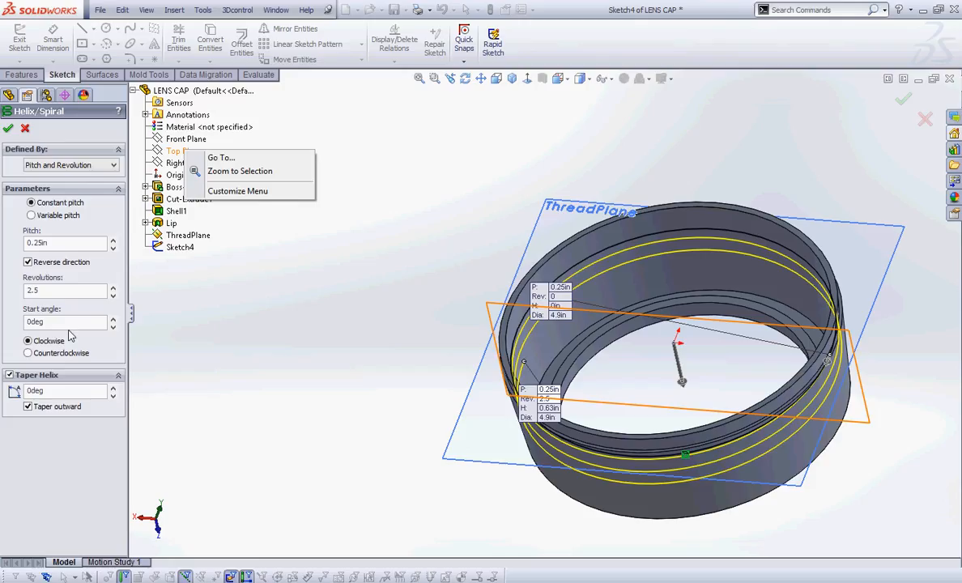
# - Taper the helix 5 degrees inward, check it against the cap wall from the top view, and create it
pyautogui.click(54, 391)
pyautogui.moveTo(53, 391); pyautogui.dragTo(23, 391)
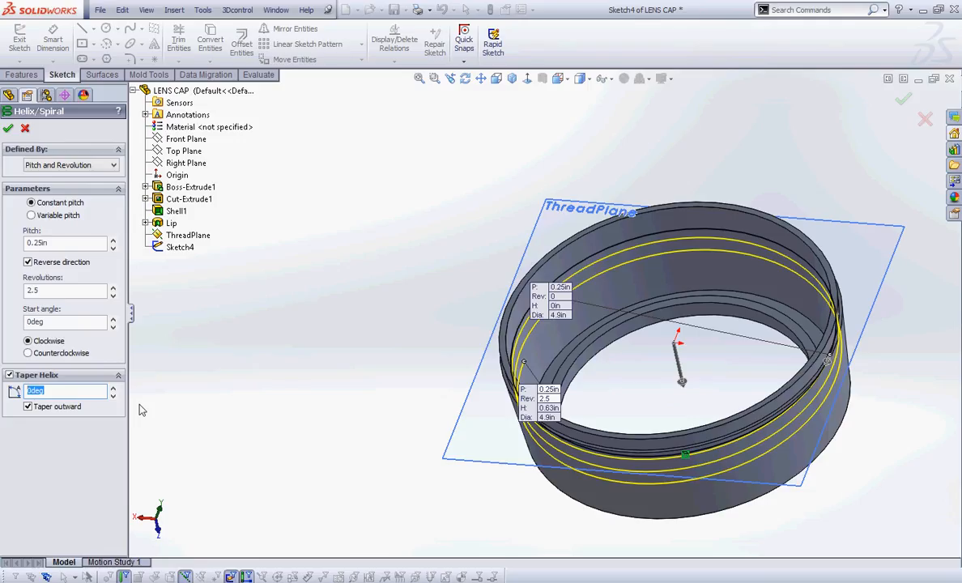
pyautogui.write('5')
pyautogui.click(29, 406)
pyautogui.click(28, 407)
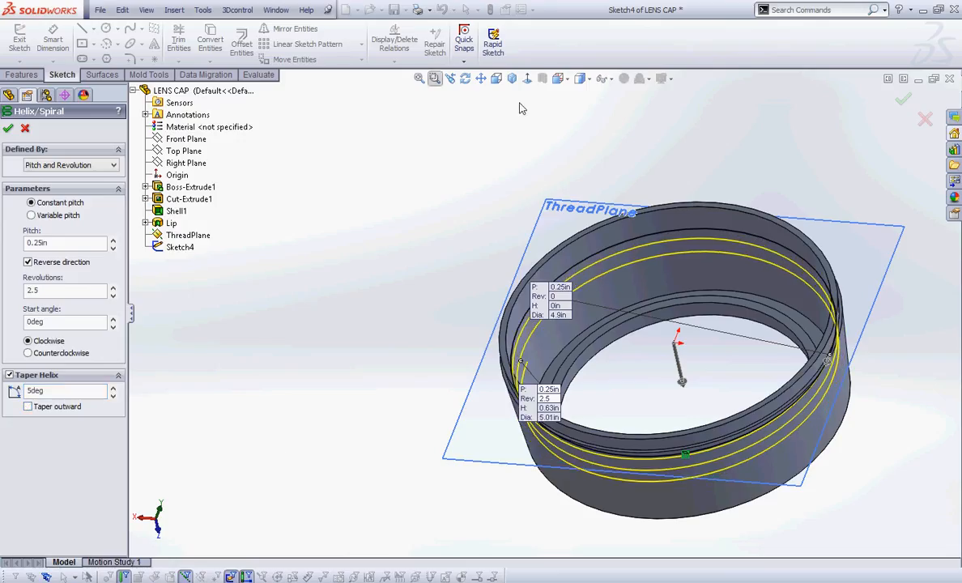
pyautogui.click(560, 79)
pyautogui.click(542, 105)
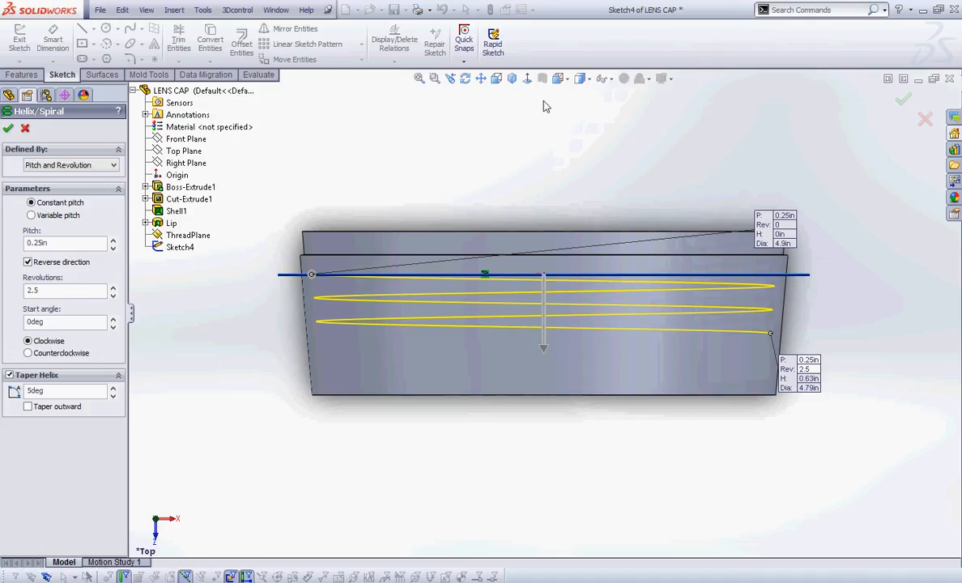
pyautogui.click(6, 129)
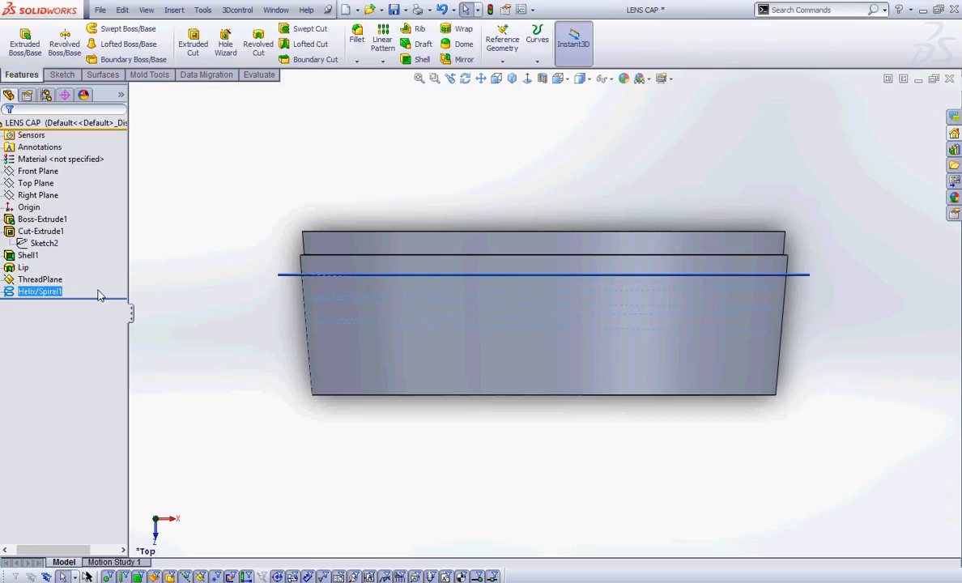
# - Try to rename the helix as ThreadPath, and save the part
pyautogui.click(46, 292)
pyautogui.click(42, 292)
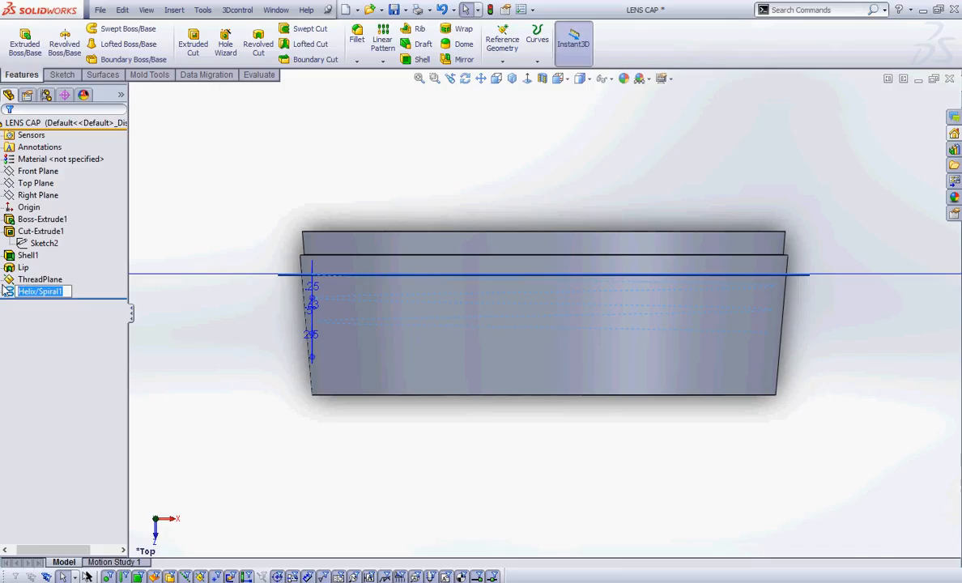
pyautogui.write('Thread')
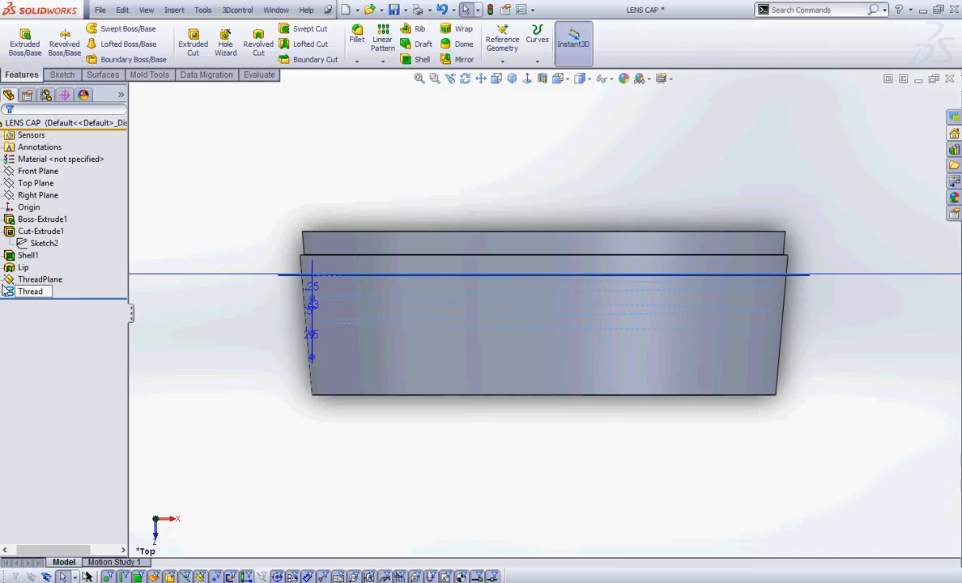
pyautogui.write('Path')
pyautogui.click(394, 10)
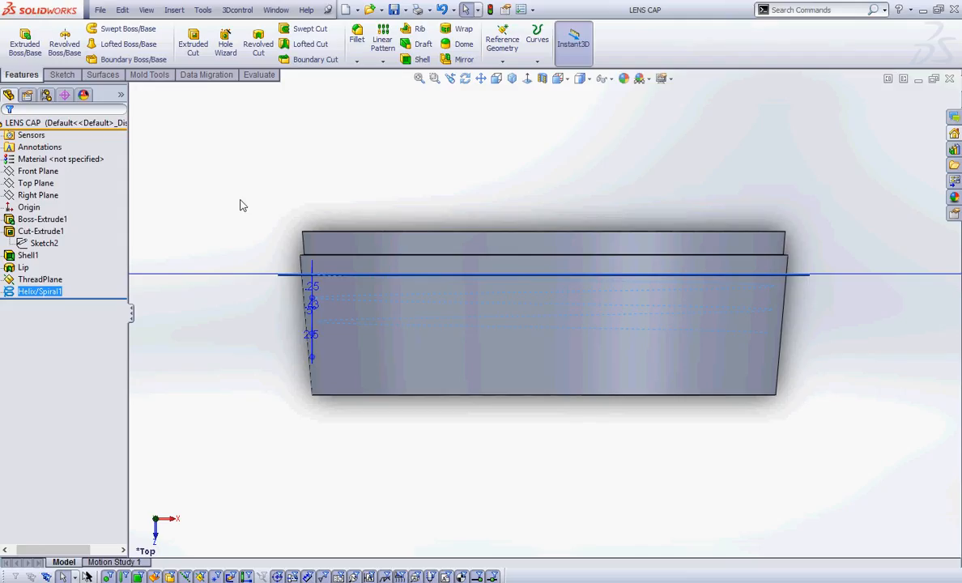
# - Sketch a closed trapezoid about 0.35 in wide on the Top Plane, outside the cap beside ThreadPlane, with its shorter vertical side facing the cap
pyautogui.click(37, 184)
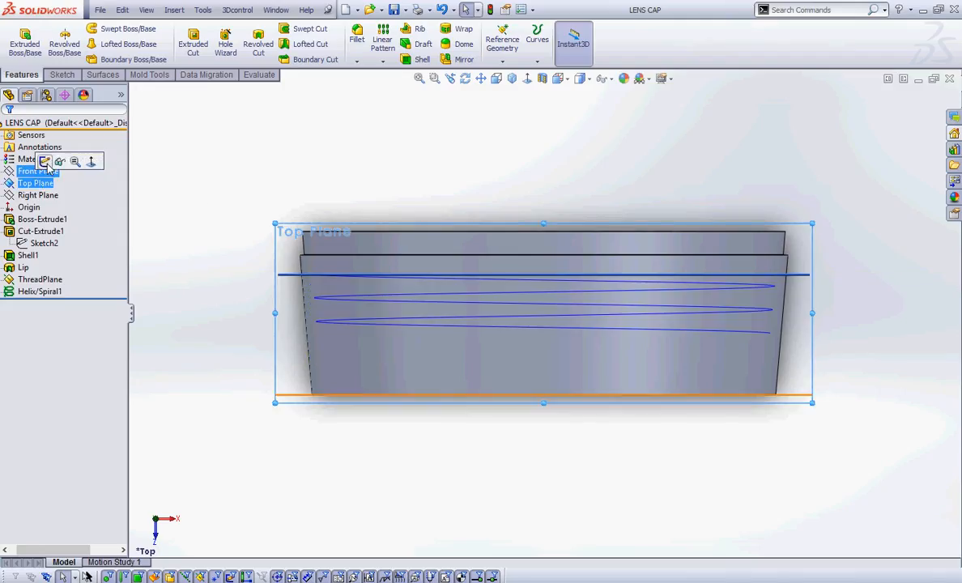
pyautogui.click(45, 161)
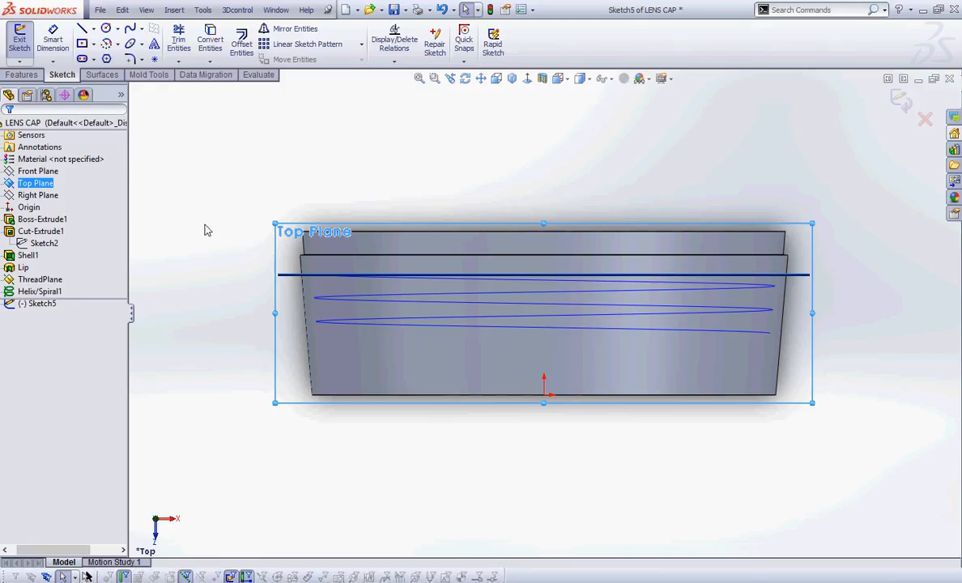
pyautogui.click(82, 28)
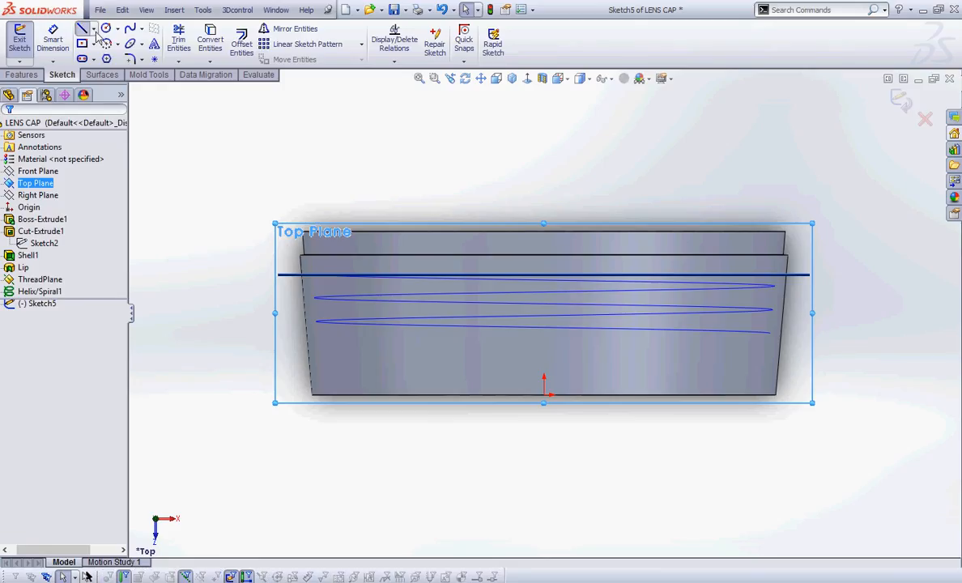
pyautogui.click(185, 255)
pyautogui.click(184, 298)
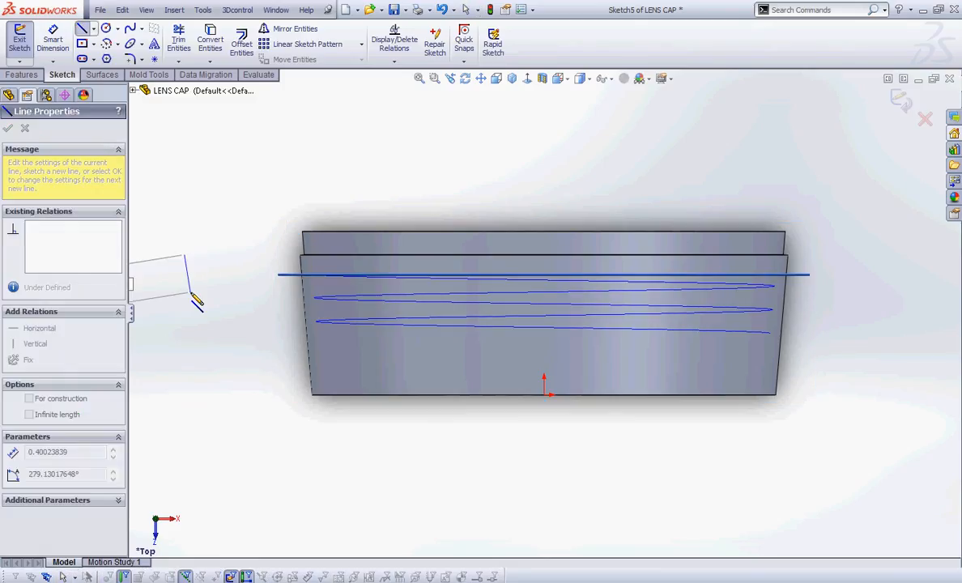
pyautogui.click(185, 290)
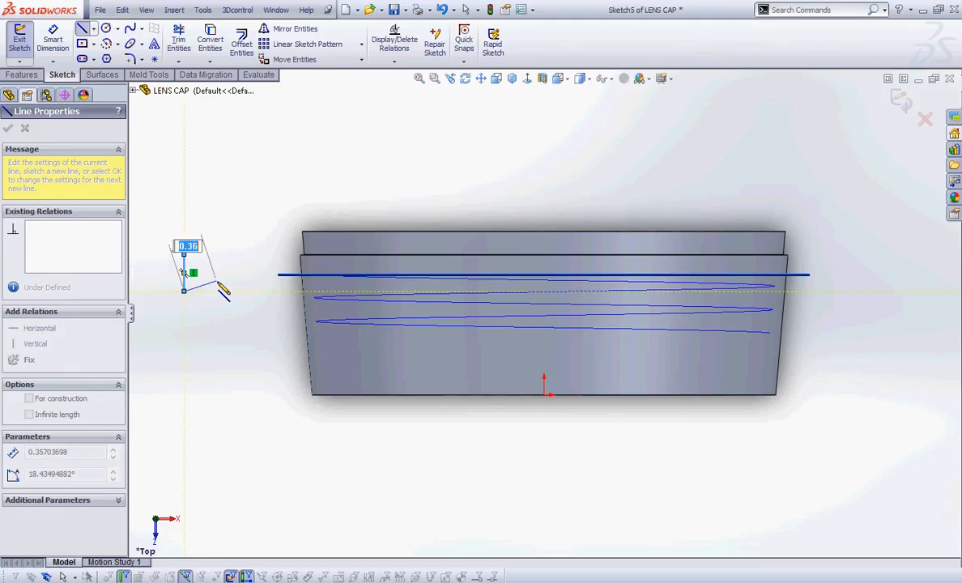
pyautogui.click(217, 281)
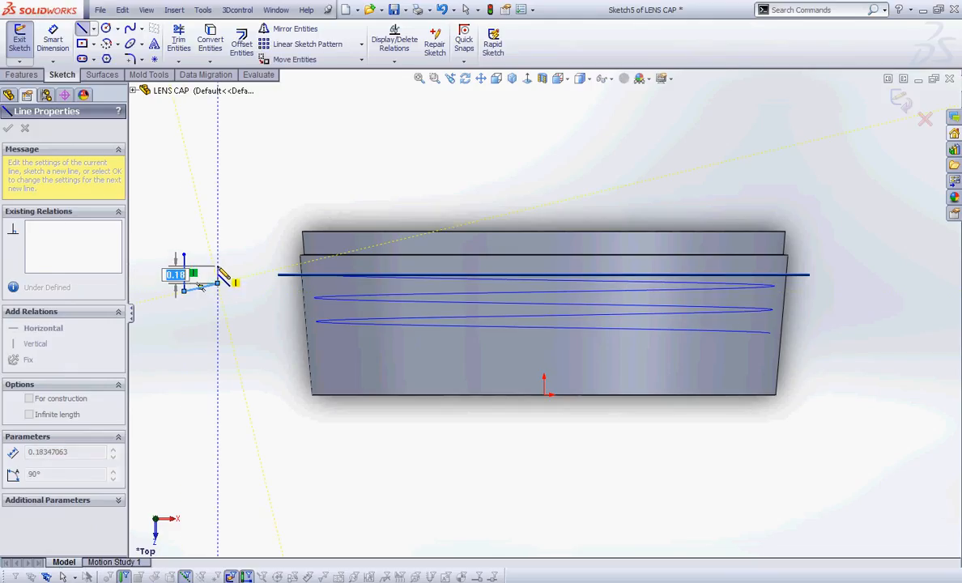
pyautogui.click(217, 268)
pyautogui.click(201, 260)
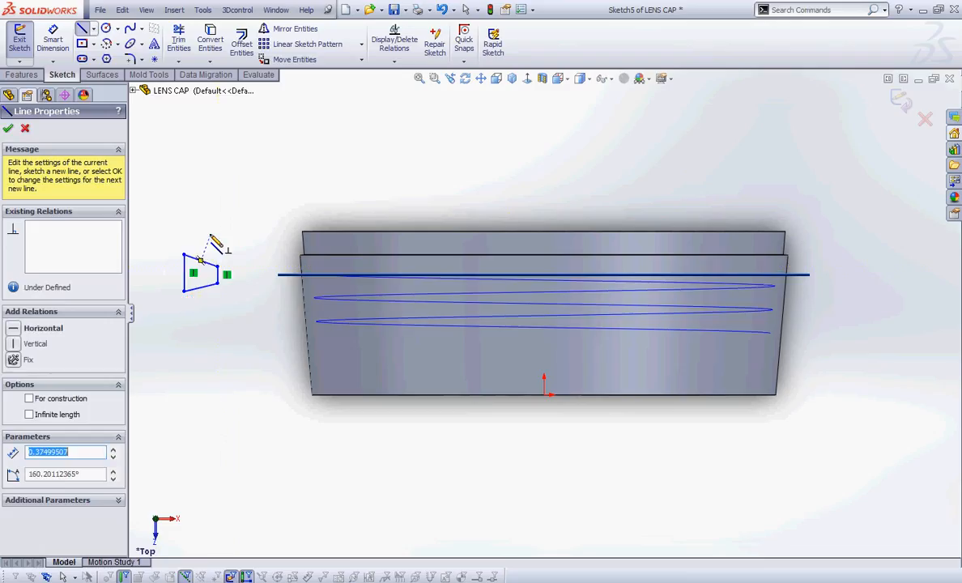
pyautogui.rightClick(212, 241)
pyautogui.click(243, 238)
# - Draw a centerline across the trapezoid between the midpoints of its two vertical sides
pyautogui.scroll(-3, 181, 288)
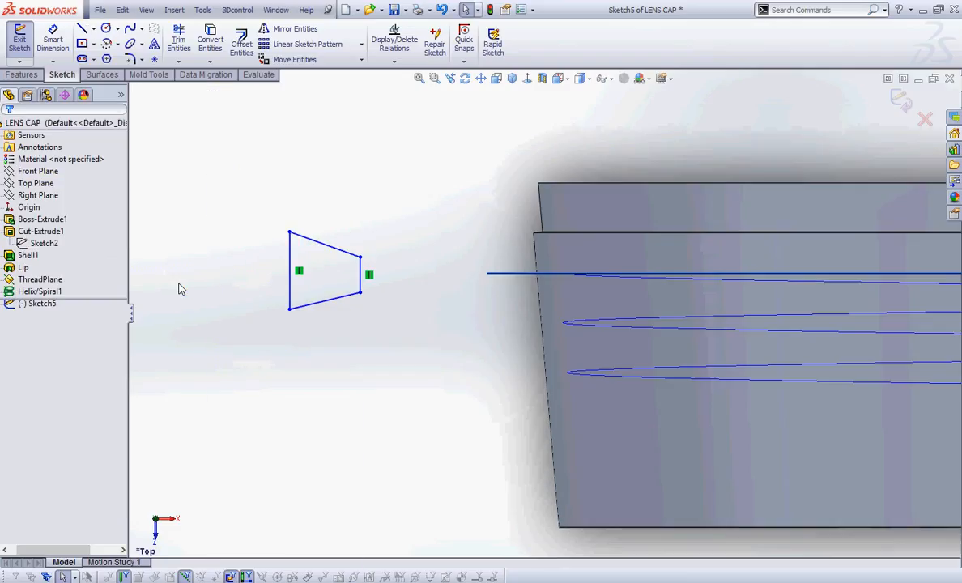
pyautogui.scroll(2, 382, 304)
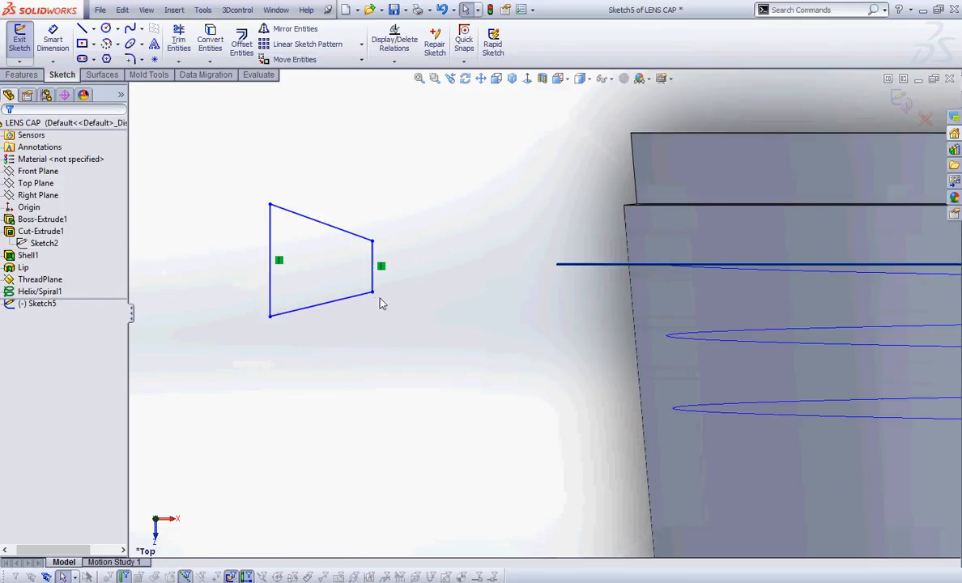
pyautogui.click(82, 28)
pyautogui.click(94, 29)
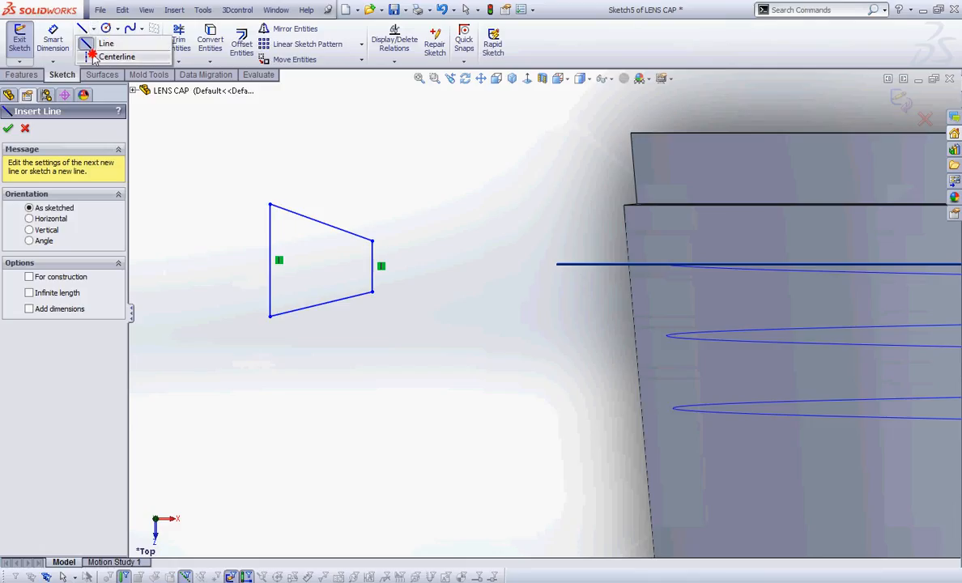
pyautogui.click(93, 57)
pyautogui.click(271, 260)
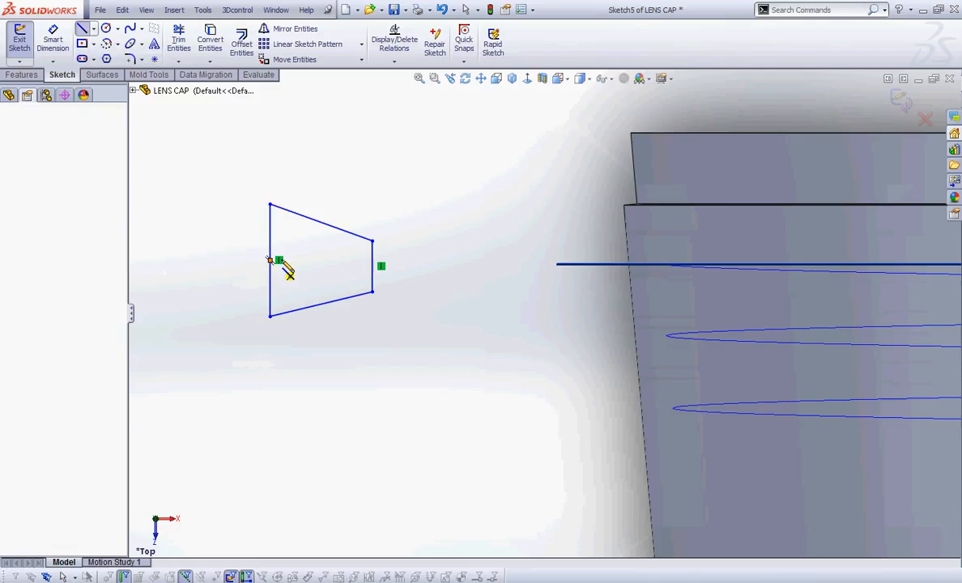
pyautogui.click(373, 265)
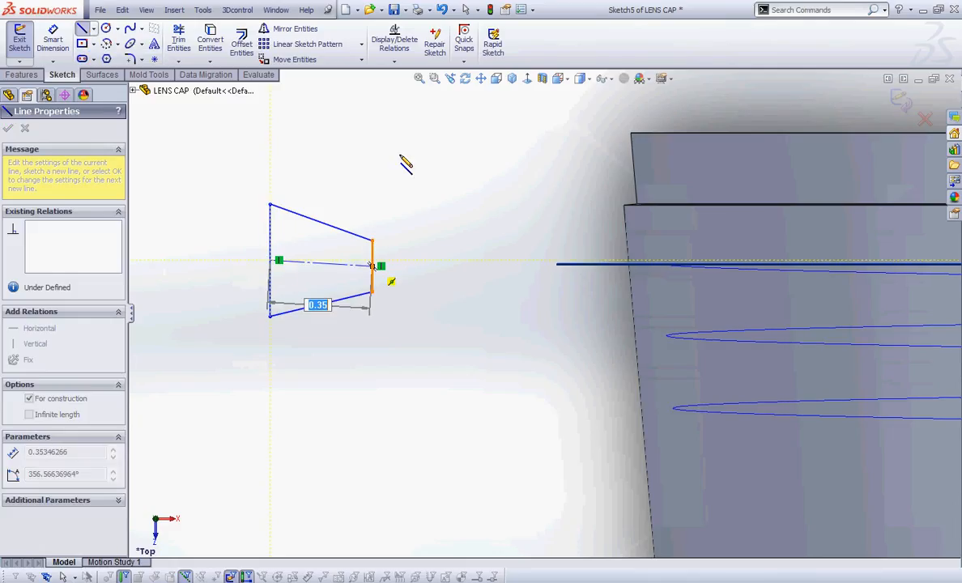
# - Leave the line command and add a Horizontal relation to the centerline across the trapezoid
pyautogui.rightClick(372, 149)
pyautogui.click(408, 158)
pyautogui.scroll(-1, 429, 81)
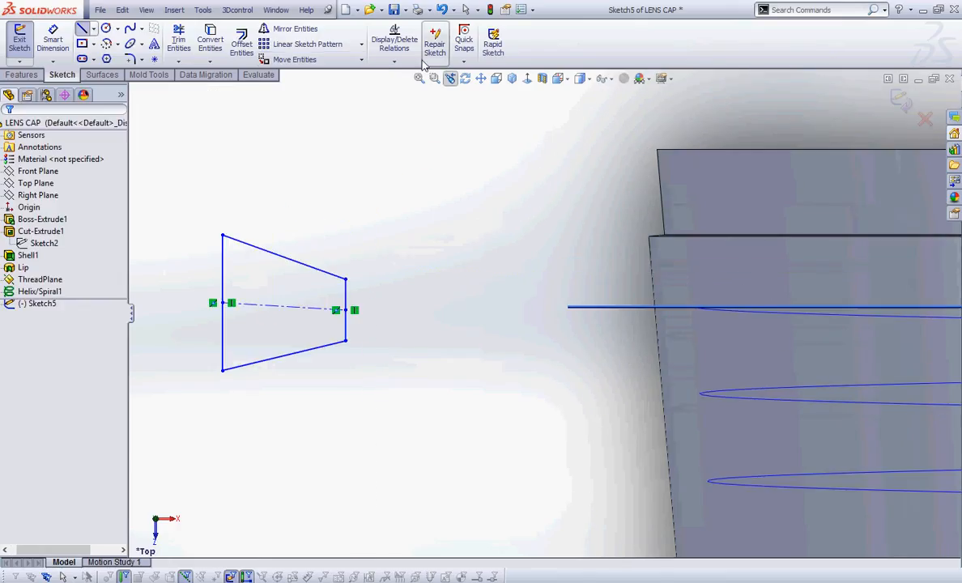
pyautogui.click(395, 61)
pyautogui.click(397, 87)
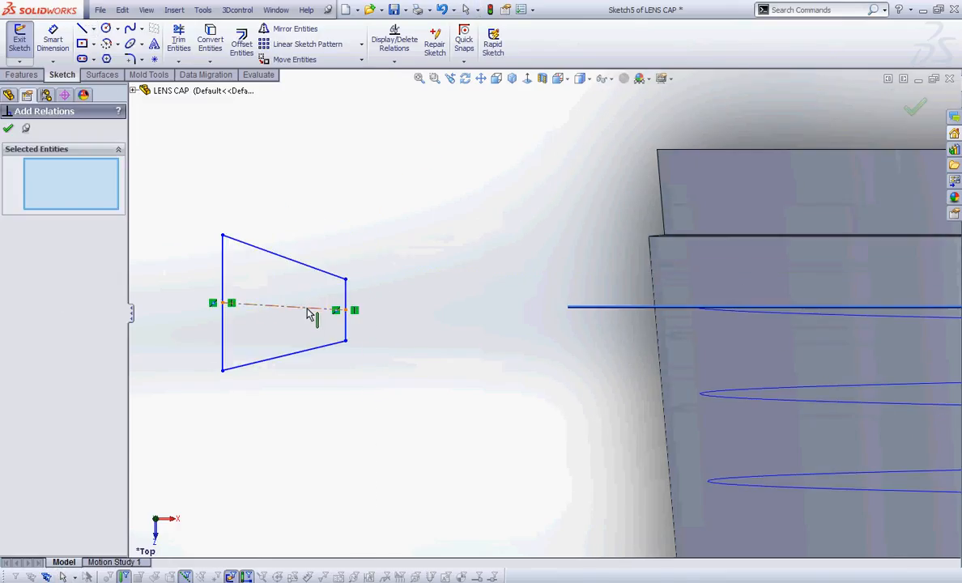
pyautogui.click(333, 311)
pyautogui.click(17, 343)
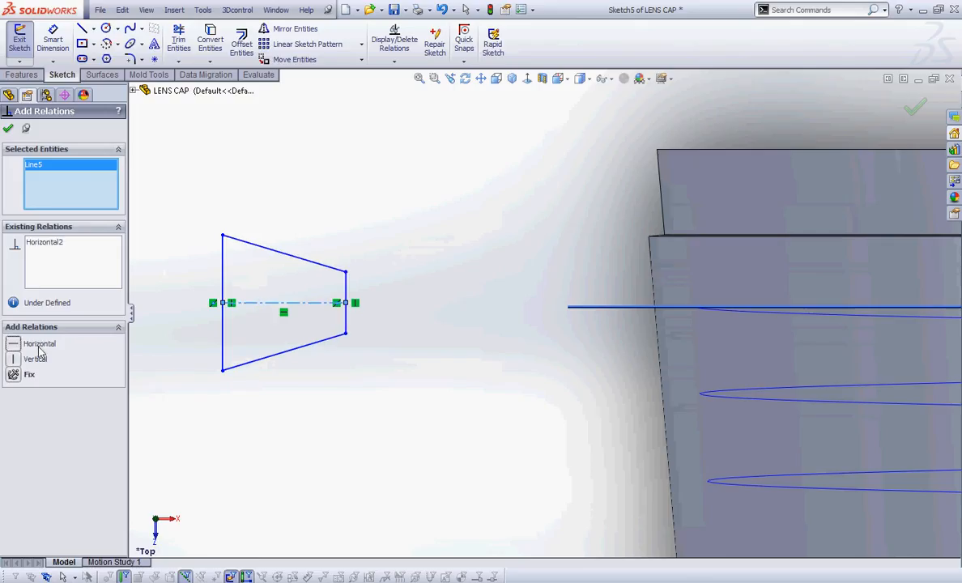
# - Add an Equal relation between the trapezoid's upper and lower slanted sides
pyautogui.rightClick(84, 167)
pyautogui.click(150, 174)
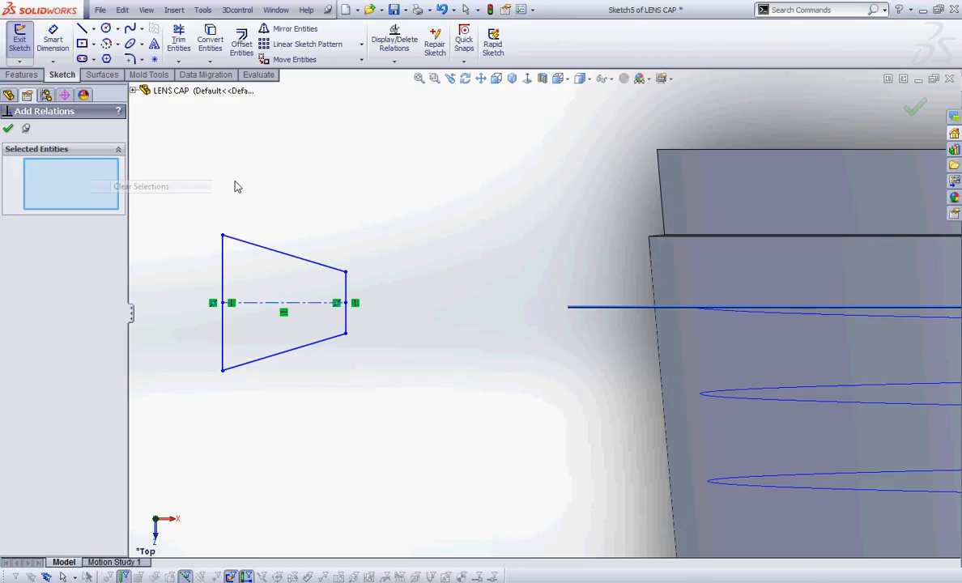
pyautogui.click(279, 252)
pyautogui.click(303, 346)
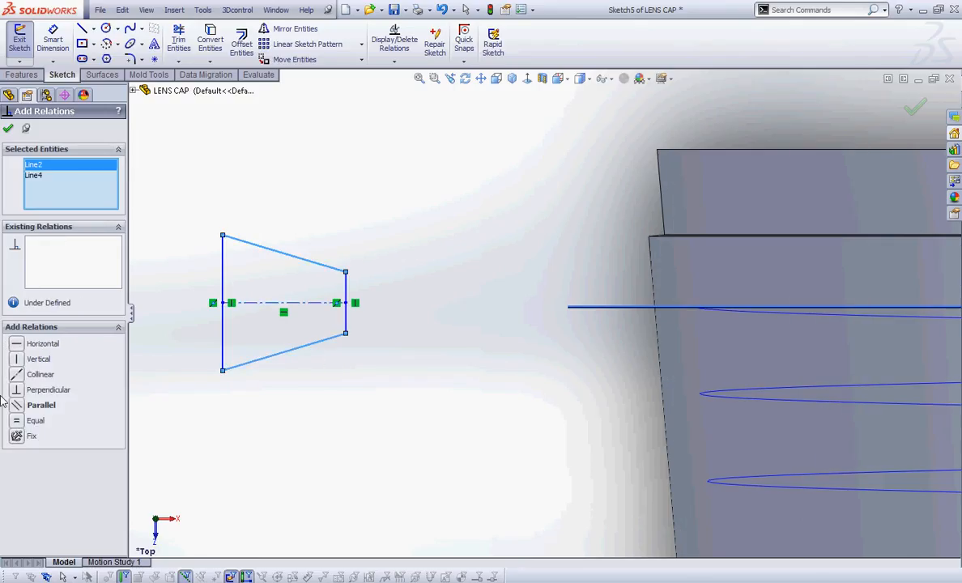
pyautogui.click(16, 420)
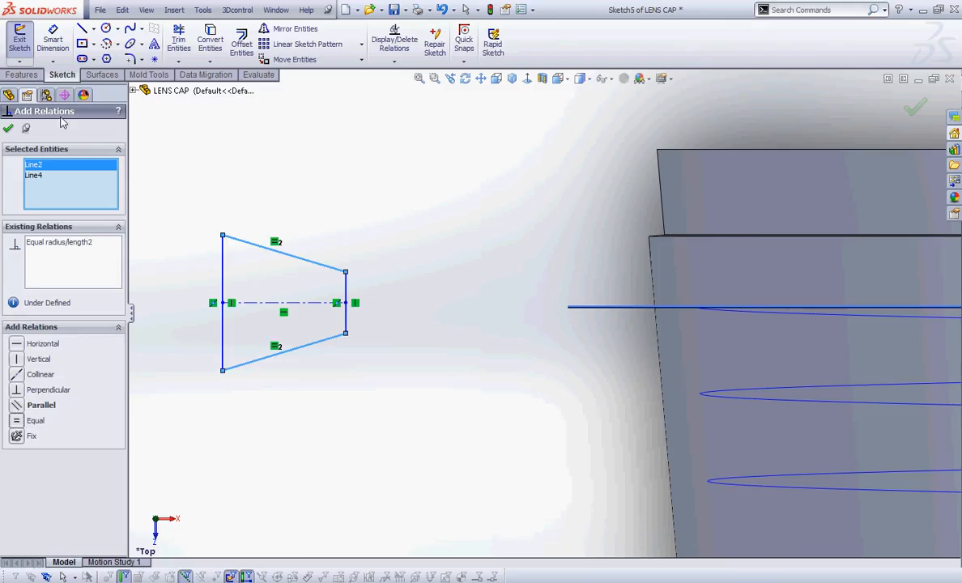
pyautogui.click(8, 128)
# - Dimension the vertical side of the profile farthest from the cap at 0.06 in
pyautogui.click(53, 41)
pyautogui.click(223, 279)
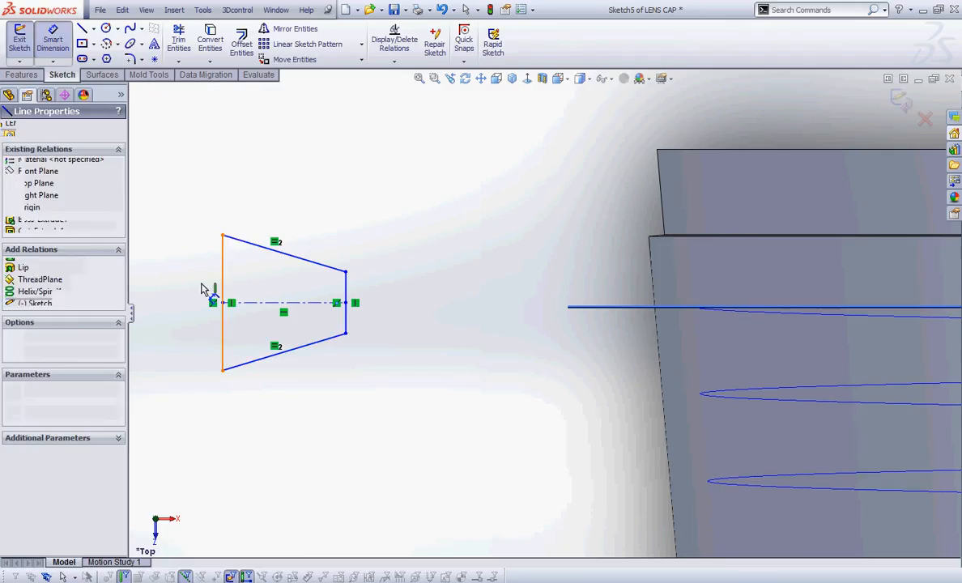
pyautogui.click(194, 301)
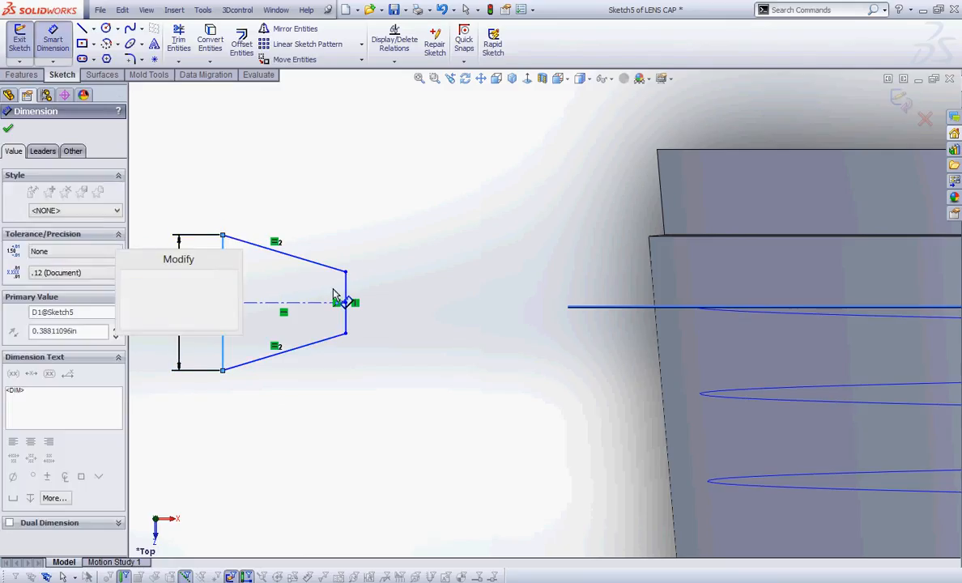
pyautogui.write('.06')
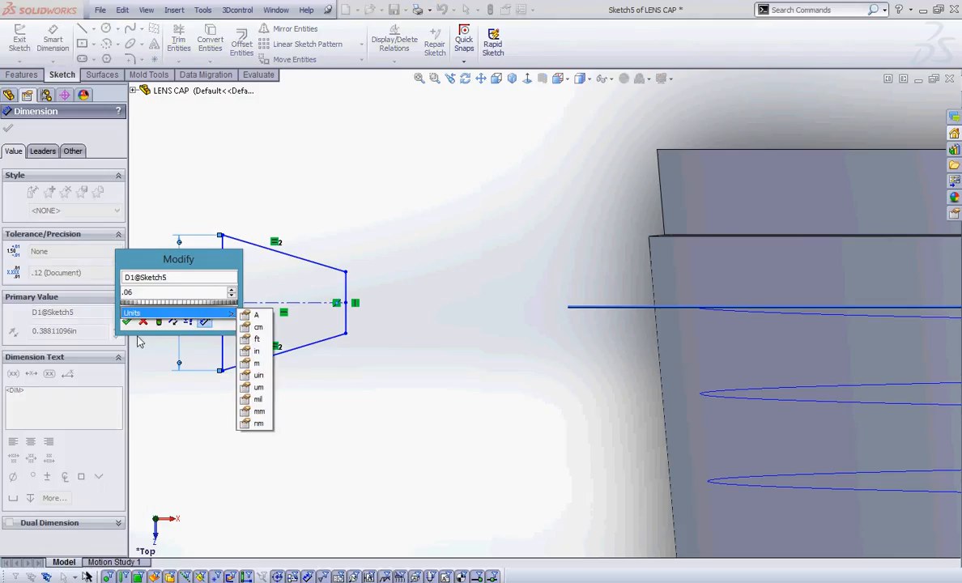
pyautogui.press('Return')
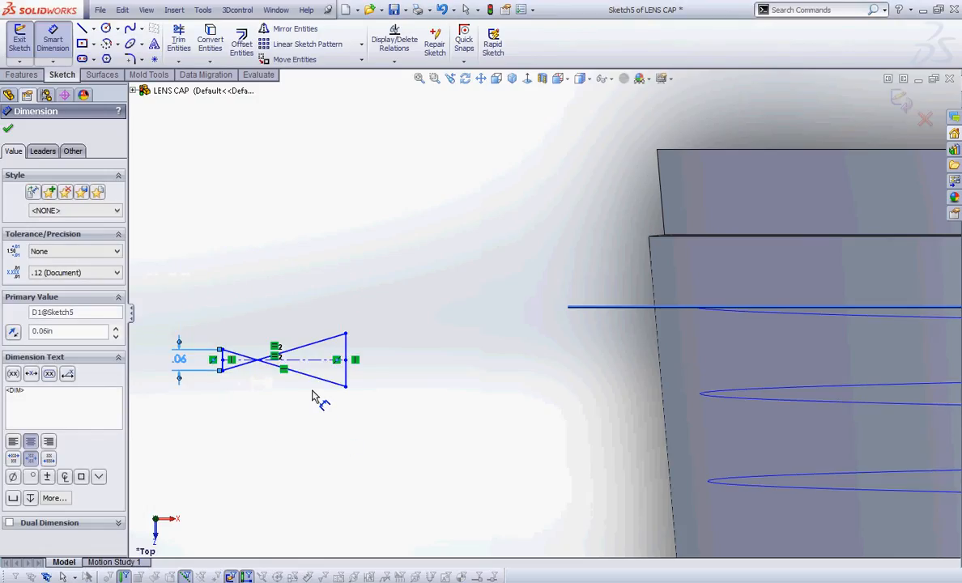
# - Try dimensioning the profile's vertical side facing the cap at 0.03 in, and delete that dimension
pyautogui.scroll(-2, 317, 397)
pyautogui.click(388, 364)
pyautogui.click(427, 360)
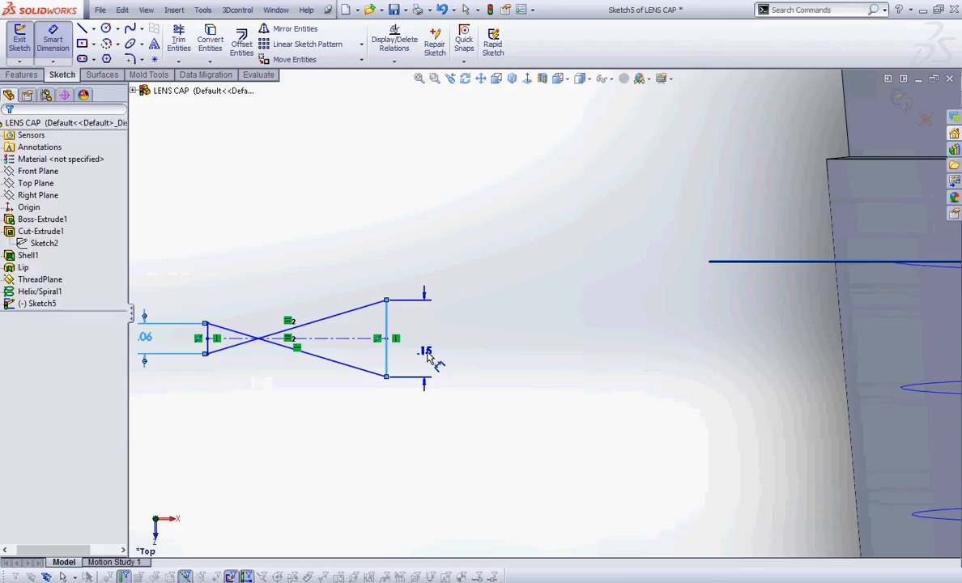
pyautogui.press('Return')
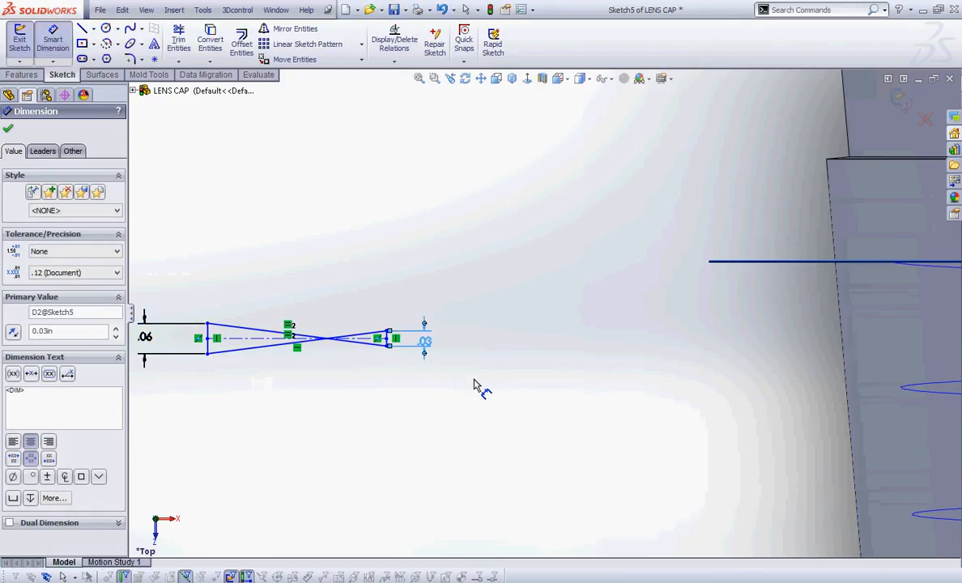
pyautogui.rightClick(356, 271)
pyautogui.click(403, 280)
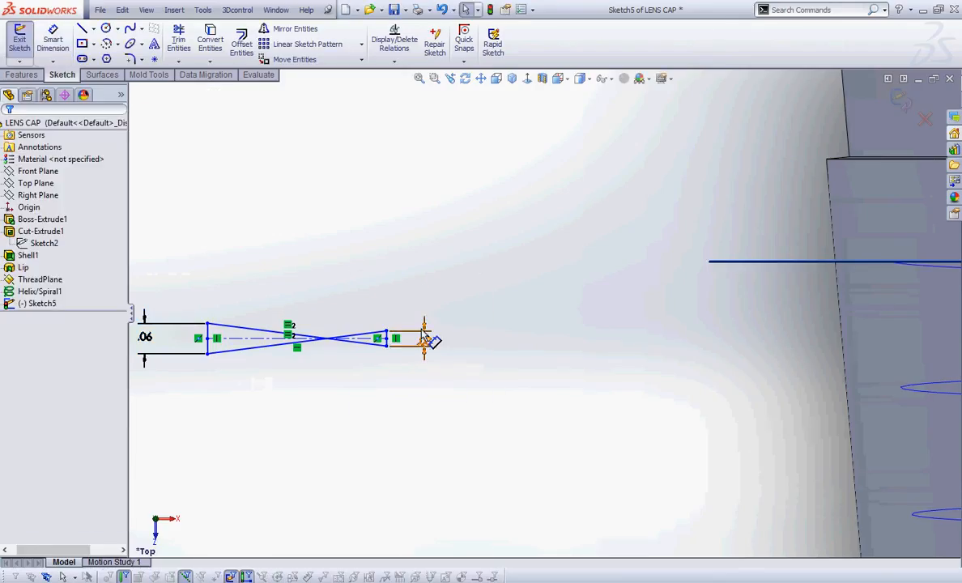
pyautogui.click(428, 349)
pyautogui.press('Delete')
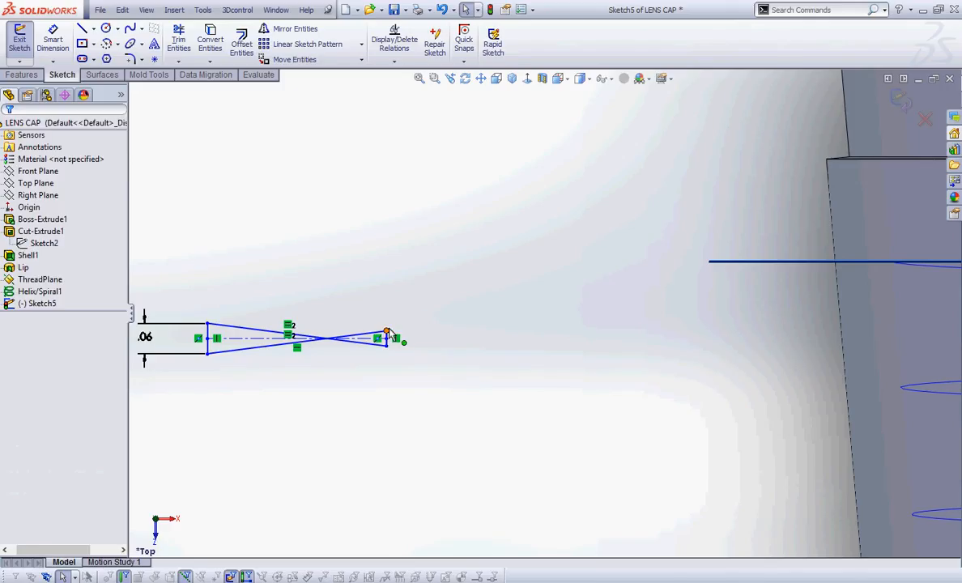
# - Uncross the profile's slanted sides by moving a corner on the cap side, forming a rectangle about 0.33 in long
pyautogui.moveTo(386, 332)
pyautogui.mouseDown()
pyautogui.moveTo(387, 357)
pyautogui.moveTo(371, 343)
pyautogui.mouseUp()
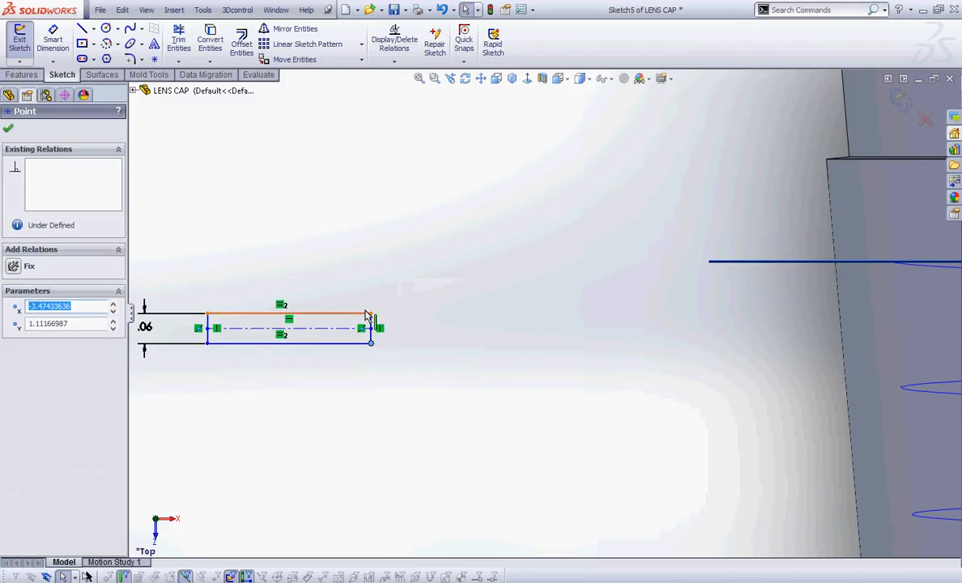
pyautogui.scroll(-2, 369, 318)
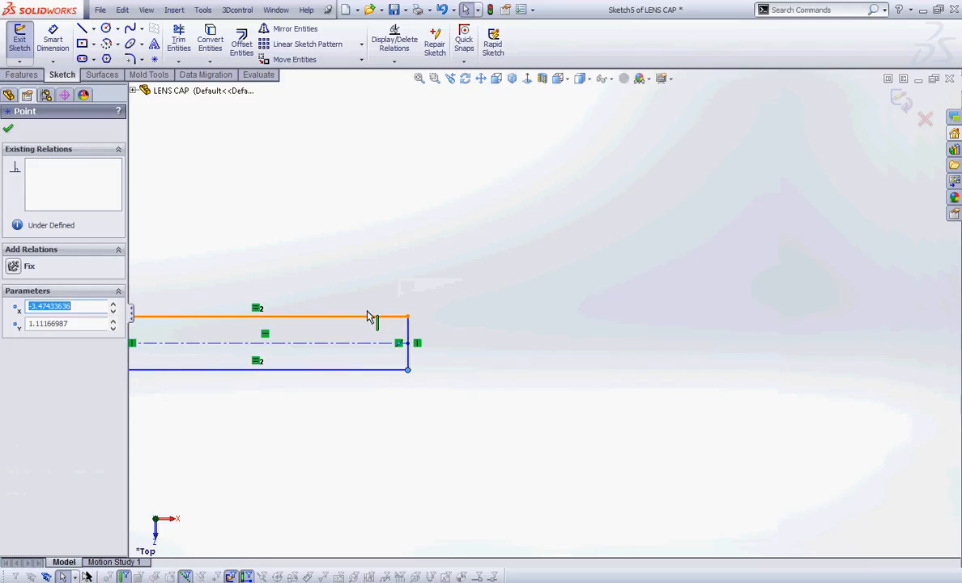
pyautogui.rightClick(419, 343)
pyautogui.click(331, 458)
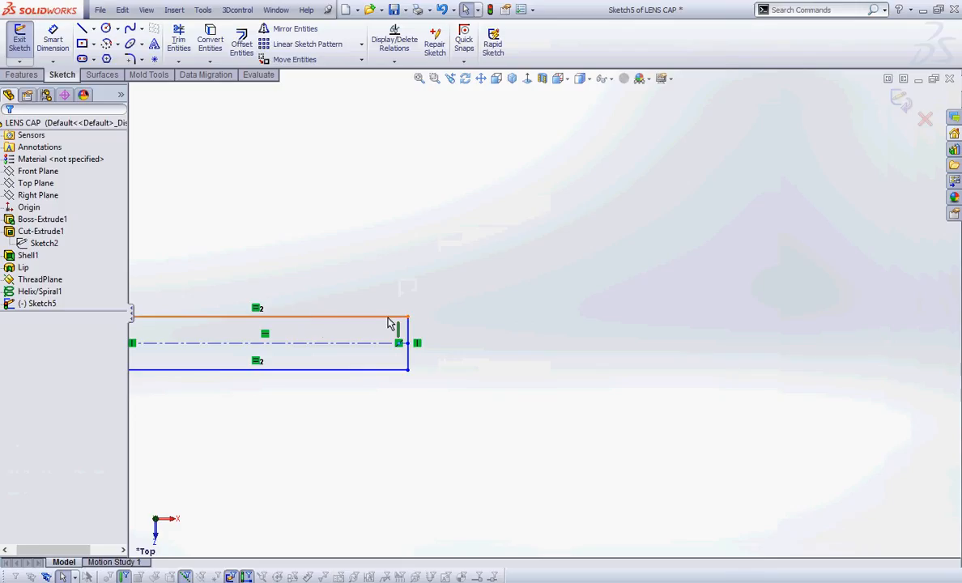
pyautogui.click(408, 318)
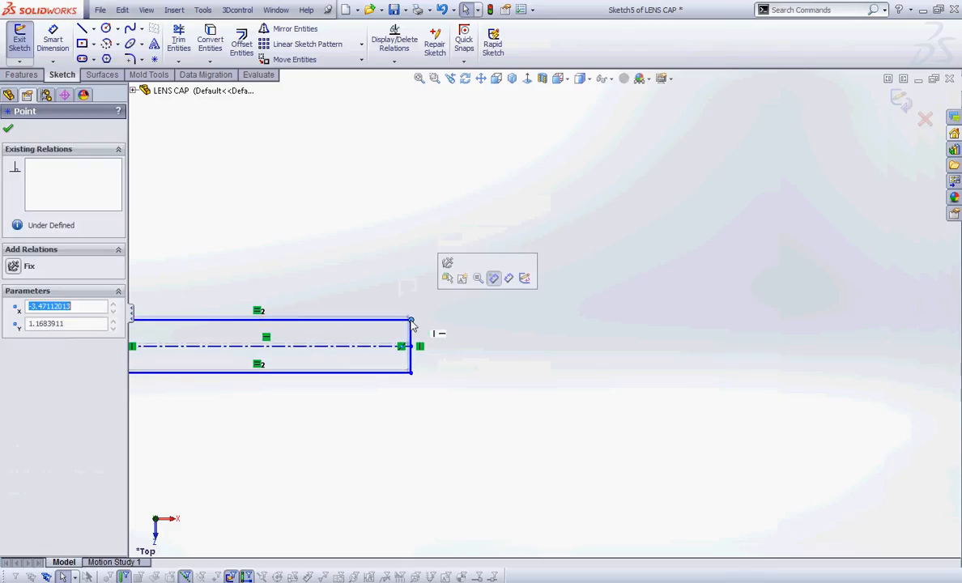
pyautogui.scroll(2, 362, 293)
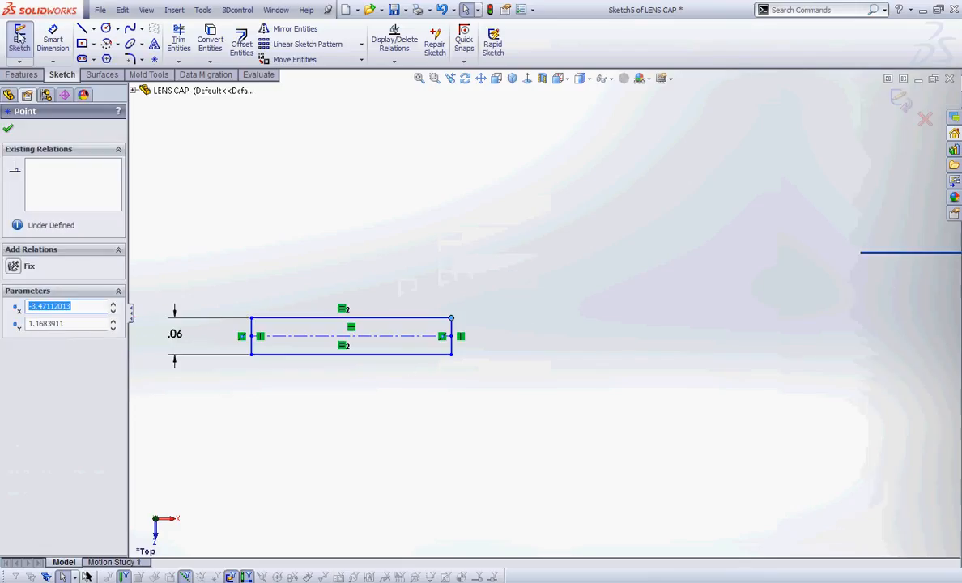
# - Dimension the distance between the profile's two vertical sides at 0.06 in
pyautogui.click(53, 40)
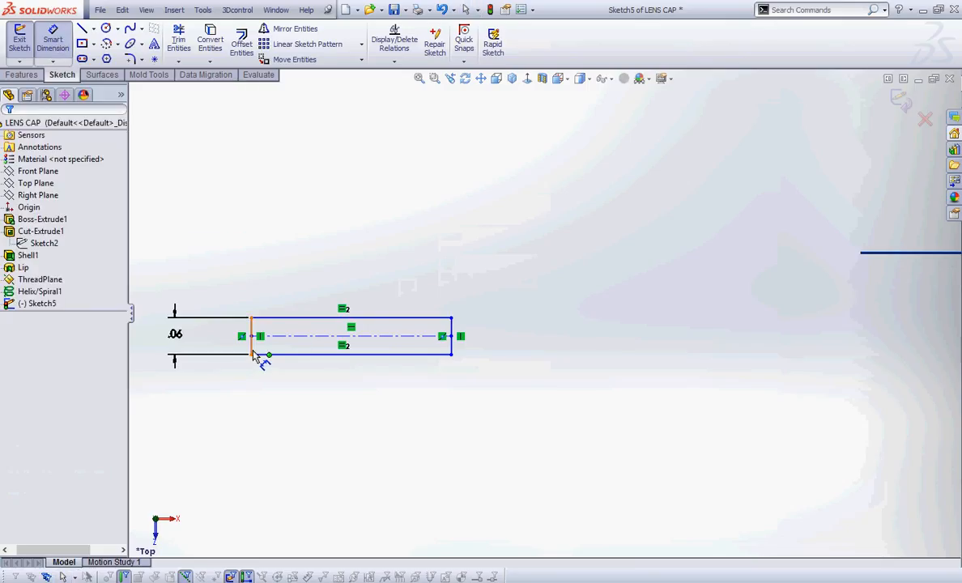
pyautogui.click(452, 347)
pyautogui.click(252, 340)
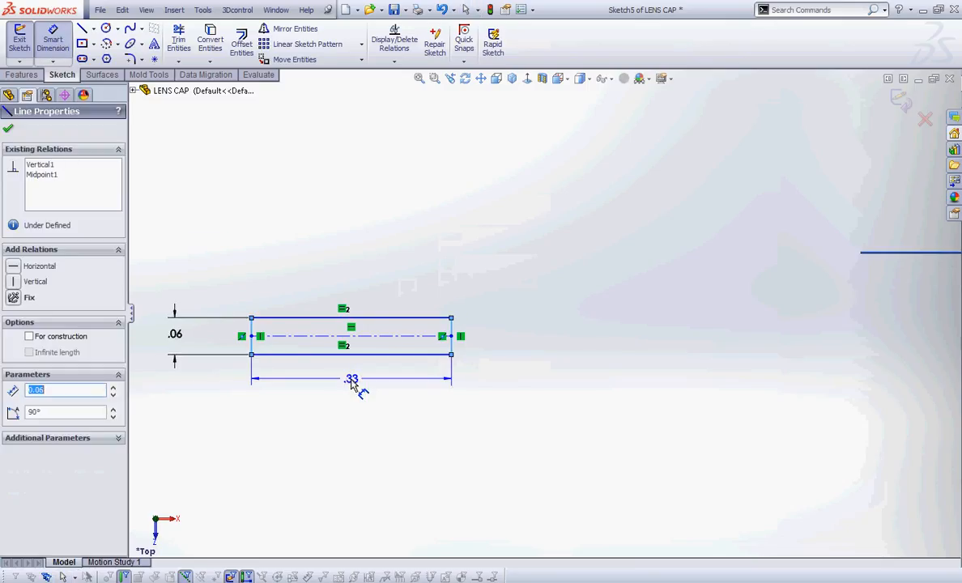
pyautogui.click(369, 392)
pyautogui.write('.06')
pyautogui.press('Return')
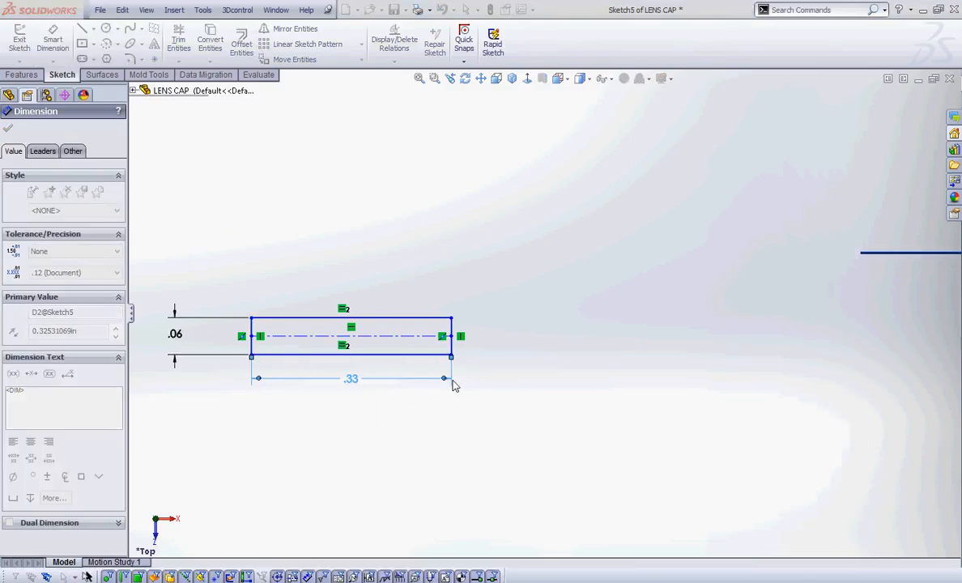
# - Set the rectangle's horizontal width to 0.06 in and finish dimensioning
pyautogui.scroll(-2, 281, 379)
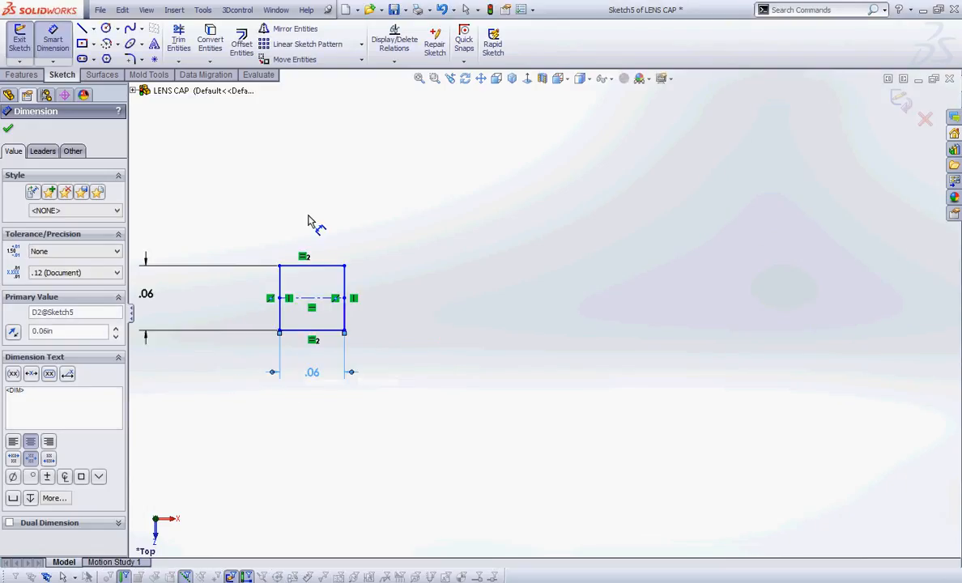
pyautogui.rightClick(308, 201)
pyautogui.click(332, 207)
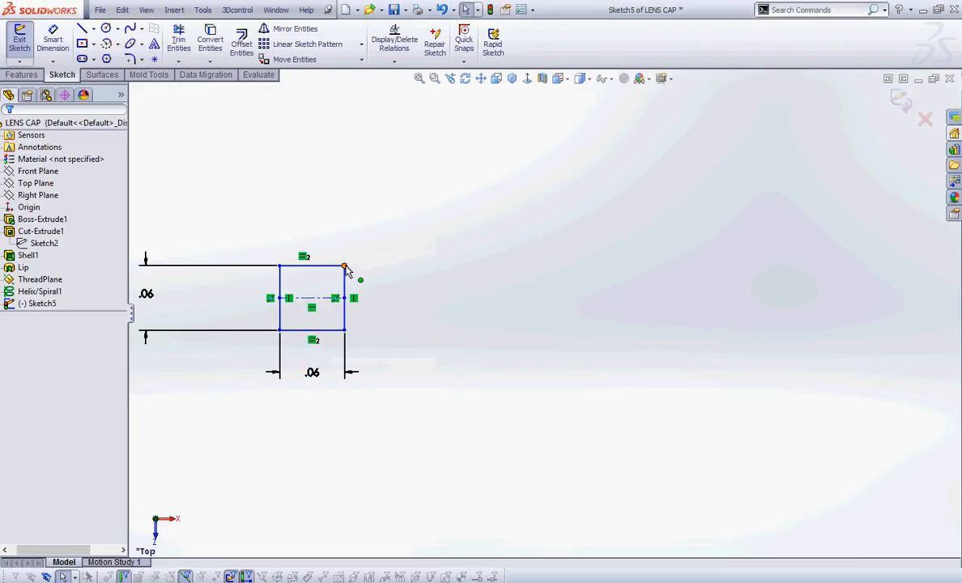
pyautogui.click(53, 43)
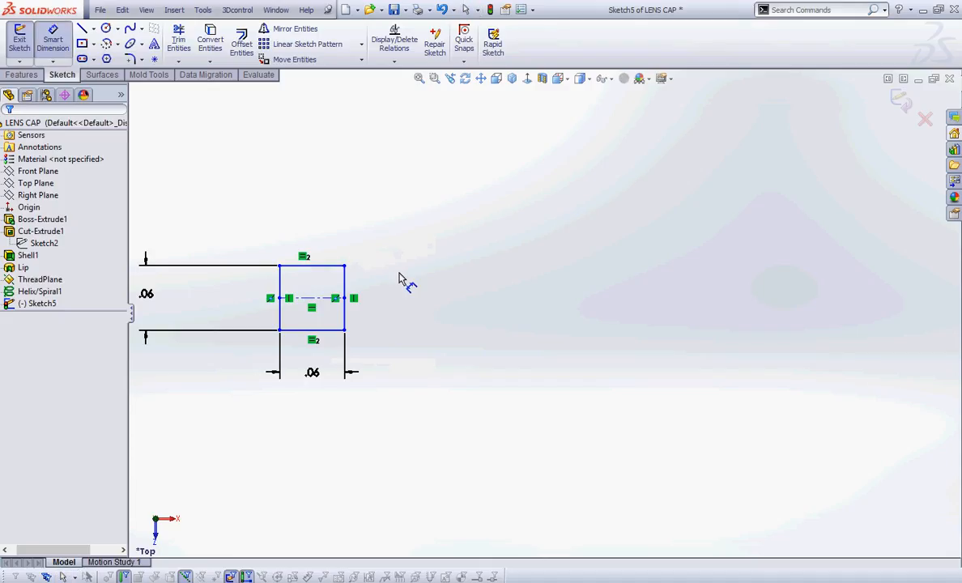
pyautogui.click(346, 279)
pyautogui.click(388, 297)
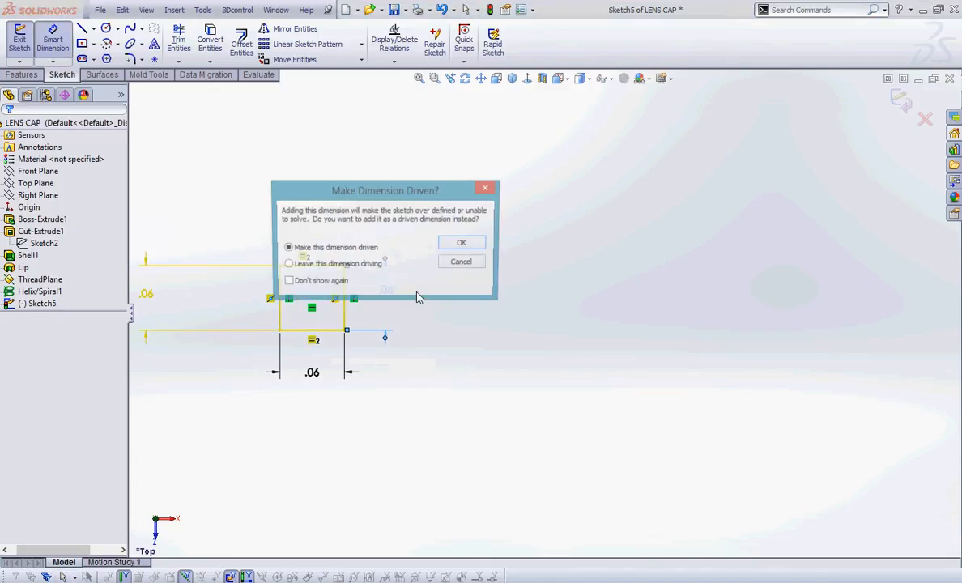
pyautogui.click(453, 260)
pyautogui.rightClick(366, 210)
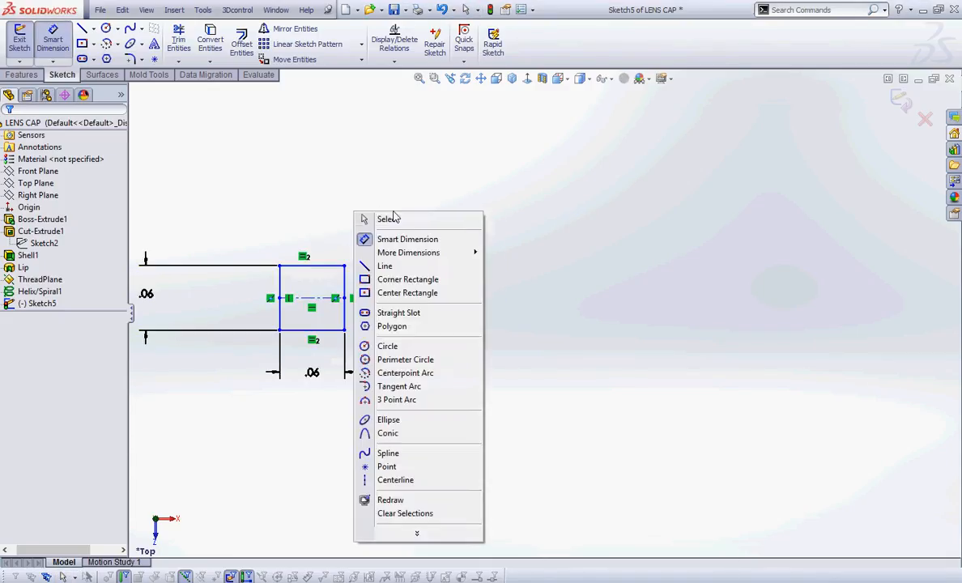
pyautogui.click(393, 217)
# - Delete the two horizontal lines of the square profile, keeping its vertical sides and centerline
pyautogui.scroll(-1, 380, 206)
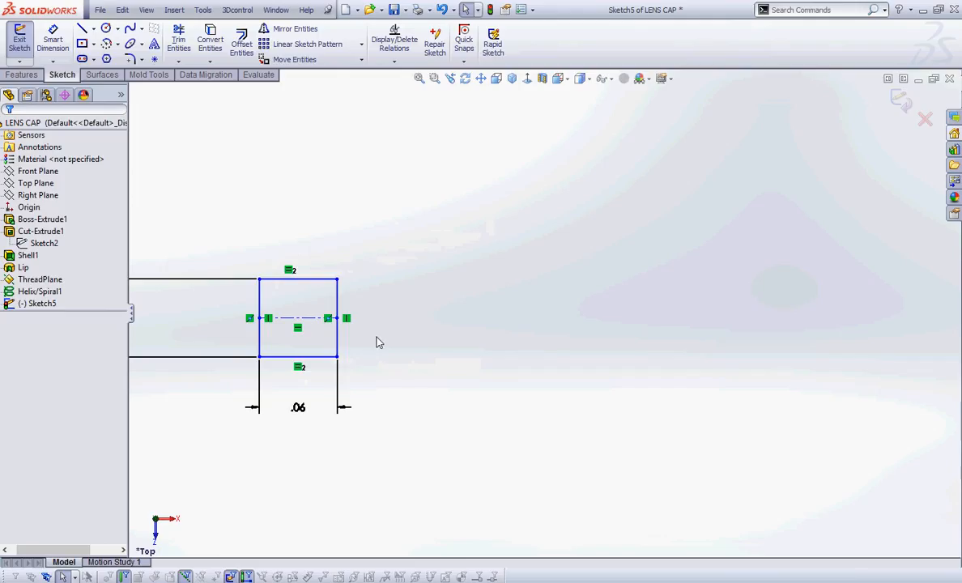
pyautogui.click(337, 357)
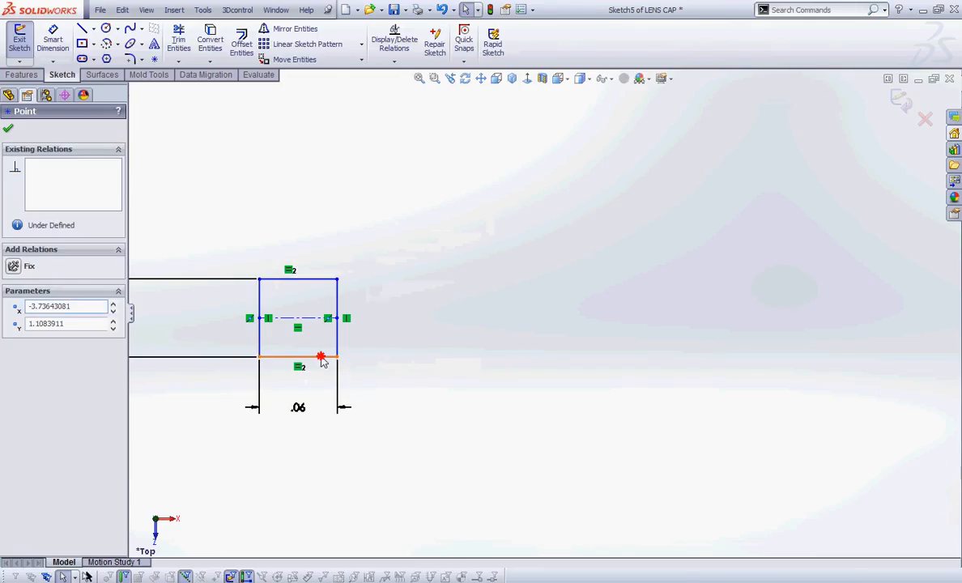
pyautogui.click(331, 357)
pyautogui.press('Delete')
pyautogui.click(328, 278)
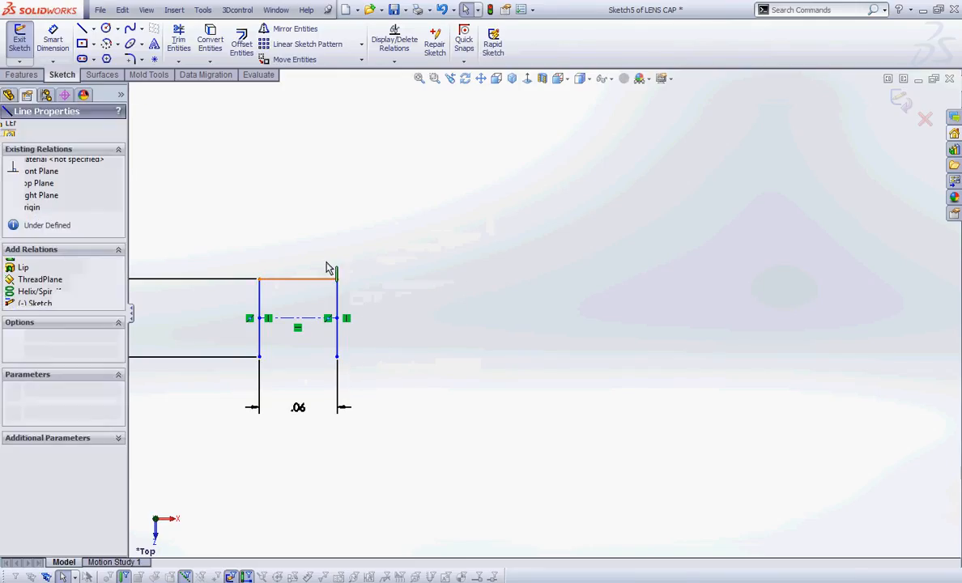
pyautogui.press('Delete')
# - Dimension the vertical side farther from the existing height dimension at 0.03 in
pyautogui.click(53, 41)
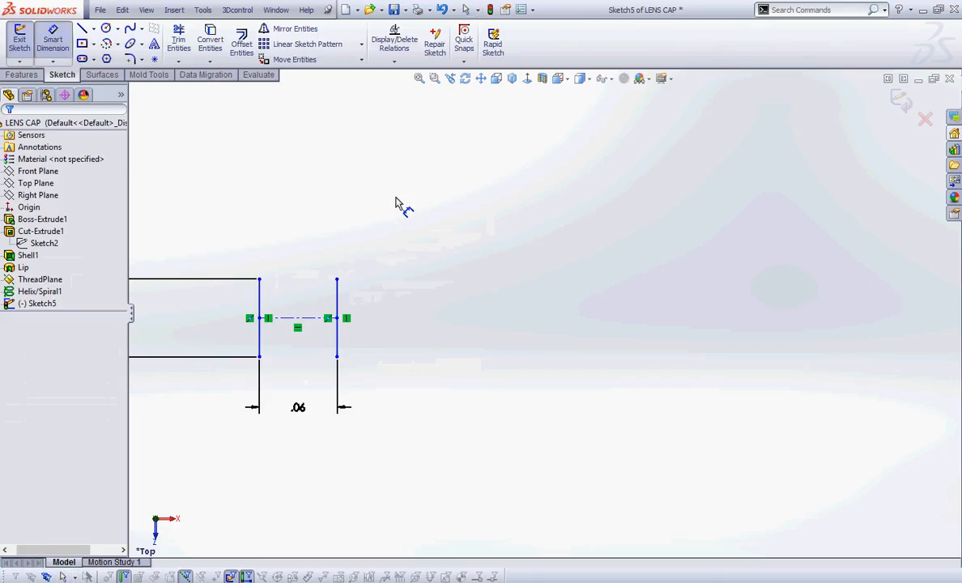
pyautogui.click(338, 315)
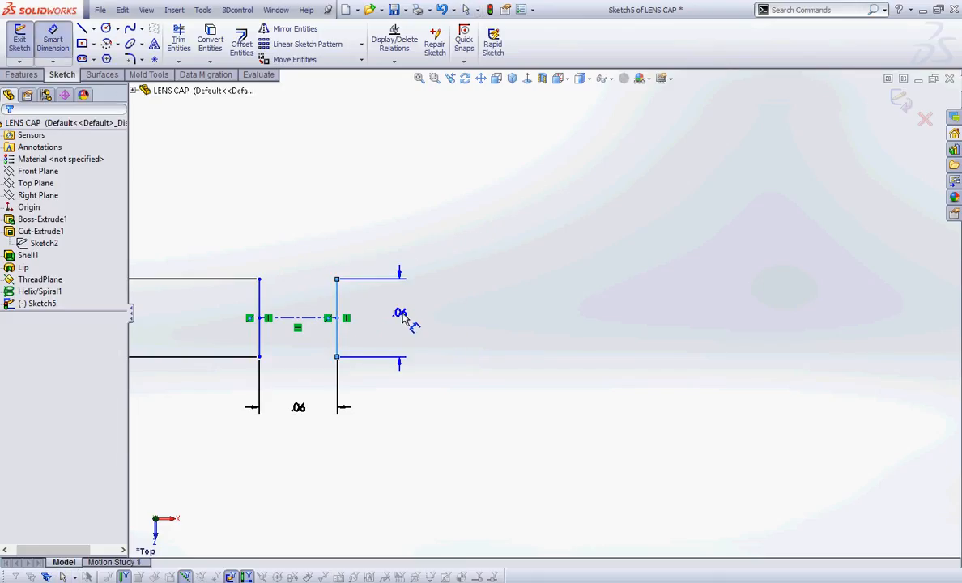
pyautogui.click(438, 322)
pyautogui.write('.06')
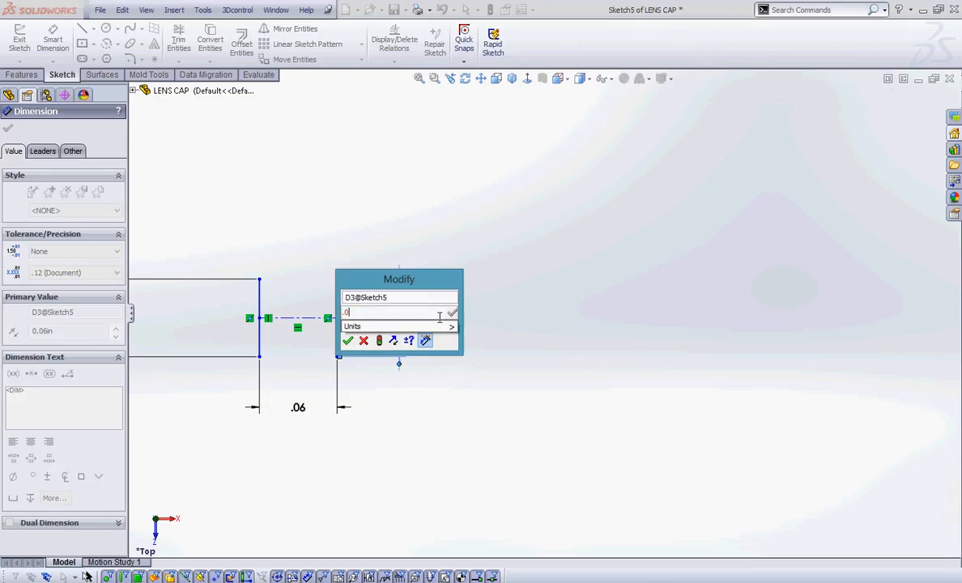
pyautogui.press('Return')
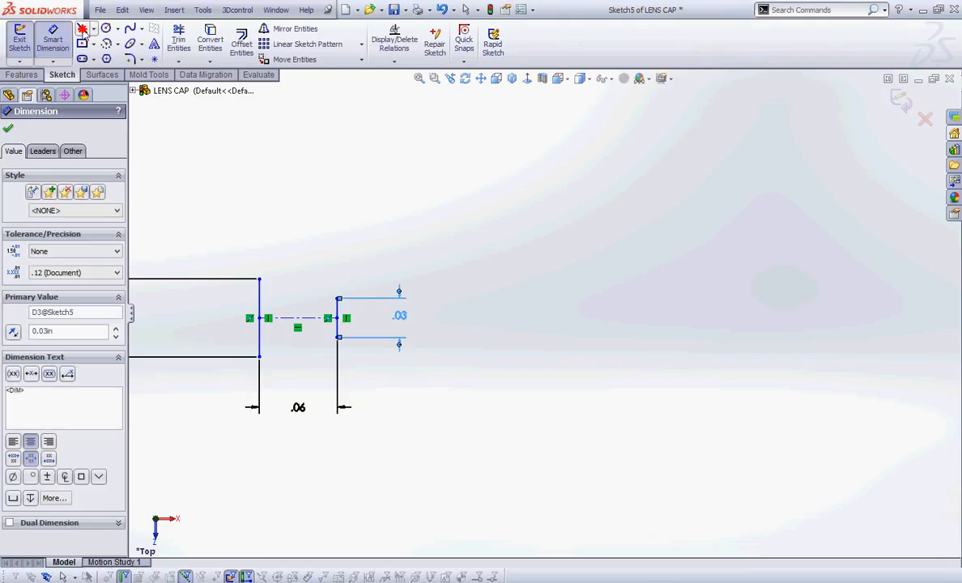
# - Draw two sloped lines joining the endpoints of the long and short vertical sides to close the trapezoid profile
pyautogui.click(82, 28)
pyautogui.click(259, 279)
pyautogui.click(338, 299)
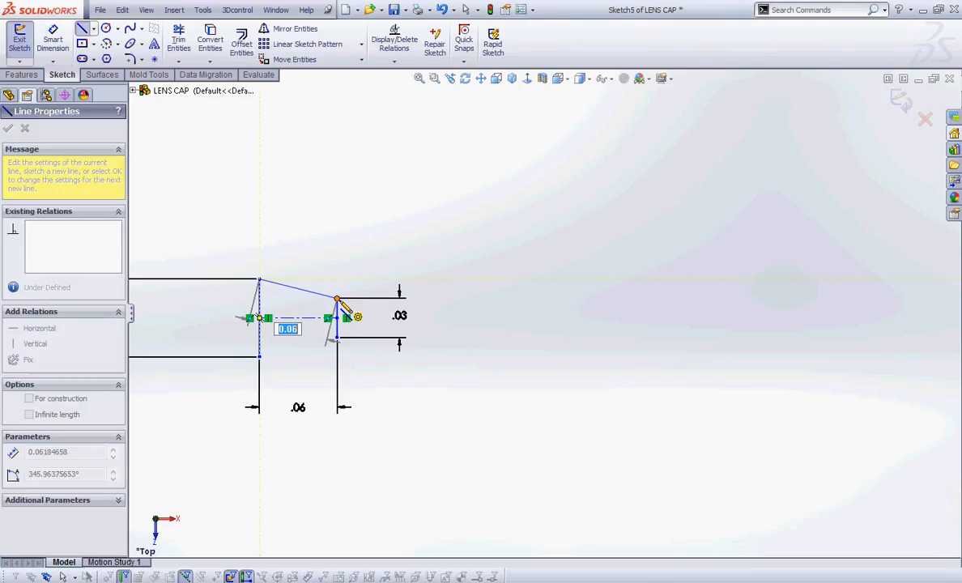
pyautogui.click(260, 356)
pyautogui.click(337, 338)
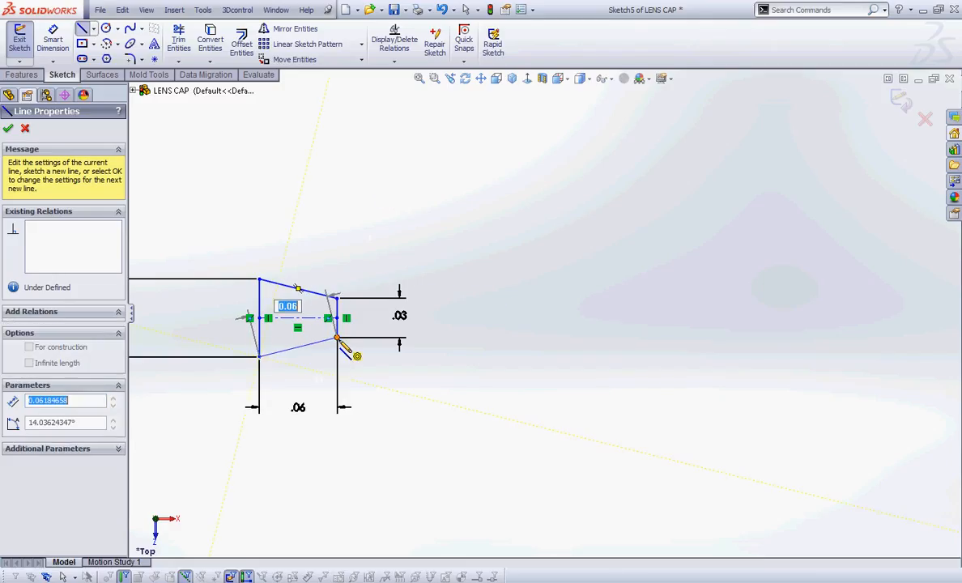
pyautogui.rightClick(365, 173)
pyautogui.click(404, 171)
pyautogui.rightClick(359, 149)
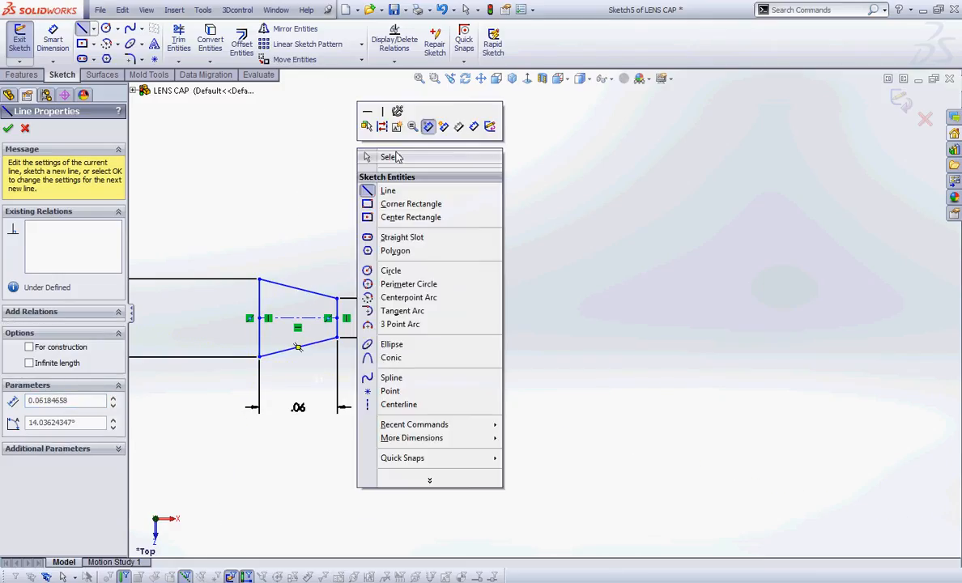
pyautogui.click(395, 155)
# - Add an Equal relation between the two sloped lines of the trapezoid
pyautogui.click(395, 61)
pyautogui.click(382, 86)
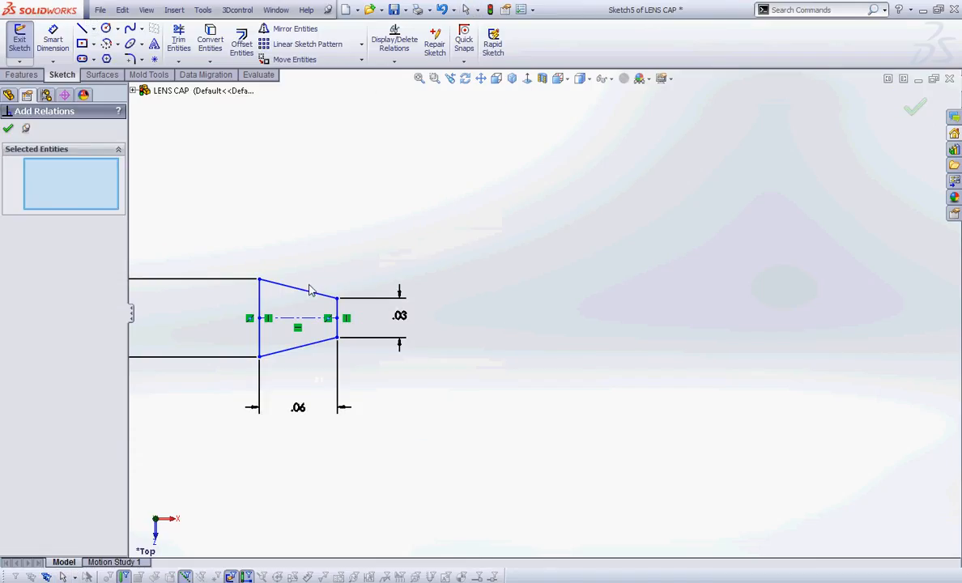
pyautogui.click(308, 292)
pyautogui.click(316, 342)
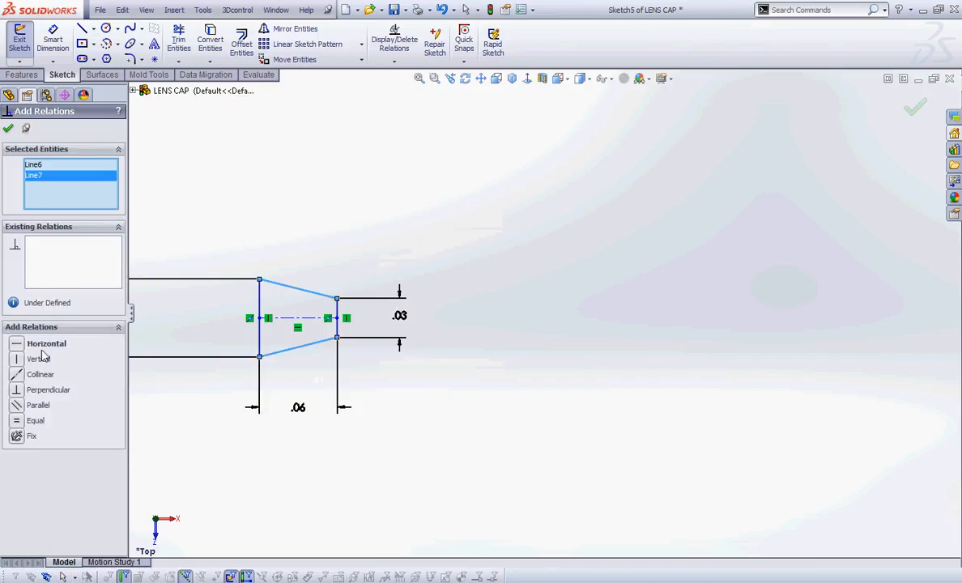
pyautogui.click(16, 420)
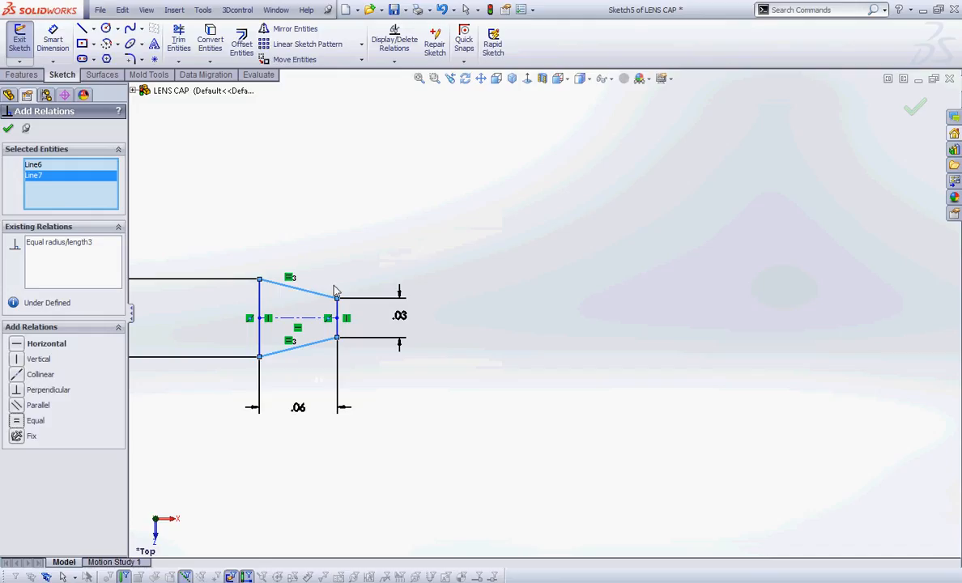
pyautogui.click(7, 132)
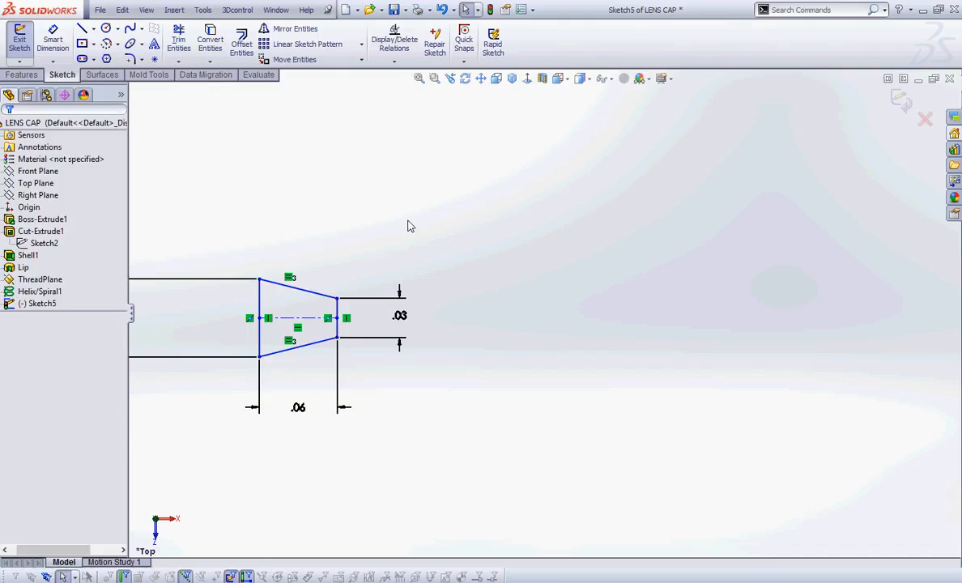
# - Try to place a sketch point at the midpoint of the trapezoid's short vertical side
pyautogui.press('z')
pyautogui.press('z')
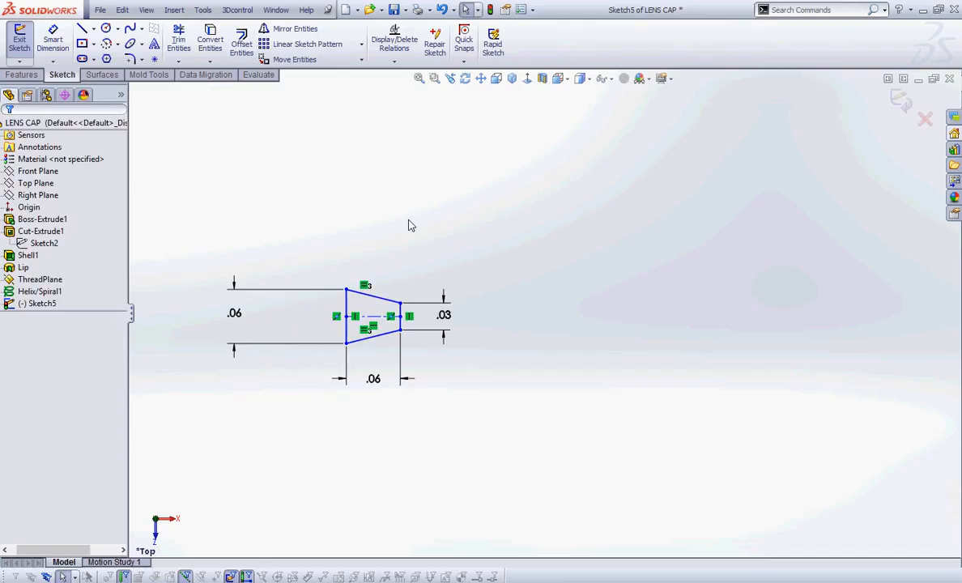
pyautogui.click(154, 61)
pyautogui.click(420, 330)
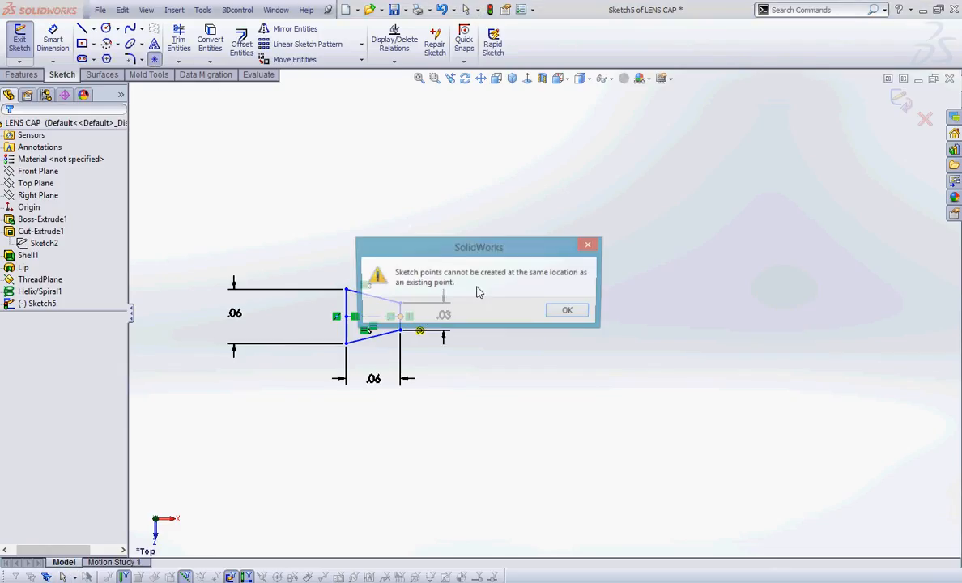
pyautogui.click(570, 313)
pyautogui.rightClick(425, 189)
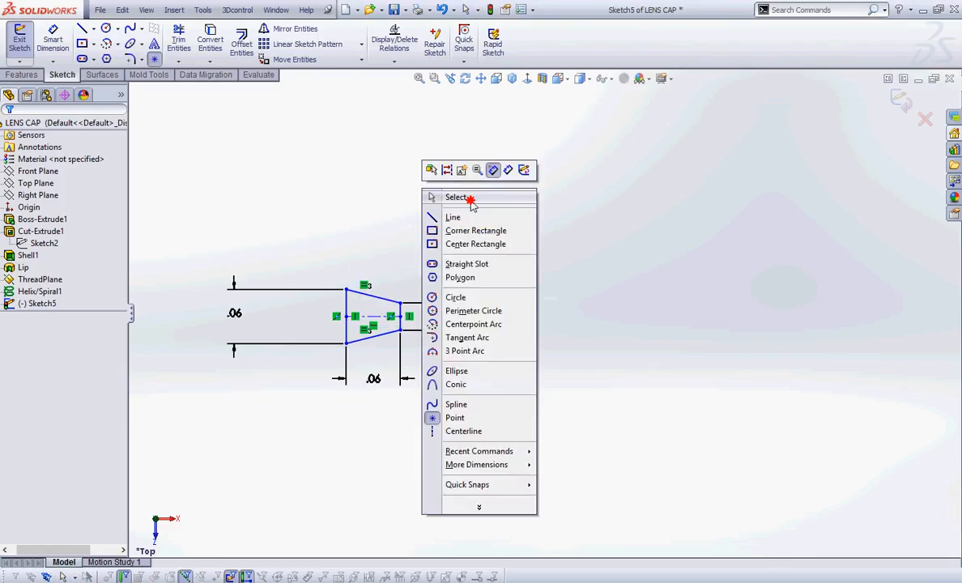
pyautogui.click(451, 206)
# - Move the 0.06 in height dimension closer to the trapezoid's long vertical side
pyautogui.scroll(-3, 371, 354)
pyautogui.scroll(2, 326, 369)
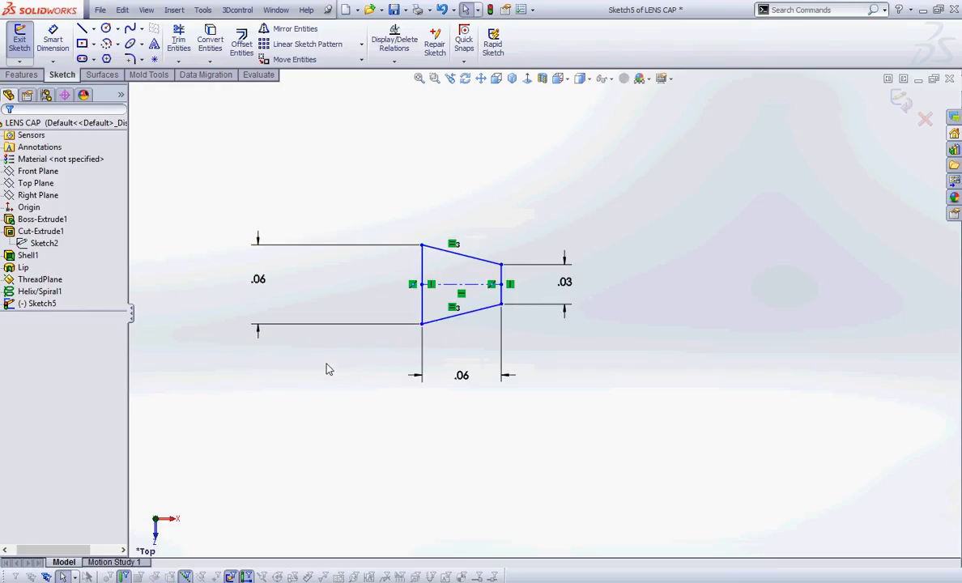
pyautogui.moveTo(263, 289); pyautogui.dragTo(384, 297)
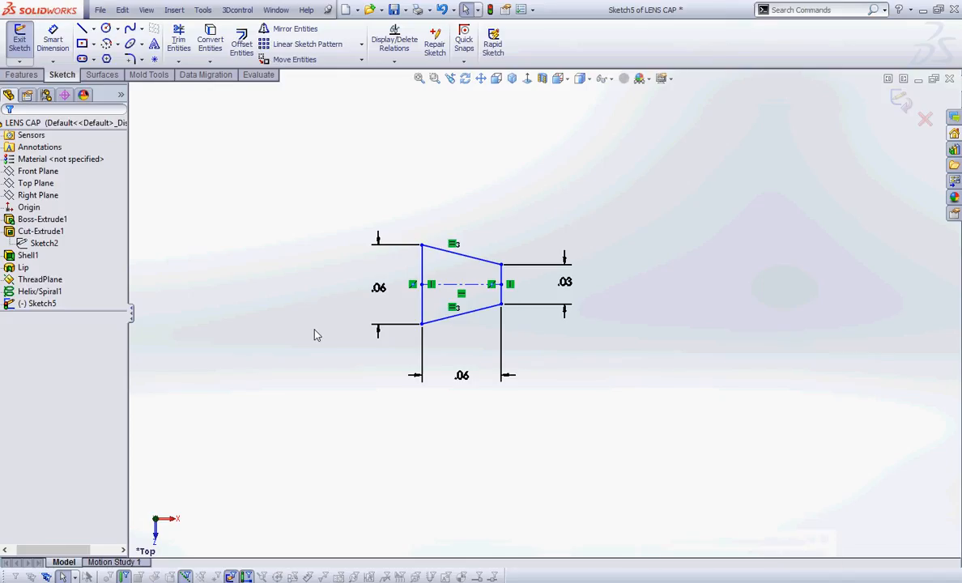
# - Examine the thread profile's position relative to the start of the helix in isometric view
pyautogui.click(512, 78)
pyautogui.scroll(-5, 444, 268)
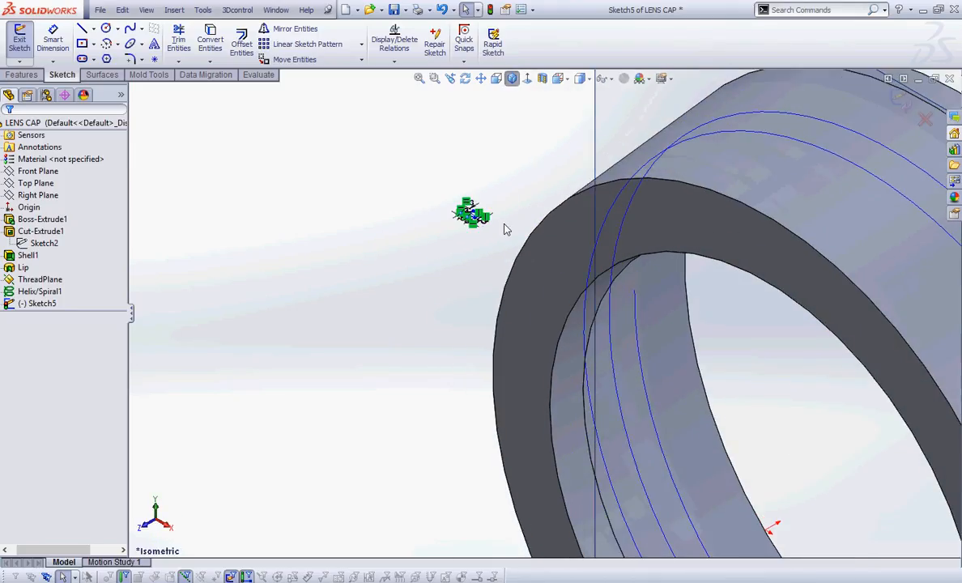
pyautogui.scroll(-2, 504, 227)
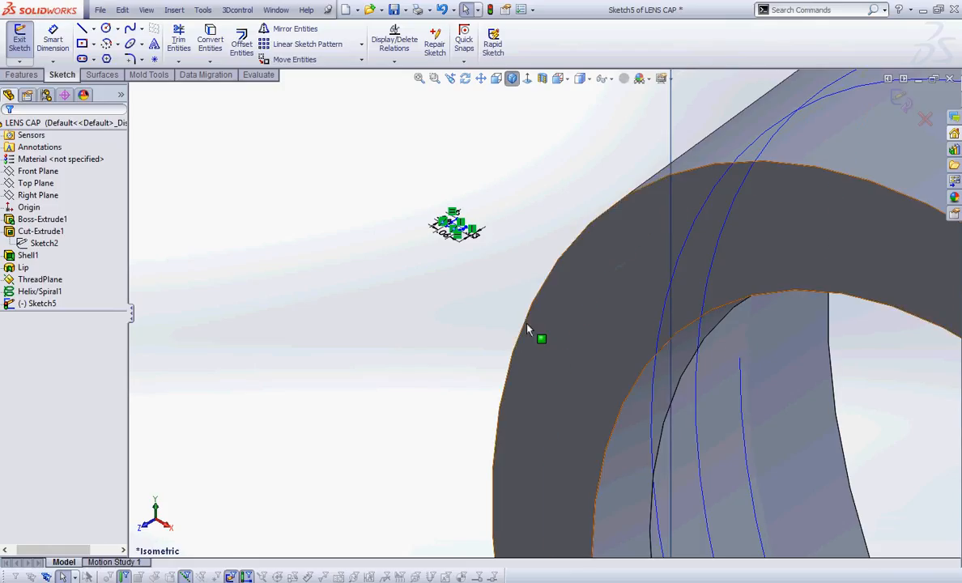
pyautogui.scroll(-4, 486, 235)
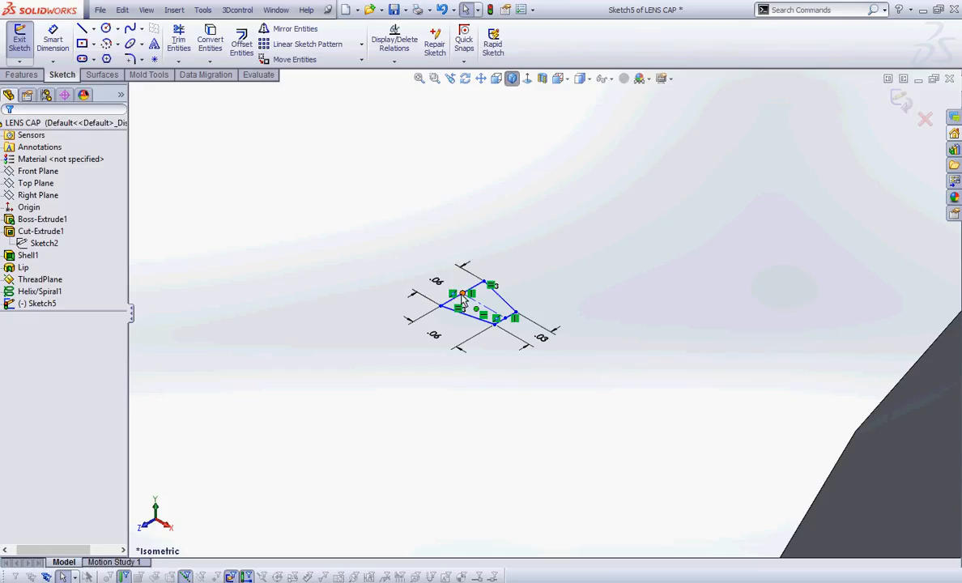
pyautogui.scroll(5, 591, 310)
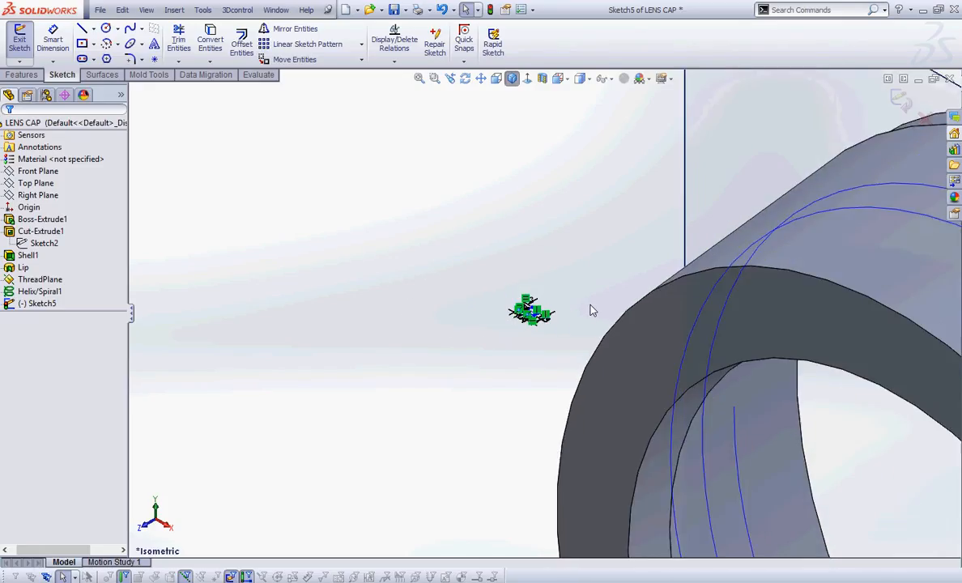
pyautogui.scroll(-5, 809, 412)
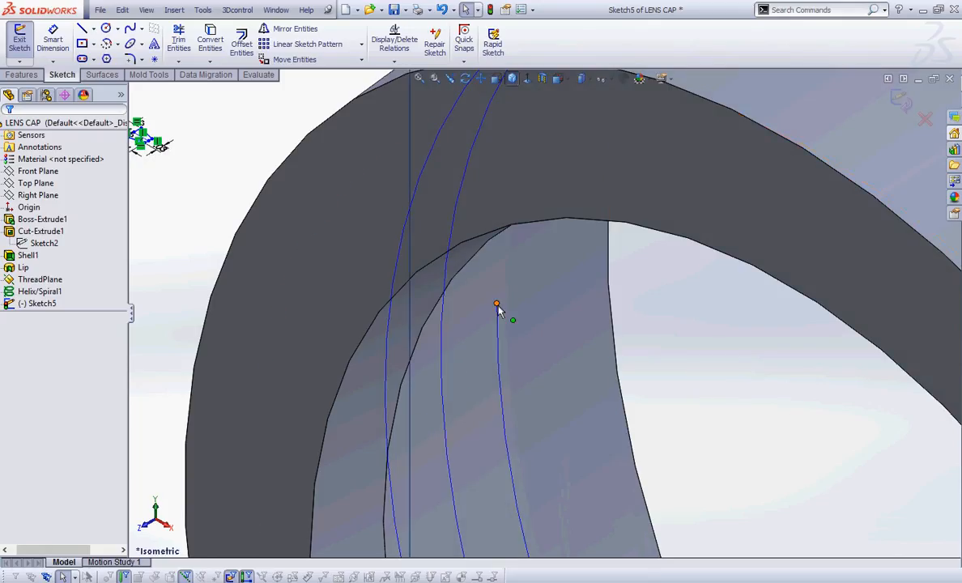
pyautogui.scroll(3, 497, 306)
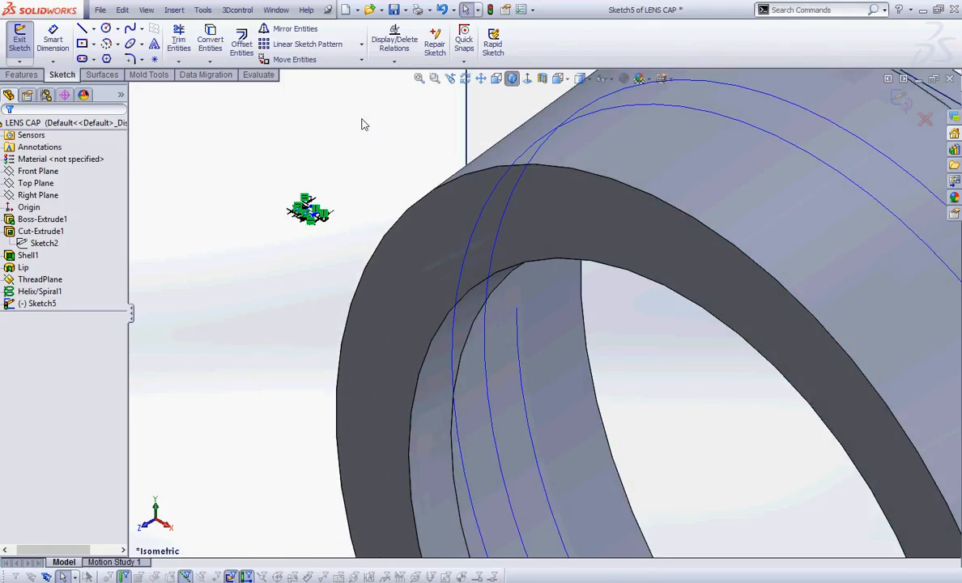
# - Add a Pierce relation between the midpoint of the trapezoid's long vertical side and the thread helix
pyautogui.click(394, 61)
pyautogui.click(413, 88)
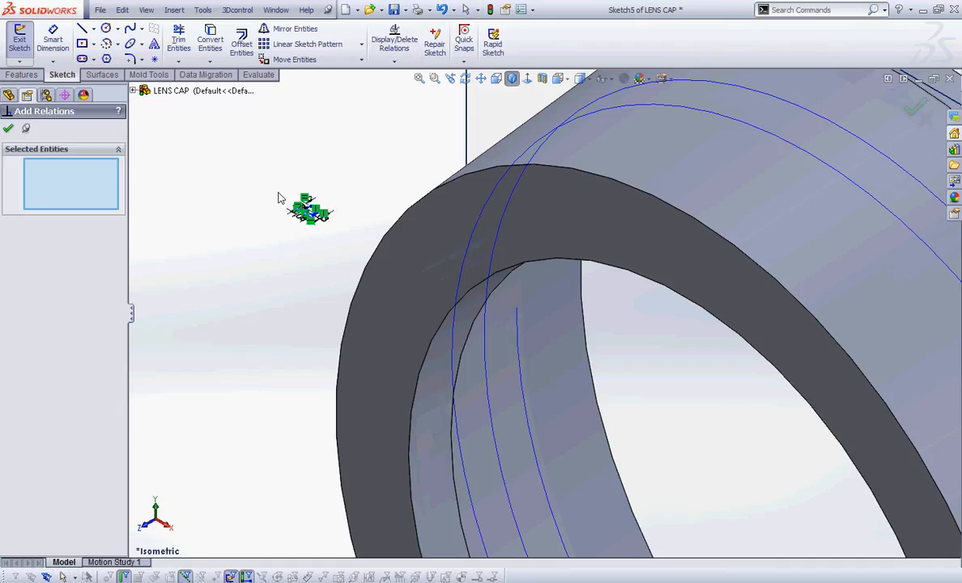
pyautogui.scroll(-5, 291, 202)
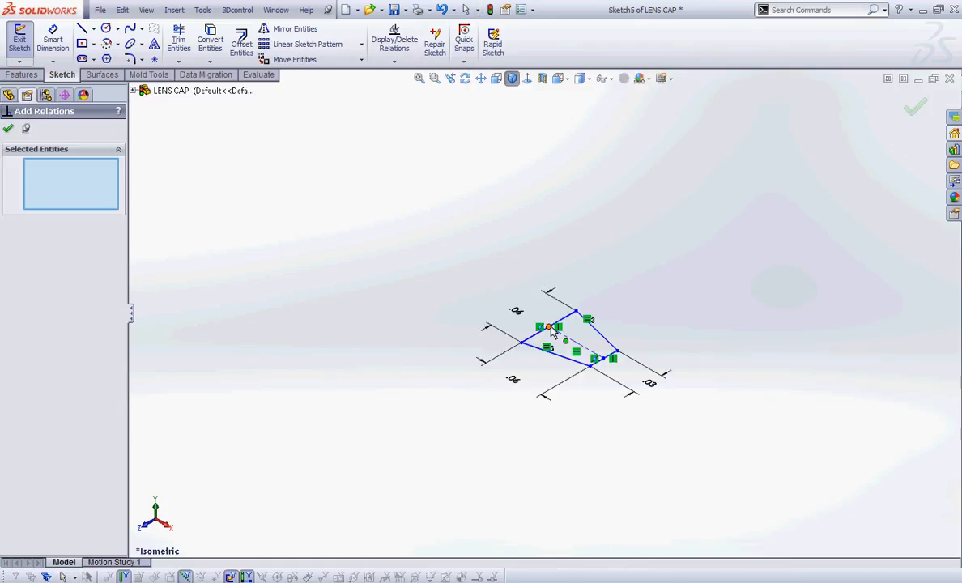
pyautogui.click(512, 303)
pyautogui.scroll(5, 486, 230)
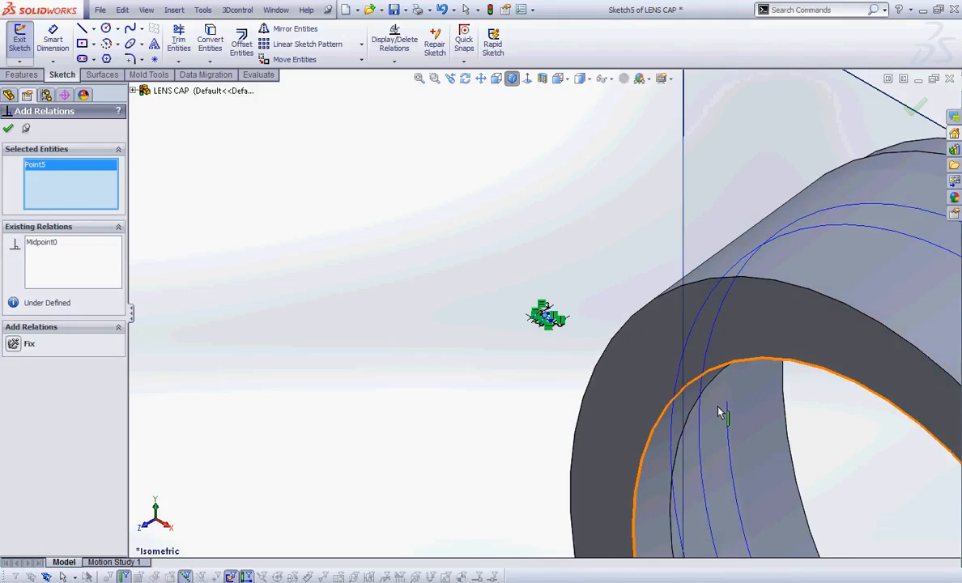
pyautogui.scroll(-4, 724, 404)
pyautogui.click(656, 385)
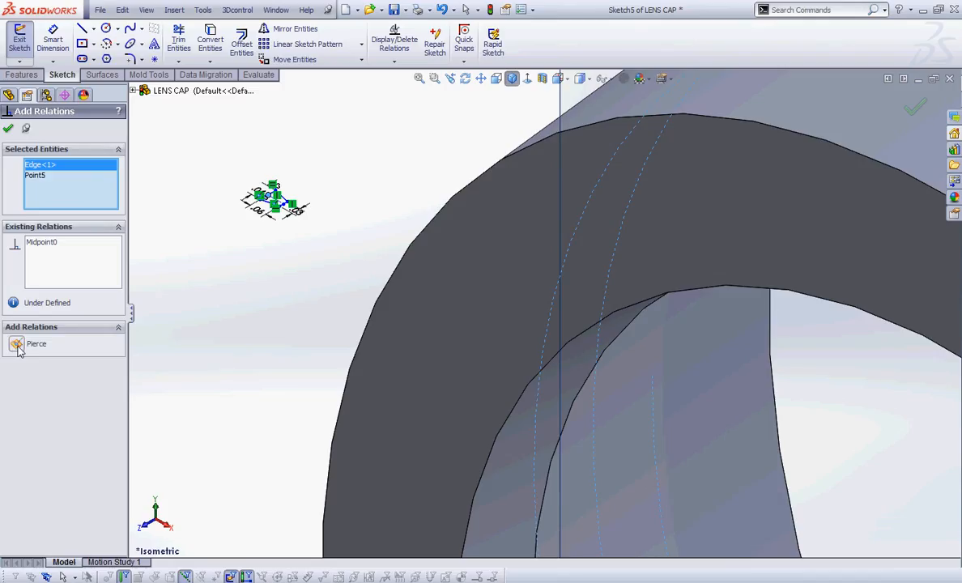
pyautogui.scroll(-5, 258, 212)
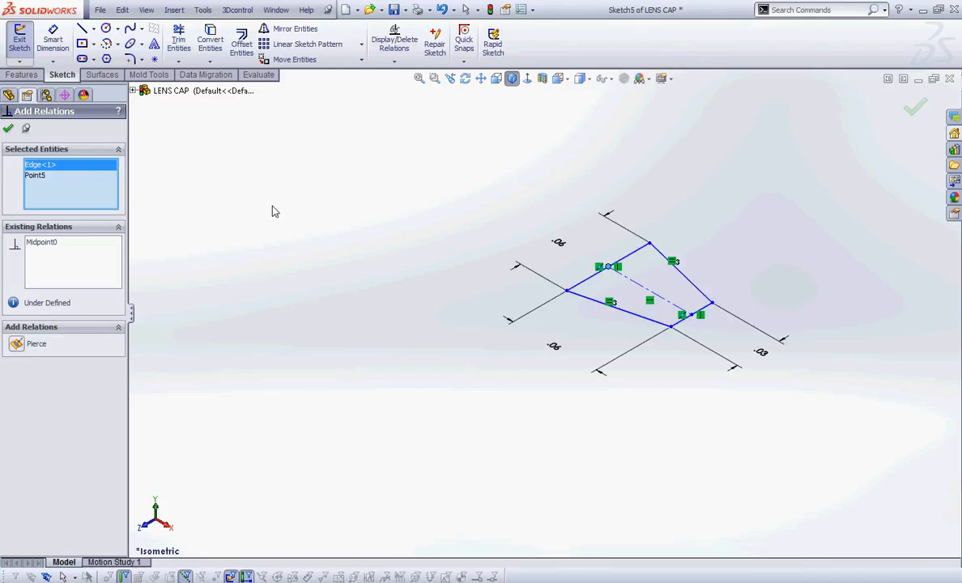
pyautogui.moveTo(567, 219); pyautogui.dragTo(609, 263)
pyautogui.click(16, 344)
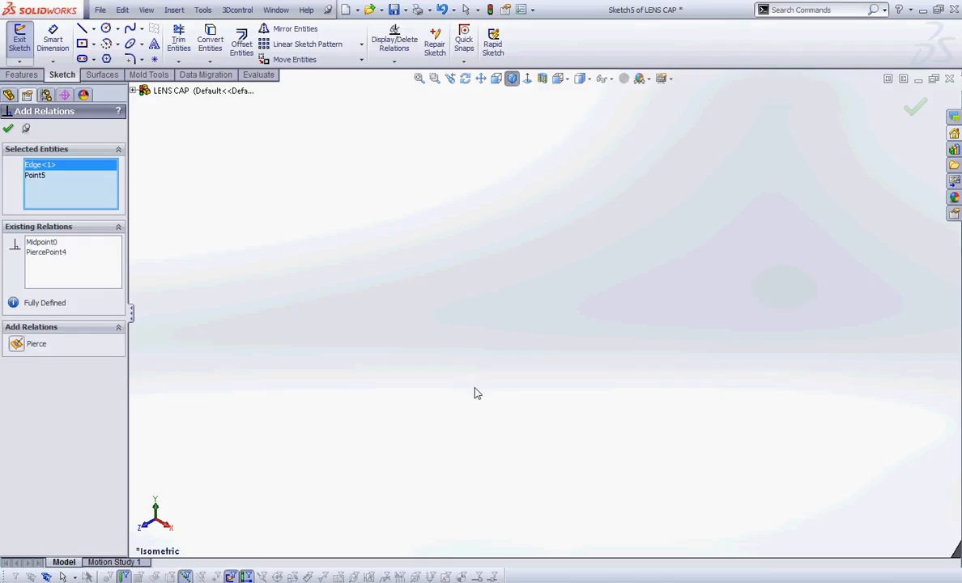
pyautogui.scroll(5, 475, 388)
pyautogui.scroll(-4, 767, 423)
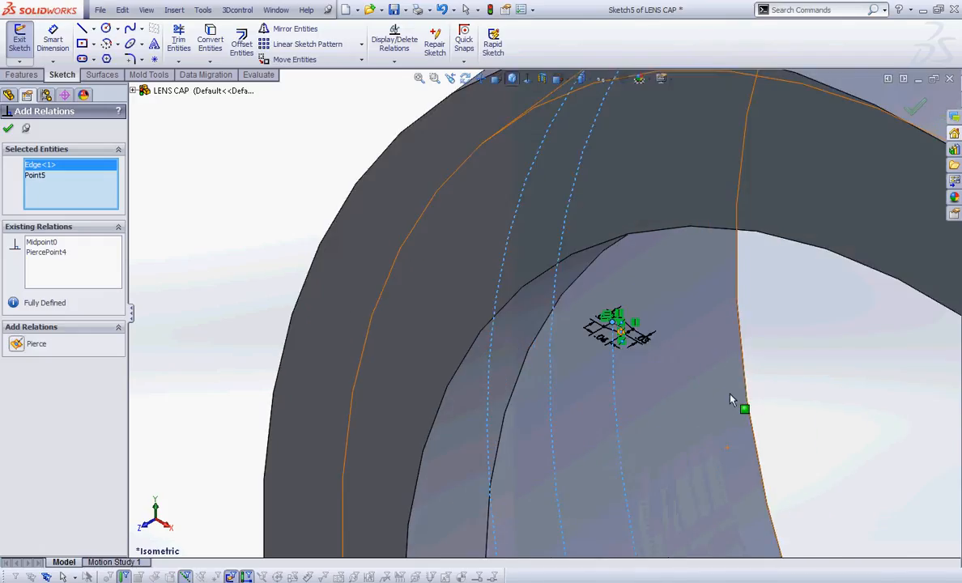
pyautogui.scroll(-2, 731, 400)
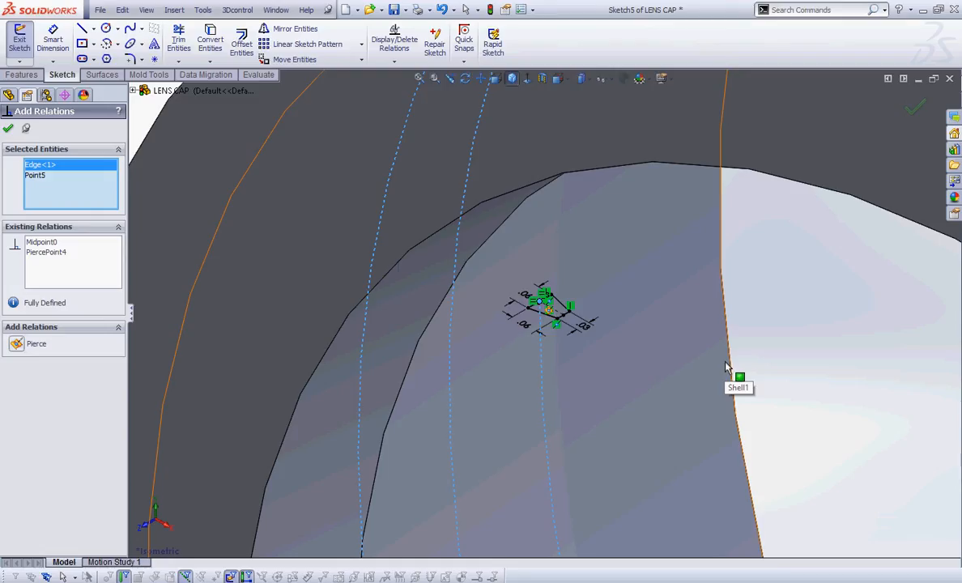
pyautogui.click(9, 128)
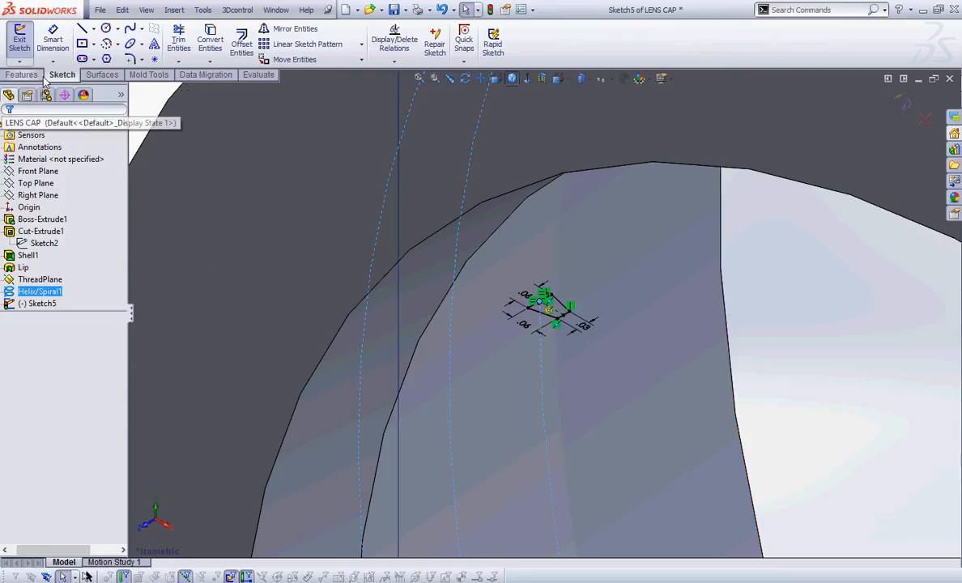
# - Exit the trapezoid sketch and rename it as ThreadProfile
pyautogui.click(19, 41)
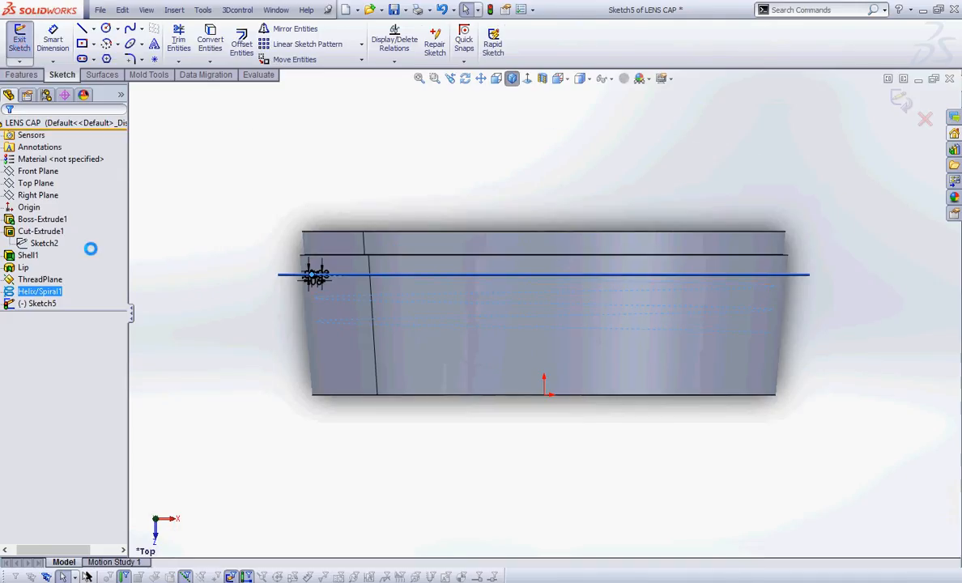
pyautogui.click(43, 303)
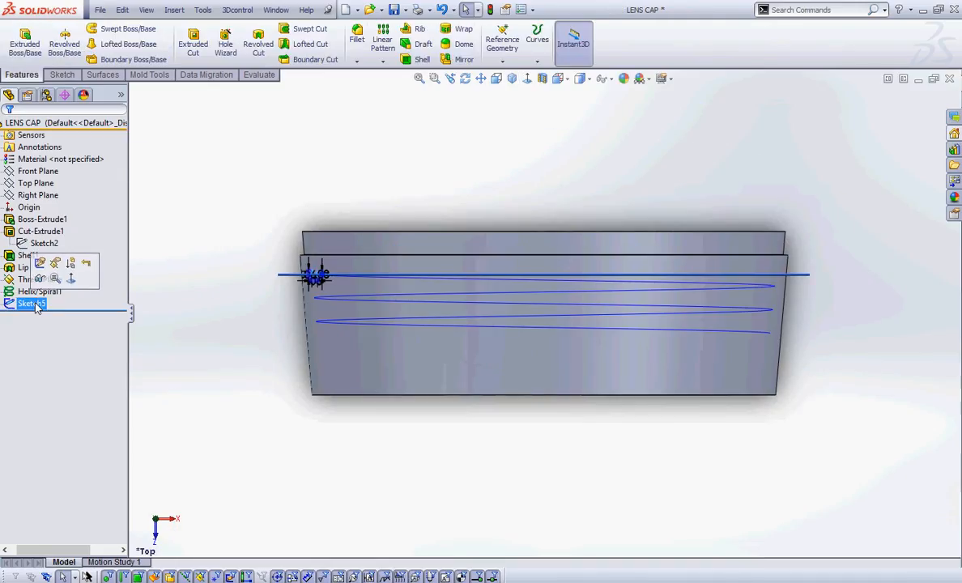
pyautogui.click(72, 305)
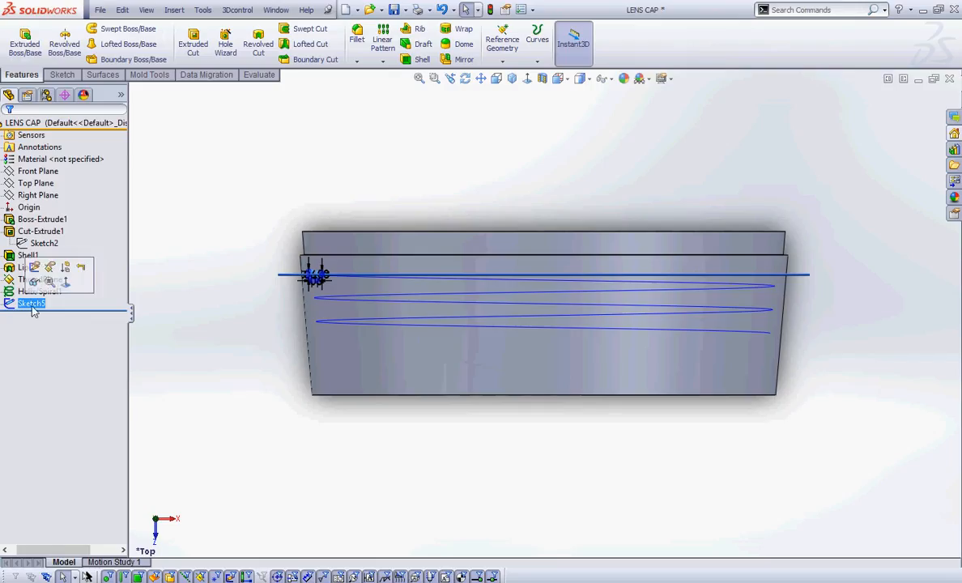
pyautogui.write('ThreadPrto')
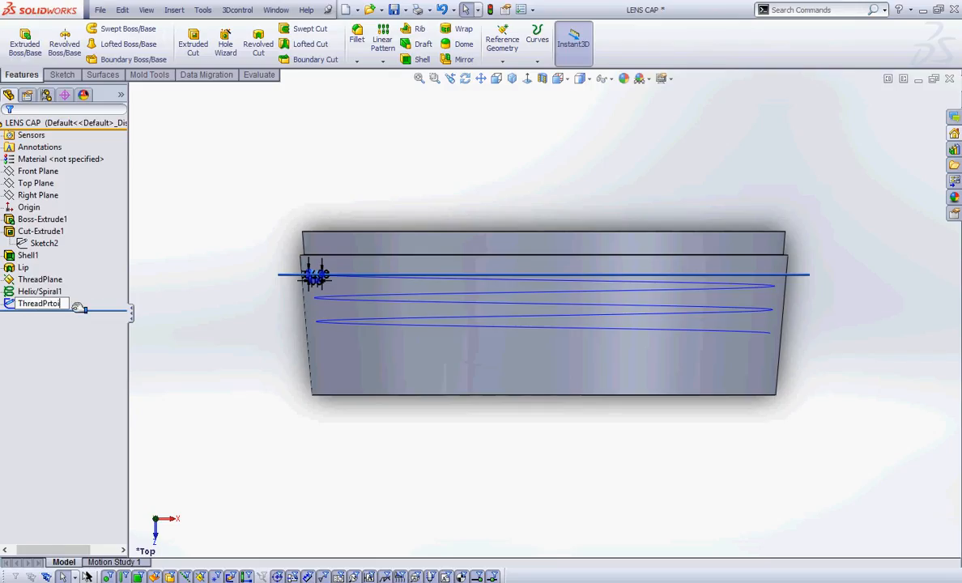
pyautogui.press('BackSpace')
pyautogui.write('ofile')
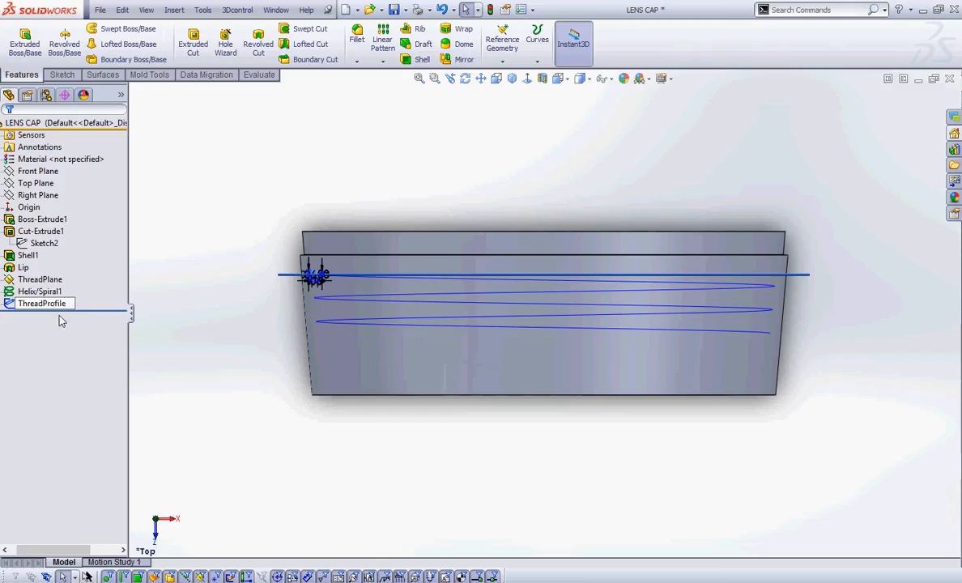
# - Rename the helix as ThreadPath and save the part
pyautogui.click(39, 293)
pyautogui.click(54, 295)
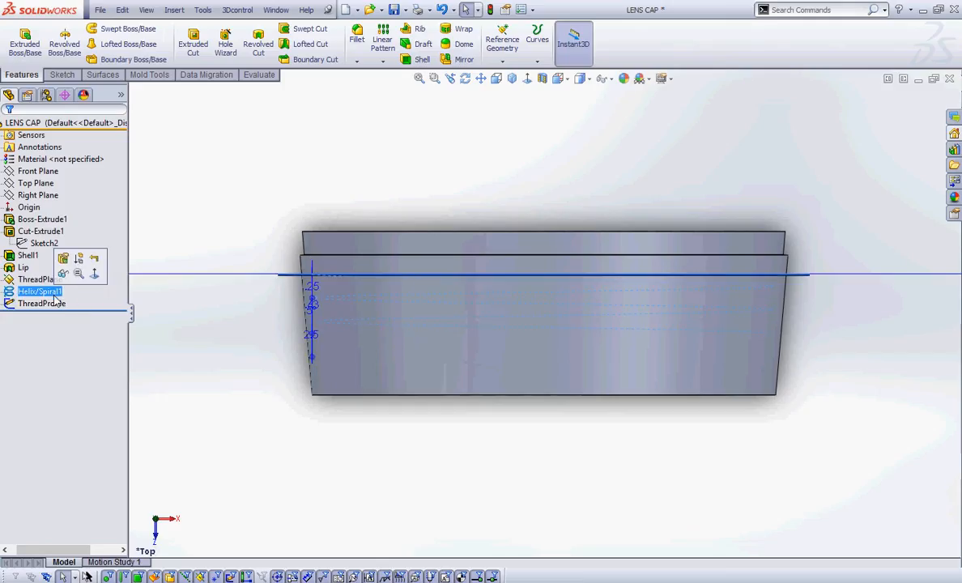
pyautogui.click(55, 292)
pyautogui.write('ThreadPa')
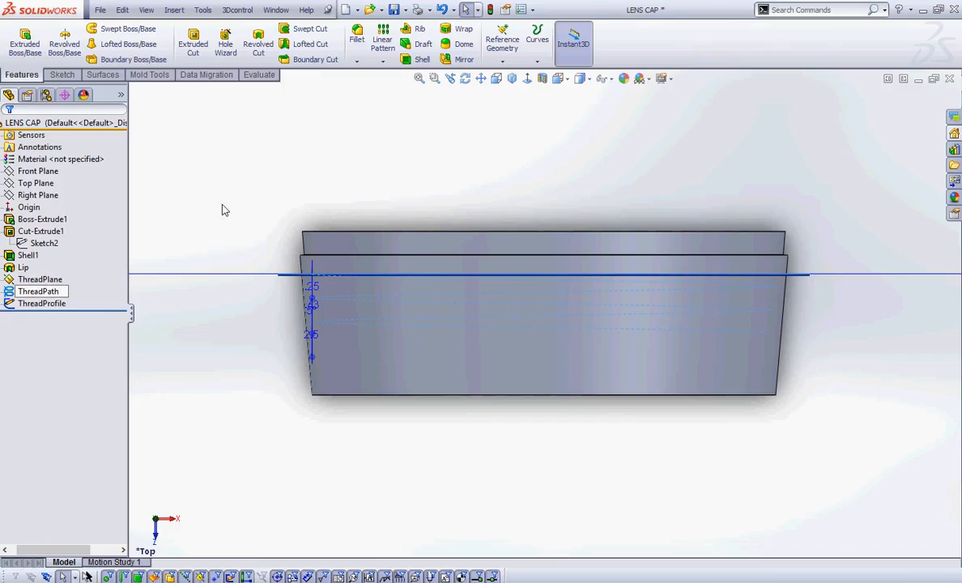
pyautogui.write('th')
pyautogui.press('Return')
pyautogui.click(393, 10)
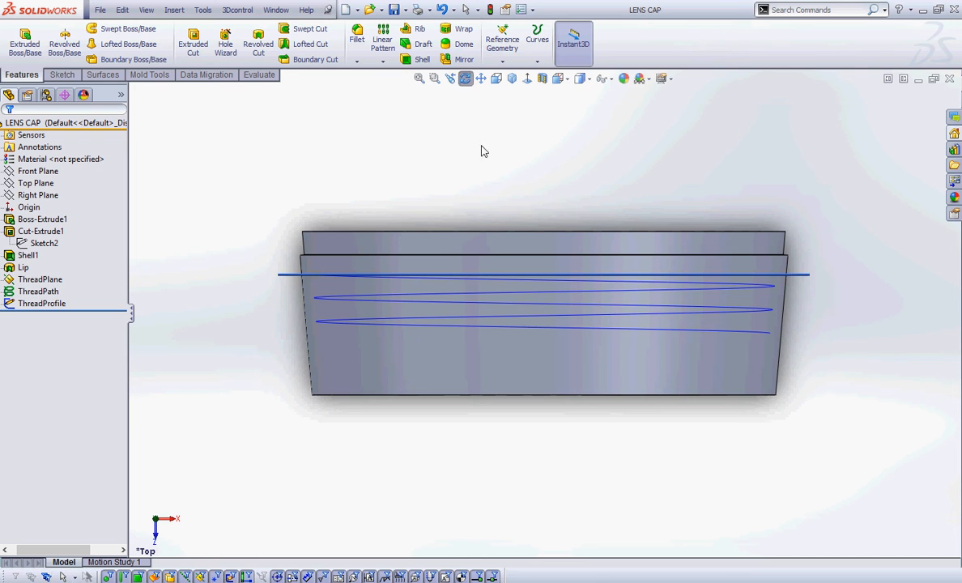
# - Show the lens cap in wireframe, with the thread profile at the start of the helix in close view
pyautogui.moveTo(484, 151); pyautogui.dragTo(450, 356, button='middle')
pyautogui.click(41, 302)
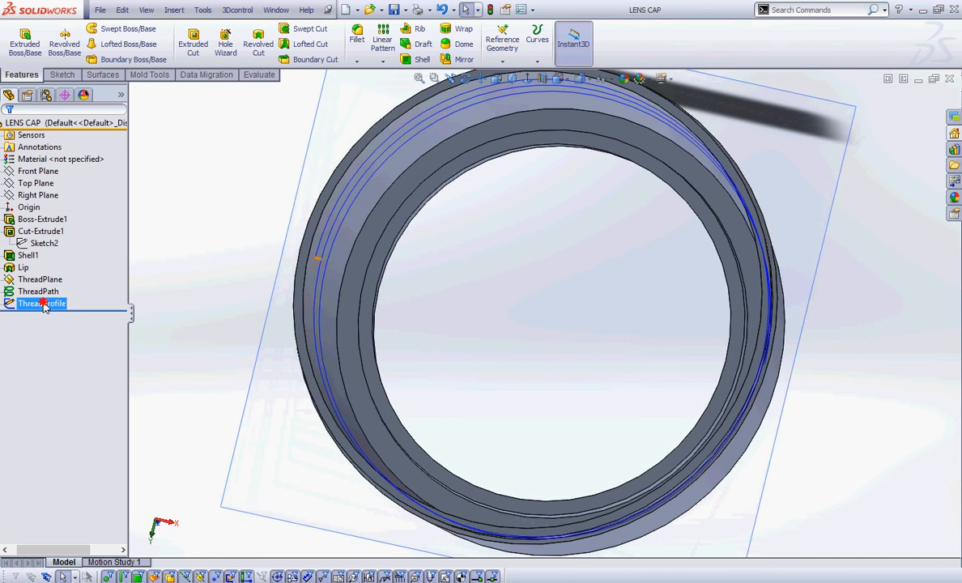
pyautogui.scroll(-5, 311, 247)
pyautogui.scroll(-4, 333, 311)
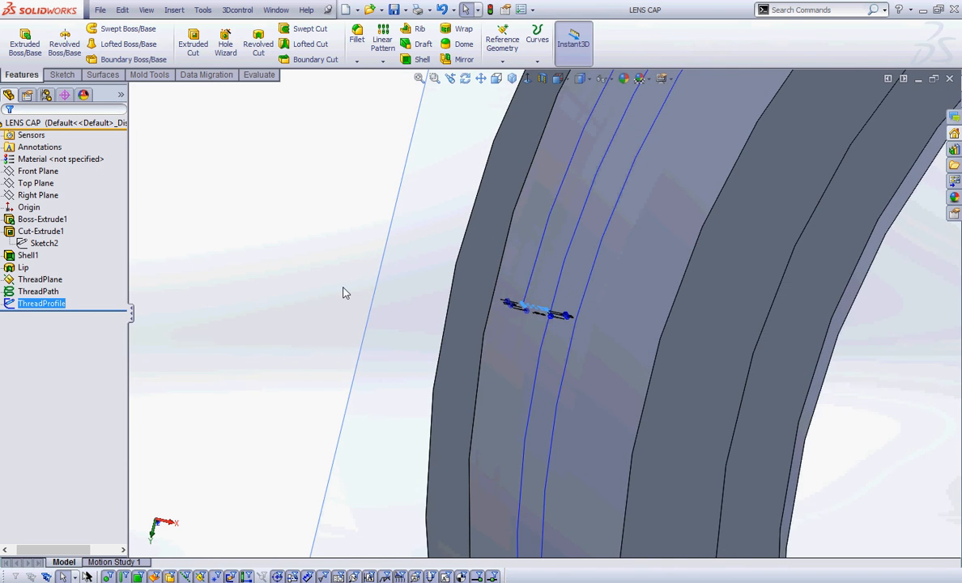
pyautogui.moveTo(344, 292)
pyautogui.mouseDown(button='middle')
pyautogui.moveTo(304, 366)
pyautogui.moveTo(336, 296)
pyautogui.mouseUp(button='middle')
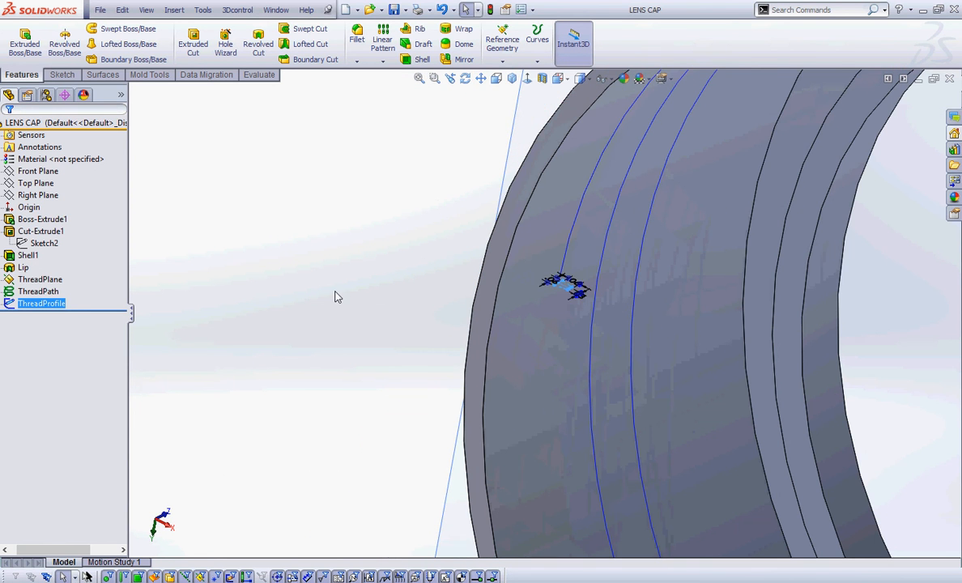
pyautogui.press('Escape')
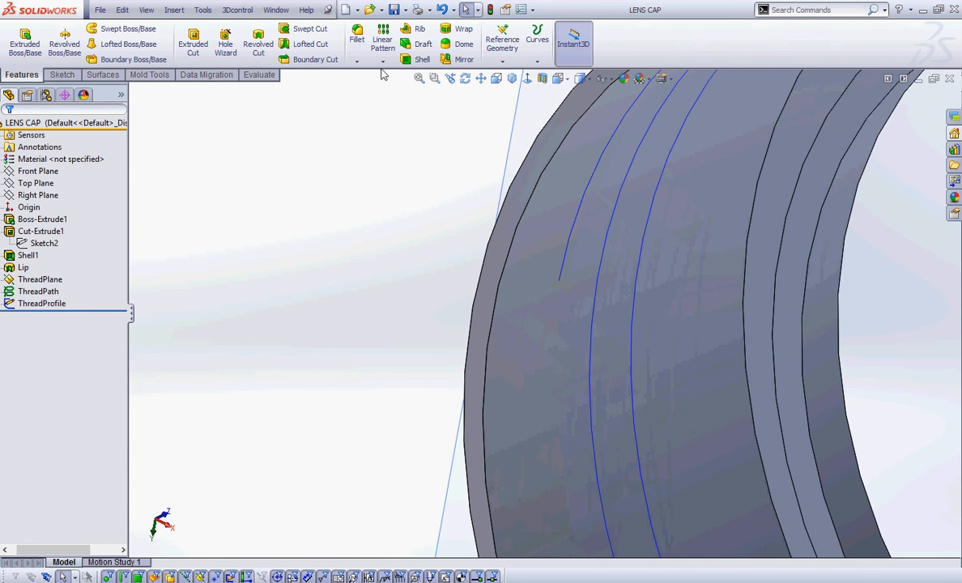
pyautogui.click(586, 78)
pyautogui.click(579, 151)
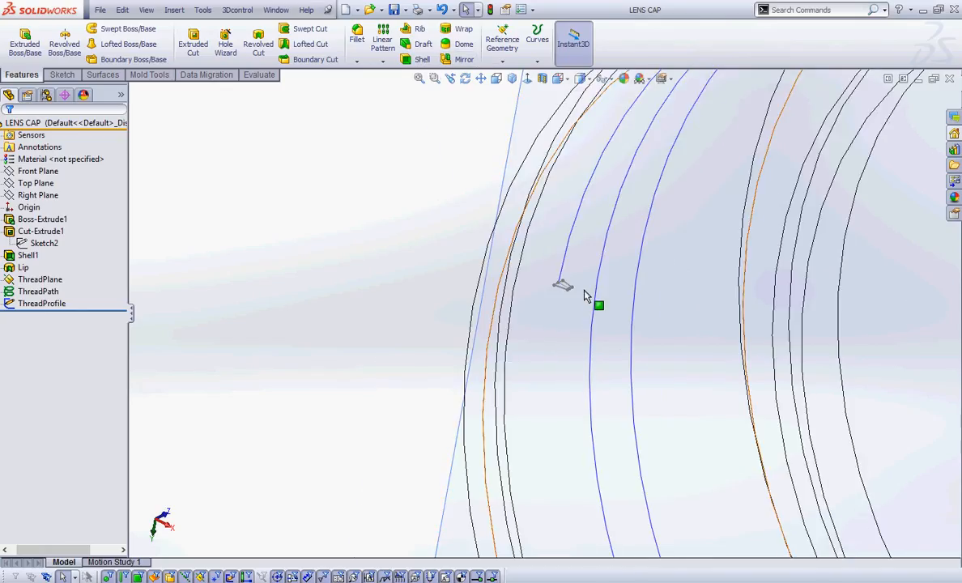
pyautogui.scroll(-3, 584, 296)
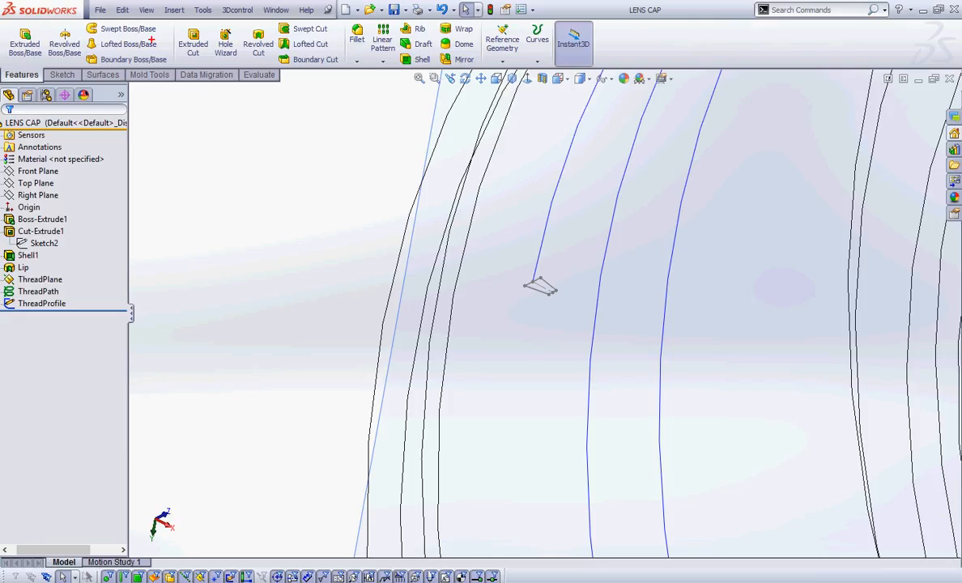
# - Create a Swept Boss/Base with ThreadProfile as the profile and ThreadPath as the path
pyautogui.moveTo(81, 36); pyautogui.dragTo(60, 35)
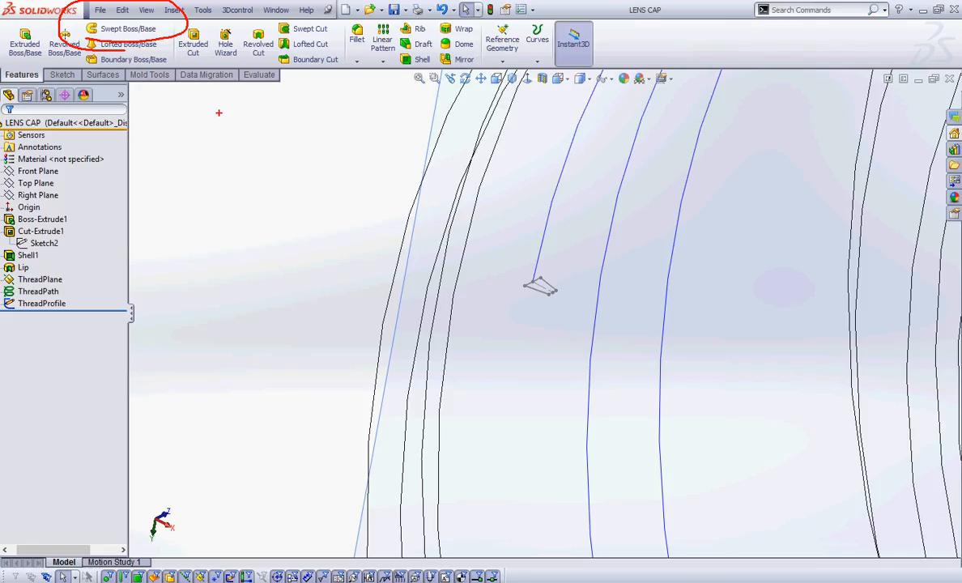
pyautogui.press('Escape')
pyautogui.click(107, 29)
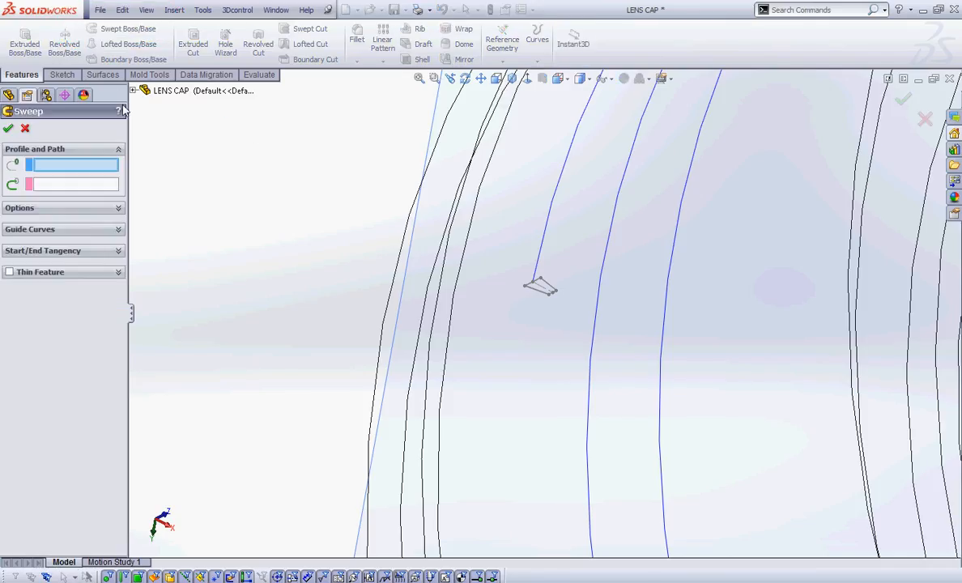
pyautogui.click(135, 90)
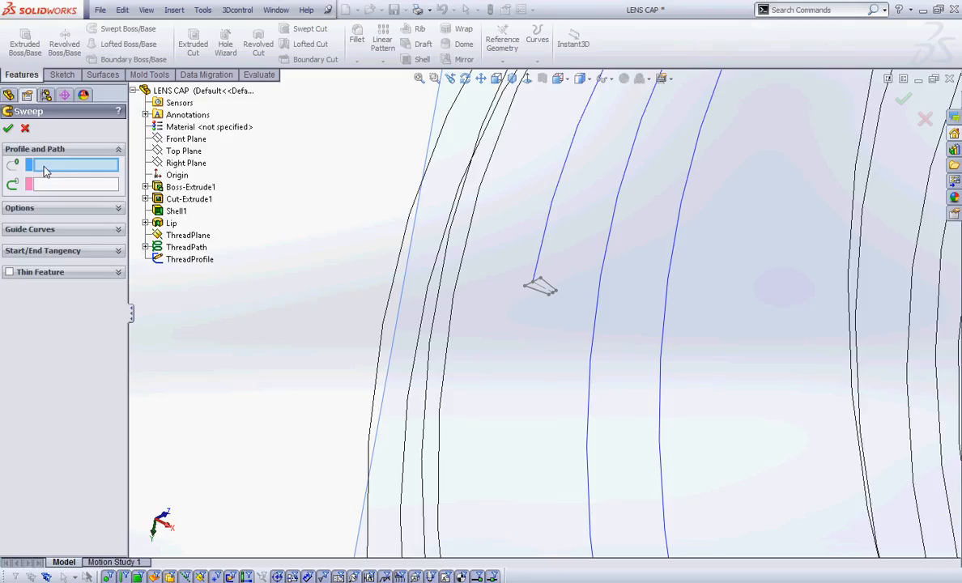
pyautogui.click(189, 260)
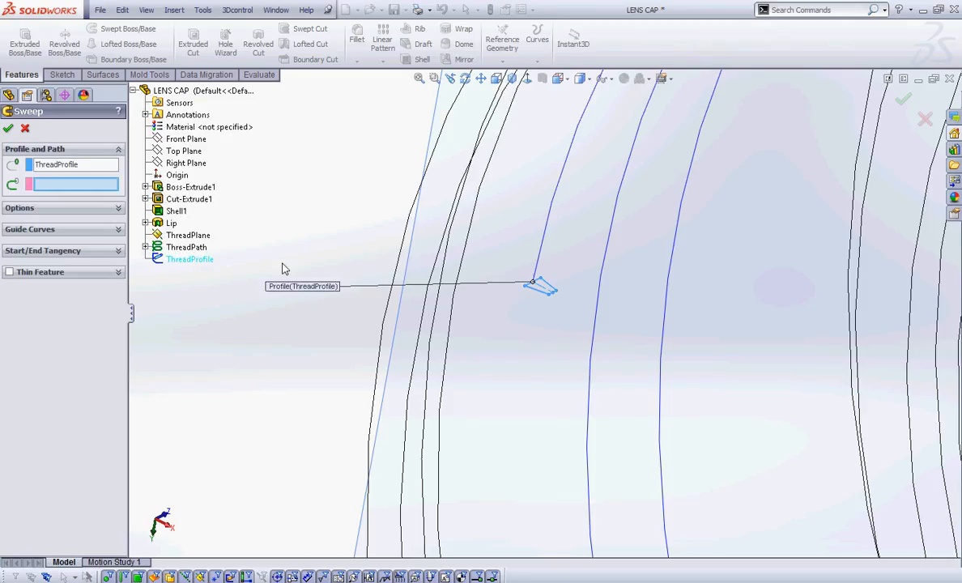
pyautogui.click(190, 247)
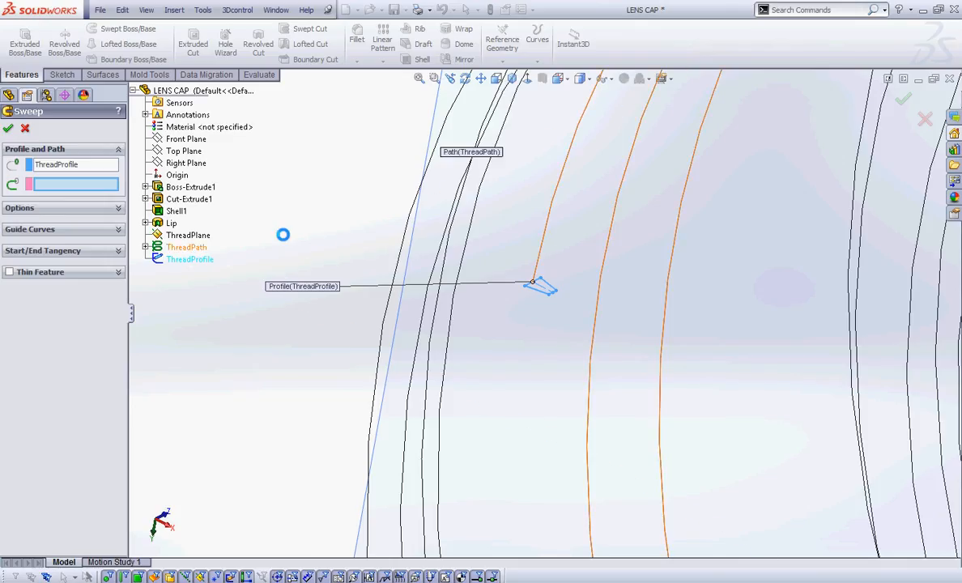
pyautogui.click(7, 129)
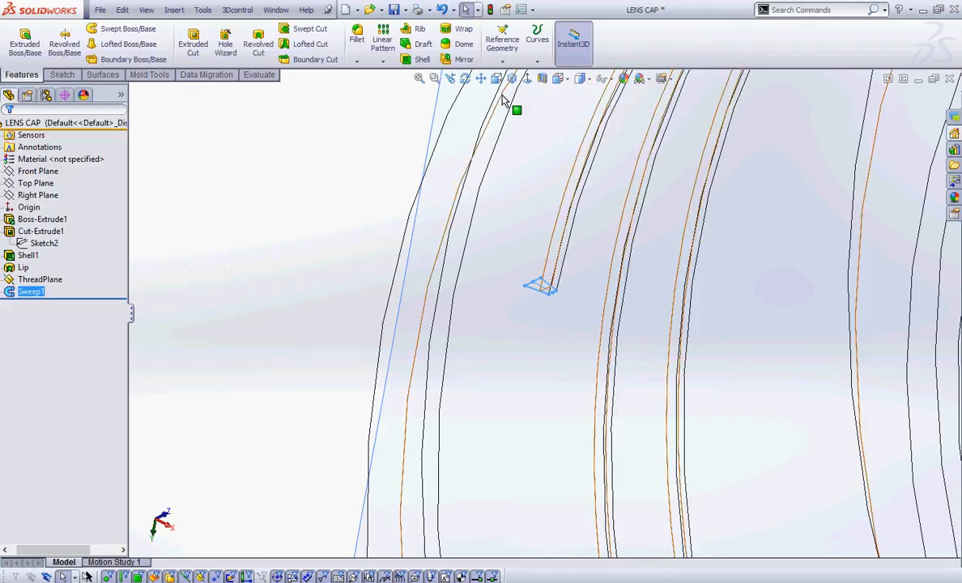
# - Display the lens cap as shaded with edges and turn it to show the swept thread inside
pyautogui.click(588, 79)
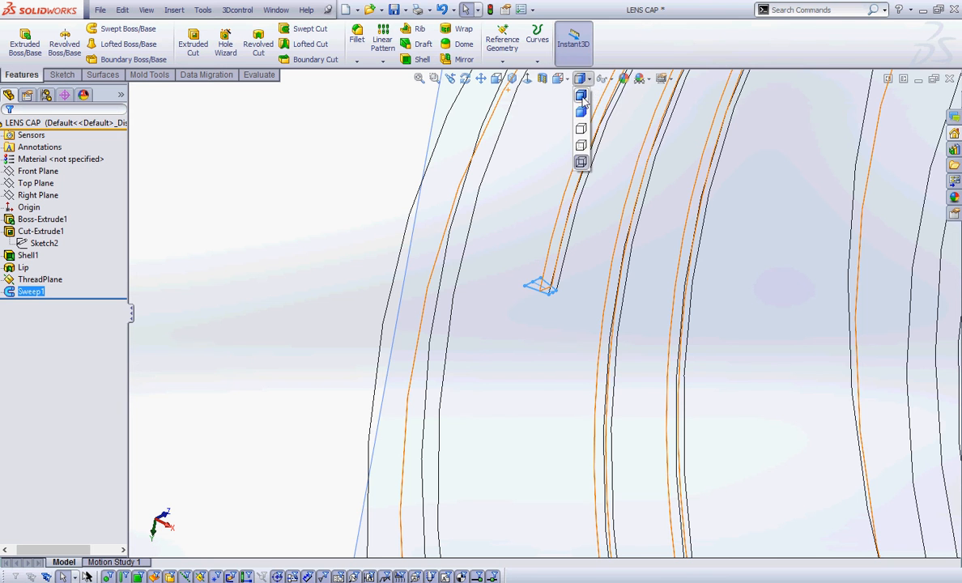
pyautogui.click(579, 87)
pyautogui.scroll(3, 318, 218)
pyautogui.scroll(3, 399, 254)
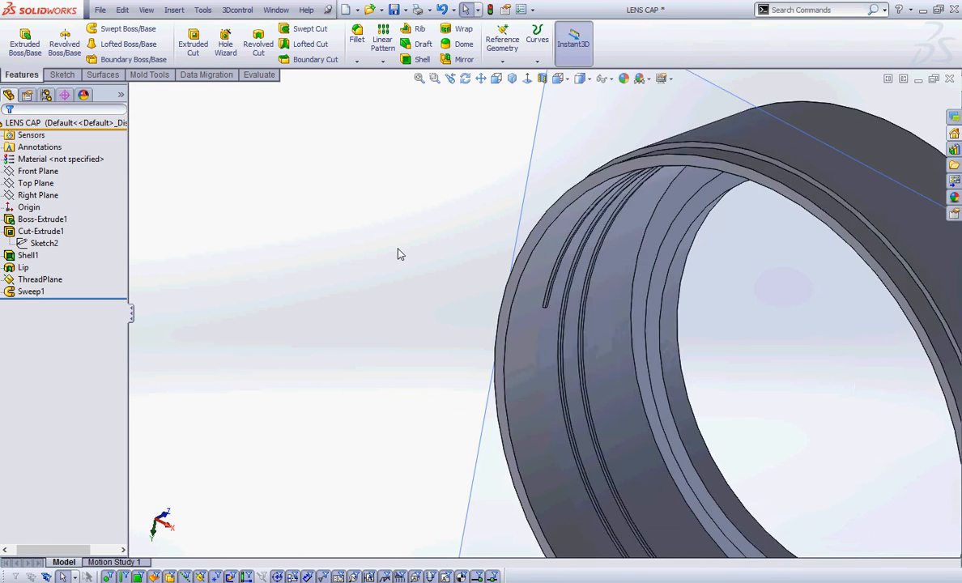
pyautogui.moveTo(417, 309); pyautogui.dragTo(434, 125, button='middle')
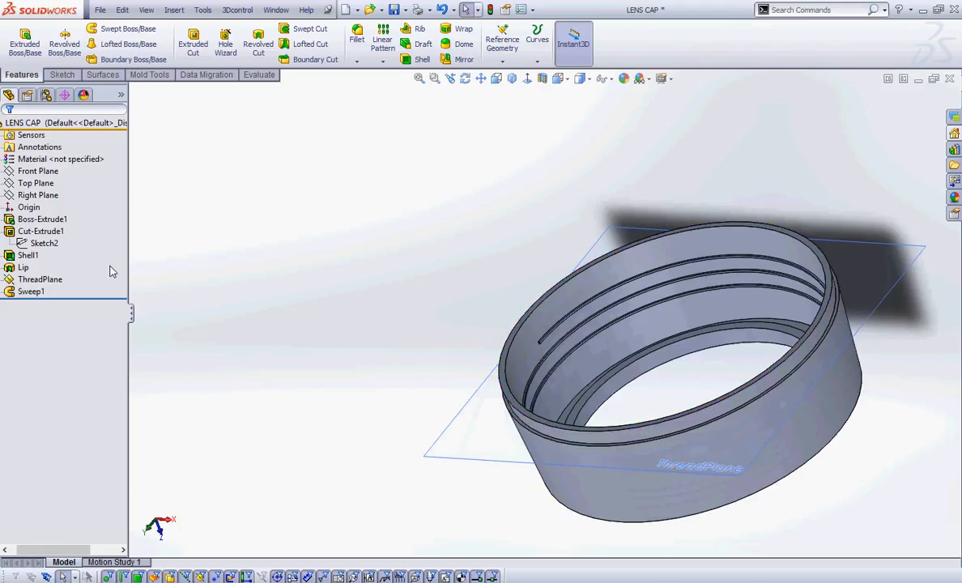
# - Hide the ThreadPlane reference plane
pyautogui.click(52, 279)
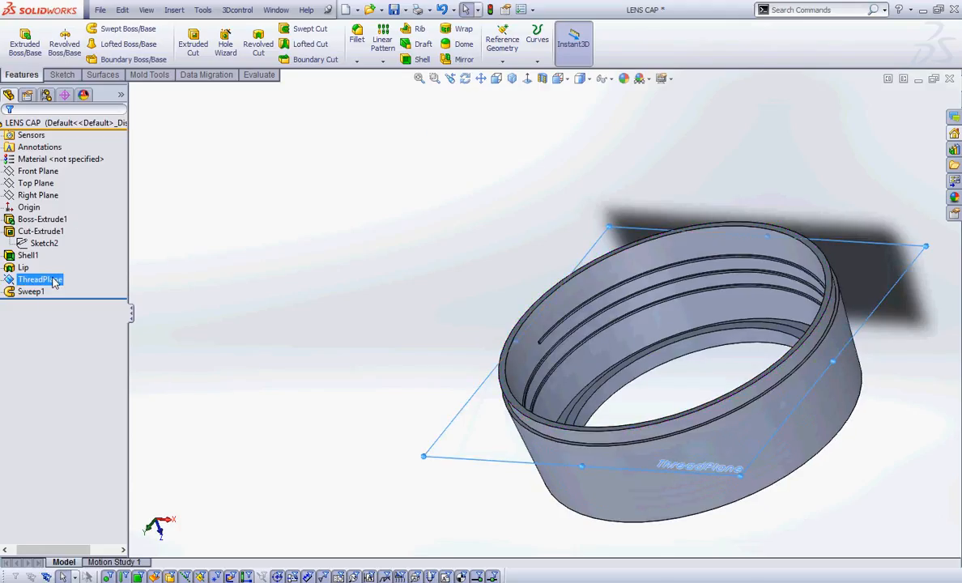
pyautogui.rightClick(51, 279)
pyautogui.click(75, 257)
pyautogui.scroll(-3, 381, 291)
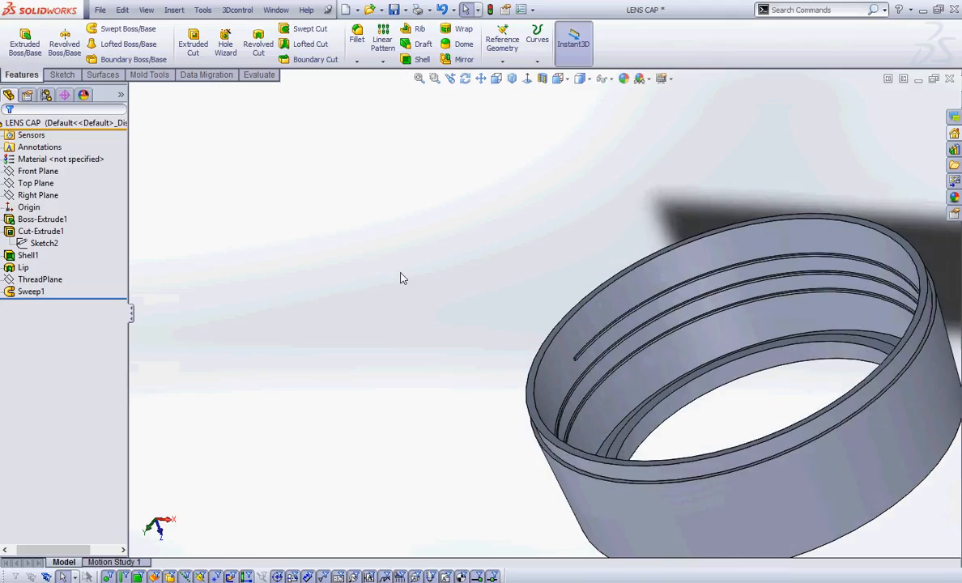
pyautogui.scroll(5, 449, 320)
pyautogui.moveTo(508, 407); pyautogui.dragTo(487, 408, button='middle')
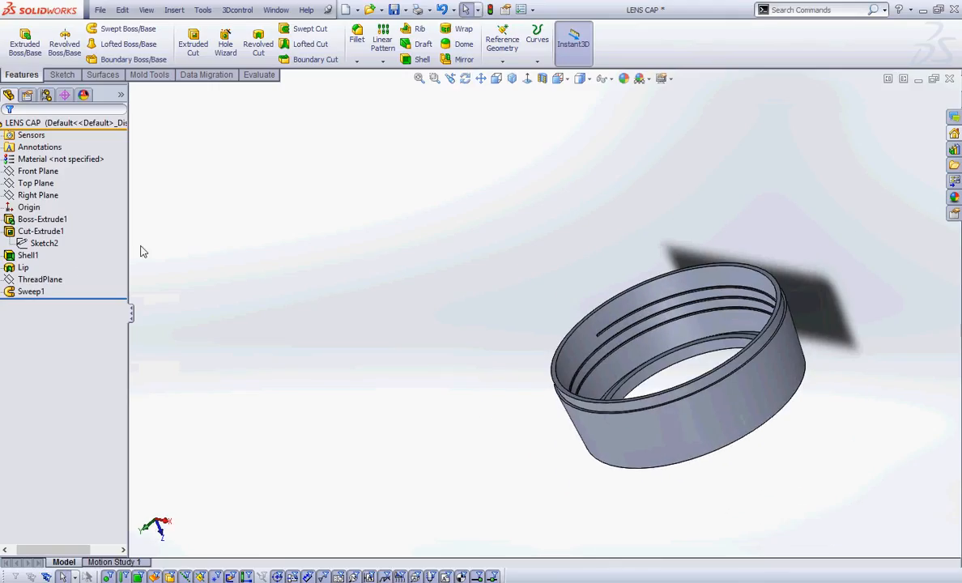
# - Rename the lens cap's Sweep1 feature as Thread
pyautogui.click(30, 293)
pyautogui.click(31, 292)
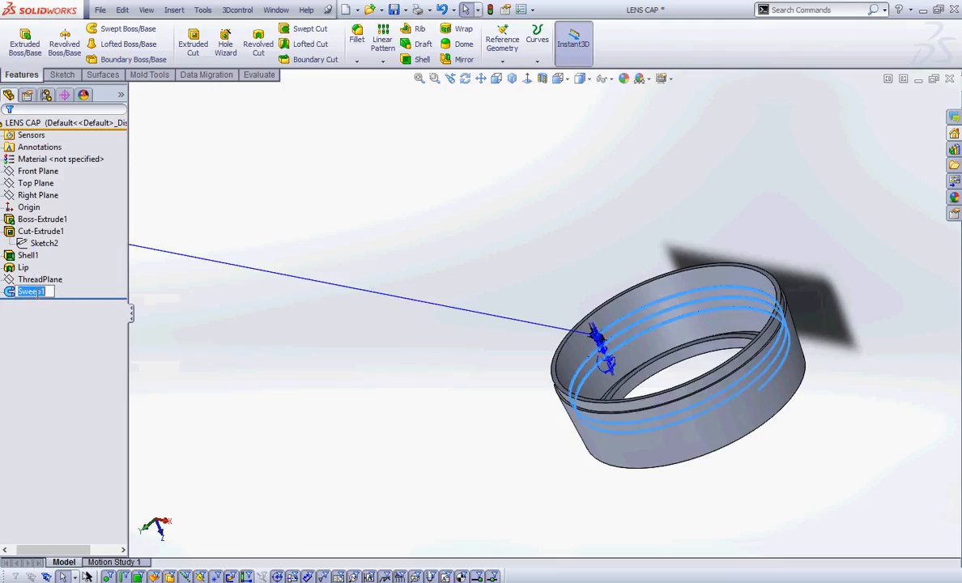
pyautogui.press('BackSpace')
pyautogui.write('Thread')
pyautogui.press('Return')
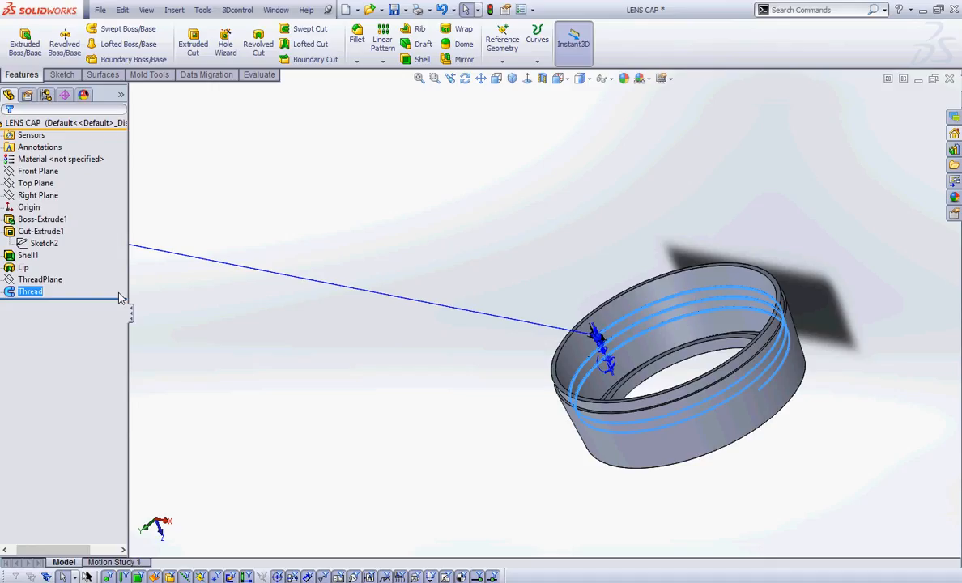
pyautogui.click(518, 233)
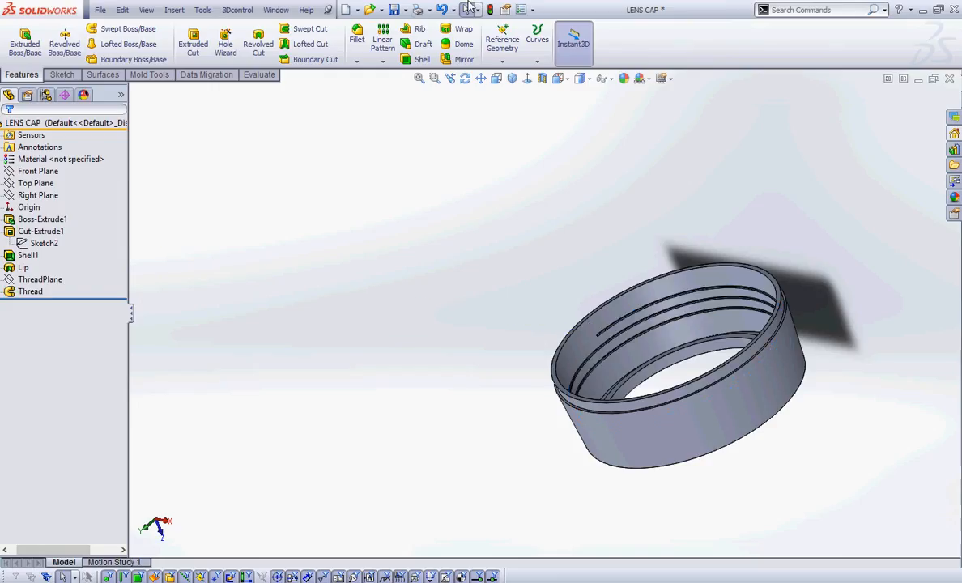
# - Save the lens cap part
pyautogui.click(393, 10)
pyautogui.scroll(-5, 637, 363)
pyautogui.scroll(5, 637, 358)
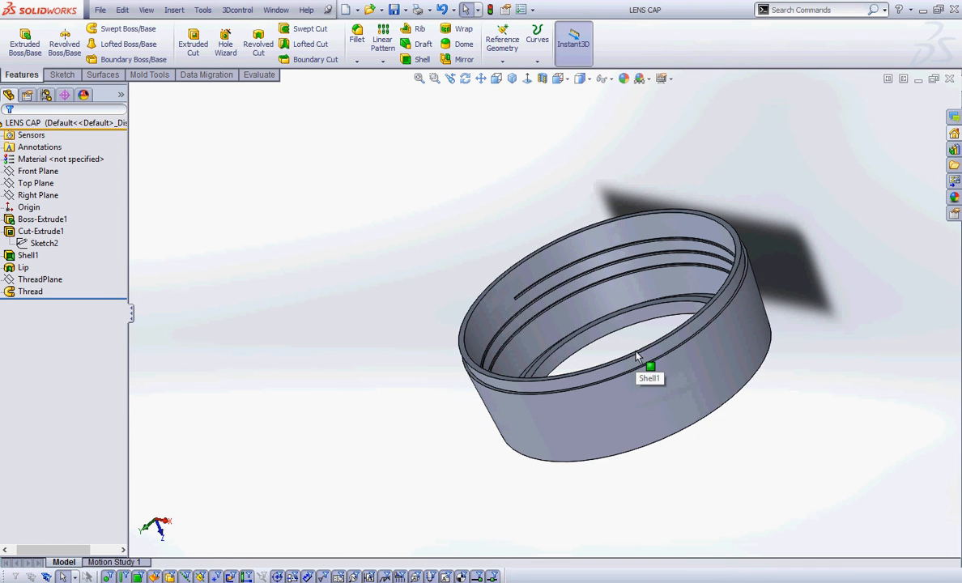
pyautogui.moveTo(635, 356)
pyautogui.mouseDown(button='middle')
pyautogui.moveTo(660, 348)
pyautogui.moveTo(704, 377)
pyautogui.moveTo(661, 378)
pyautogui.moveTo(625, 355)
pyautogui.mouseUp(button='middle')
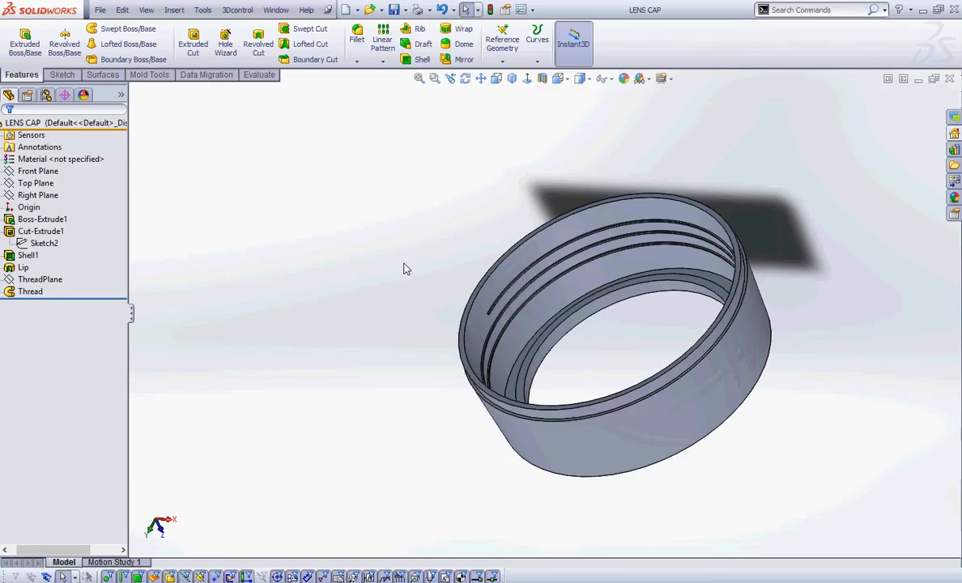
# - Create a new assembly from the Tutorial assem template and place the LENS CAP part at its origin
pyautogui.click(357, 10)
pyautogui.click(357, 51)
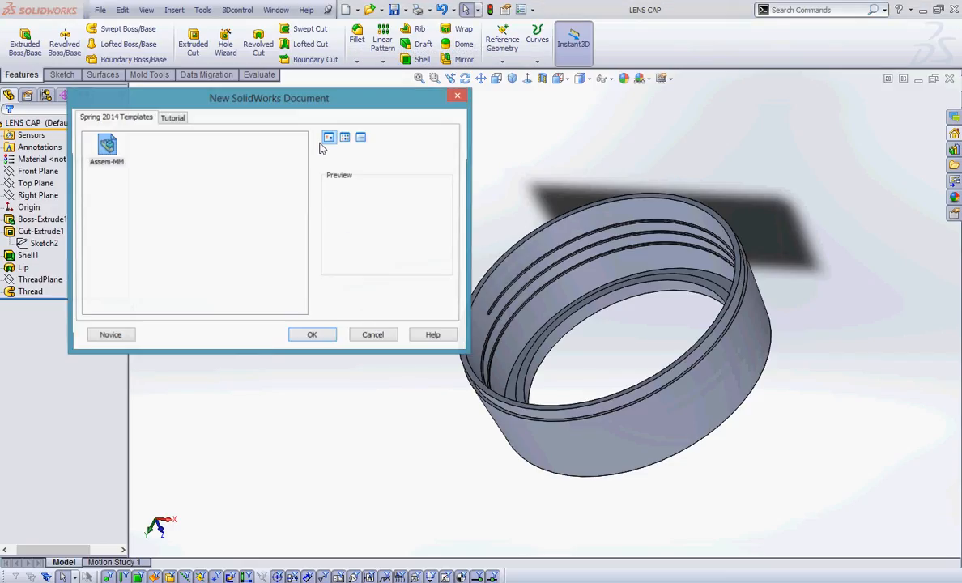
pyautogui.click(106, 146)
pyautogui.click(170, 118)
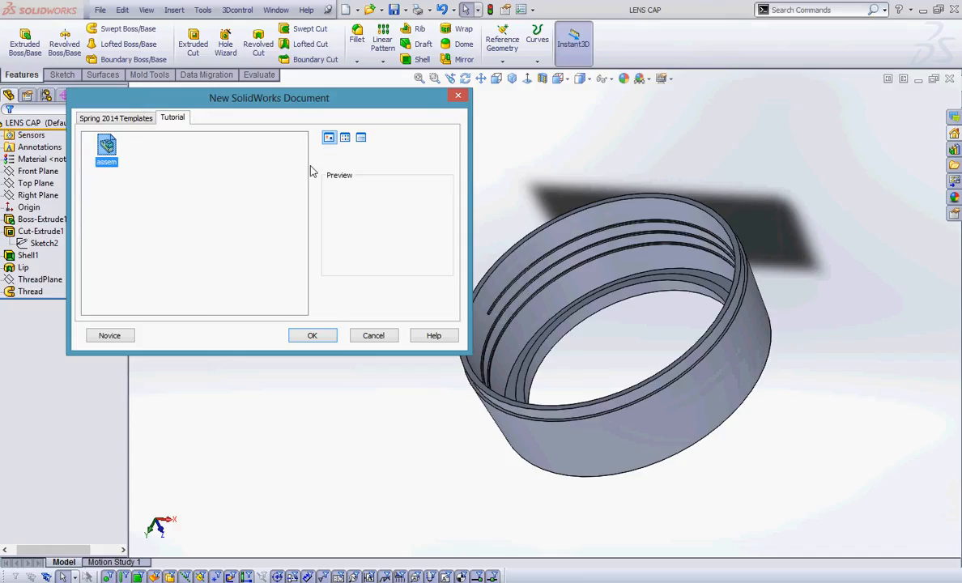
pyautogui.click(301, 336)
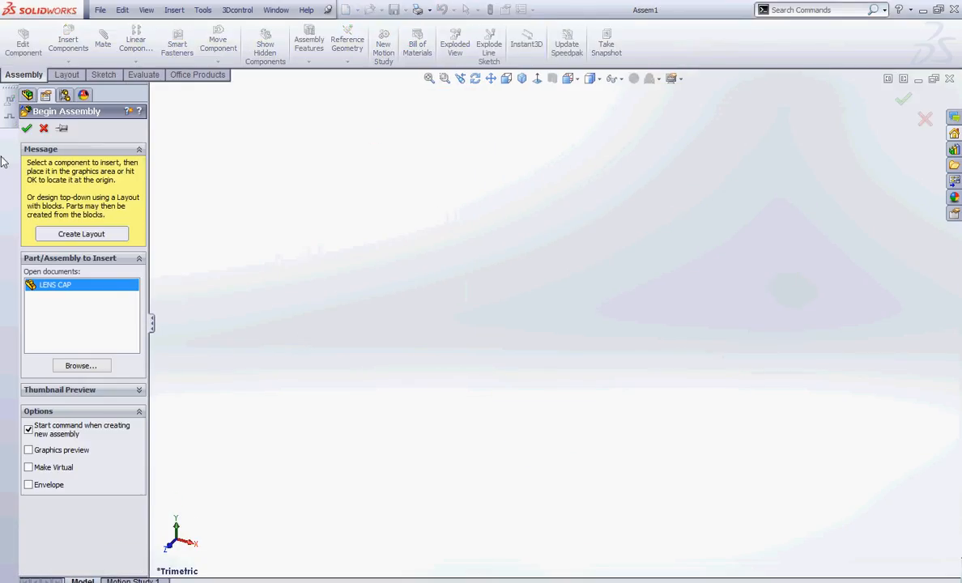
pyautogui.click(26, 128)
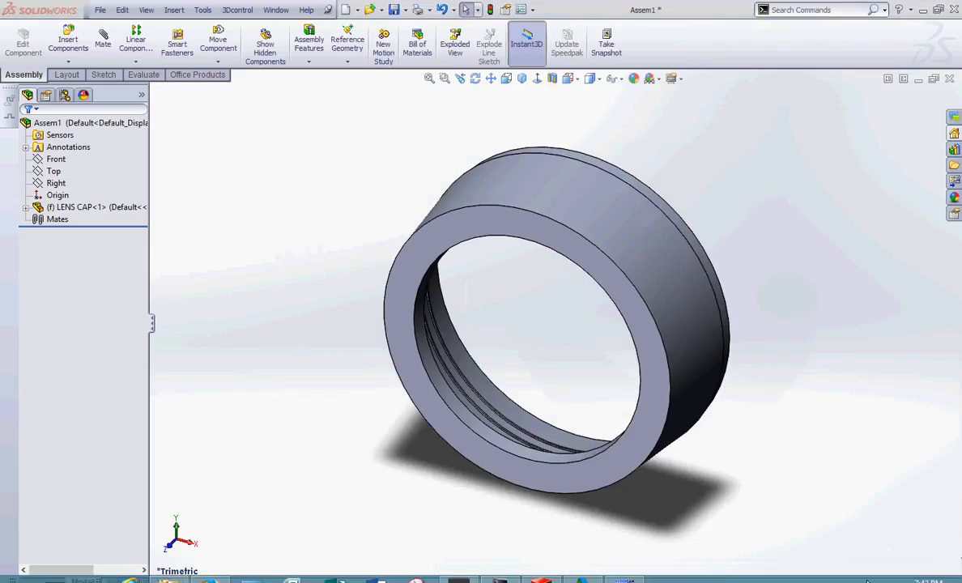
# - Set the assembly's document units to IPS (inch, pound, second)
pyautogui.click(873, 580)
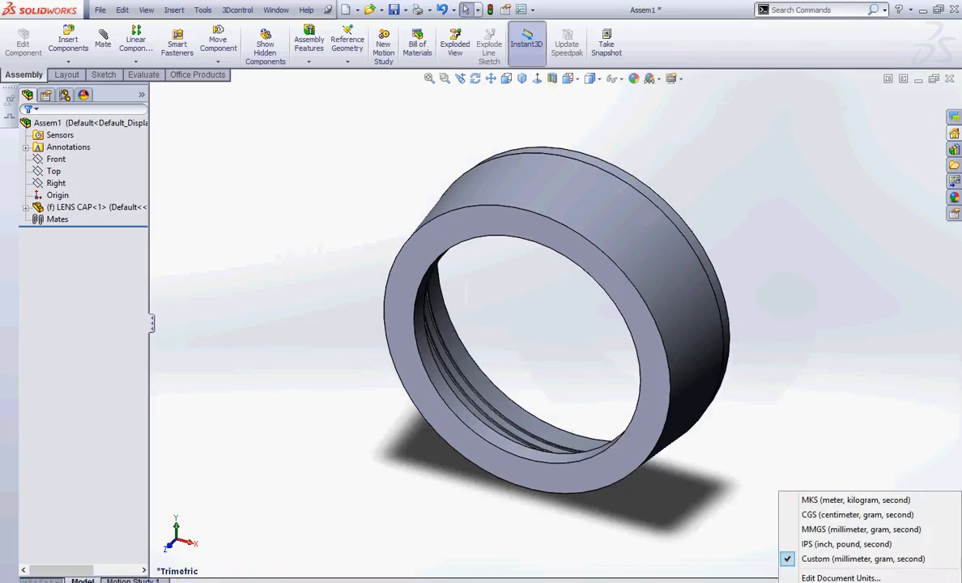
pyautogui.click(876, 547)
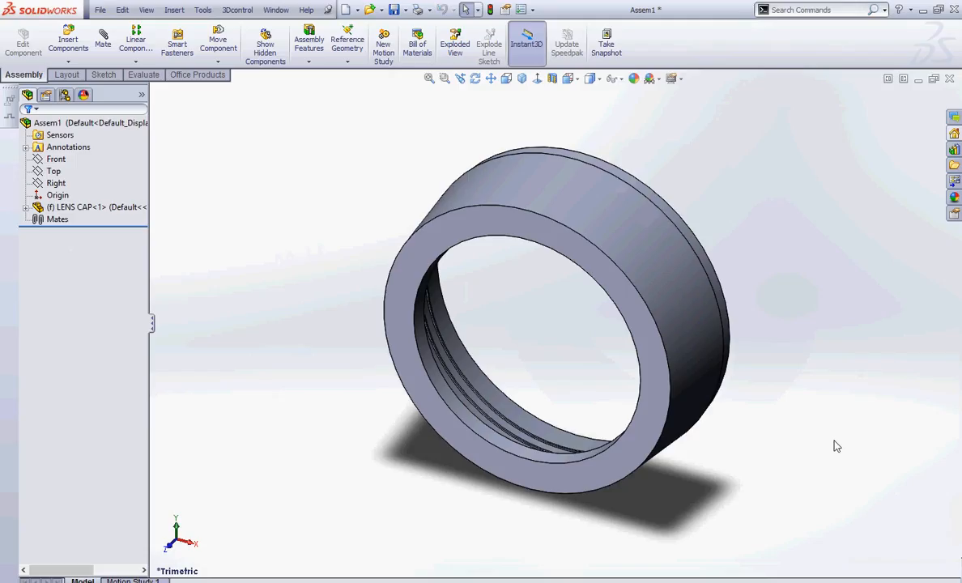
pyautogui.moveTo(792, 416); pyautogui.dragTo(597, 429, button='middle')
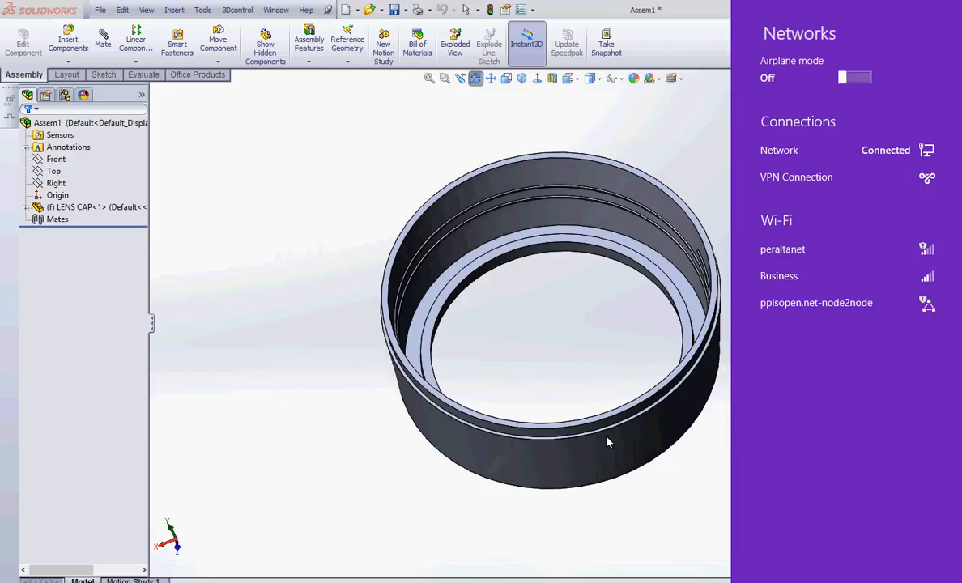
pyautogui.click(695, 500)
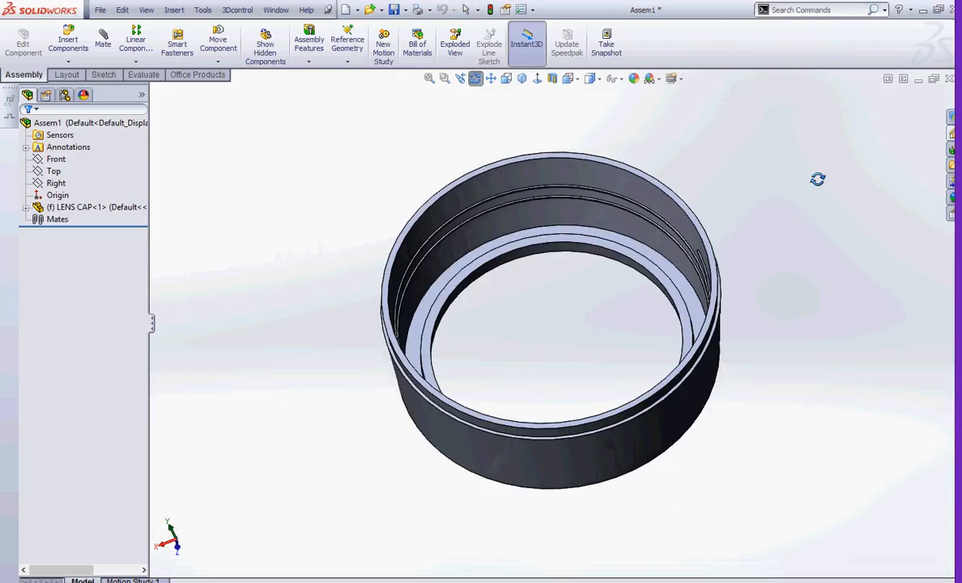
pyautogui.rightClick(382, 145)
pyautogui.click(405, 154)
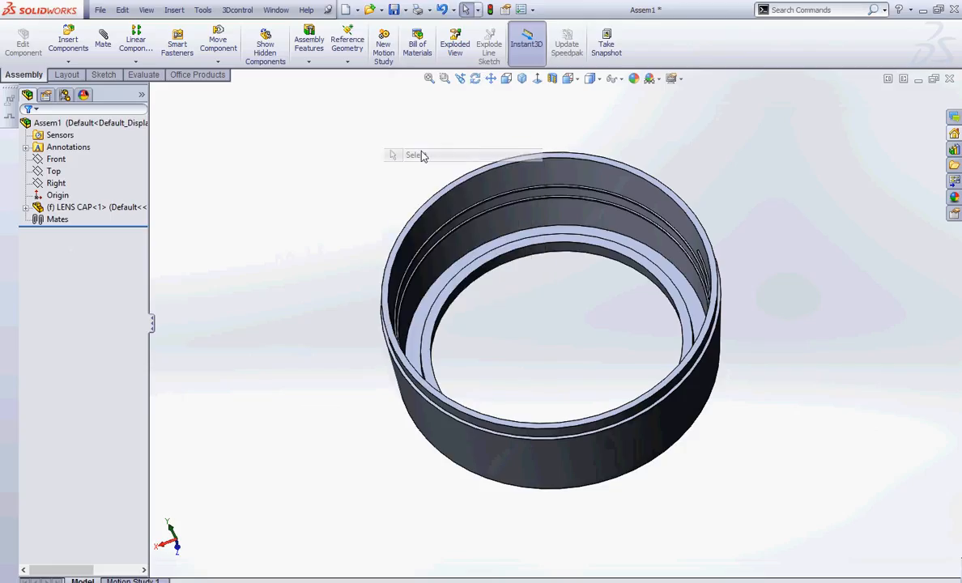
# - Insert the O-RING part from the Spring 2014 Projects folder and place it loosely beside the lens cap
pyautogui.click(69, 41)
pyautogui.click(71, 357)
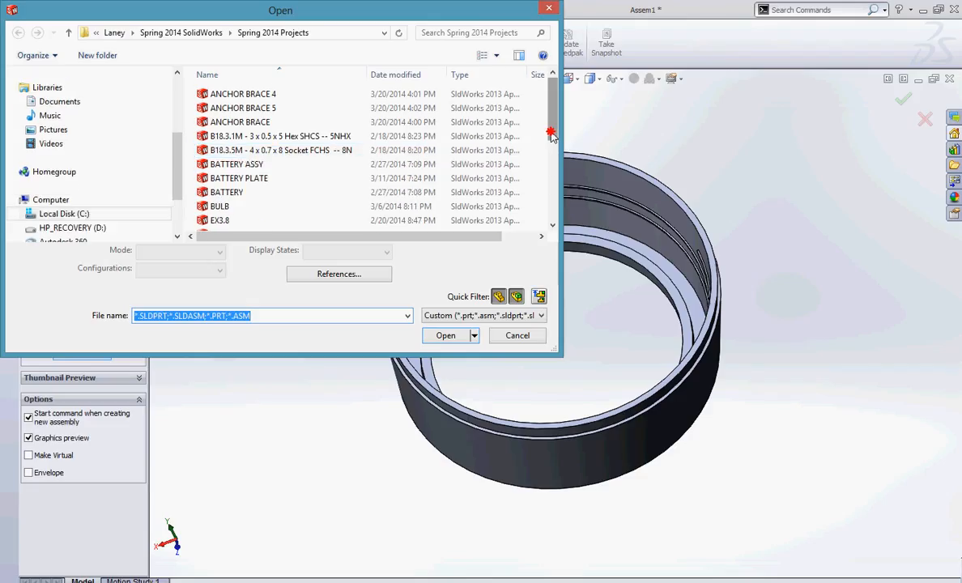
pyautogui.moveTo(554, 133); pyautogui.dragTo(549, 200)
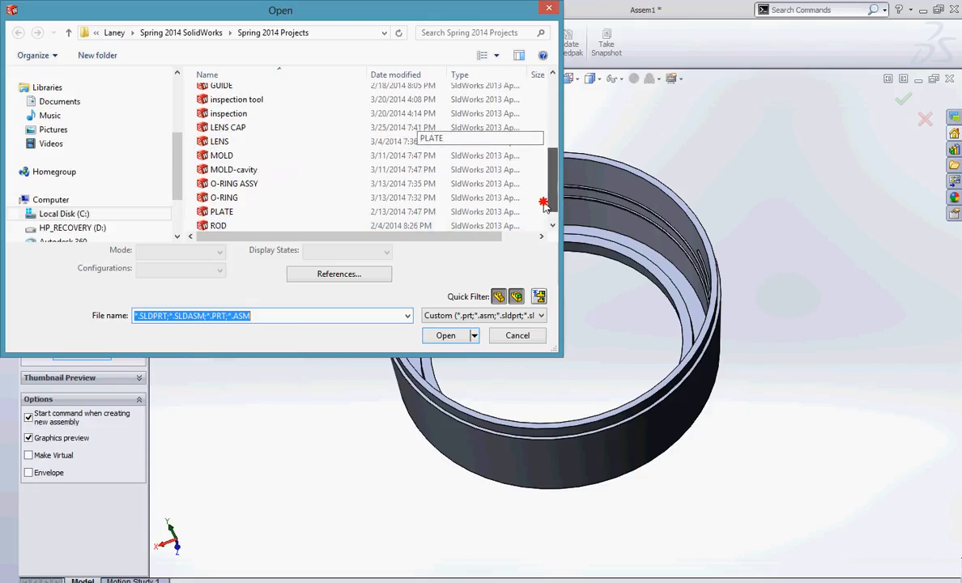
pyautogui.click(251, 201)
pyautogui.click(445, 335)
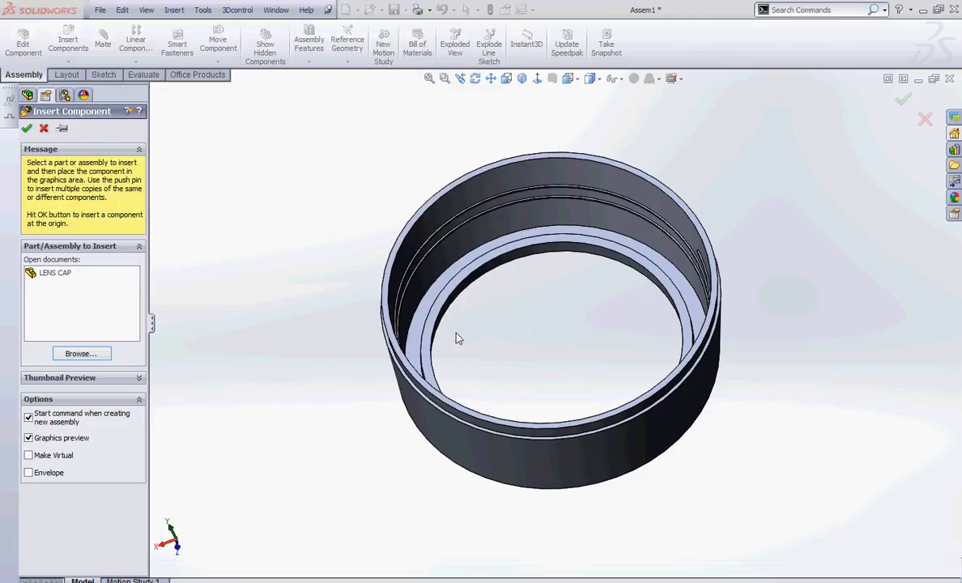
pyautogui.click(356, 166)
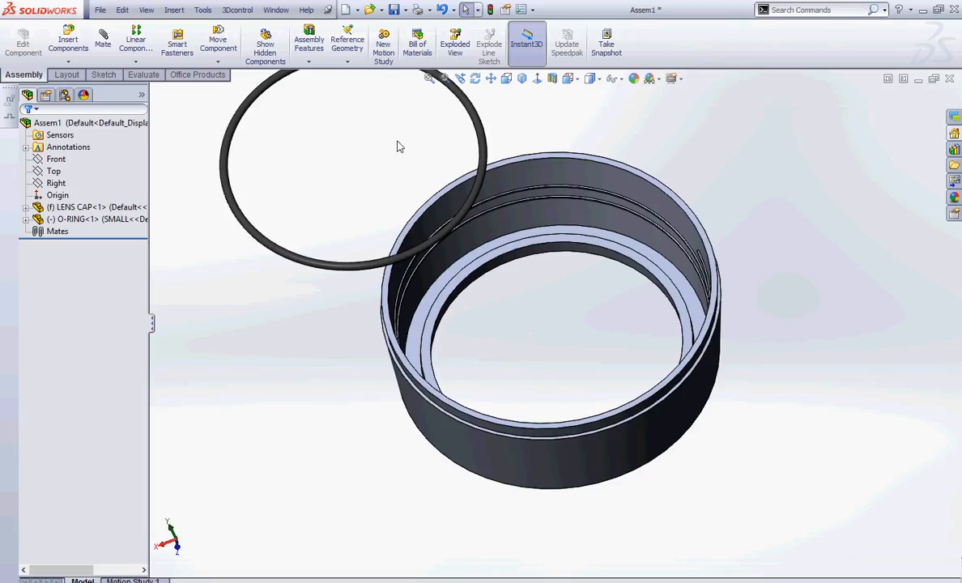
# - Add a coincident mate between the Top Plane of the lens cap and the Top Plane of the O-ring
pyautogui.click(26, 219)
pyautogui.click(26, 207)
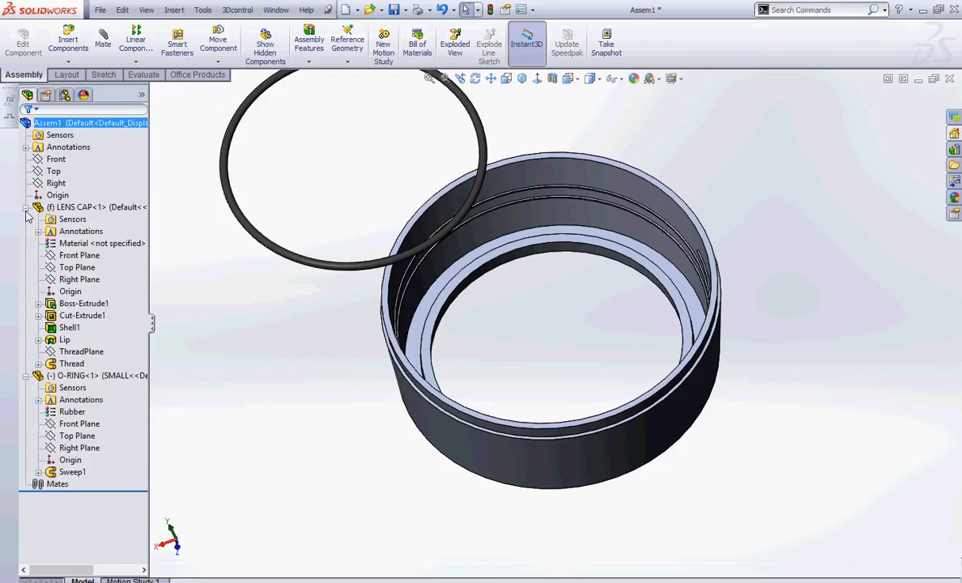
pyautogui.click(103, 40)
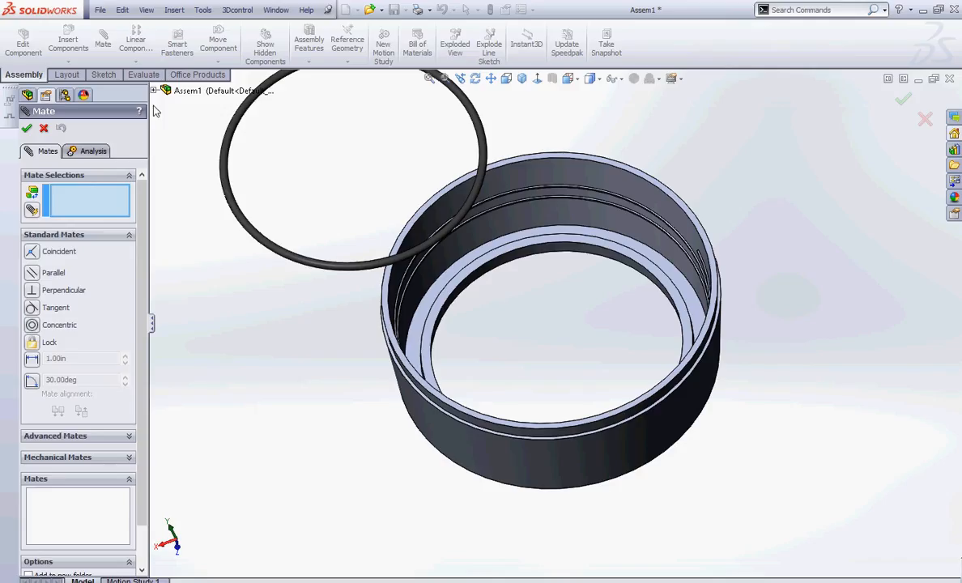
pyautogui.click(153, 90)
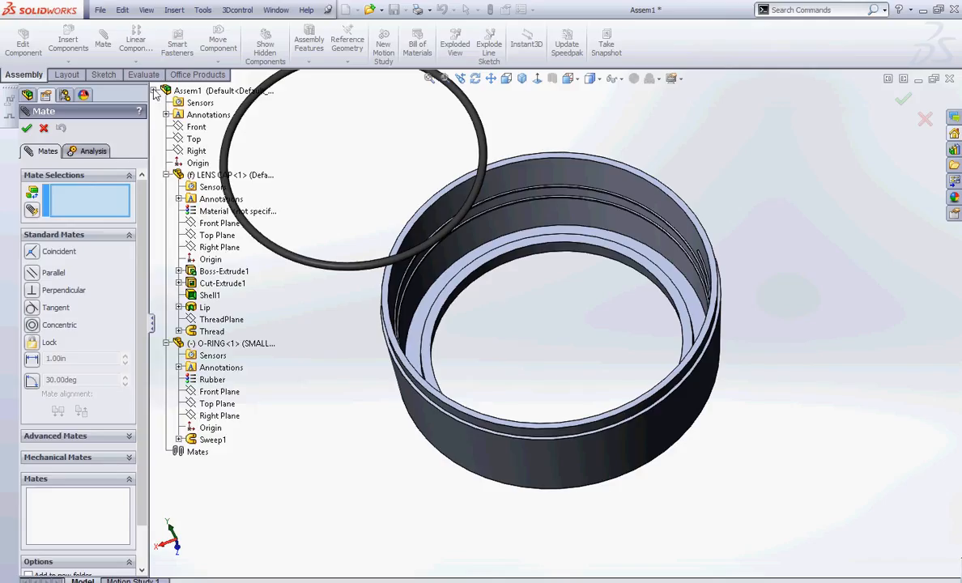
pyautogui.click(224, 235)
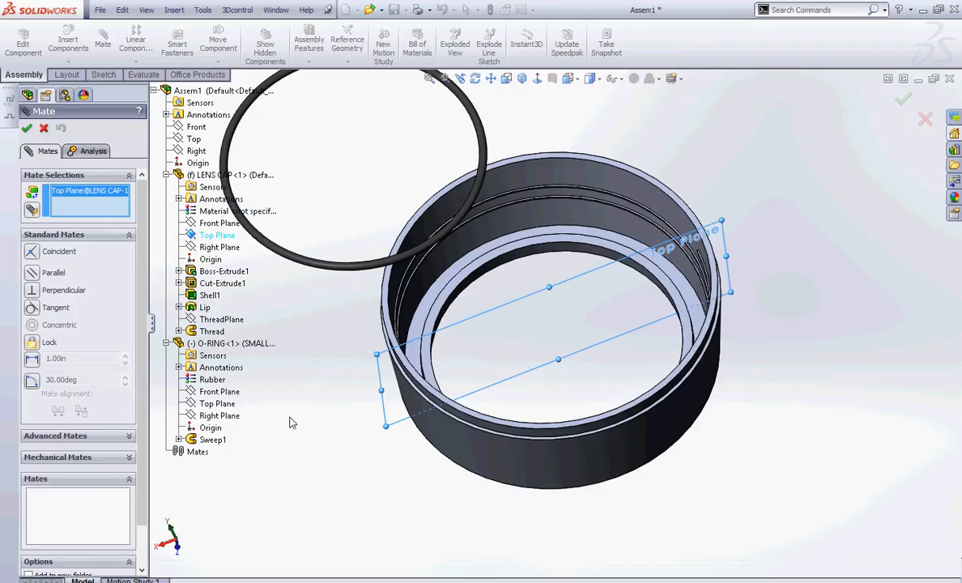
pyautogui.click(220, 403)
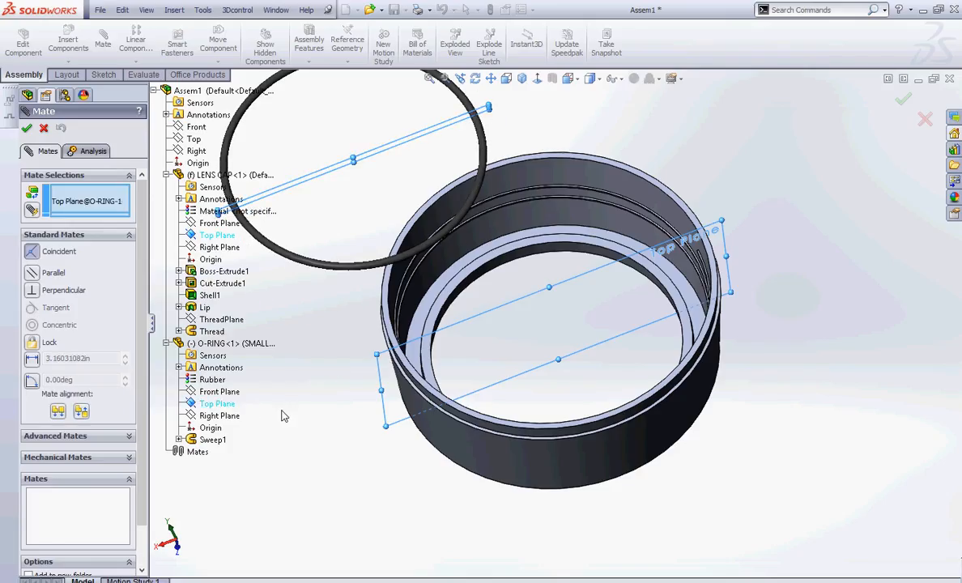
pyautogui.click(265, 433)
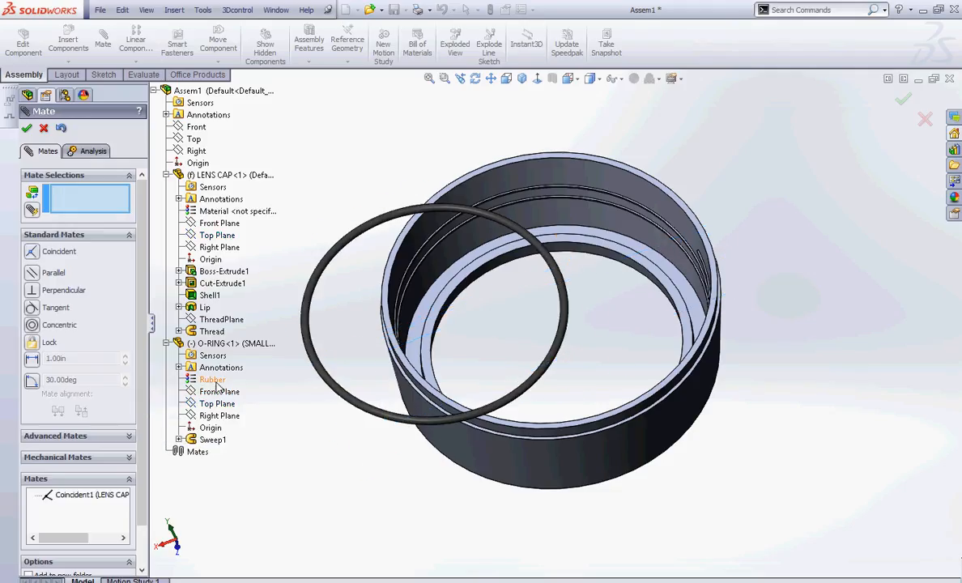
# - Add a coincident mate between the Right Plane of the O-ring and the Right Plane of the lens cap
pyautogui.click(225, 416)
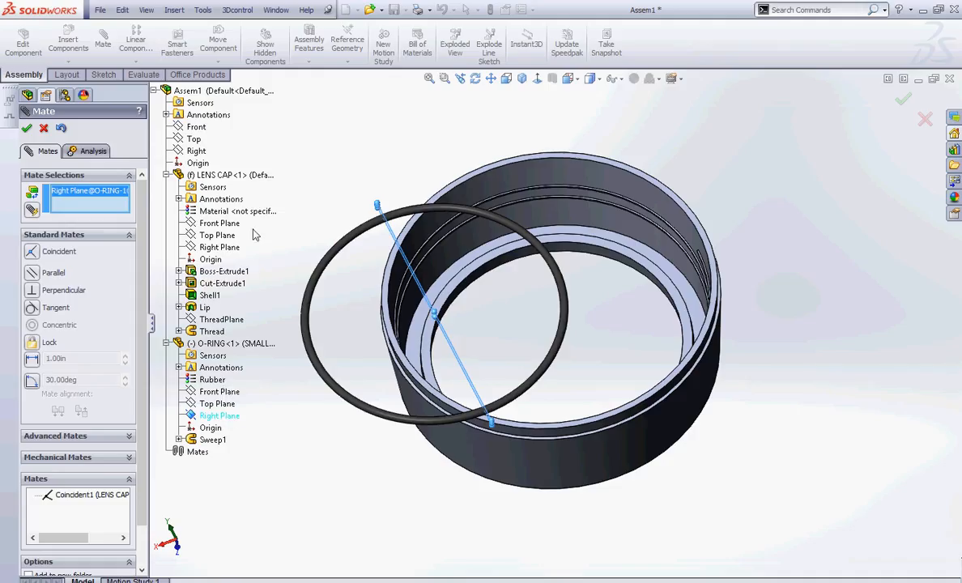
pyautogui.click(222, 248)
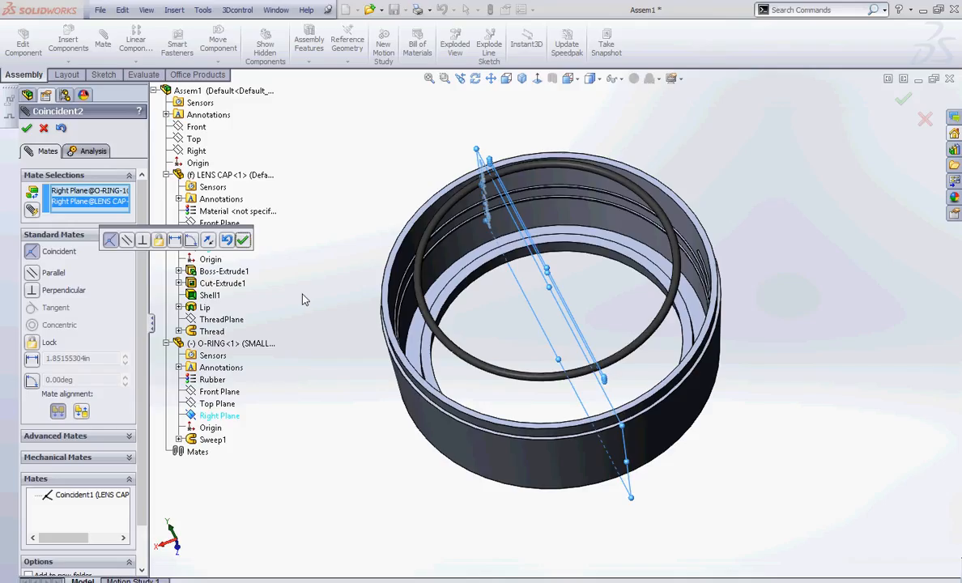
pyautogui.click(242, 239)
# - Add a 0.125 in distance mate between the O-ring's Front Plane and the flat ledge inside the lens cap, and finish mating
pyautogui.moveTo(325, 374); pyautogui.dragTo(311, 398, button='middle')
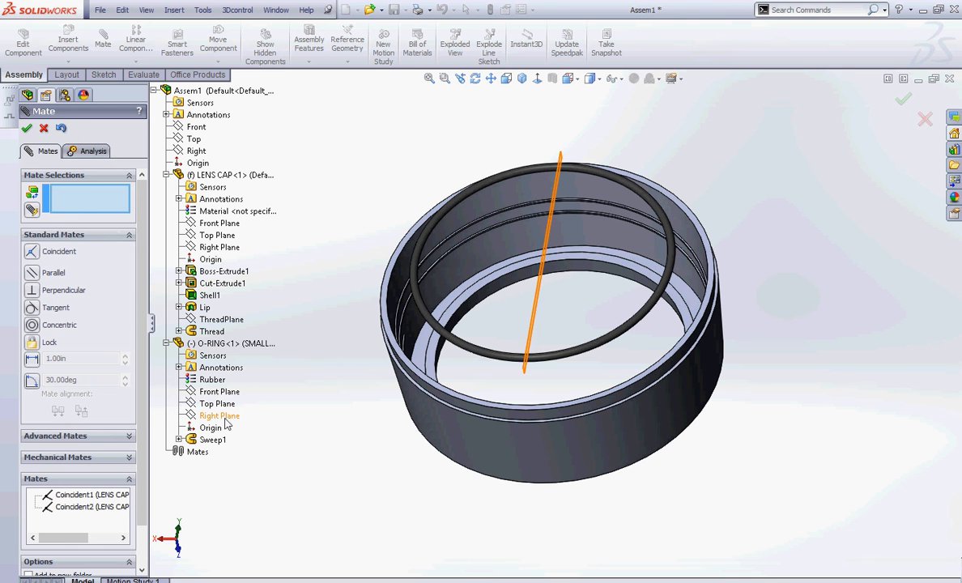
pyautogui.click(219, 392)
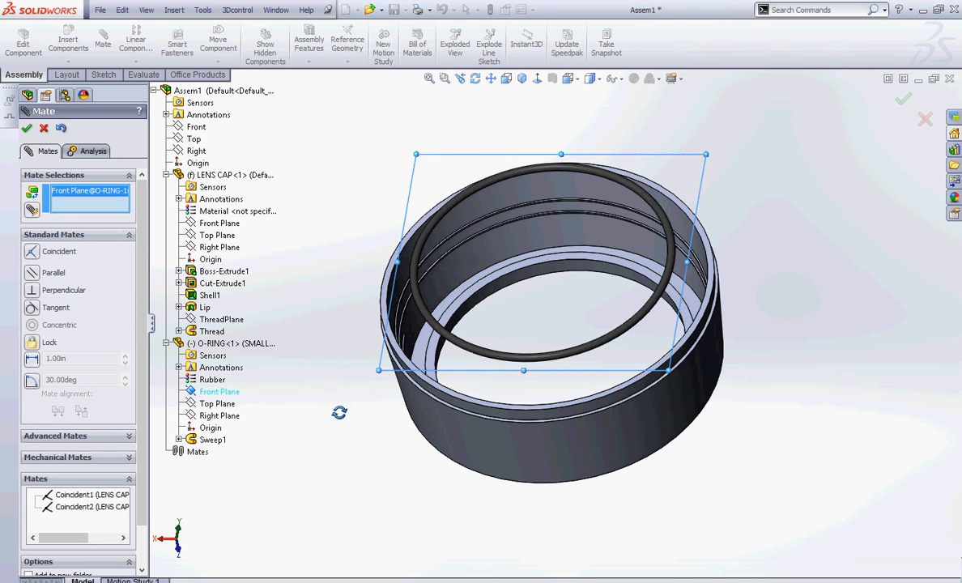
pyautogui.moveTo(280, 412); pyautogui.dragTo(300, 429, button='middle')
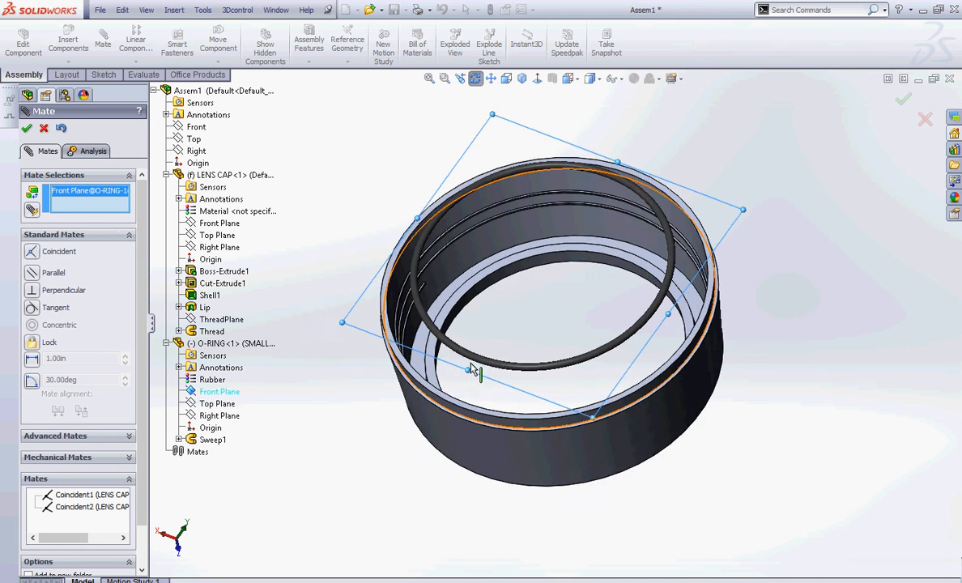
pyautogui.scroll(-4, 436, 343)
pyautogui.click(432, 348)
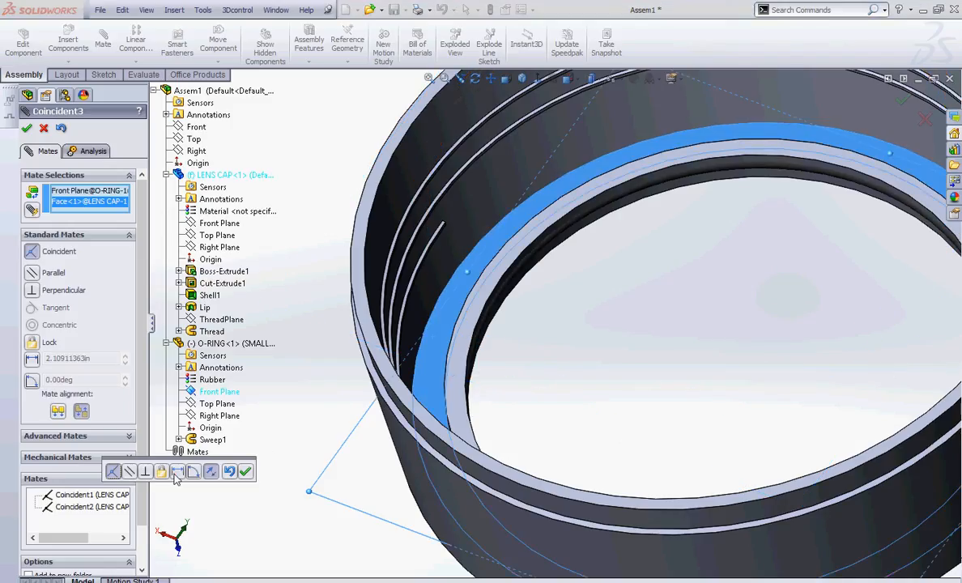
pyautogui.click(177, 471)
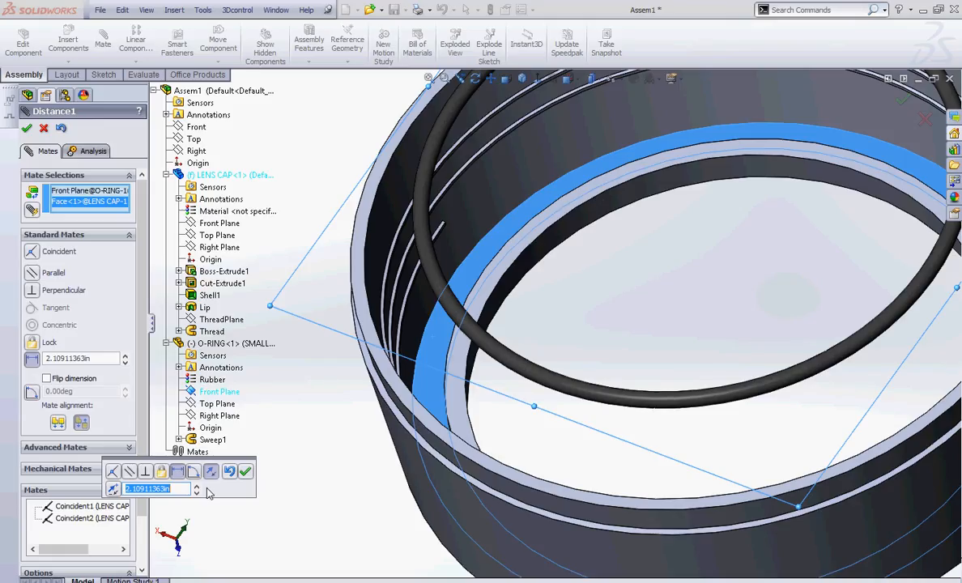
pyautogui.write('.125')
pyautogui.press('Return')
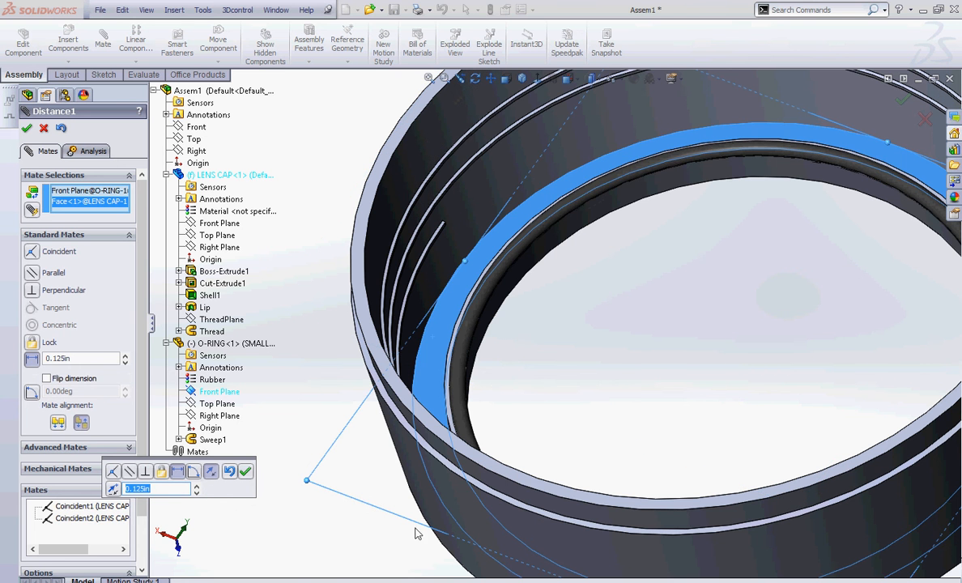
pyautogui.moveTo(385, 483); pyautogui.dragTo(363, 437, button='middle')
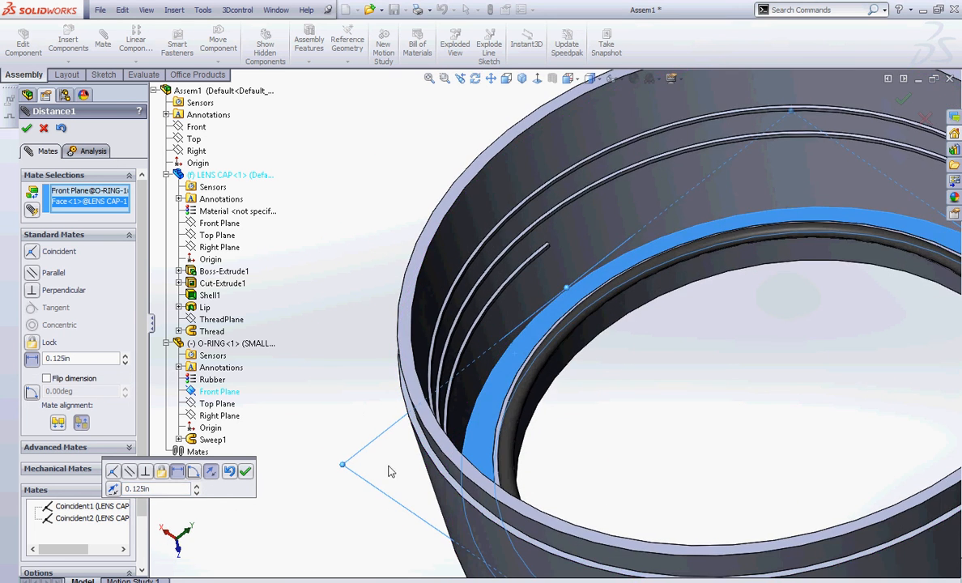
pyautogui.click(244, 471)
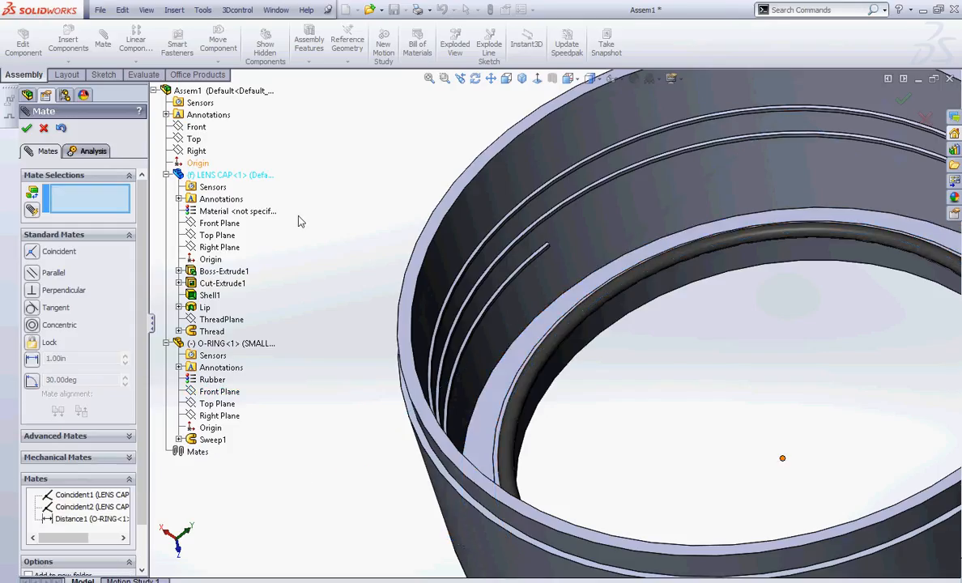
pyautogui.click(27, 128)
pyautogui.press('f')
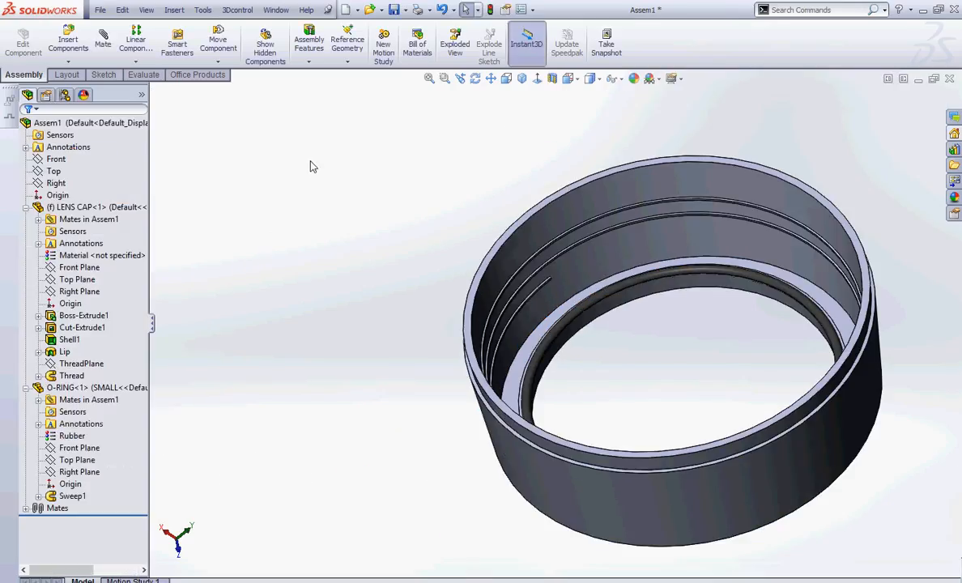
# - Cut a section view of the assembly through its Top plane to expose the O-ring's seat in the lens cap
pyautogui.click(52, 160)
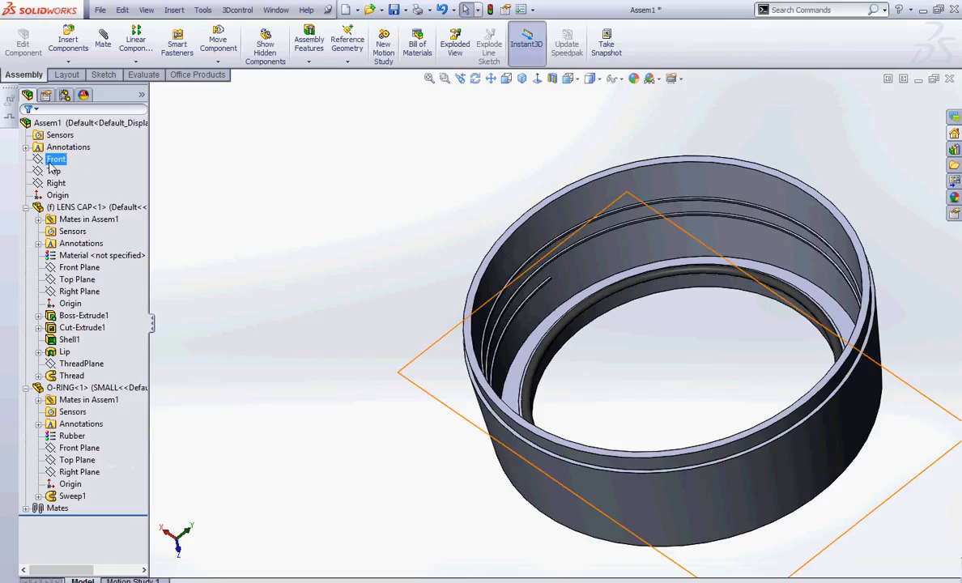
pyautogui.click(53, 170)
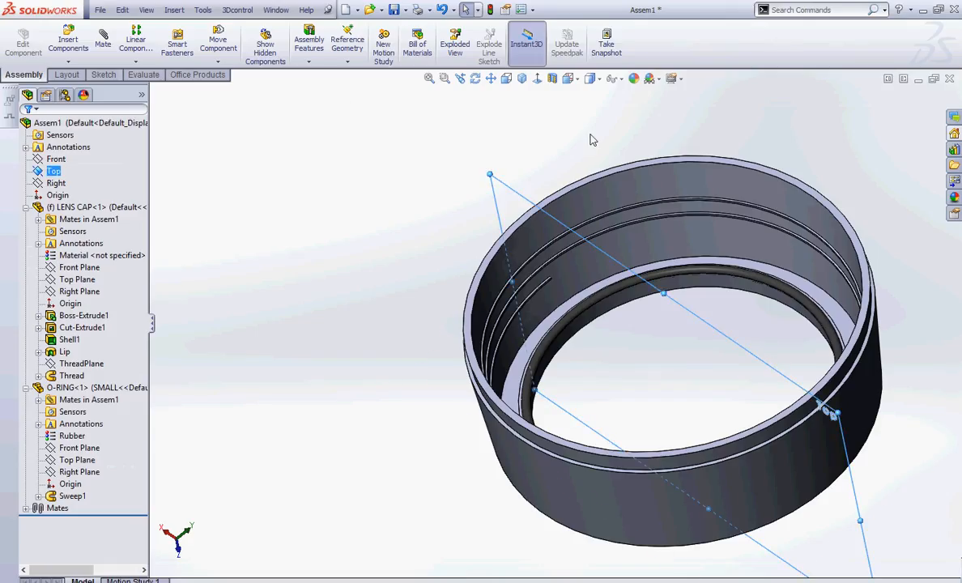
pyautogui.click(568, 79)
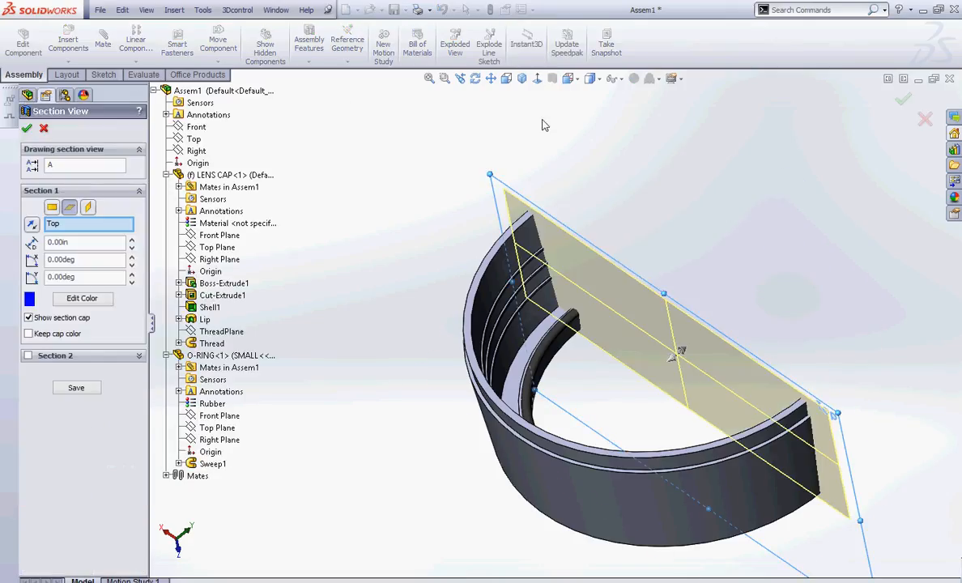
pyautogui.click(26, 127)
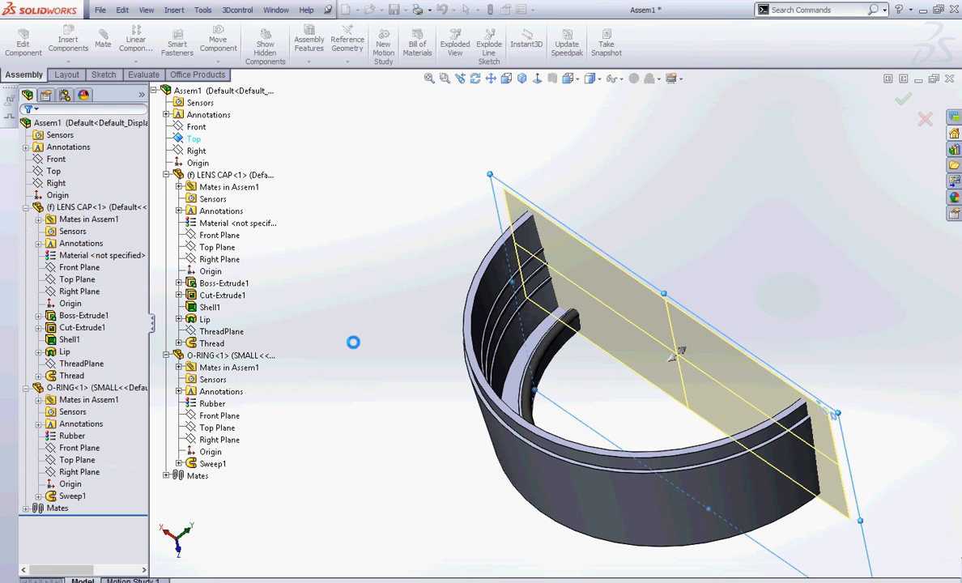
pyautogui.click(421, 340)
pyautogui.moveTo(421, 369); pyautogui.dragTo(223, 415, button='middle')
pyautogui.scroll(8, 545, 392)
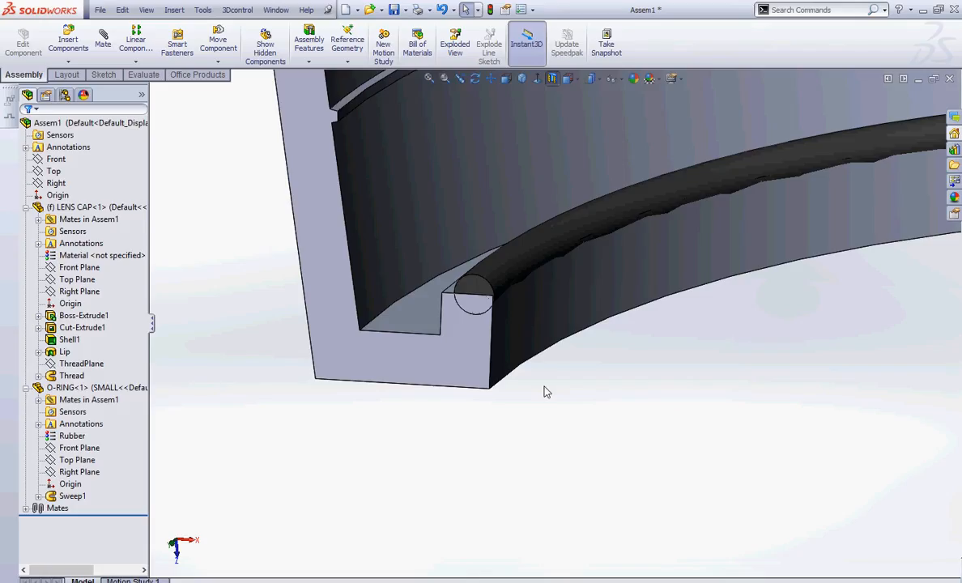
# - Switch the O-ring component to its MEDIUM configuration for the Default assembly configuration
pyautogui.rightClick(81, 388)
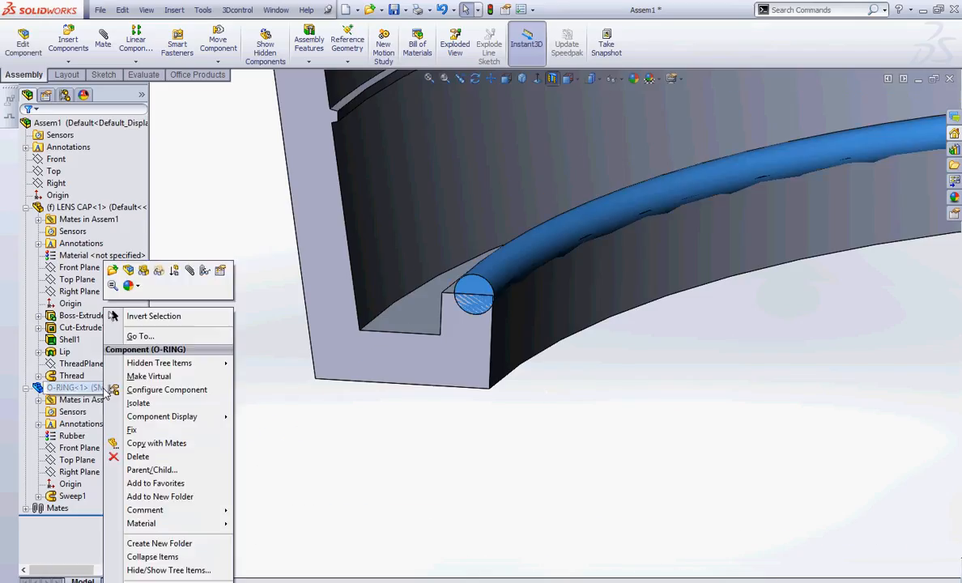
pyautogui.click(150, 390)
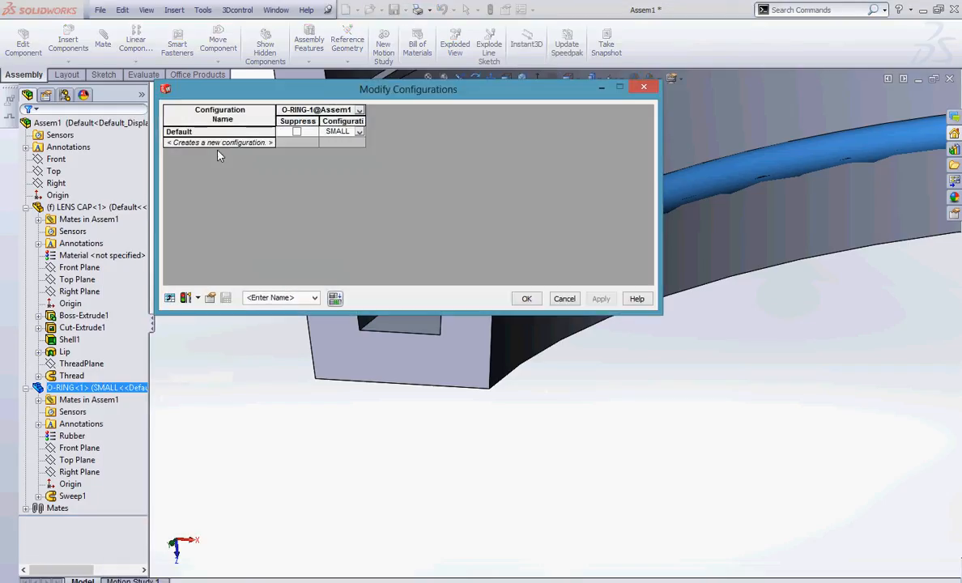
pyautogui.click(326, 131)
pyautogui.click(336, 156)
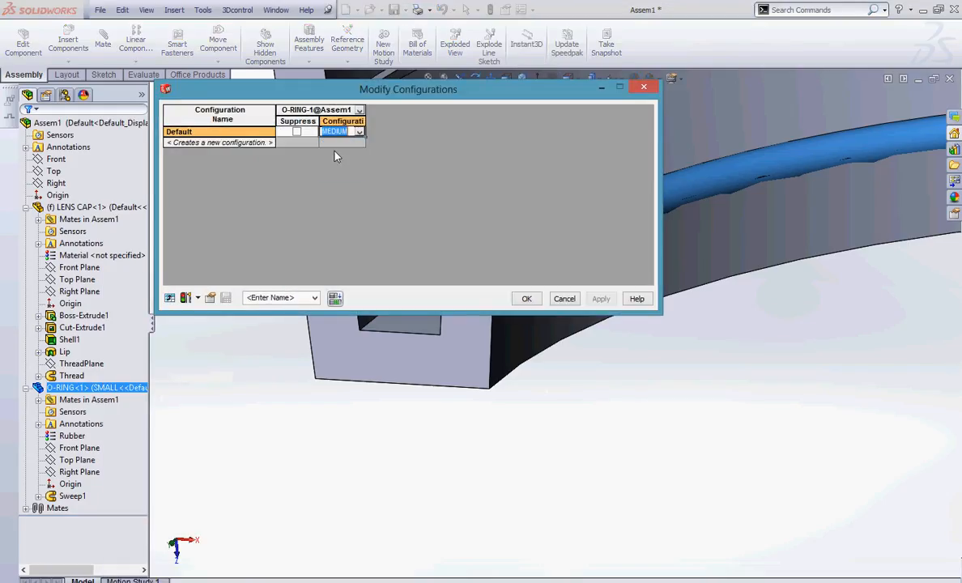
pyautogui.click(523, 298)
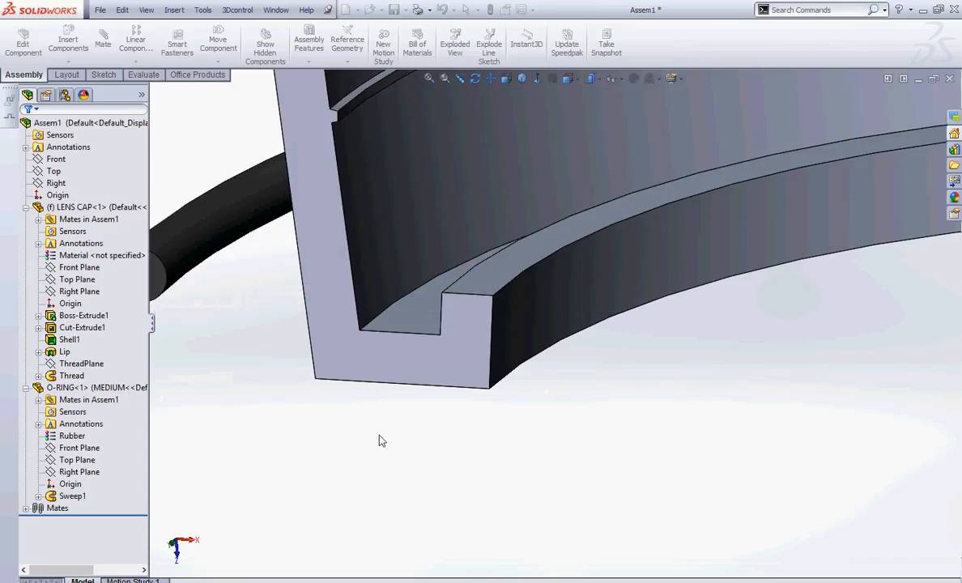
# - Measure the distance across the lens cap between the inner bottom corners of the groove on both sides of the section
pyautogui.scroll(4, 366, 417)
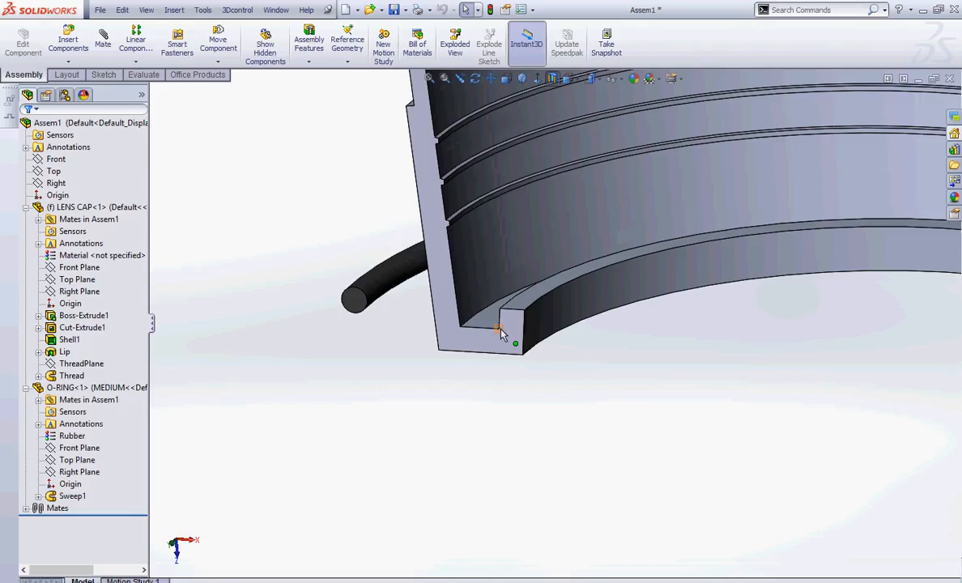
pyautogui.click(144, 75)
pyautogui.click(175, 65)
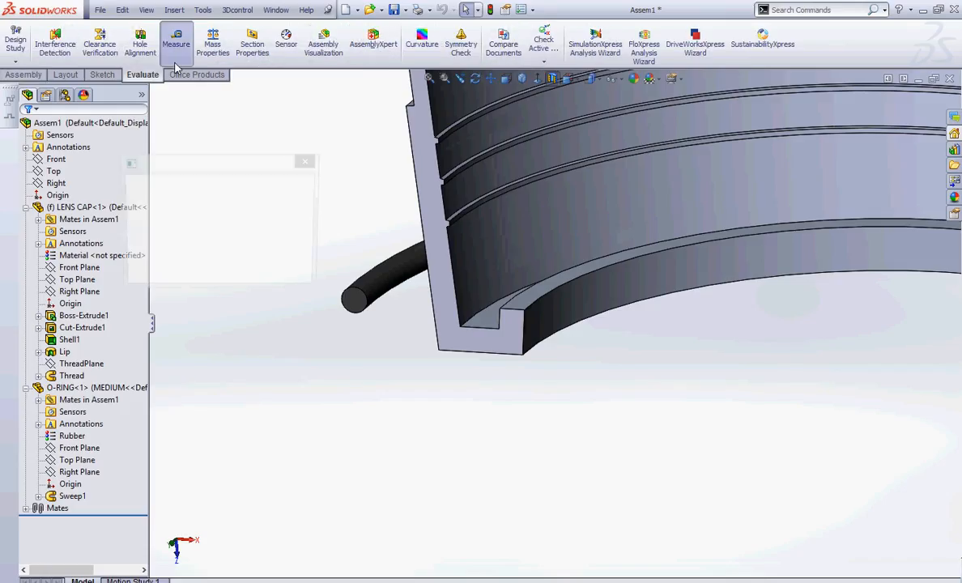
pyautogui.click(500, 330)
pyautogui.scroll(6, 777, 385)
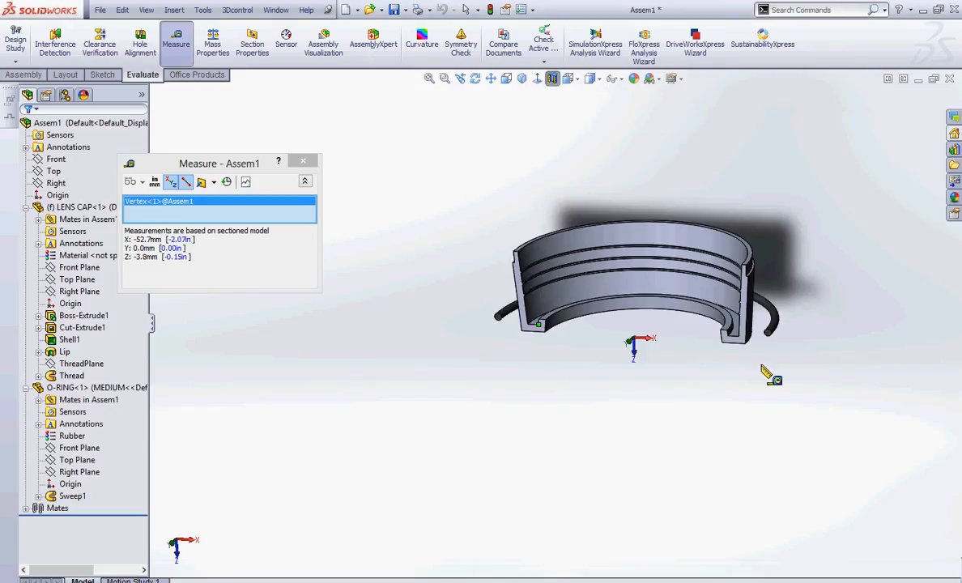
pyautogui.scroll(-6, 760, 368)
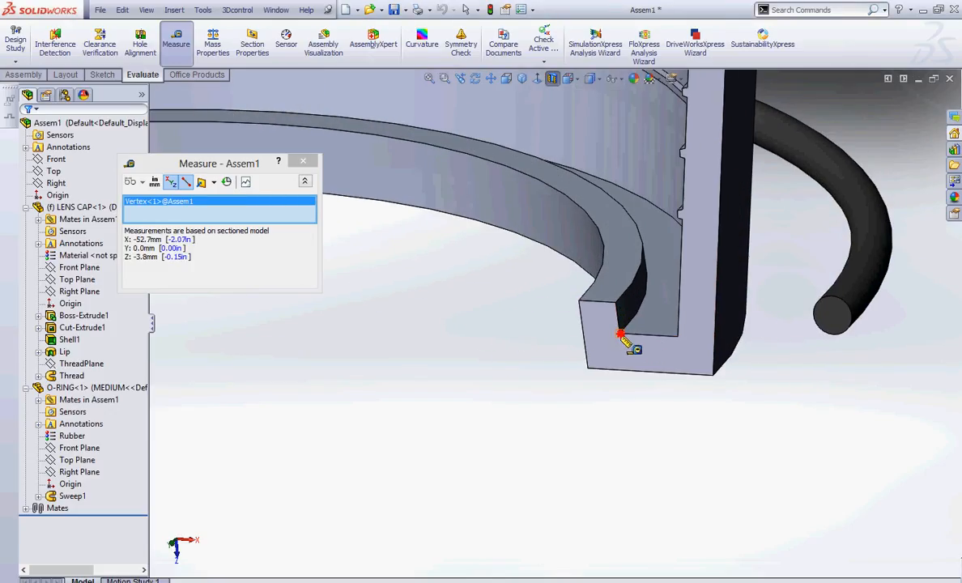
pyautogui.click(621, 335)
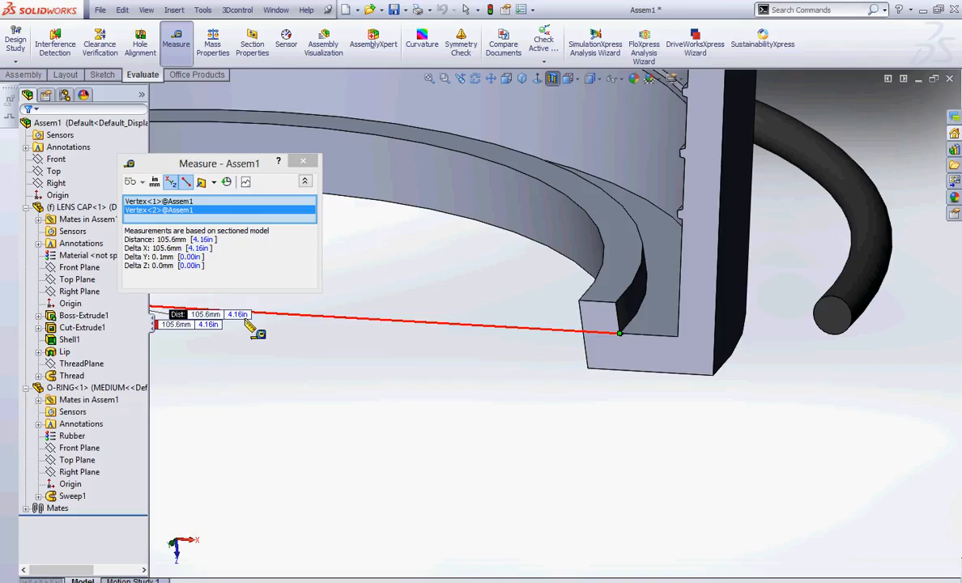
# - Clear the measurement selections, measure the width of the groove's bottom edge and finish measuring
pyautogui.rightClick(275, 210)
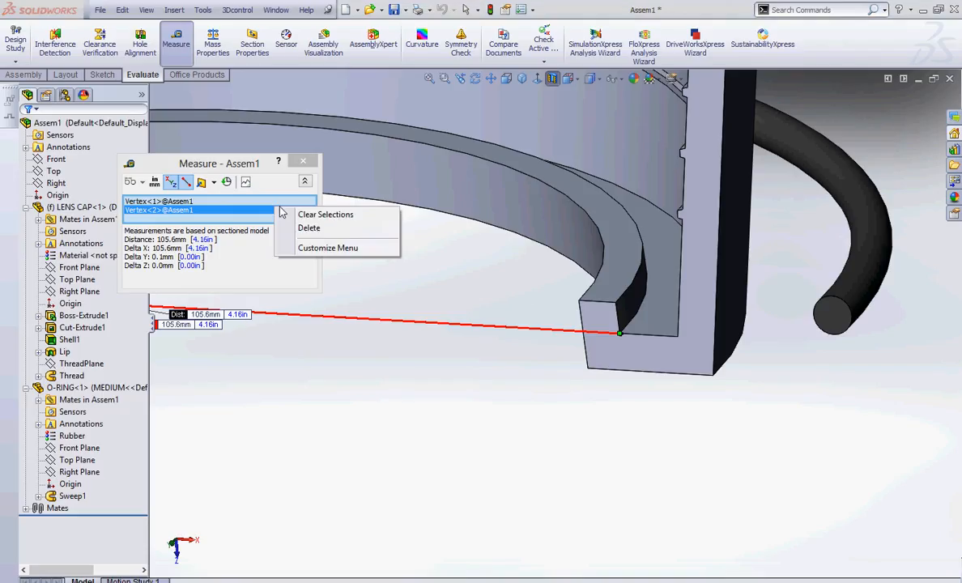
pyautogui.click(303, 214)
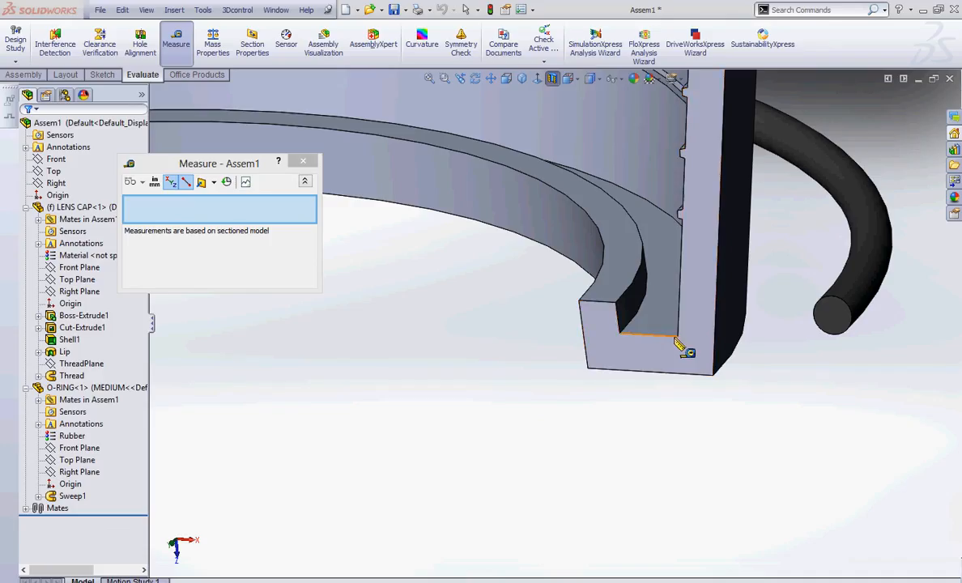
pyautogui.click(645, 335)
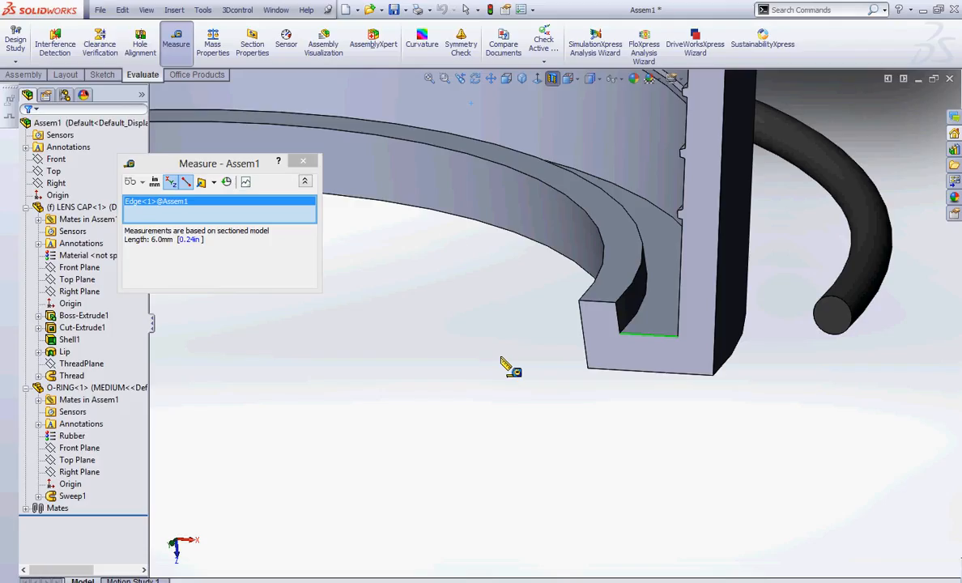
pyautogui.click(303, 160)
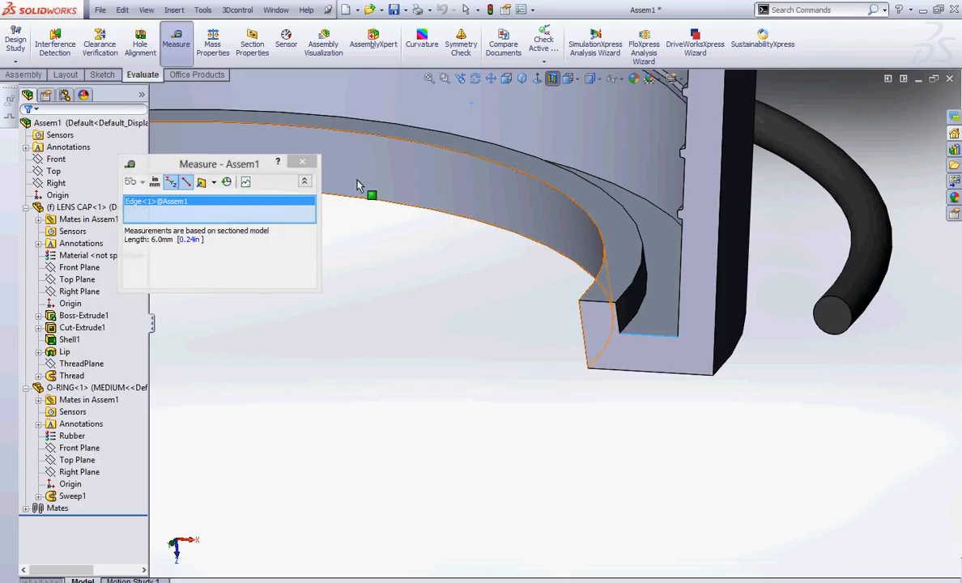
# - Open the O-RING part from the assembly and open its design table for editing
pyautogui.rightClick(121, 390)
pyautogui.press('Escape')
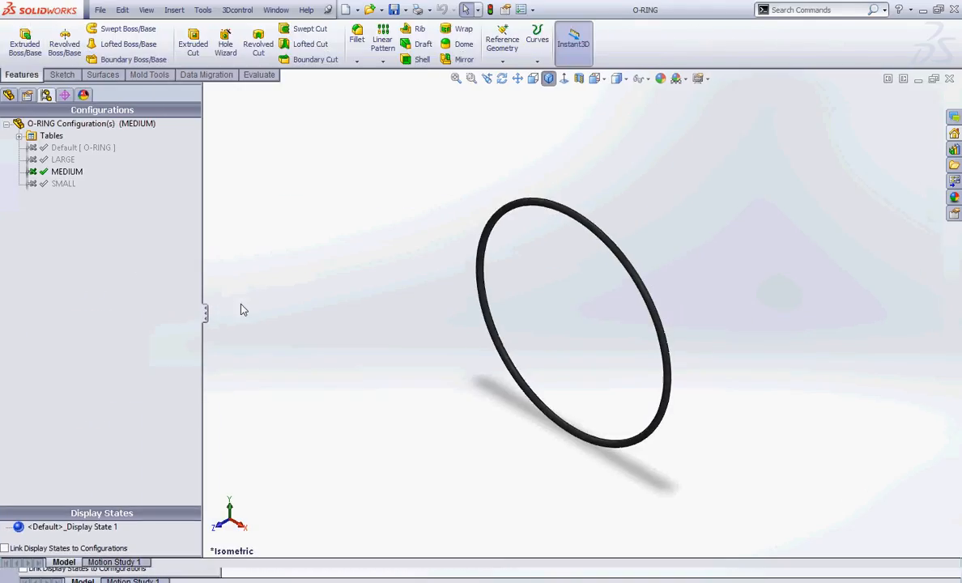
pyautogui.click(50, 135)
pyautogui.rightClick(54, 138)
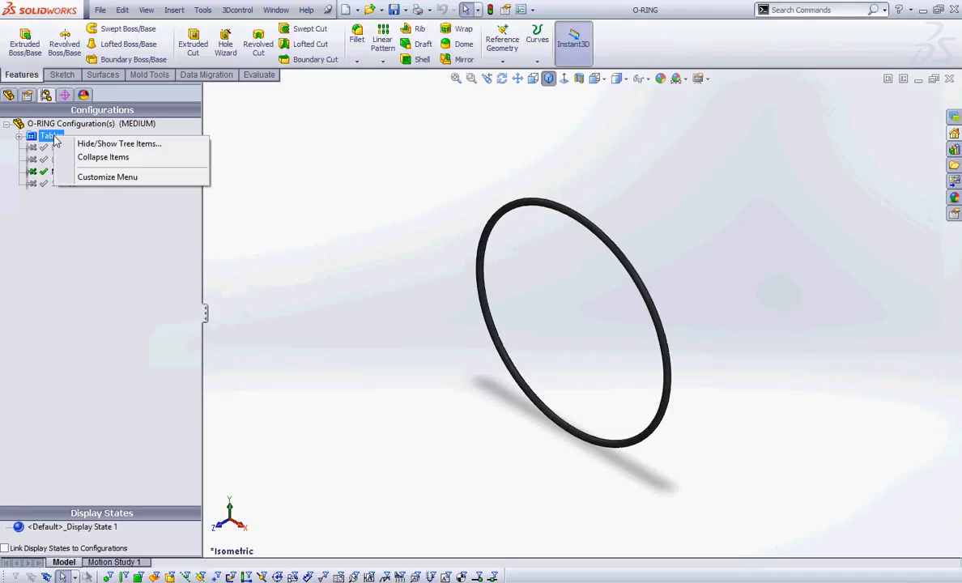
pyautogui.click(19, 135)
pyautogui.rightClick(76, 149)
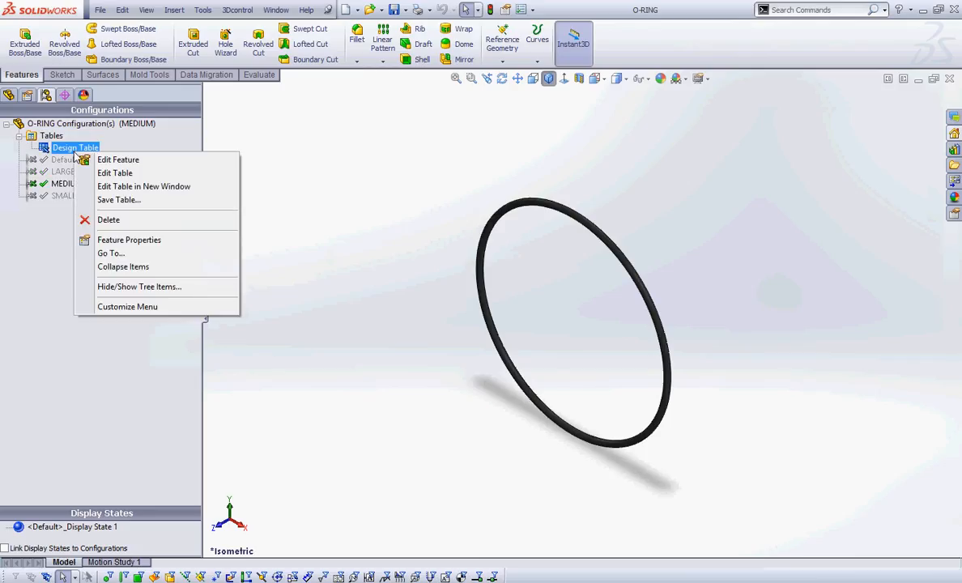
pyautogui.click(121, 173)
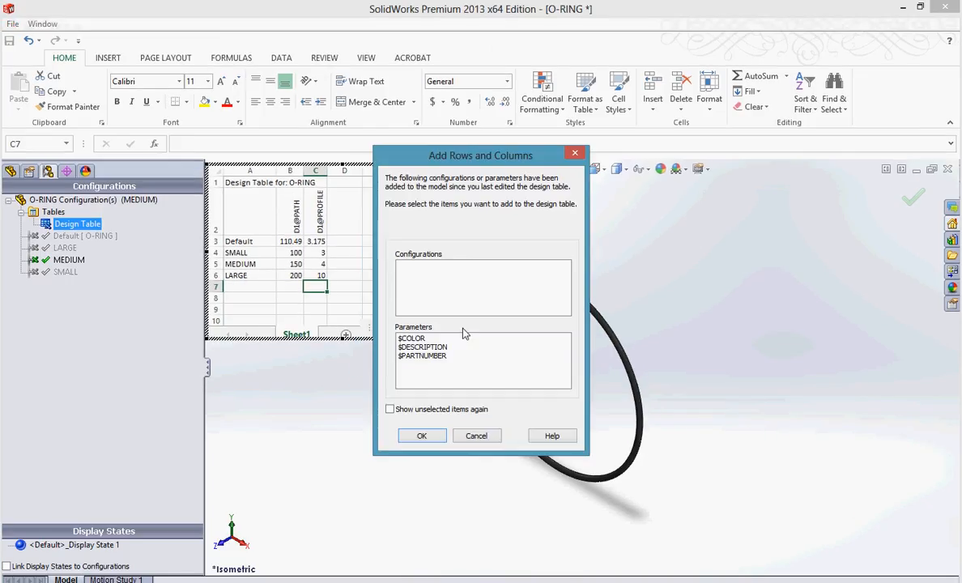
# - Decline the suggested rows and columns, look through the design table sheet and exit the table
pyautogui.click(476, 437)
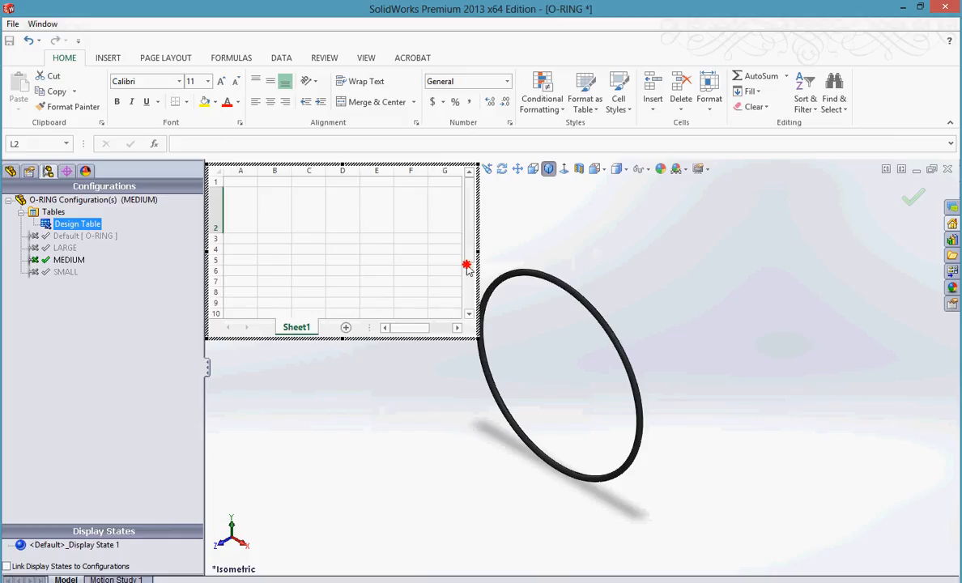
pyautogui.scroll(-3, 465, 319)
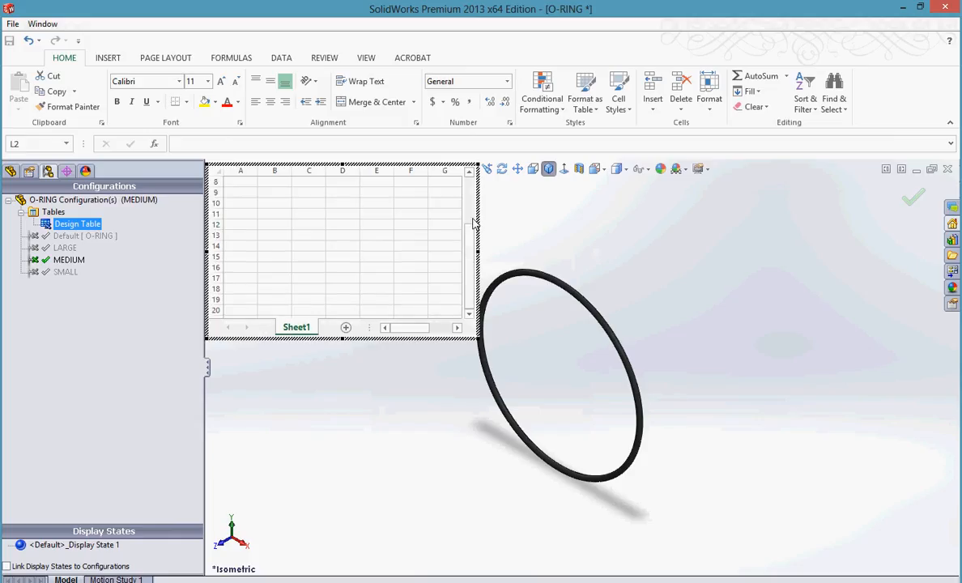
pyautogui.moveTo(468, 243); pyautogui.dragTo(471, 190)
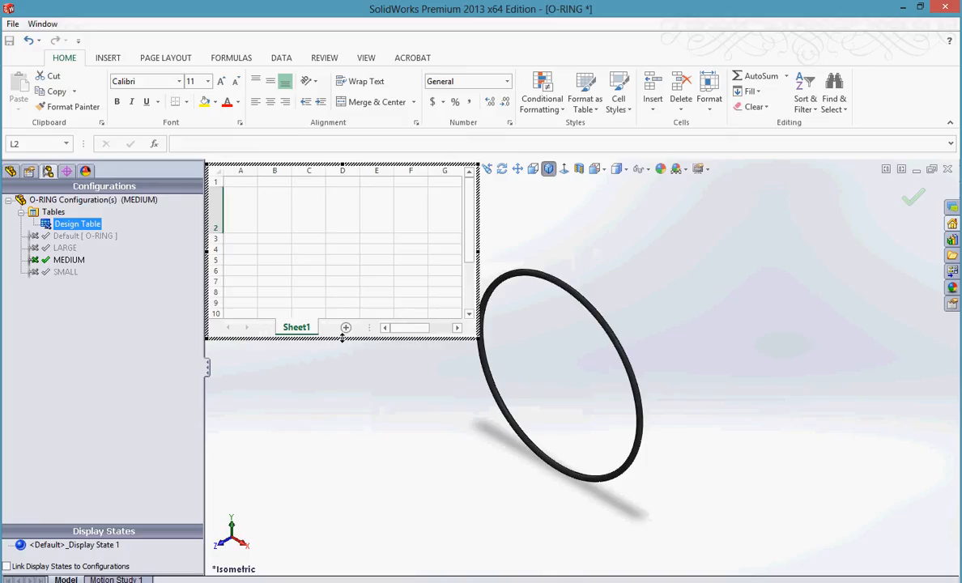
pyautogui.rightClick(538, 229)
pyautogui.click(531, 231)
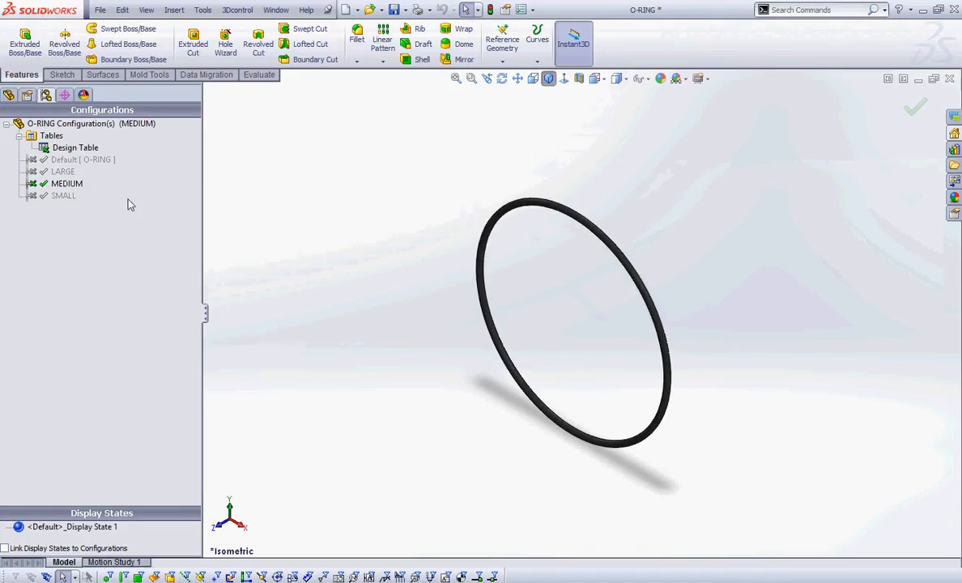
# - Edit the O-ring's design table again, adding the $PARTNUMBER parameter, and exit the table
pyautogui.rightClick(75, 148)
pyautogui.click(92, 168)
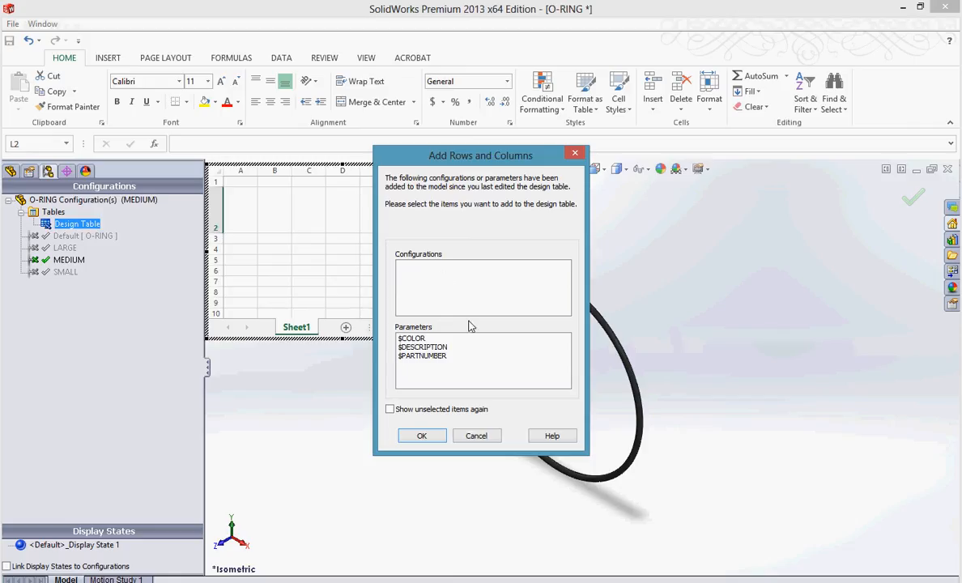
pyautogui.click(429, 355)
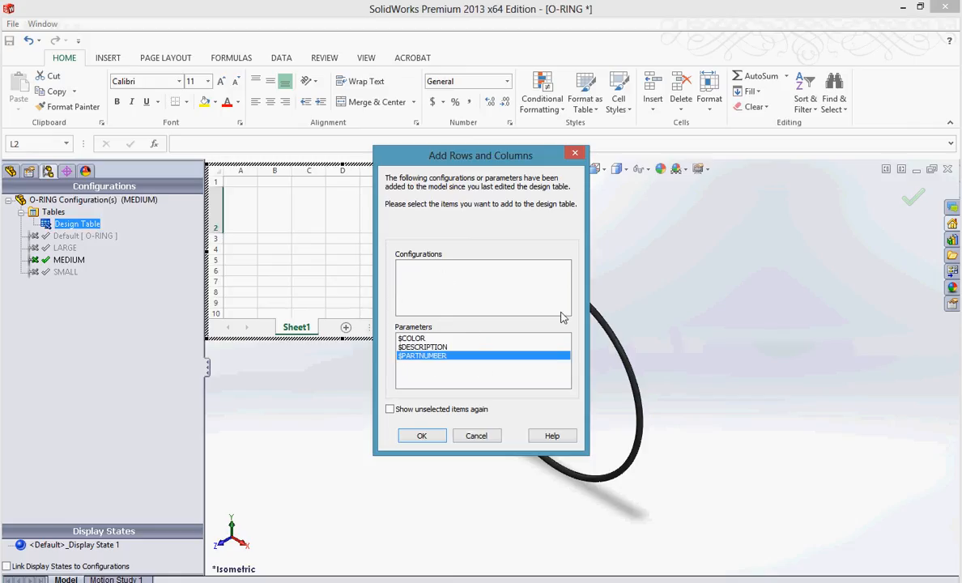
pyautogui.click(420, 436)
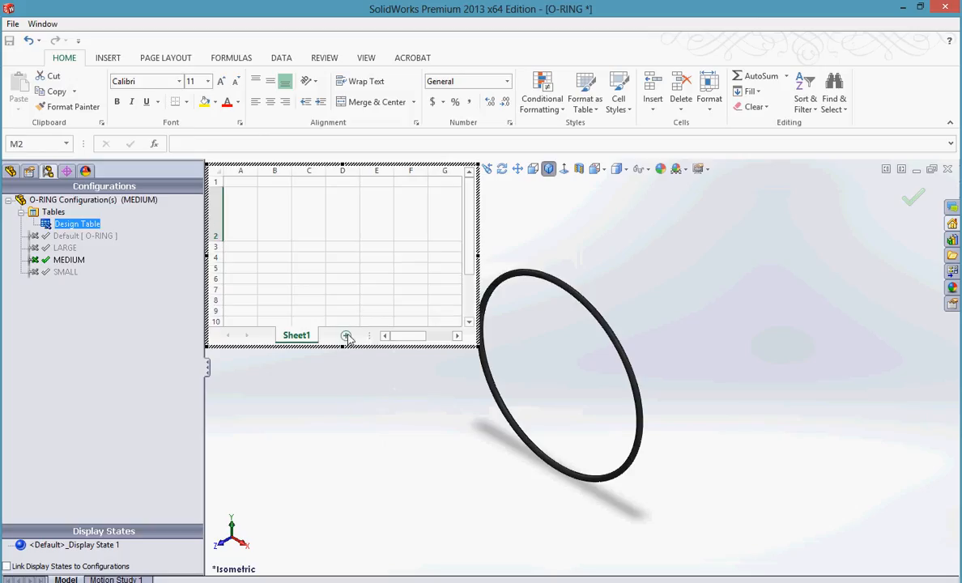
pyautogui.moveTo(470, 267); pyautogui.dragTo(466, 213)
pyautogui.click(210, 200)
pyautogui.click(423, 382)
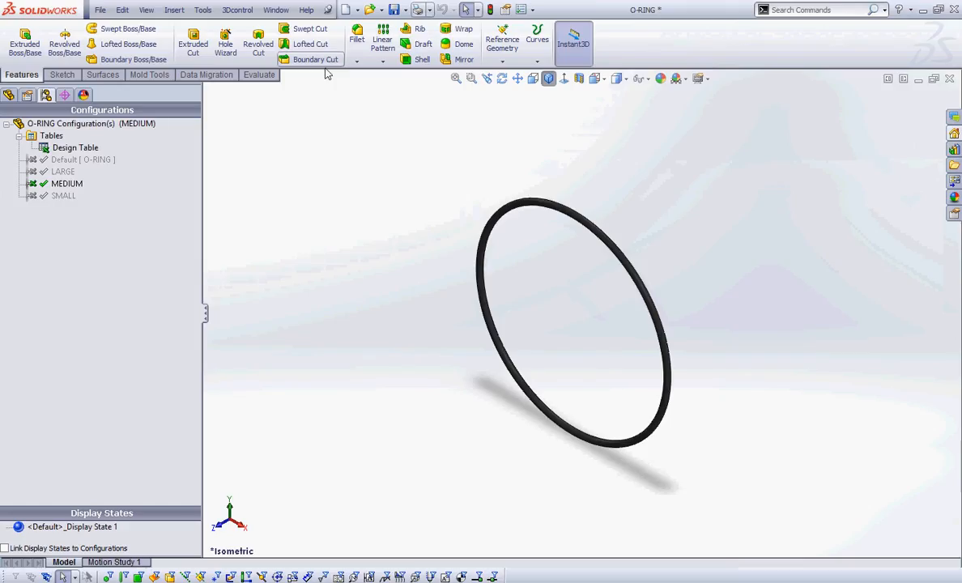
pyautogui.click(75, 147)
pyautogui.rightClick(85, 149)
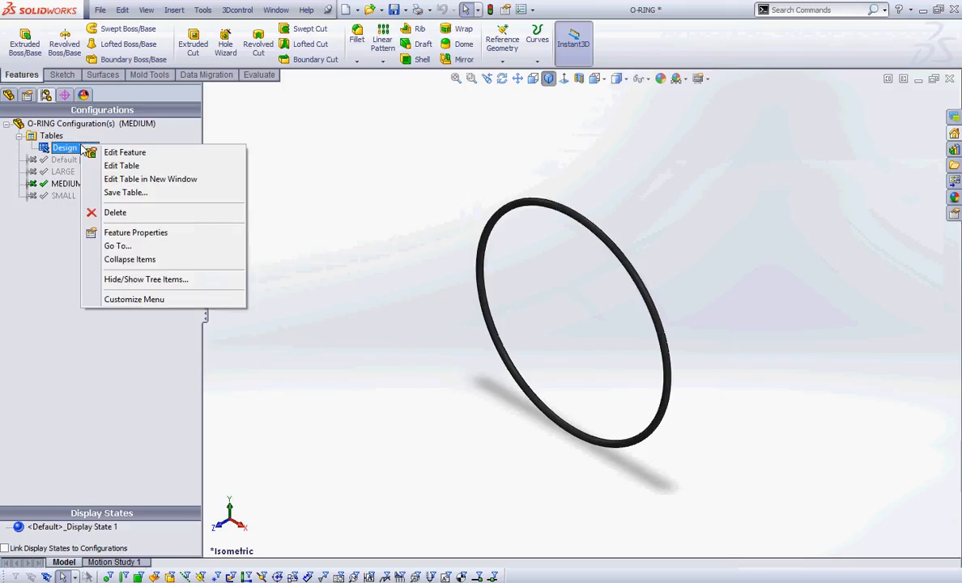
pyautogui.click(120, 166)
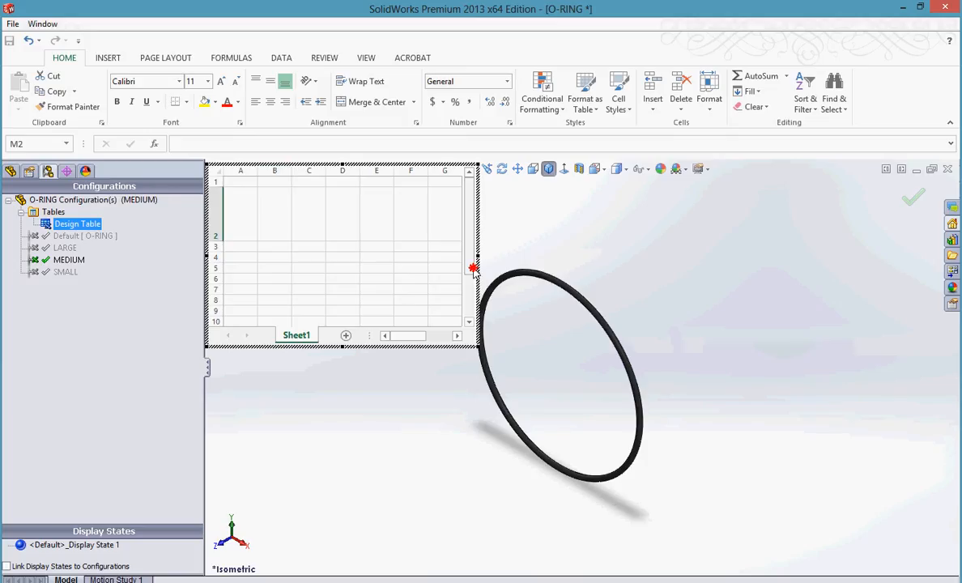
pyautogui.moveTo(469, 265); pyautogui.dragTo(470, 328)
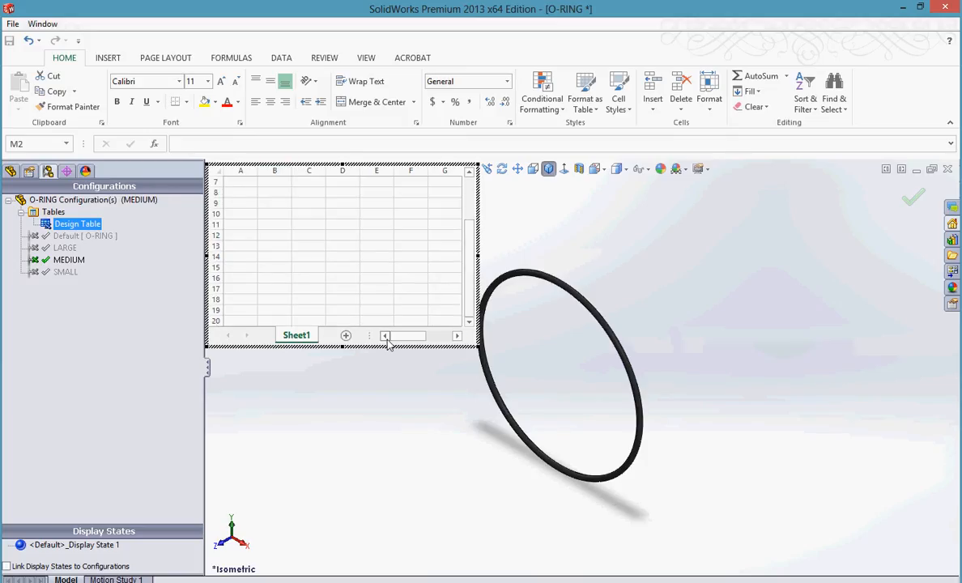
pyautogui.moveTo(468, 217); pyautogui.dragTo(468, 194)
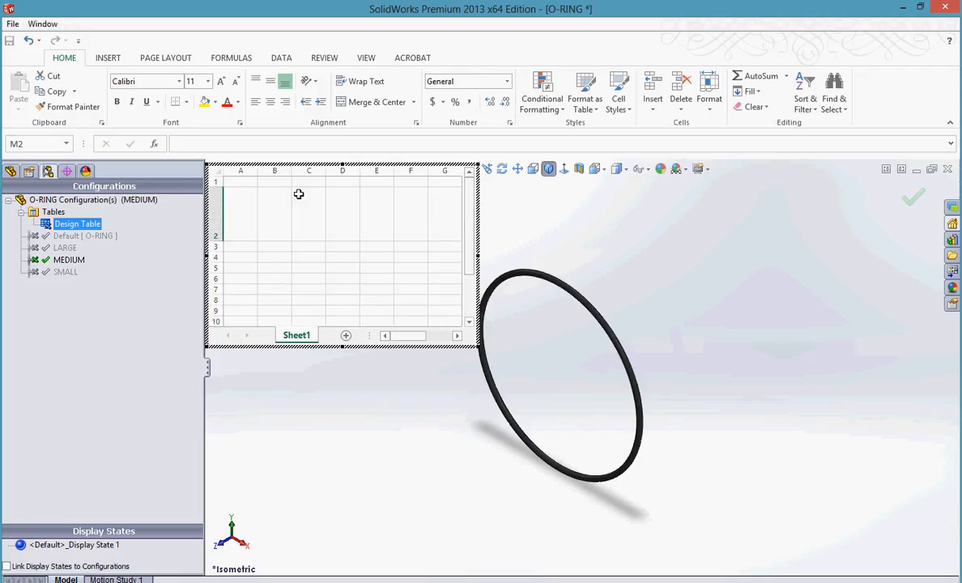
pyautogui.click(254, 249)
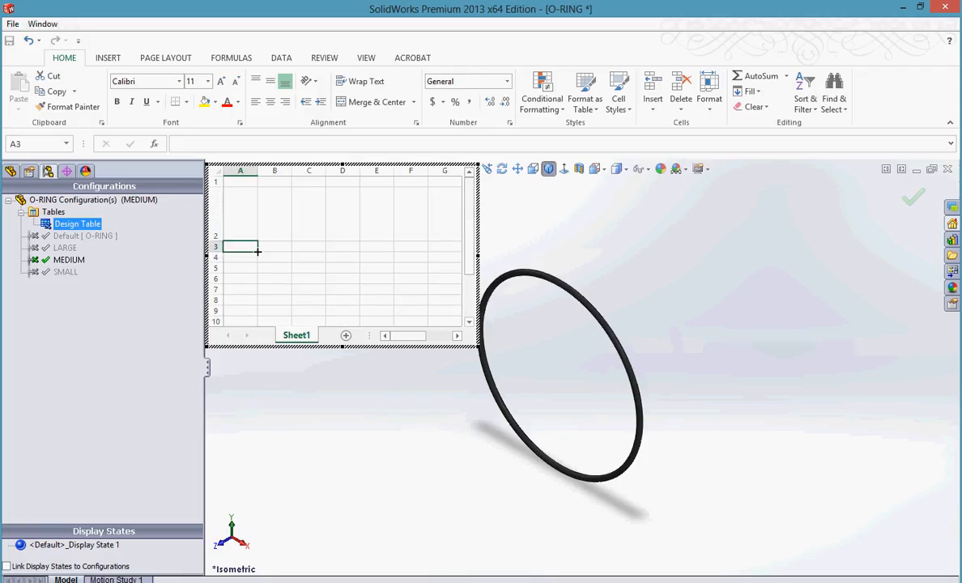
pyautogui.press('l')
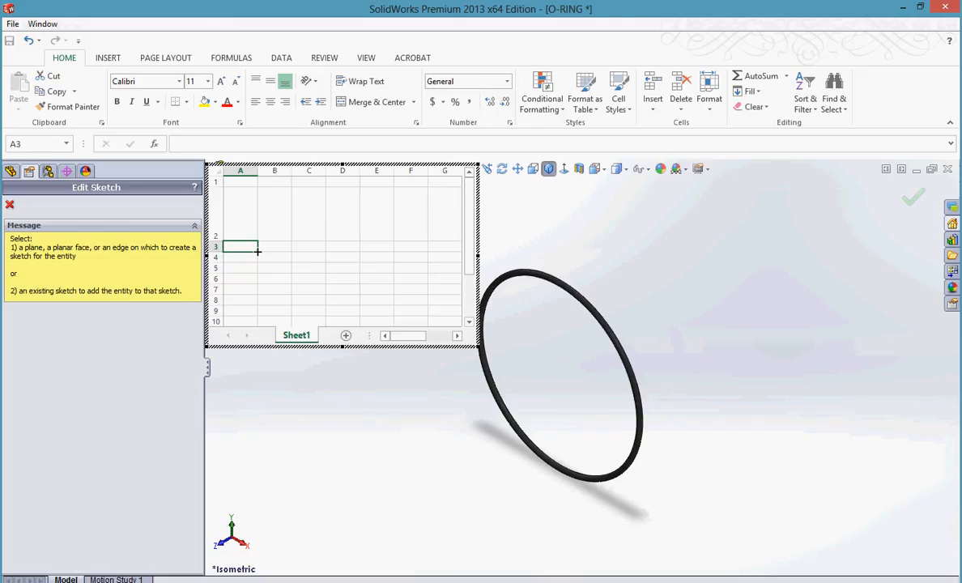
pyautogui.click(10, 204)
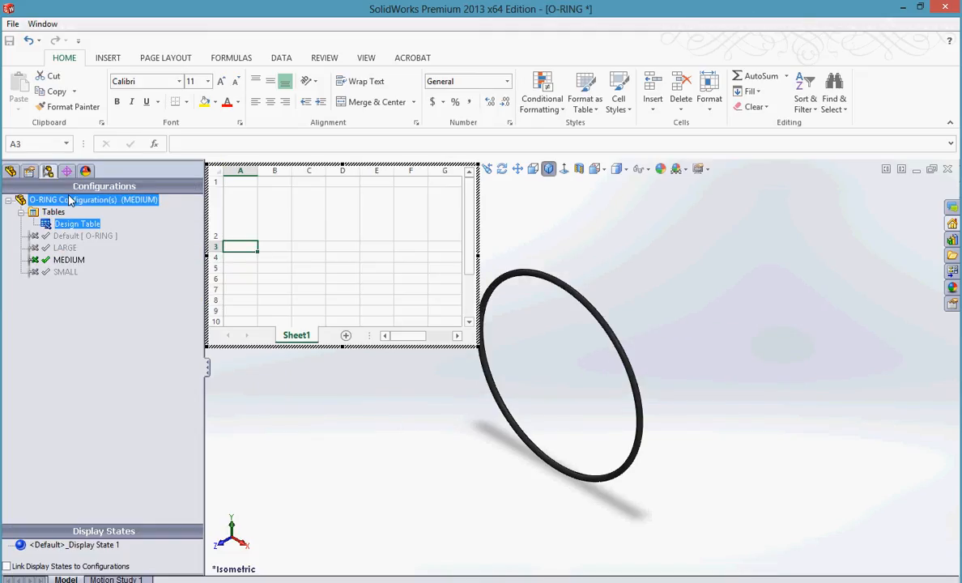
pyautogui.click(69, 260)
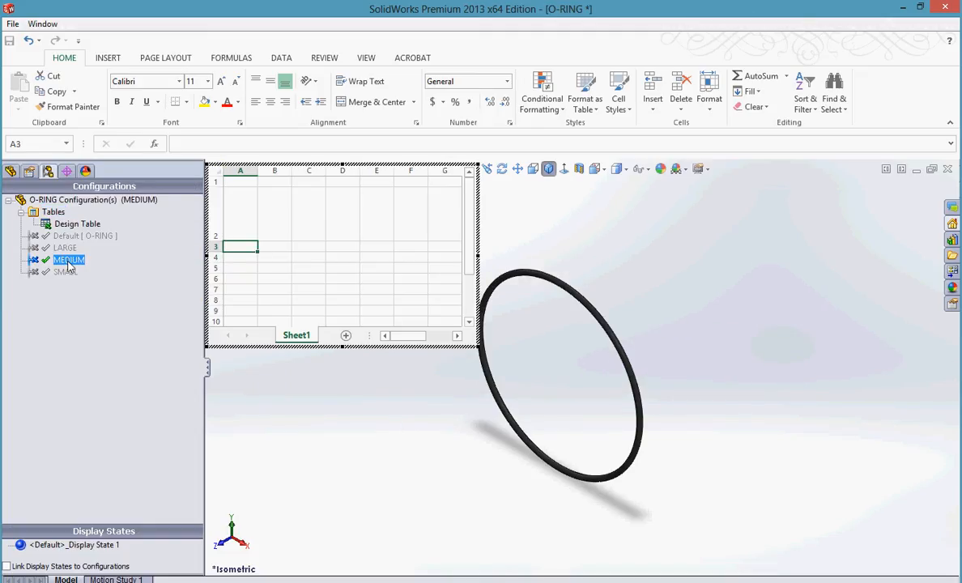
pyautogui.click(357, 372)
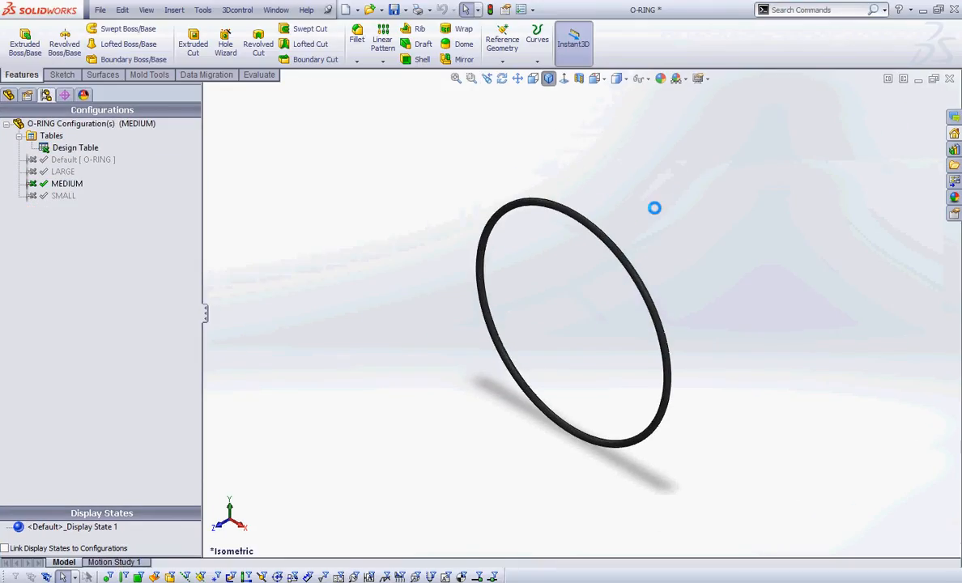
# - Close the O-RING part without saving and discard its changes in the assembly
pyautogui.click(949, 80)
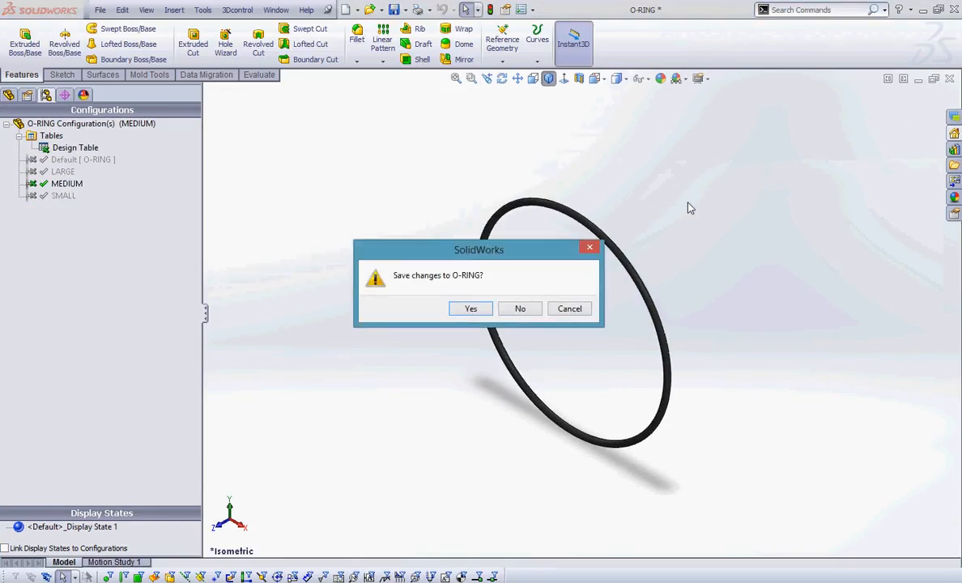
pyautogui.click(519, 308)
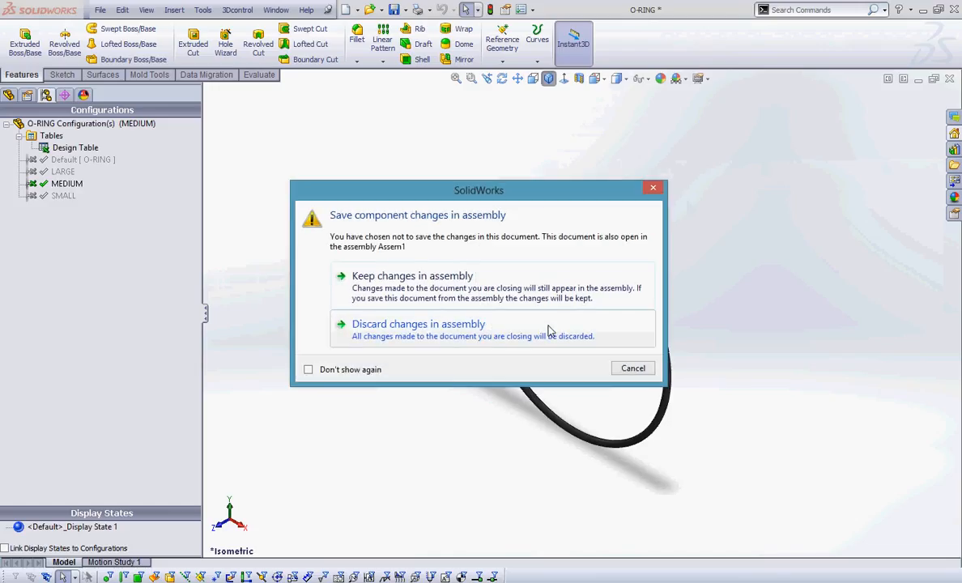
pyautogui.click(466, 333)
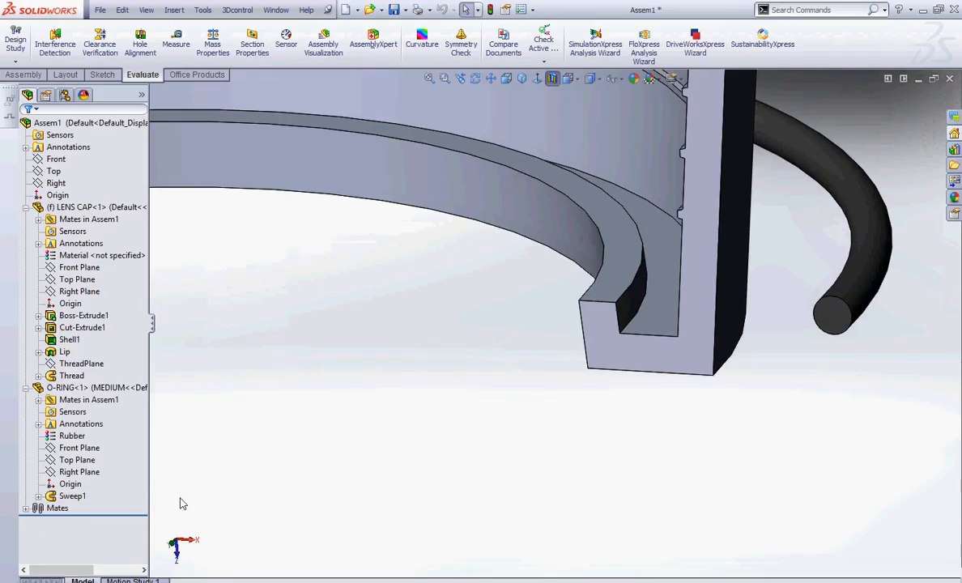
# - Reopen the O-RING part from the assembly and open its design table without adding any of the suggested parameters
pyautogui.rightClick(88, 387)
pyautogui.click(213, 307)
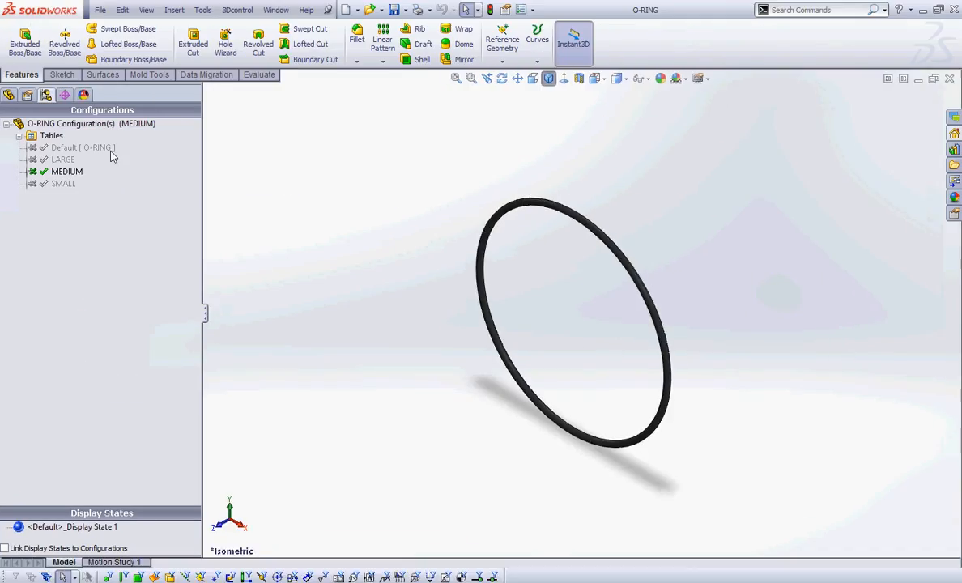
pyautogui.click(20, 135)
pyautogui.click(75, 148)
pyautogui.rightClick(75, 147)
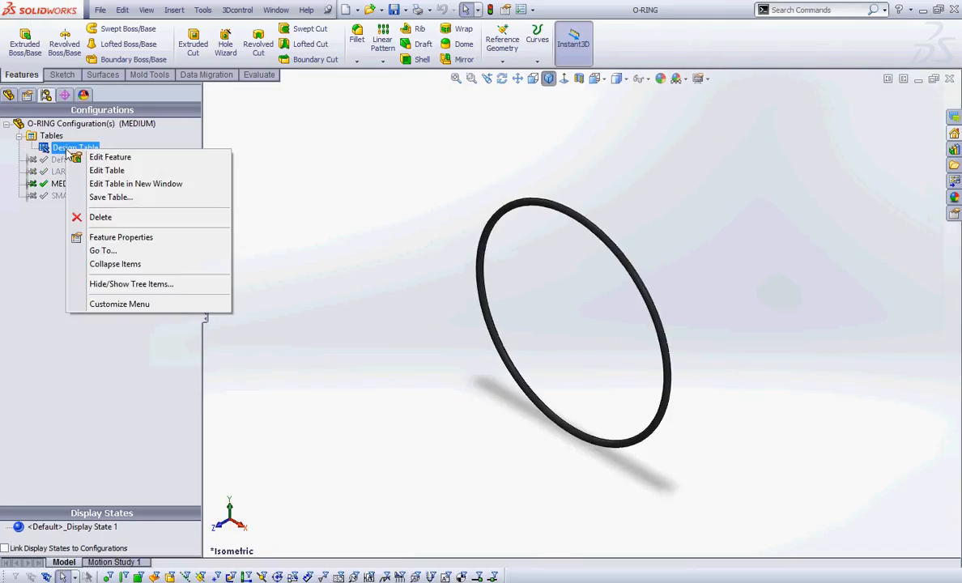
pyautogui.click(103, 172)
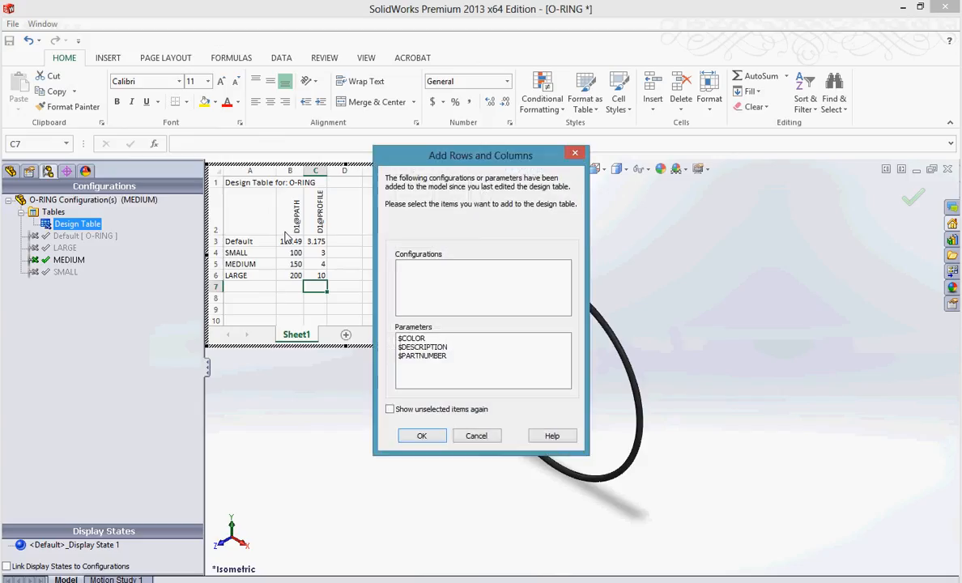
pyautogui.click(418, 437)
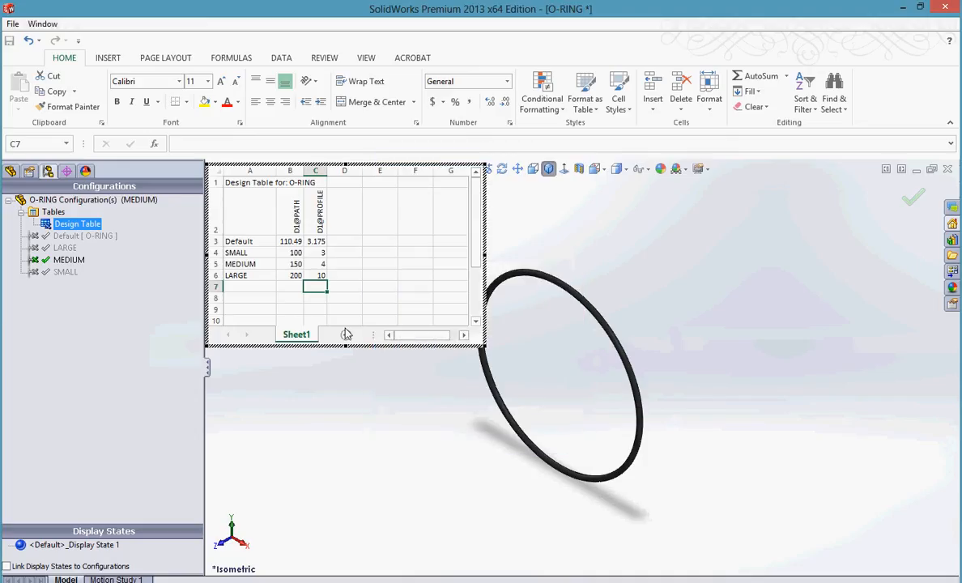
# - Add a LENSCAP configuration row to the design table with D1@PATH 108 and D1@PROFILE 6, and exit the table
pyautogui.click(270, 287)
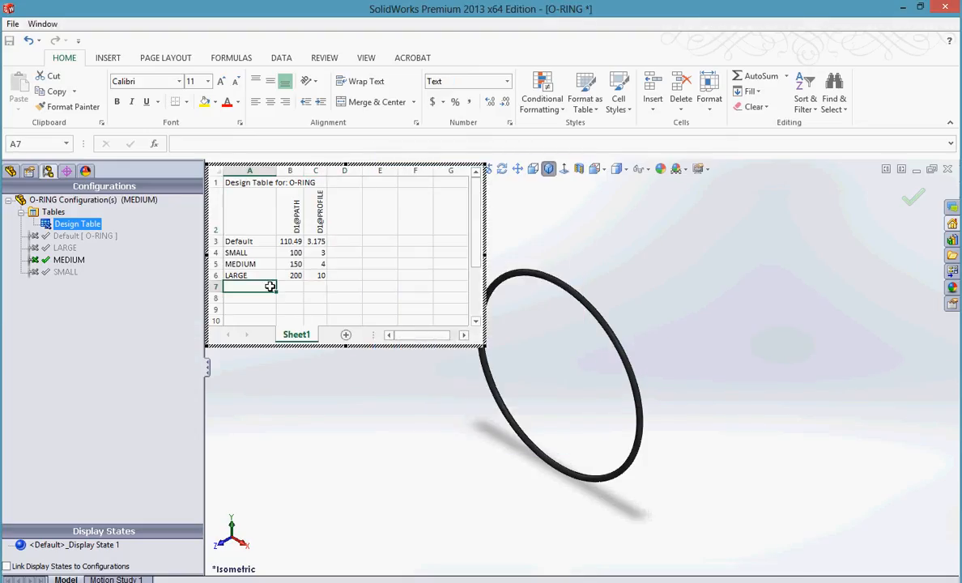
pyautogui.press('l')
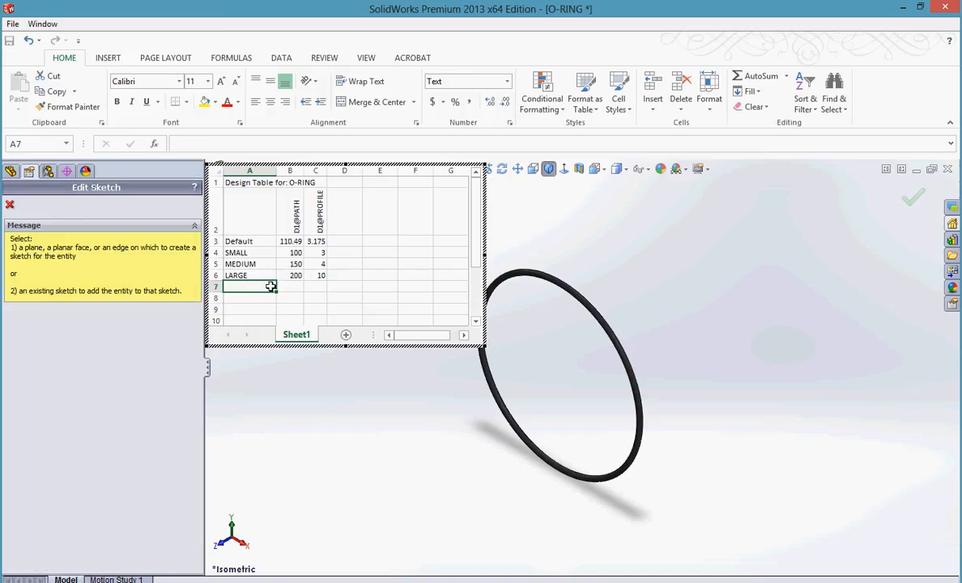
pyautogui.write('l')
pyautogui.press('BackSpace')
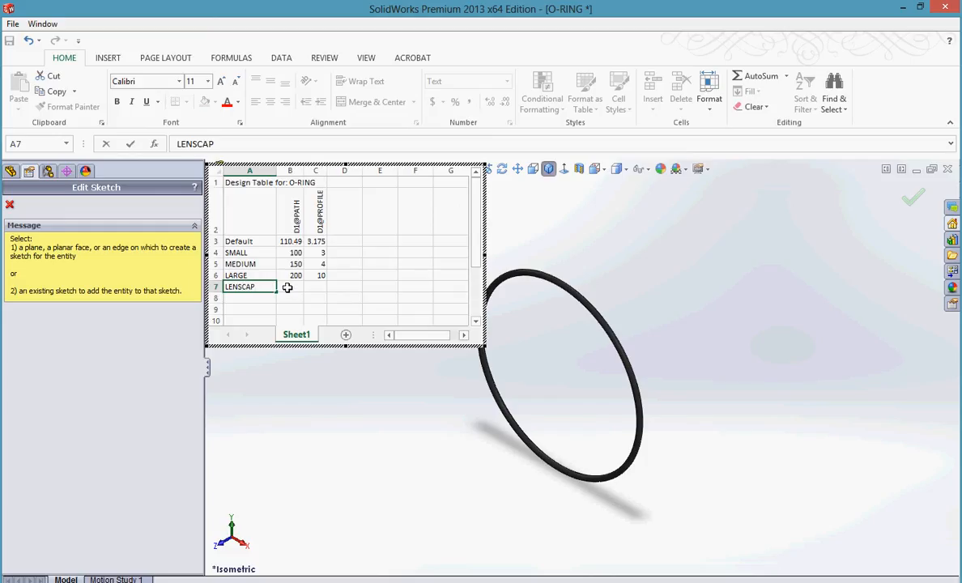
pyautogui.press('Tab')
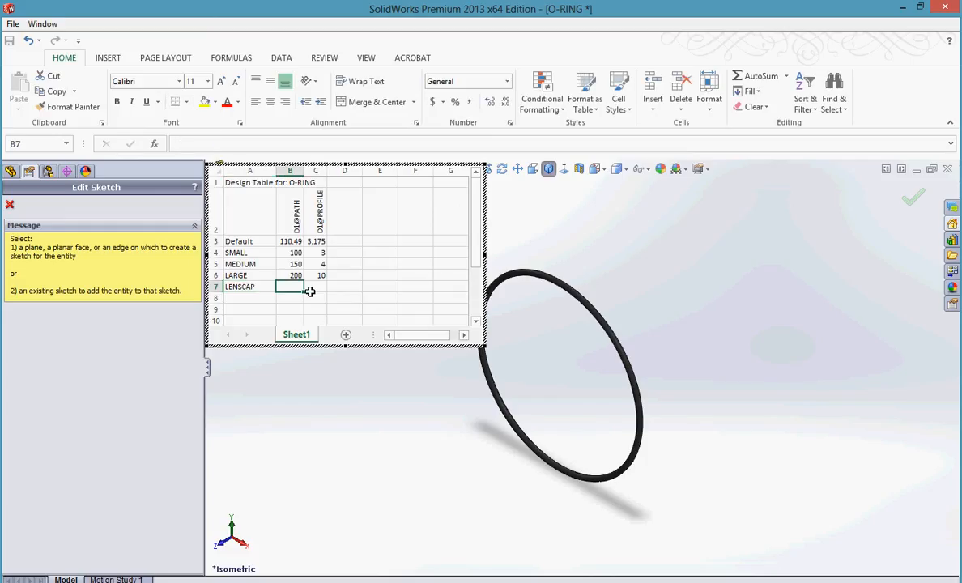
pyautogui.write('108')
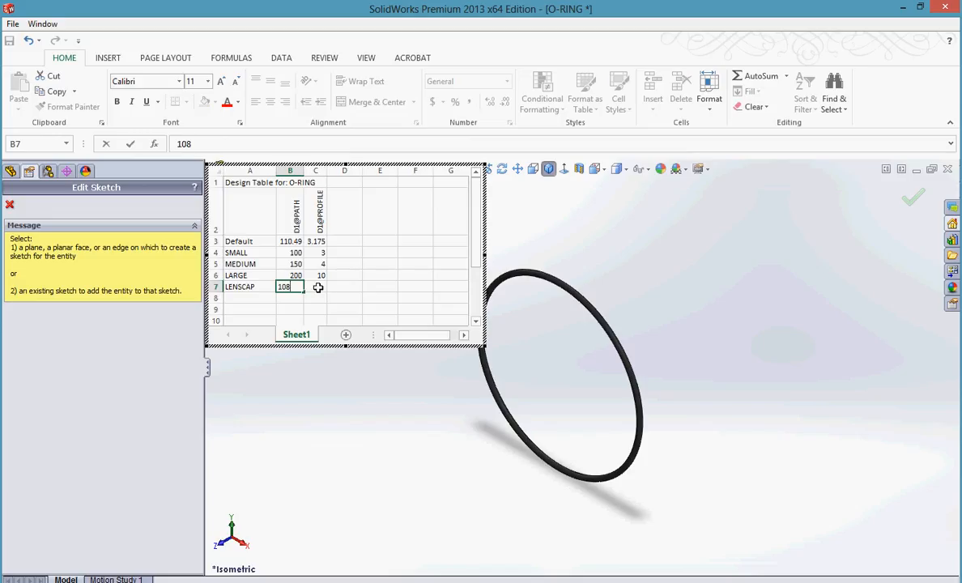
pyautogui.click(321, 289)
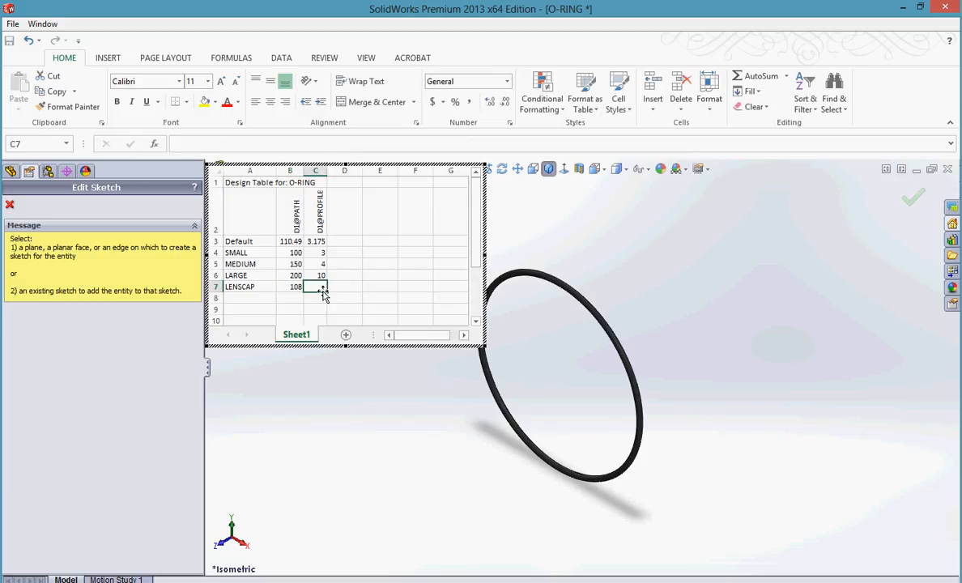
pyautogui.write('6')
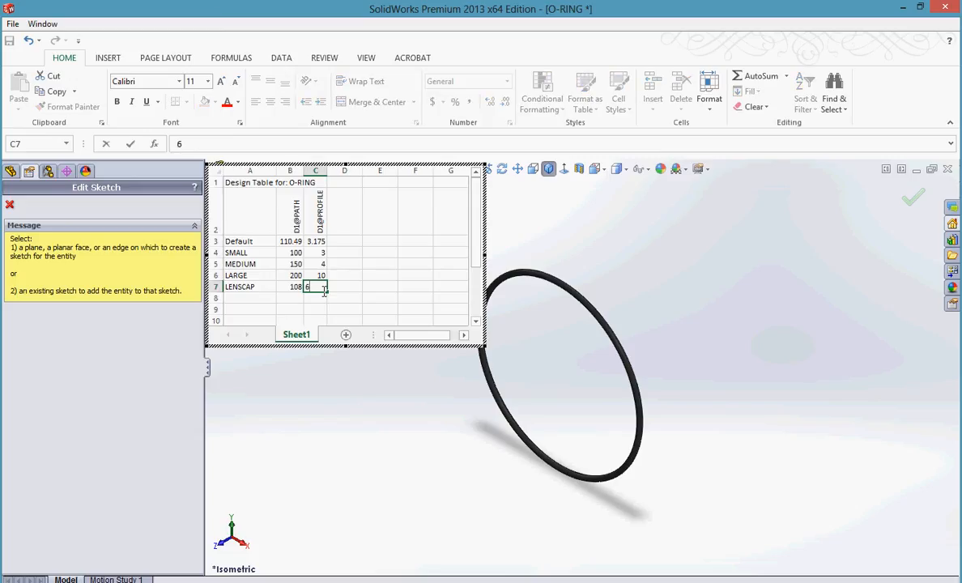
pyautogui.click(9, 205)
pyautogui.click(320, 394)
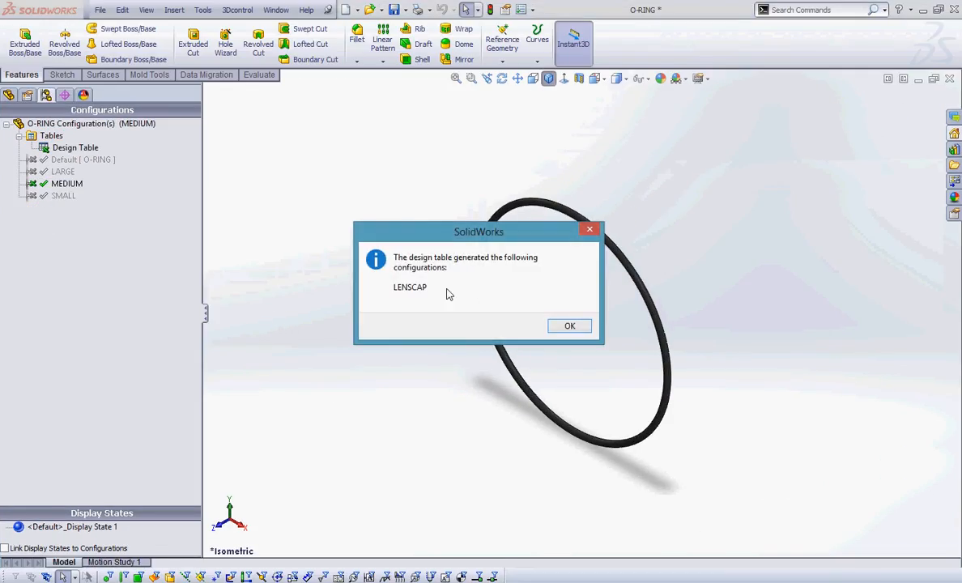
pyautogui.click(557, 324)
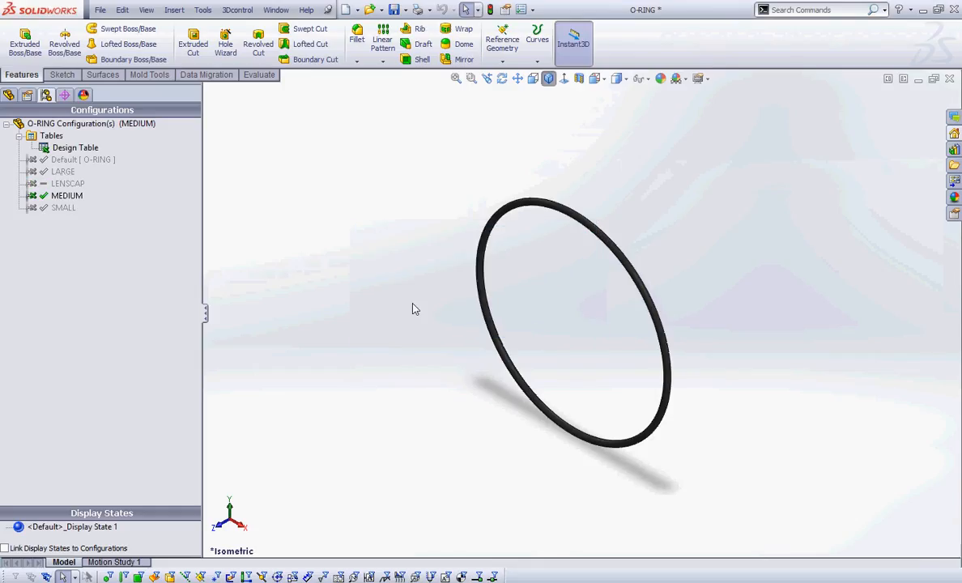
# - Switch to the Assem1 assembly and set the O-RING component's configuration to LENSCAP
pyautogui.click(275, 9)
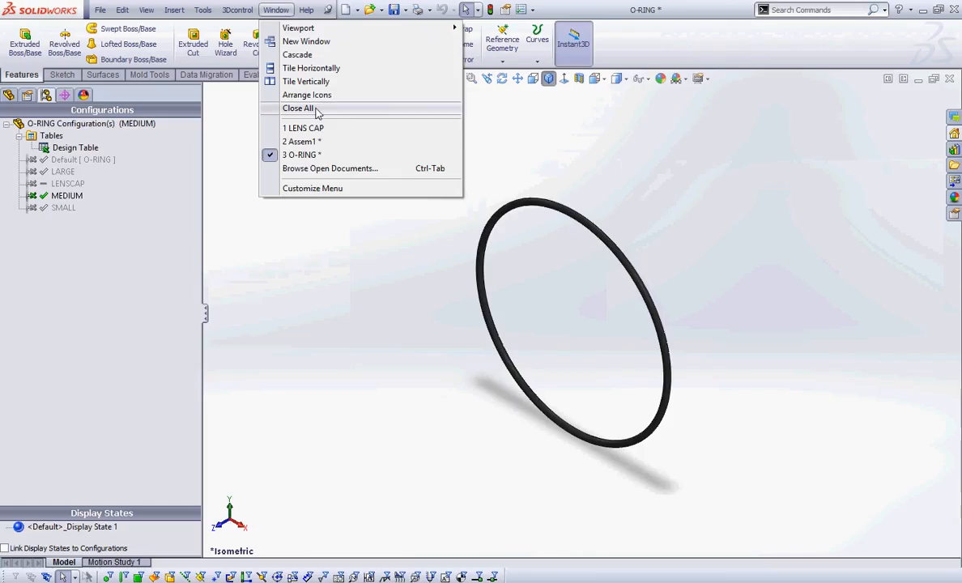
pyautogui.click(316, 142)
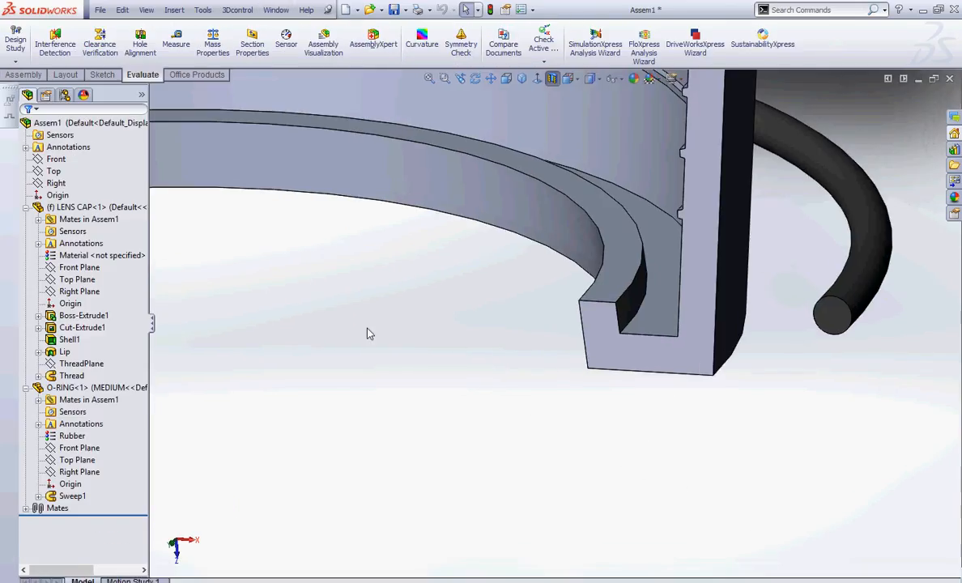
pyautogui.rightClick(136, 387)
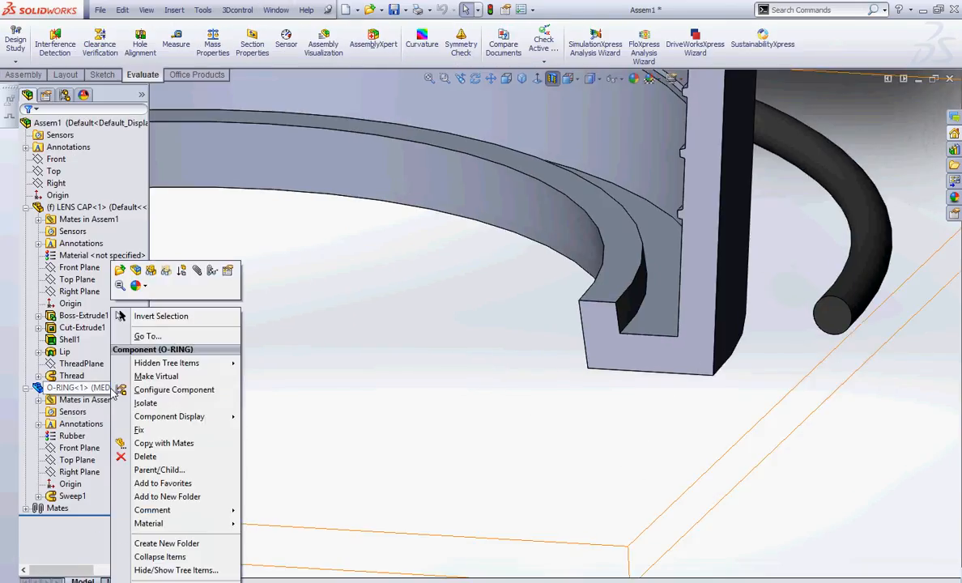
pyautogui.click(164, 396)
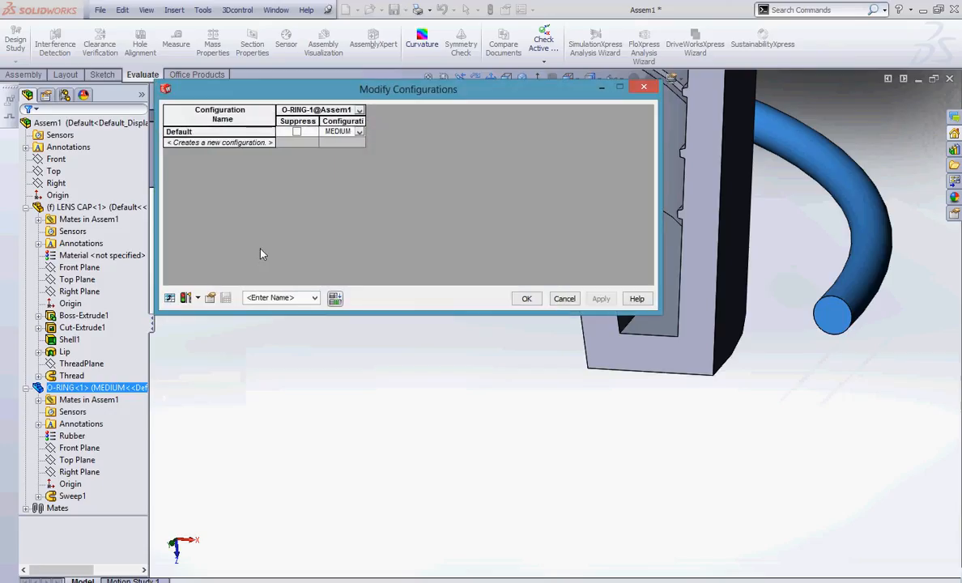
pyautogui.click(359, 131)
pyautogui.click(335, 160)
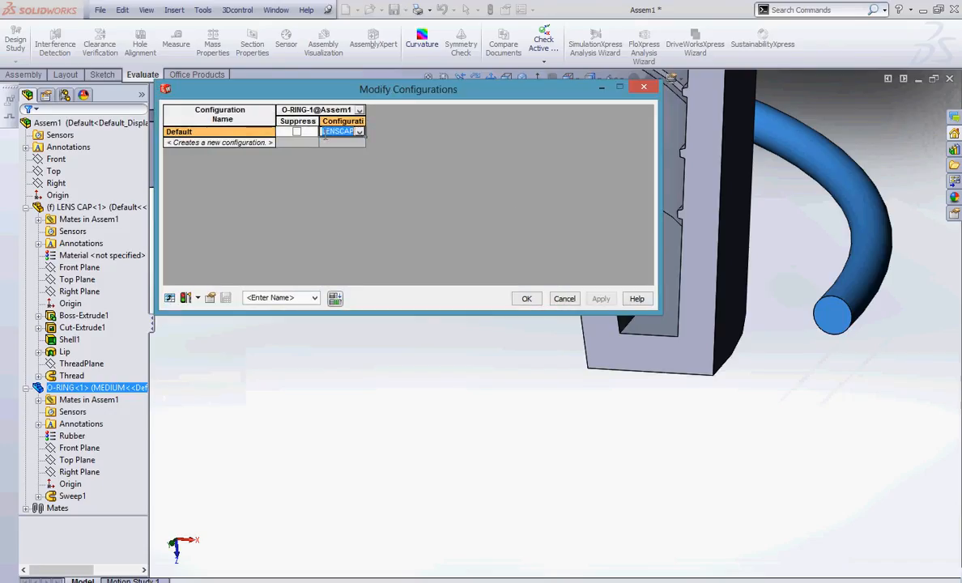
pyautogui.press('Return')
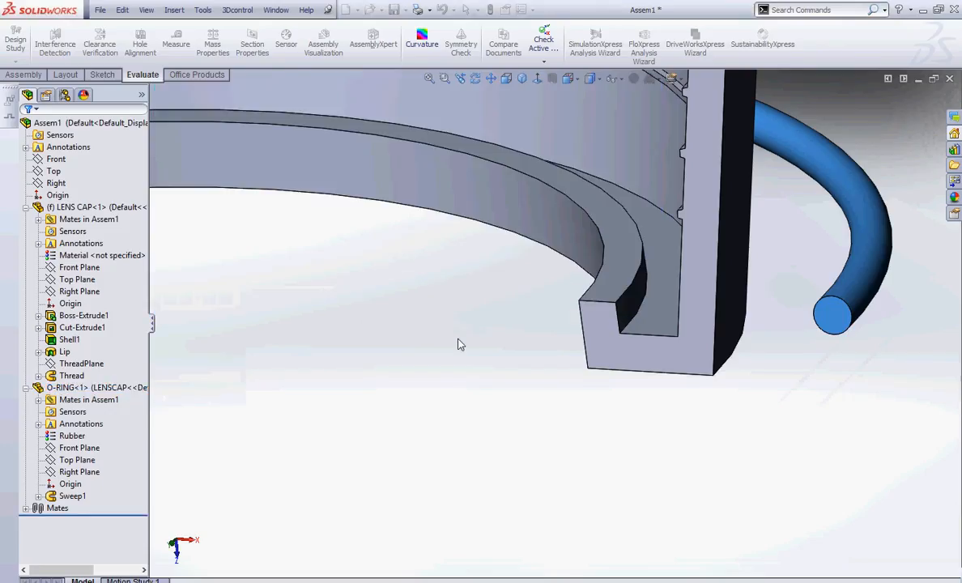
# - Open the O-RING part from the assembly and open its design table for editing
pyautogui.moveTo(474, 343); pyautogui.dragTo(544, 312, button='middle')
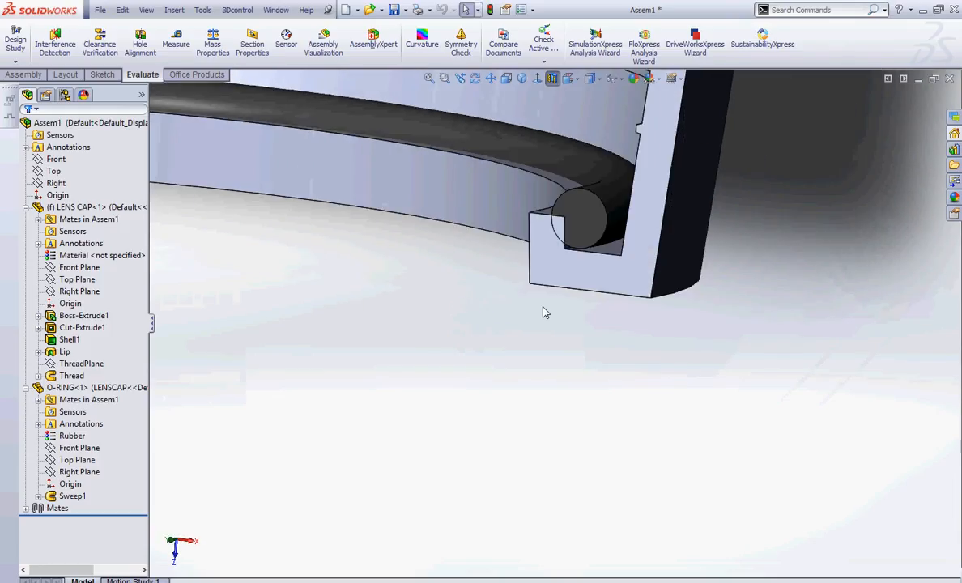
pyautogui.scroll(-2, 588, 202)
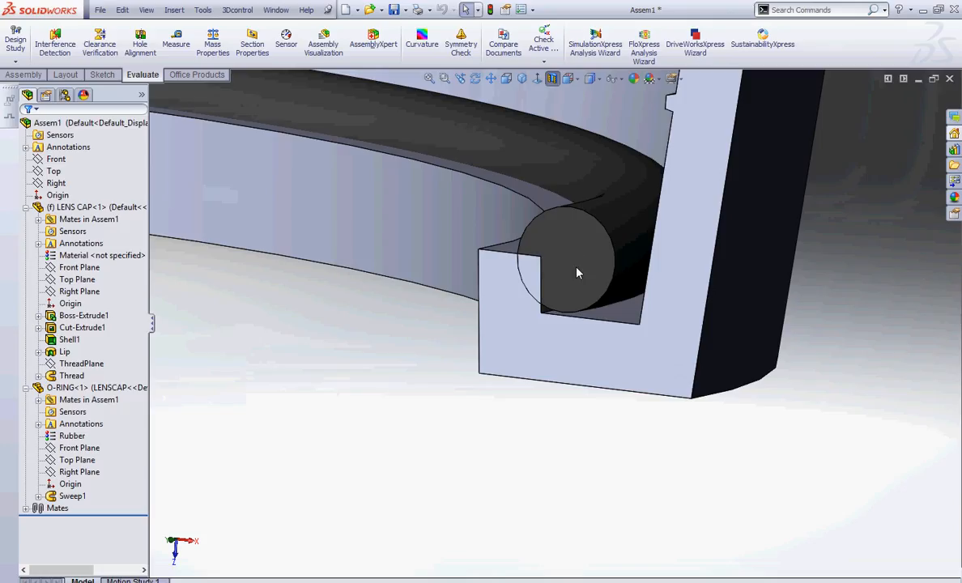
pyautogui.scroll(2, 574, 267)
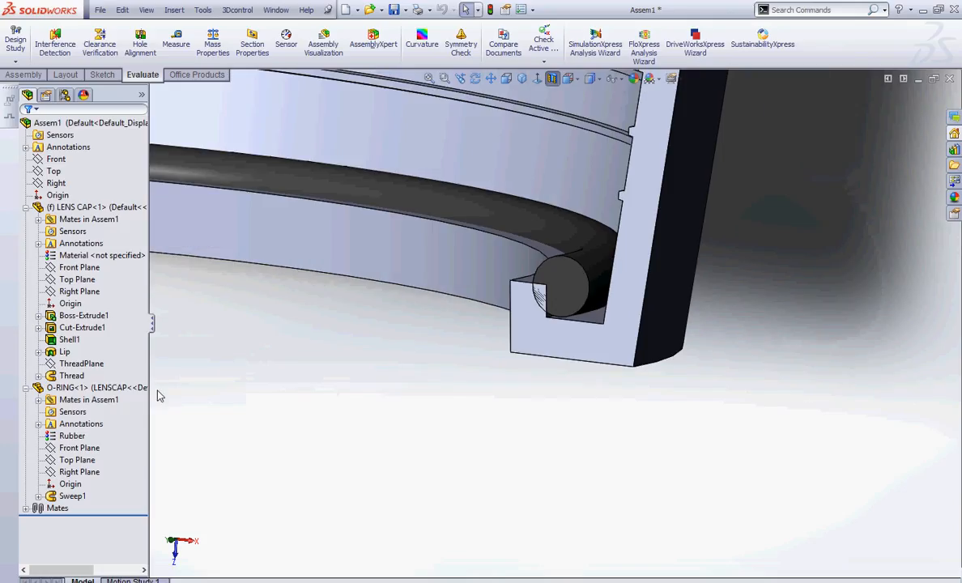
pyautogui.rightClick(102, 390)
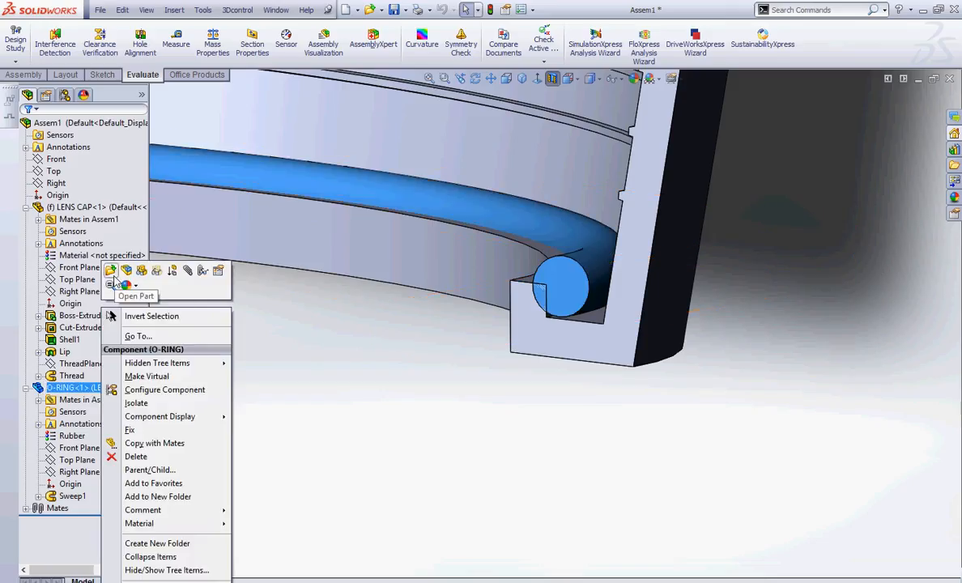
pyautogui.click(111, 275)
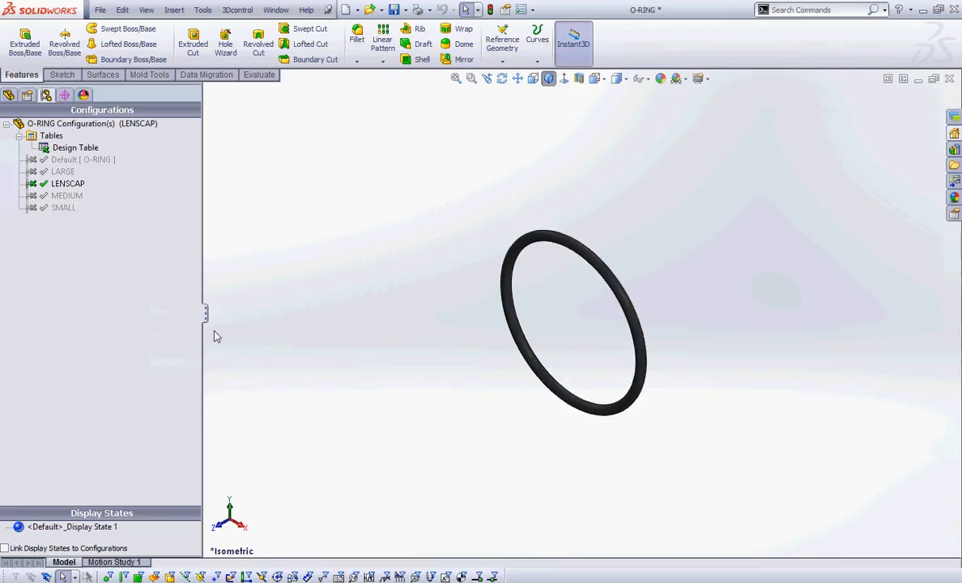
pyautogui.click(77, 147)
pyautogui.rightClick(77, 147)
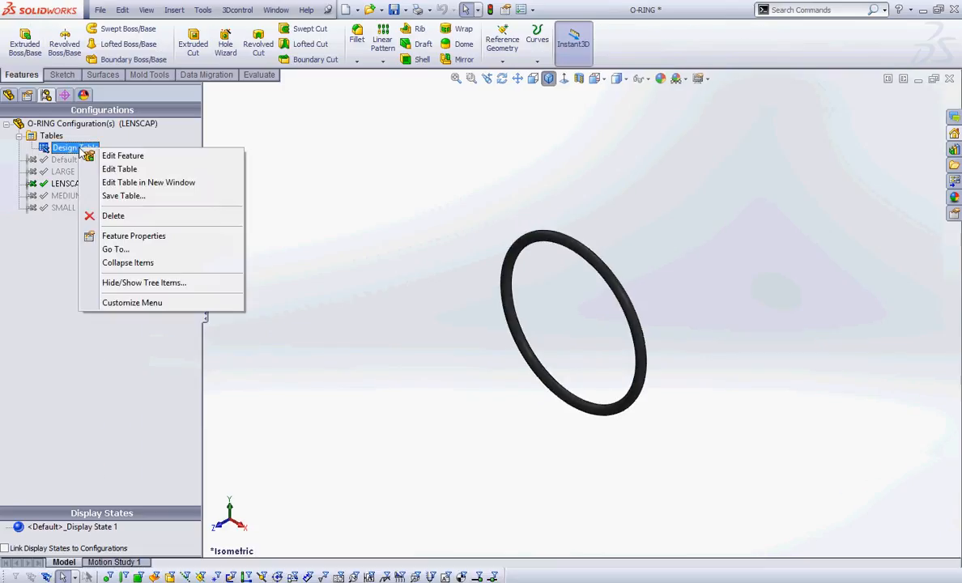
pyautogui.click(122, 170)
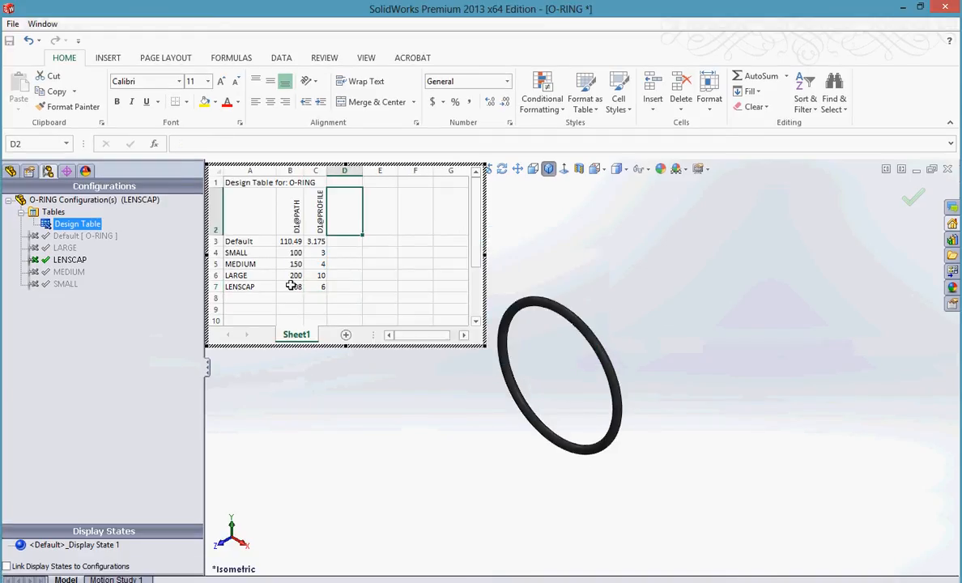
# - Set the LENSCAP configuration's D1@PATH to 108.5 in the design table and exit the table
pyautogui.click(297, 287)
pyautogui.doubleClick(302, 288)
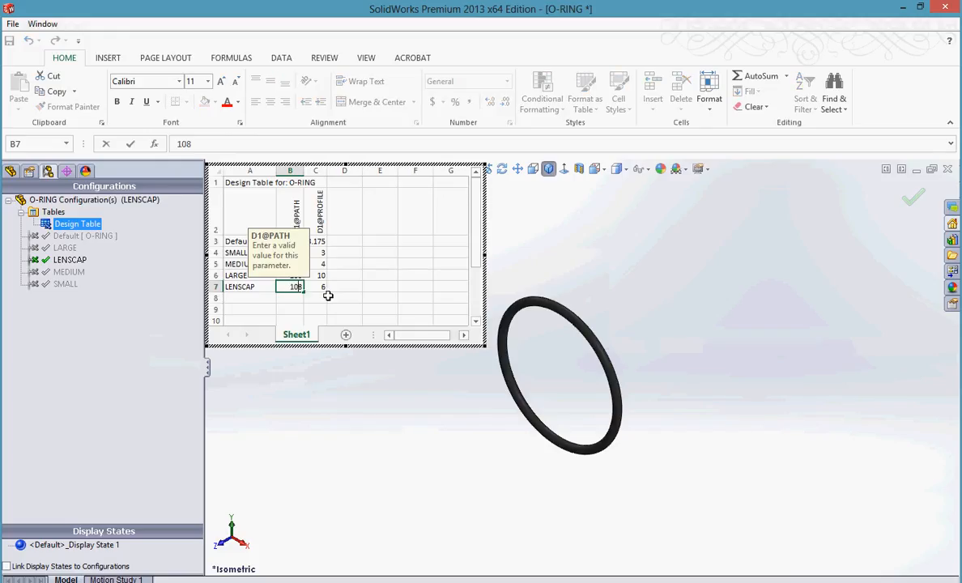
pyautogui.write('.')
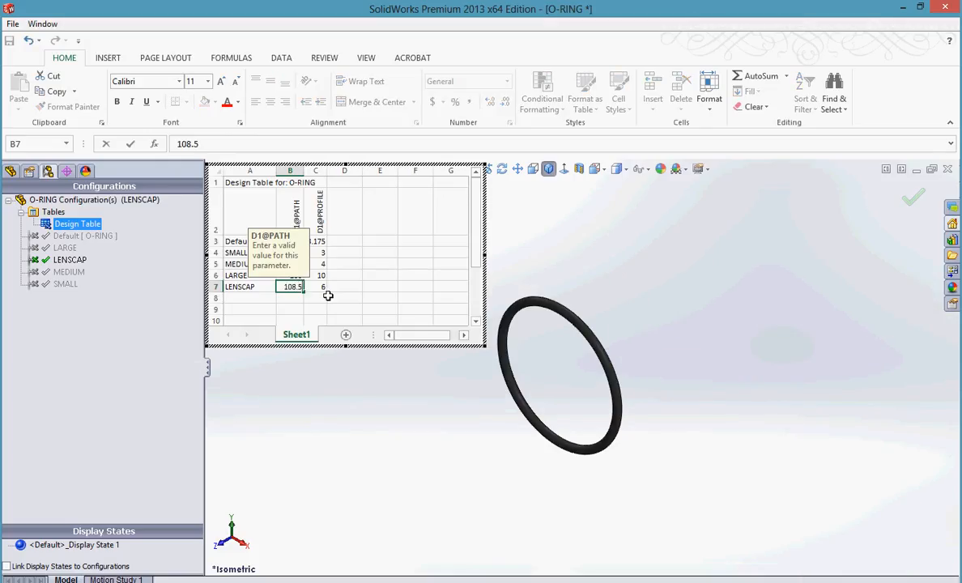
pyautogui.write('5')
pyautogui.click(300, 377)
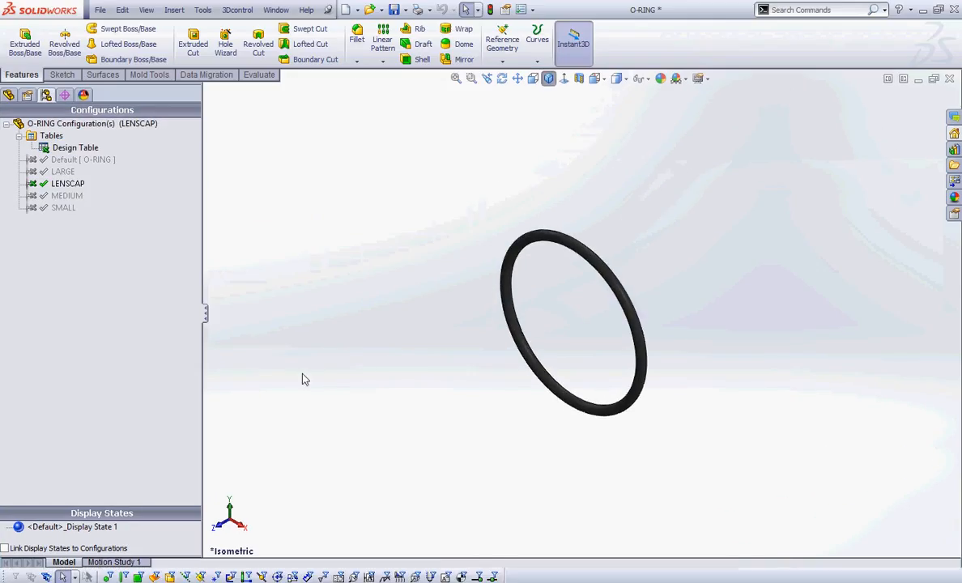
# - Save the O-RING part, switch to Assem1 and examine how the O-ring's section sits in the cap's groove
pyautogui.click(393, 9)
pyautogui.click(275, 10)
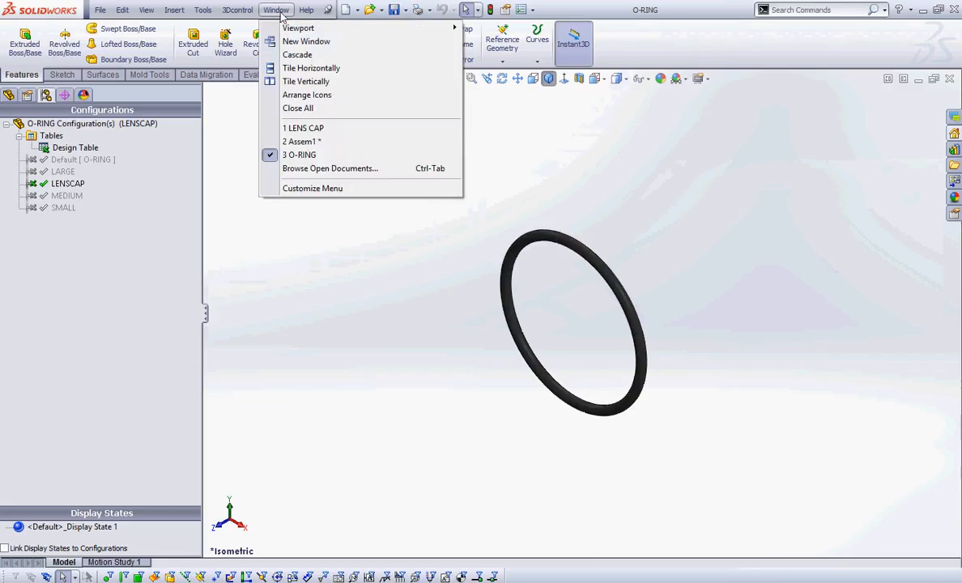
pyautogui.click(308, 143)
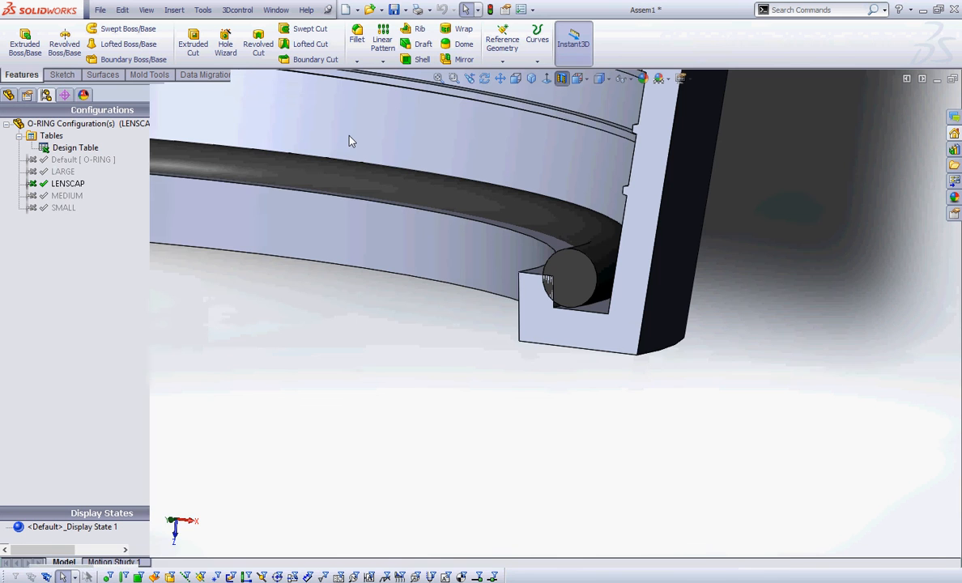
pyautogui.moveTo(476, 350); pyautogui.dragTo(492, 367, button='middle')
pyautogui.scroll(-5, 597, 354)
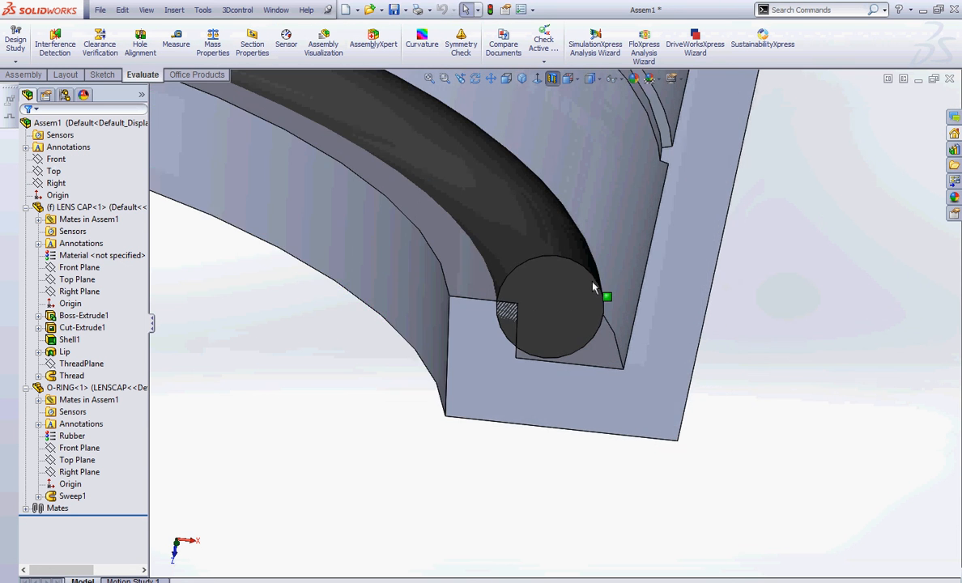
pyautogui.scroll(3, 559, 343)
pyautogui.moveTo(495, 364); pyautogui.dragTo(451, 363, button='middle')
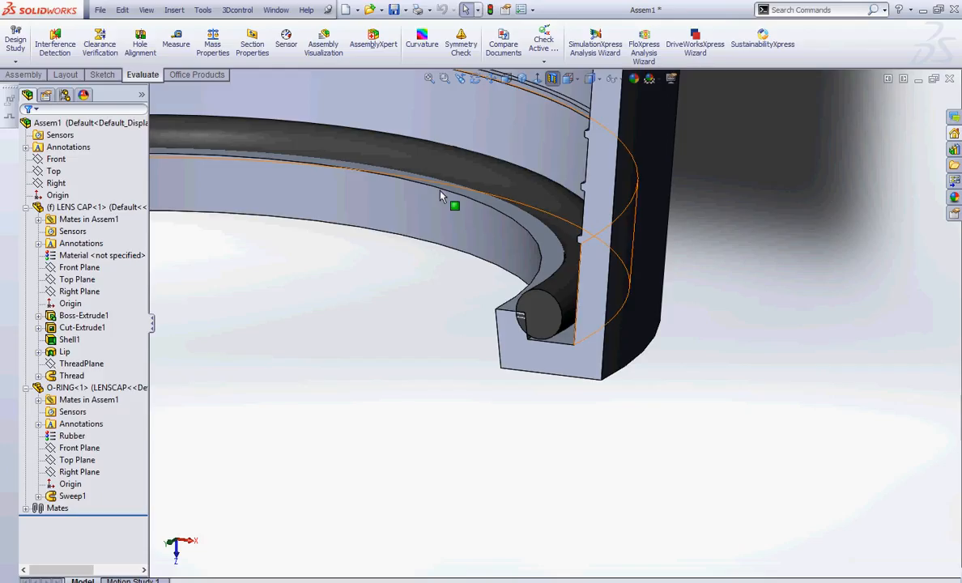
pyautogui.moveTo(526, 373)
pyautogui.mouseDown(button='middle')
pyautogui.moveTo(511, 349)
pyautogui.moveTo(544, 348)
pyautogui.moveTo(535, 363)
pyautogui.mouseUp(button='middle')
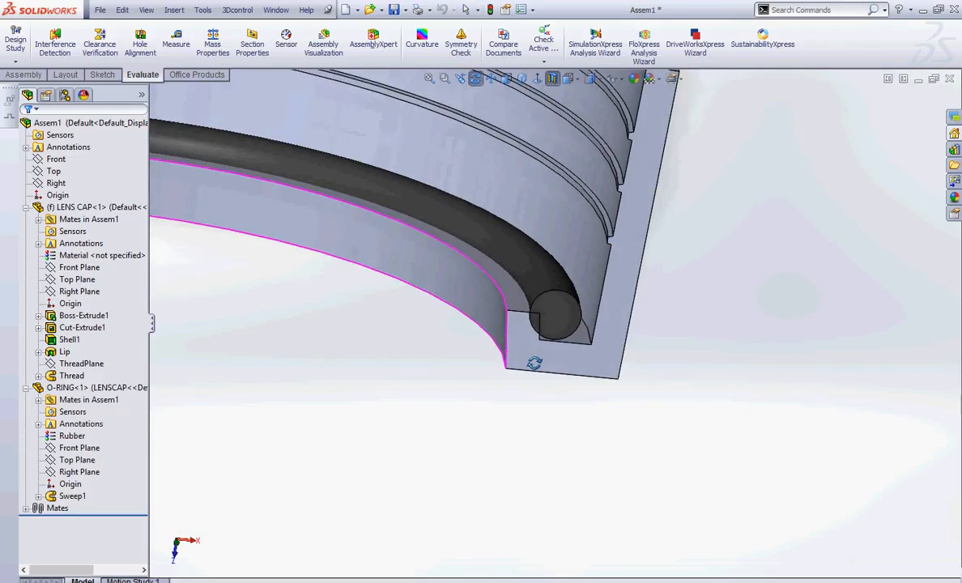
# - Reopen the O-RING part from the assembly and bring up its design table again
pyautogui.rightClick(106, 392)
pyautogui.click(127, 284)
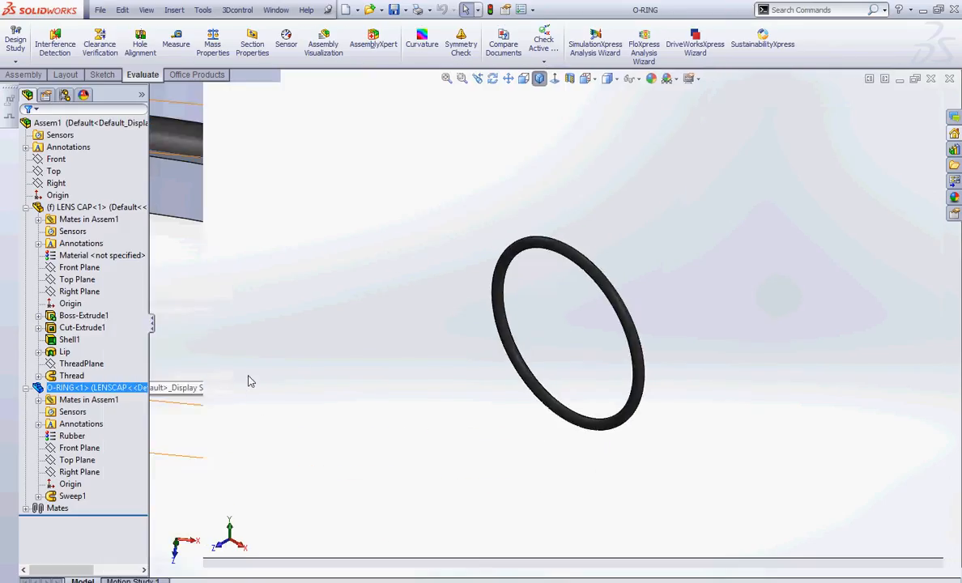
pyautogui.click(75, 148)
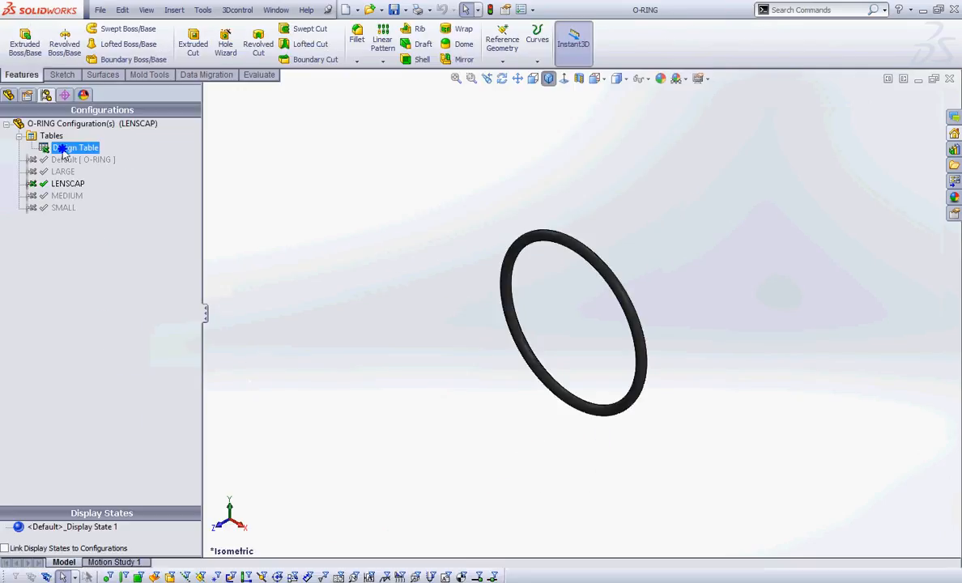
pyautogui.rightClick(75, 147)
pyautogui.click(97, 162)
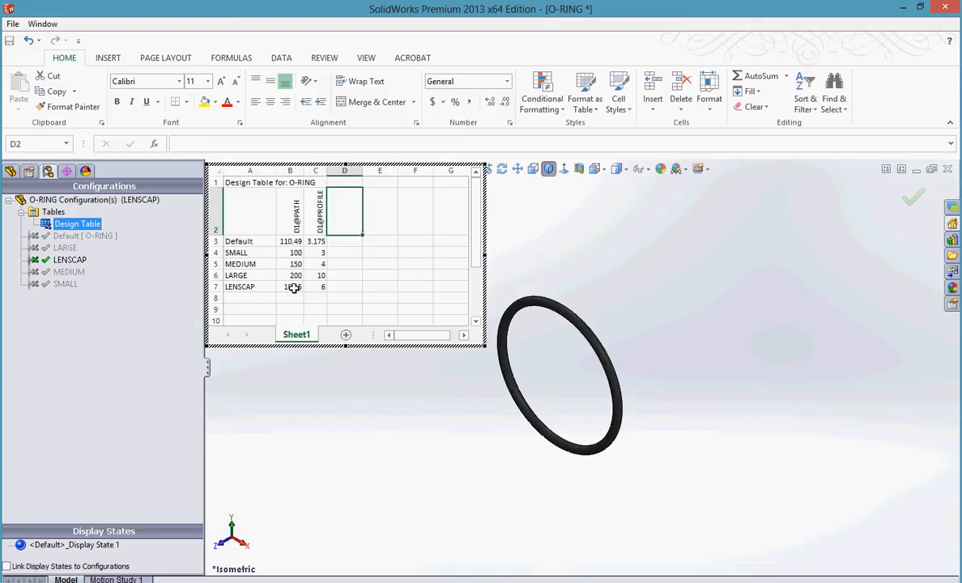
# - Set D1@PATH to 108.75 for the LENSCAP configuration and exit the design table
pyautogui.click(294, 287)
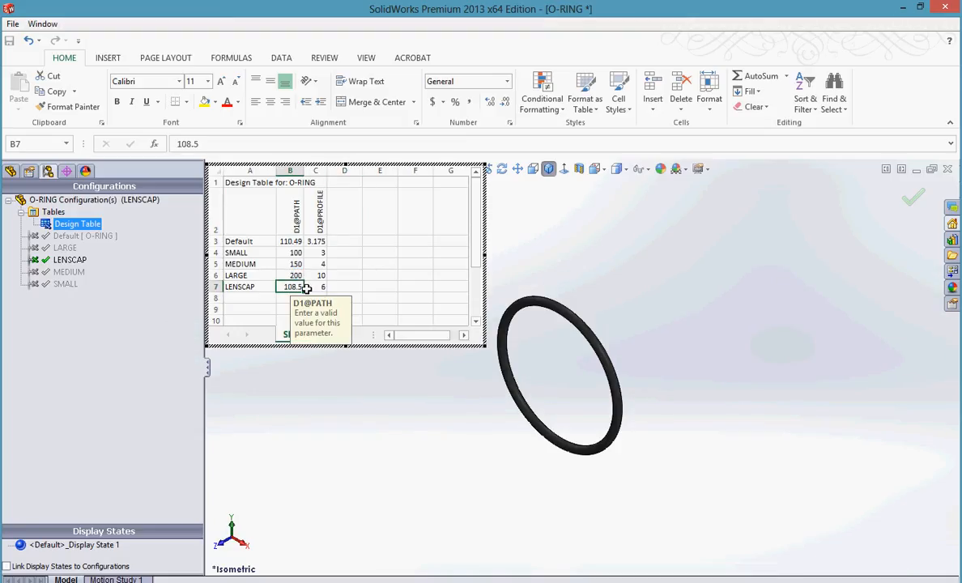
pyautogui.click(219, 145)
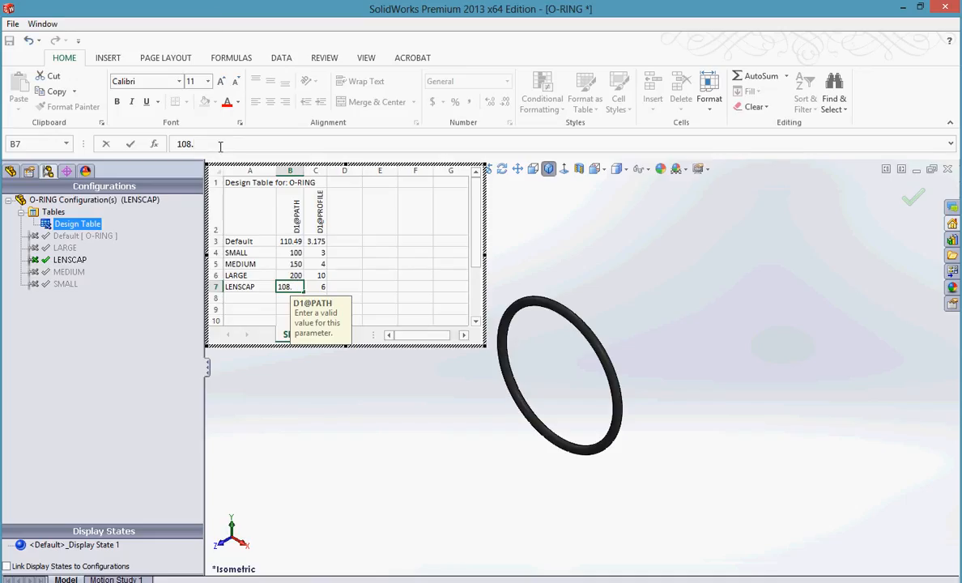
pyautogui.press('Return')
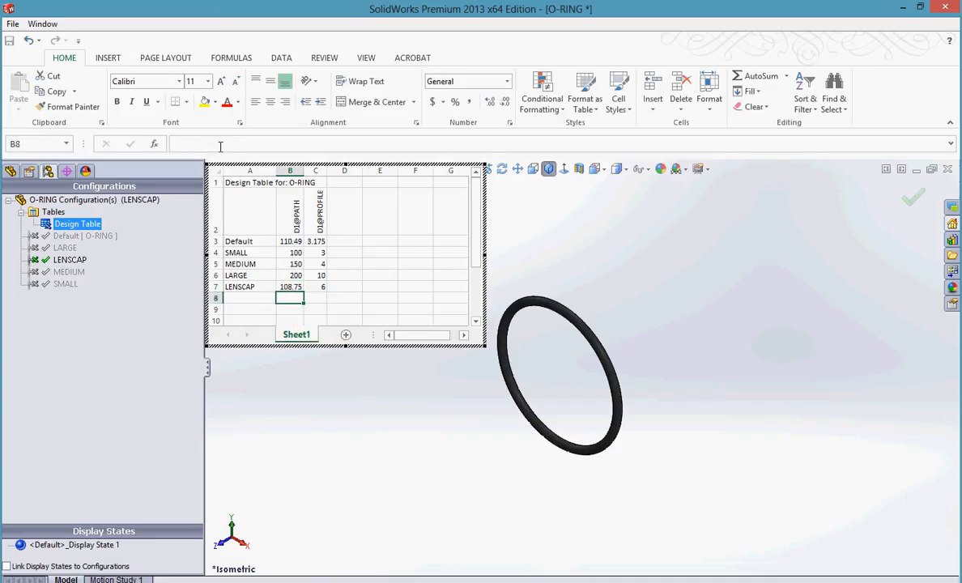
pyautogui.click(282, 397)
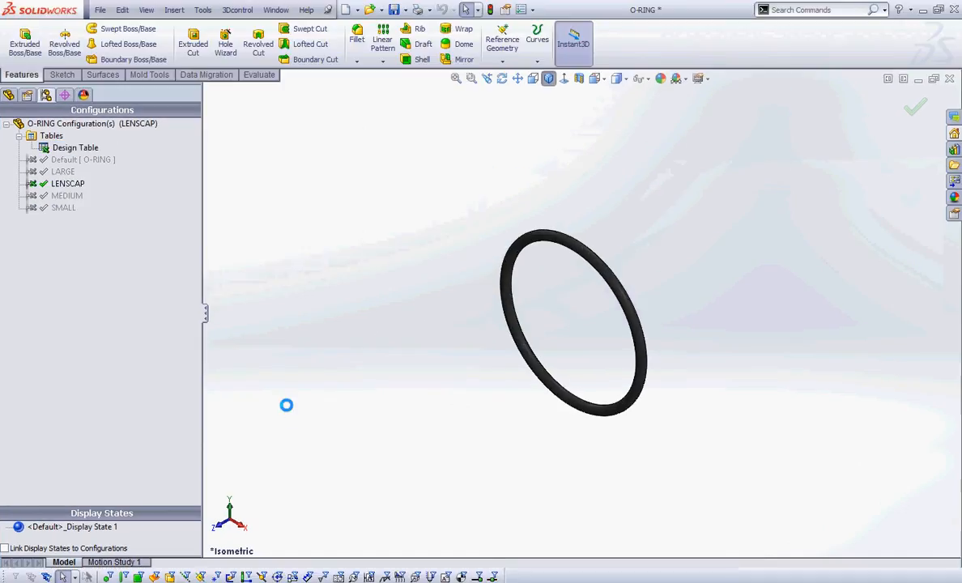
# - Save the O-RING part and switch back to the Assem1 assembly
pyautogui.click(394, 9)
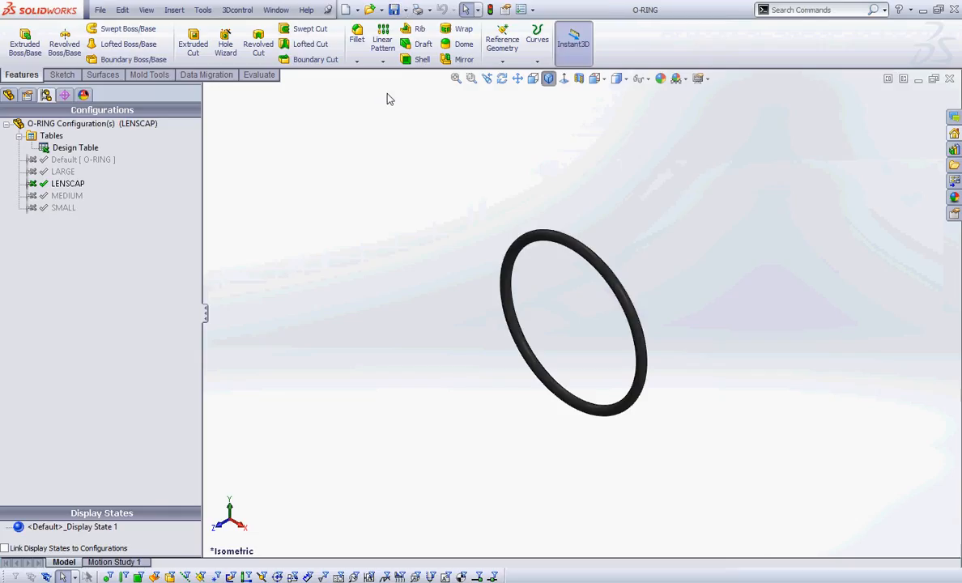
pyautogui.click(277, 10)
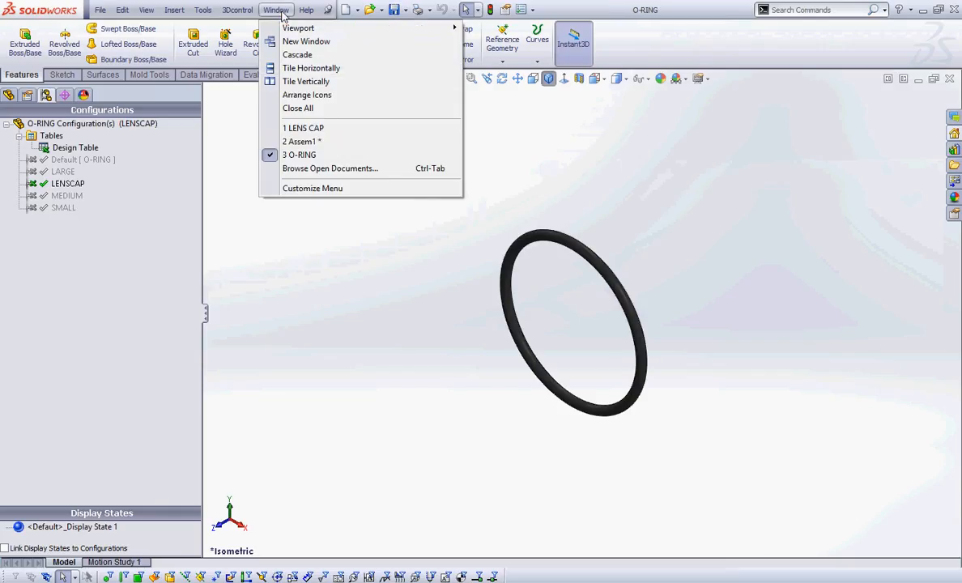
pyautogui.click(315, 141)
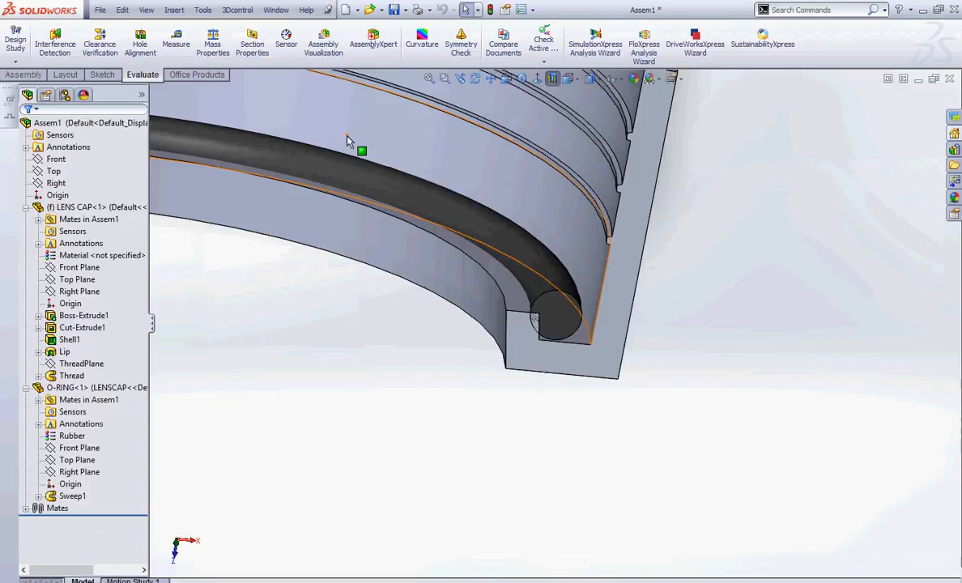
# - Save the assembly in the Spring 2014 Projects folder as LENSCAP PLUS O-RING
pyautogui.click(394, 9)
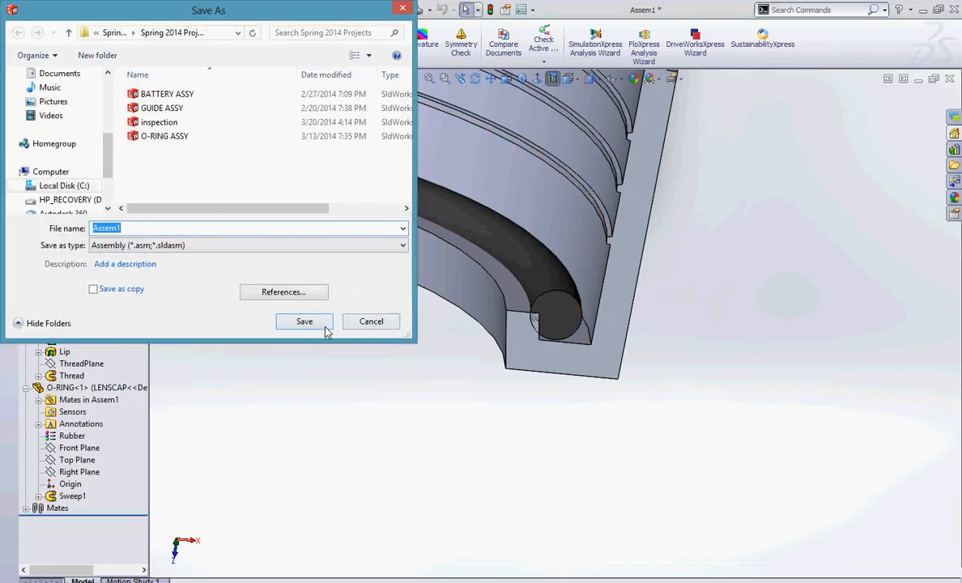
pyautogui.write('o')
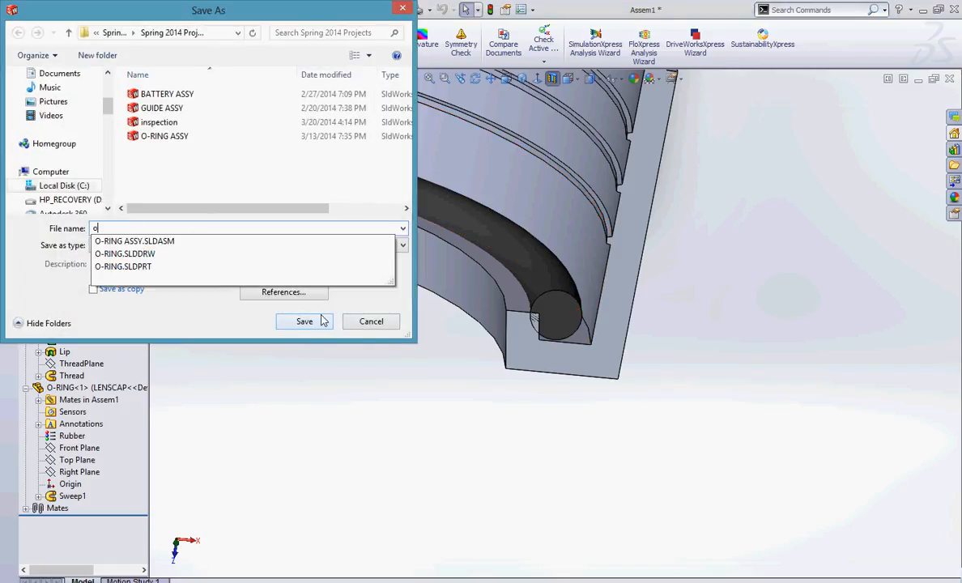
pyautogui.press('BackSpace')
pyautogui.write('LENSCAP PLUS')
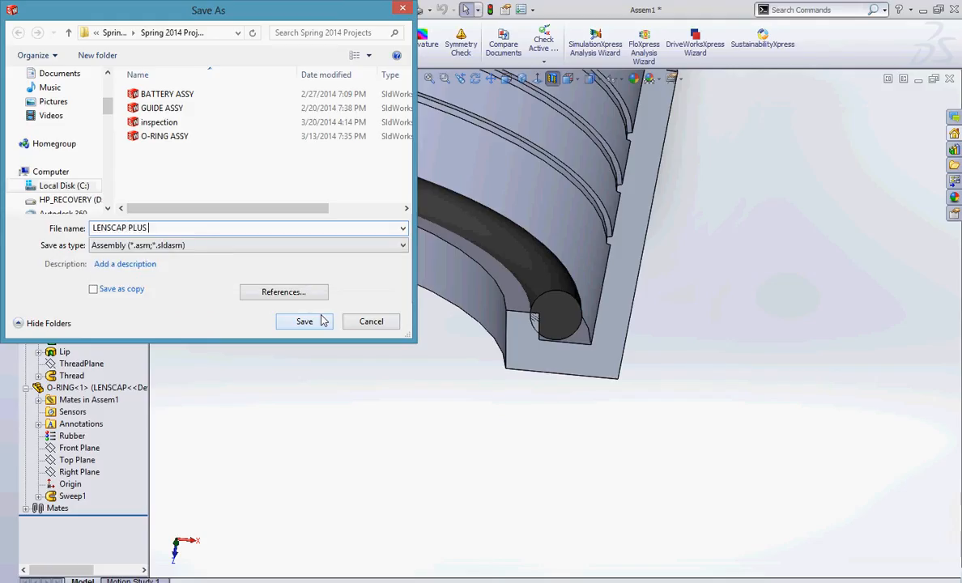
pyautogui.write(' O-RING')
pyautogui.click(302, 318)
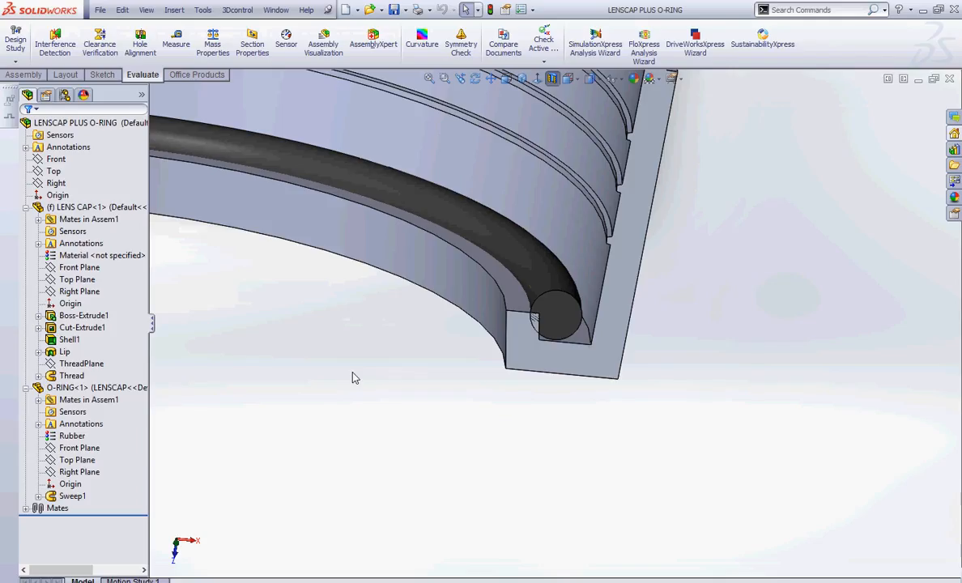
# - Turn off the section view to show the complete cap with its O-ring, and save the assembly
pyautogui.click(551, 77)
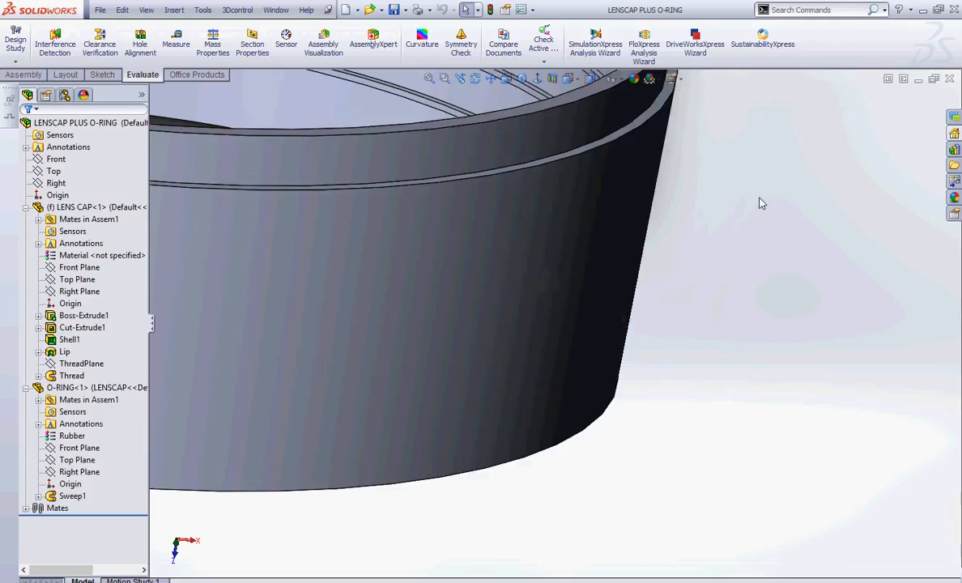
pyautogui.scroll(3, 760, 204)
pyautogui.moveTo(760, 204); pyautogui.dragTo(642, 264, button='middle')
pyautogui.scroll(2, 642, 264)
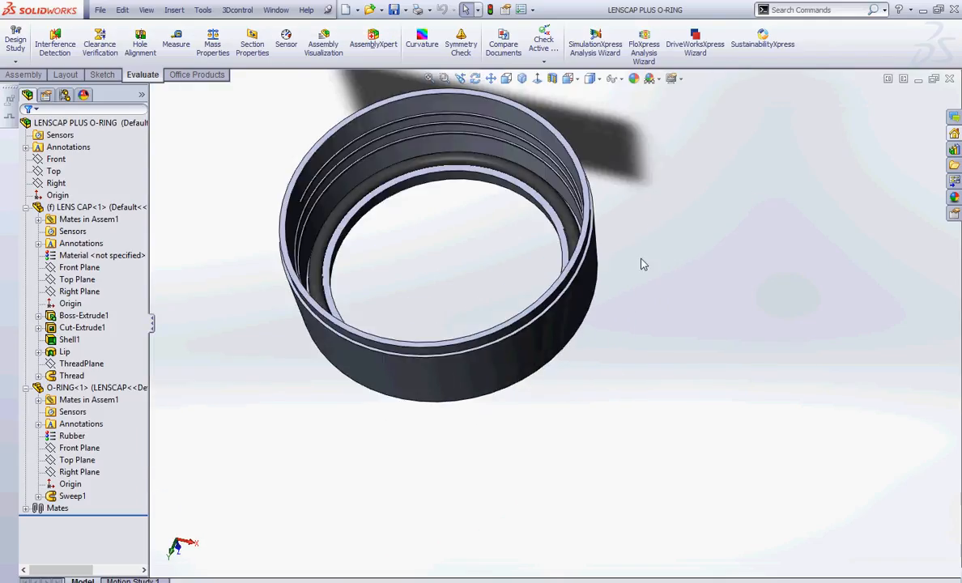
pyautogui.moveTo(464, 232); pyautogui.dragTo(474, 284, button='middle')
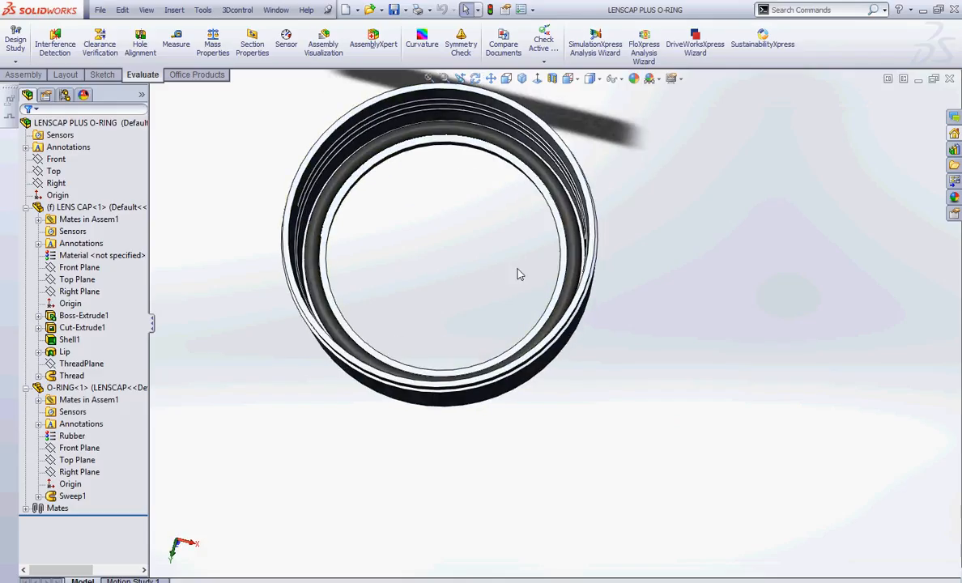
pyautogui.click(393, 9)
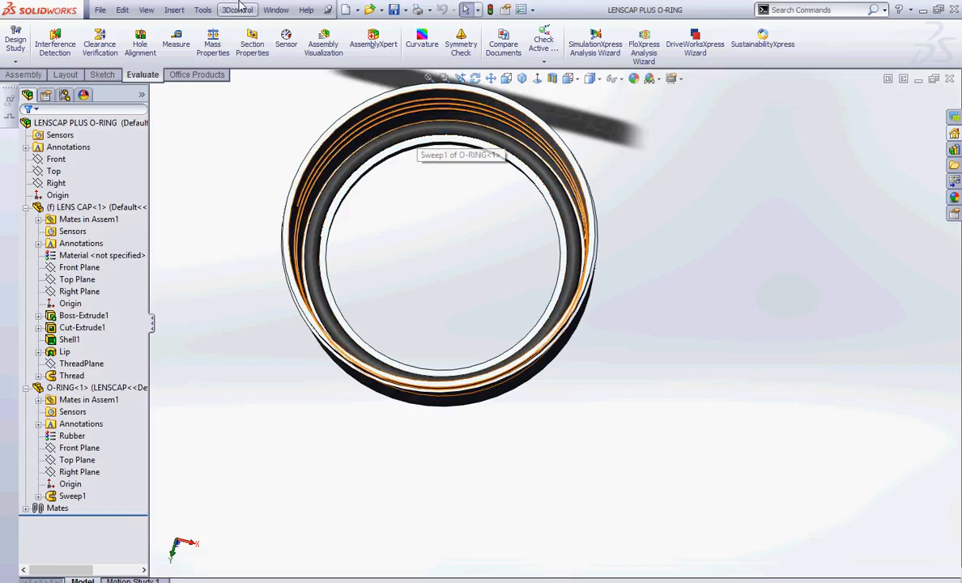
# - Open the LENS part from the Spring 2014 Projects folder
pyautogui.click(99, 10)
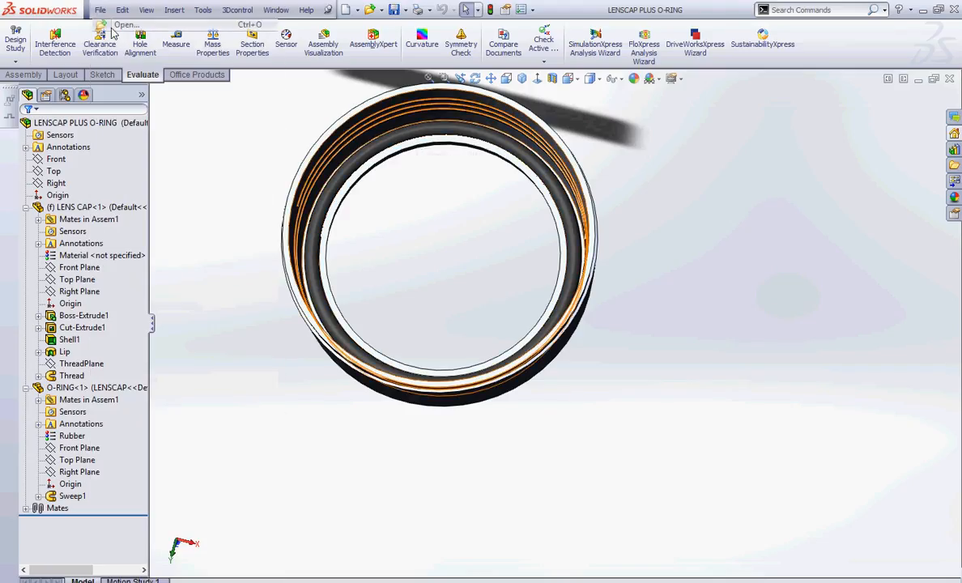
pyautogui.hotkey('ctrl', 'o')
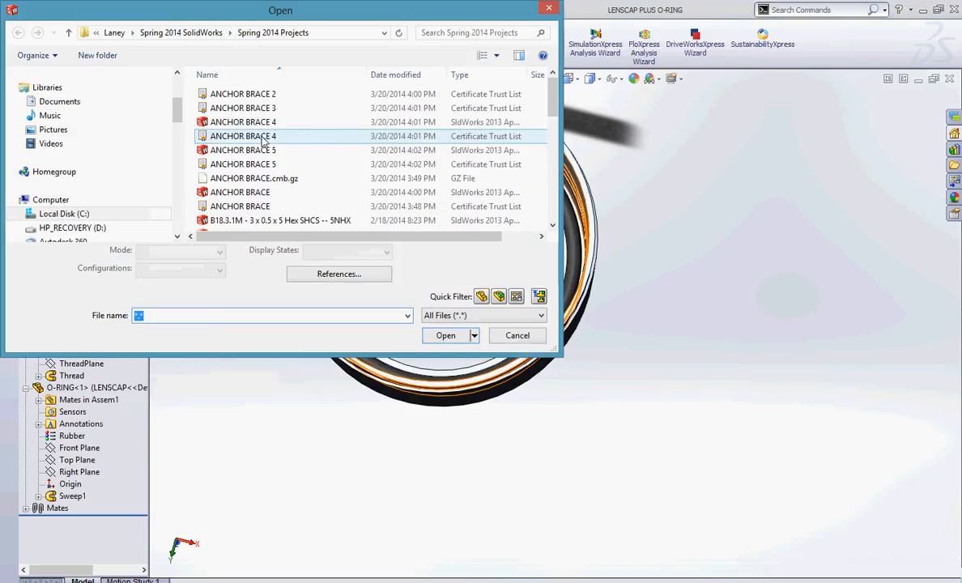
pyautogui.moveTo(554, 106); pyautogui.dragTo(553, 185)
pyautogui.click(220, 155)
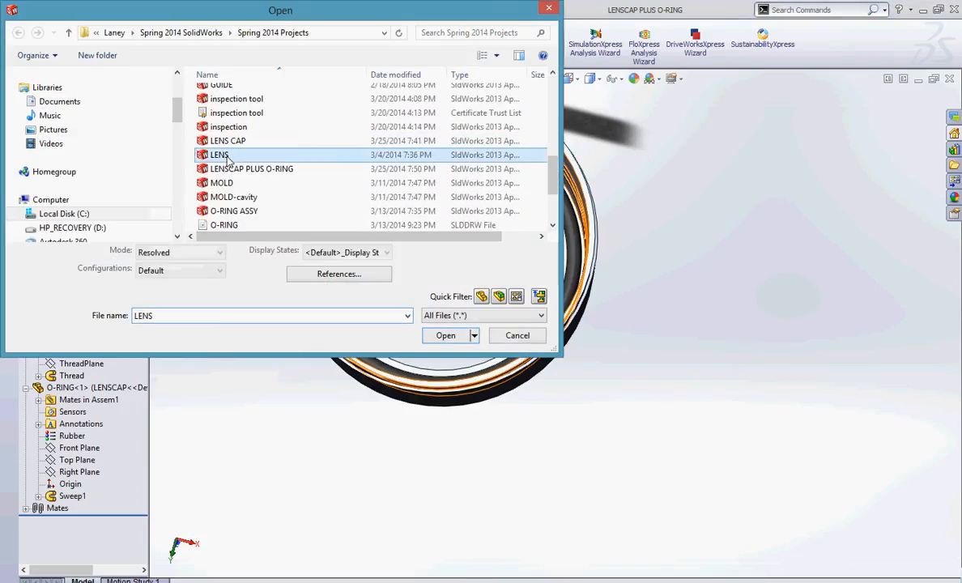
pyautogui.click(448, 337)
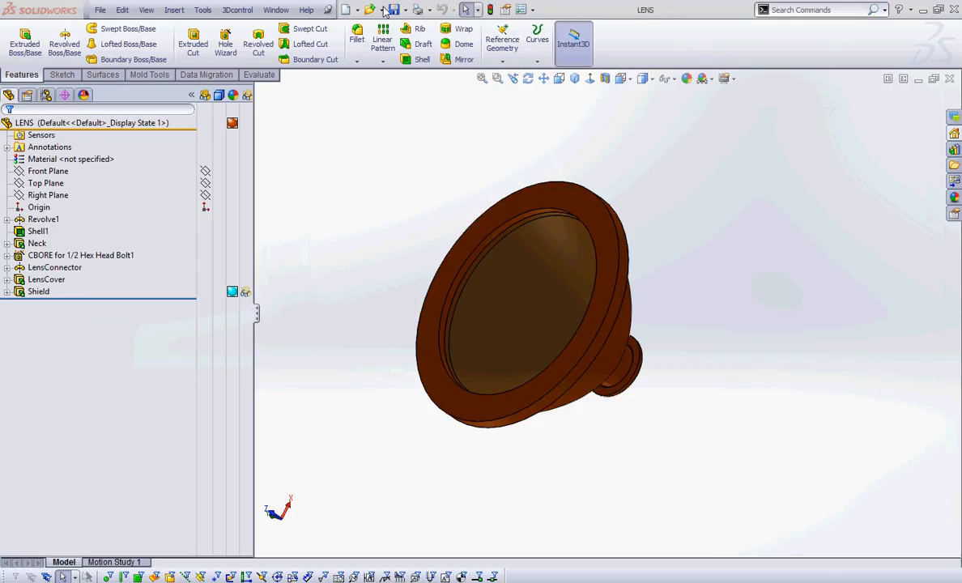
# - Create a new assembly from the assem template with the LENS part placed at the origin
pyautogui.click(356, 10)
pyautogui.click(388, 49)
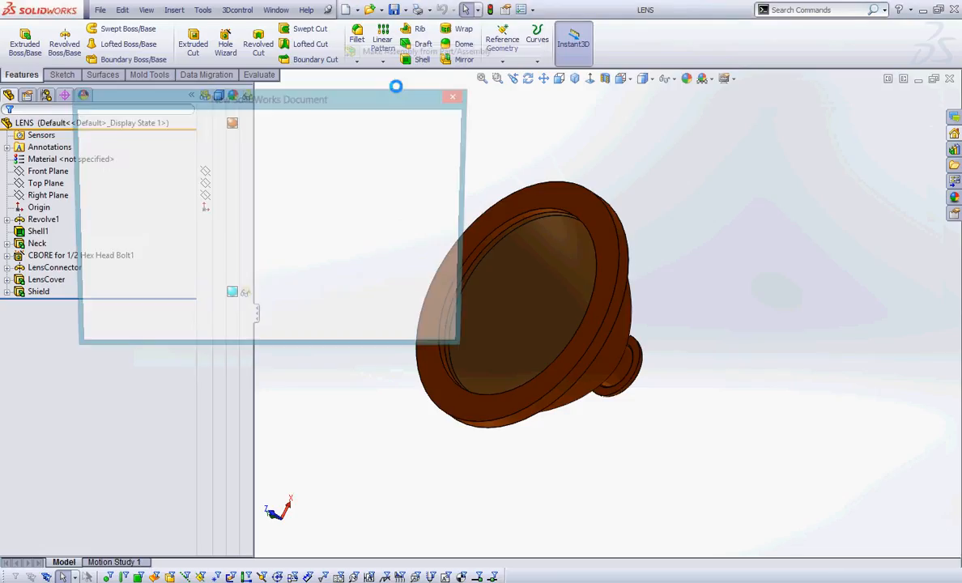
pyautogui.click(106, 149)
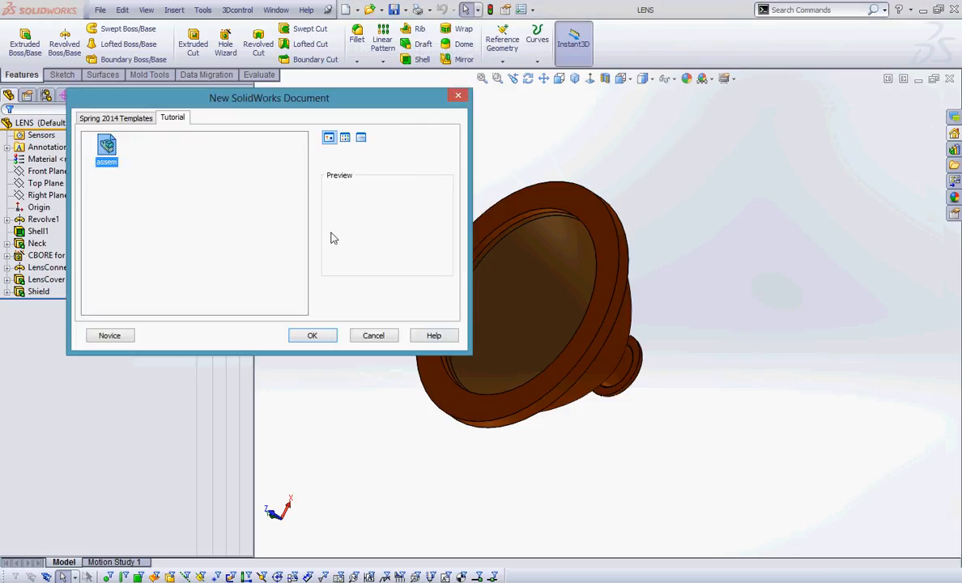
pyautogui.click(311, 336)
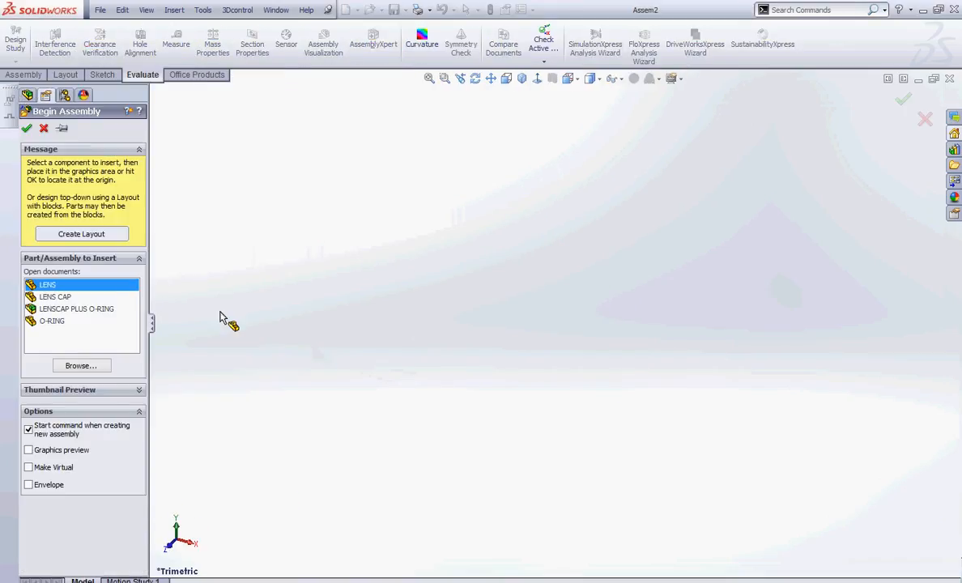
pyautogui.click(27, 128)
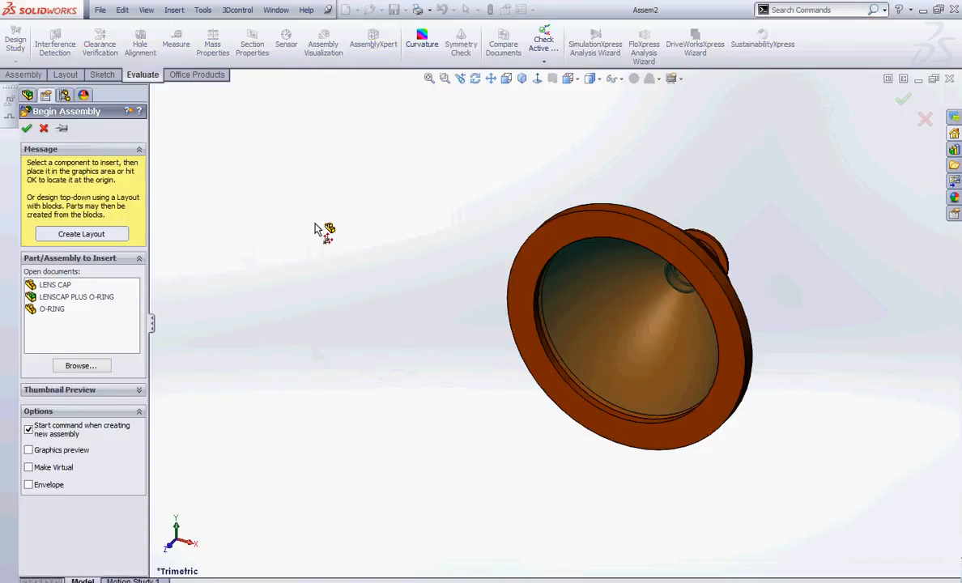
# - Insert the BULB part from the Spring 2014 Projects folder into free space behind the lens
pyautogui.click(30, 74)
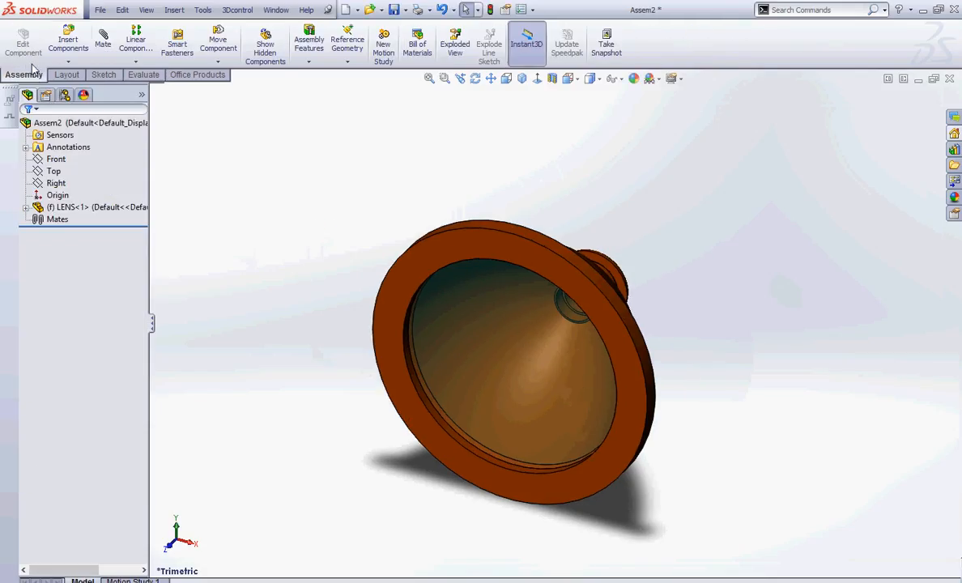
pyautogui.click(68, 41)
pyautogui.click(80, 353)
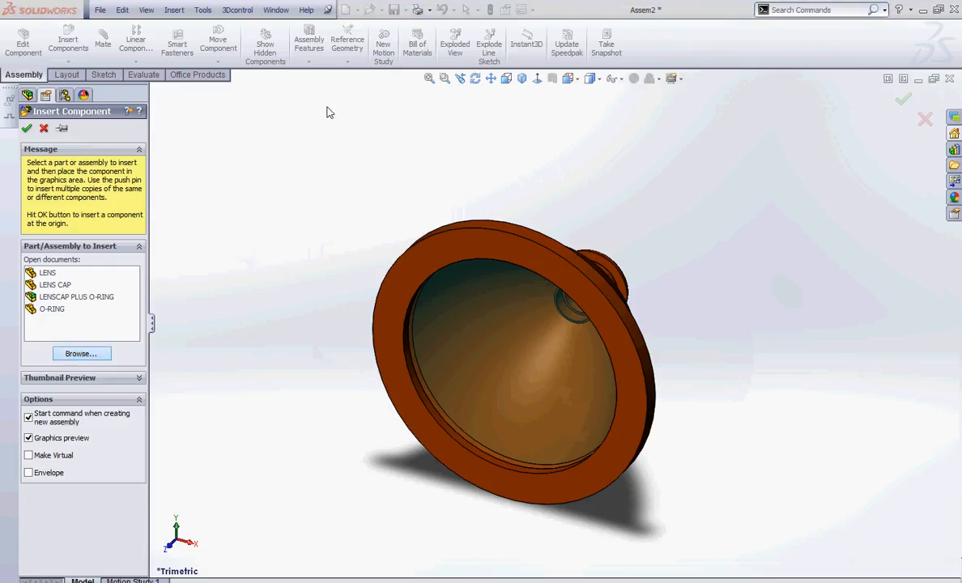
pyautogui.click(271, 205)
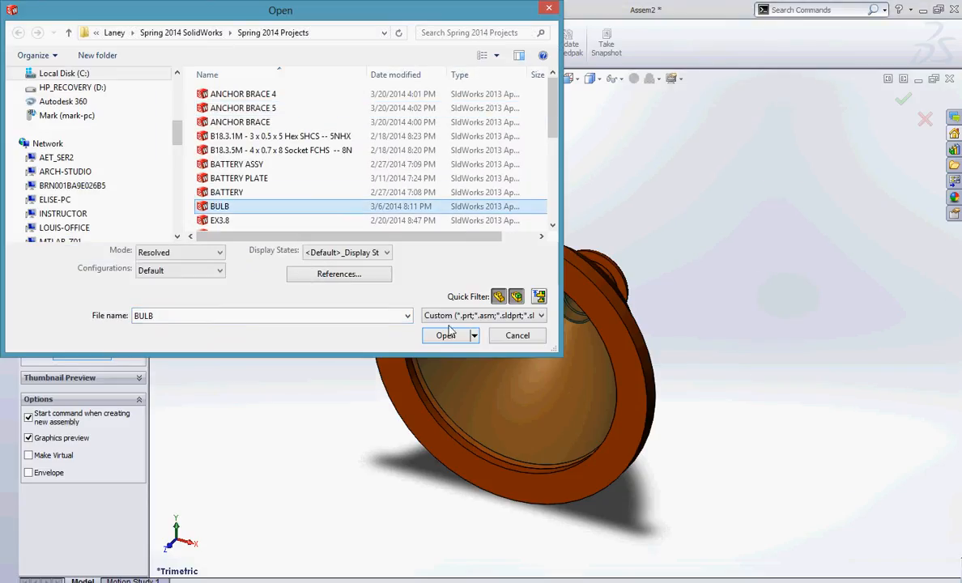
pyautogui.click(445, 335)
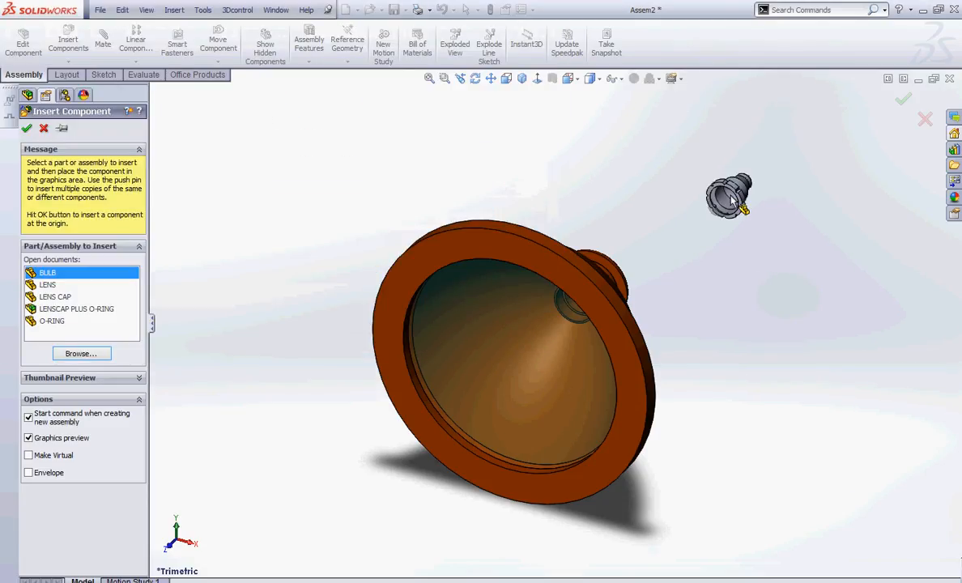
pyautogui.click(668, 158)
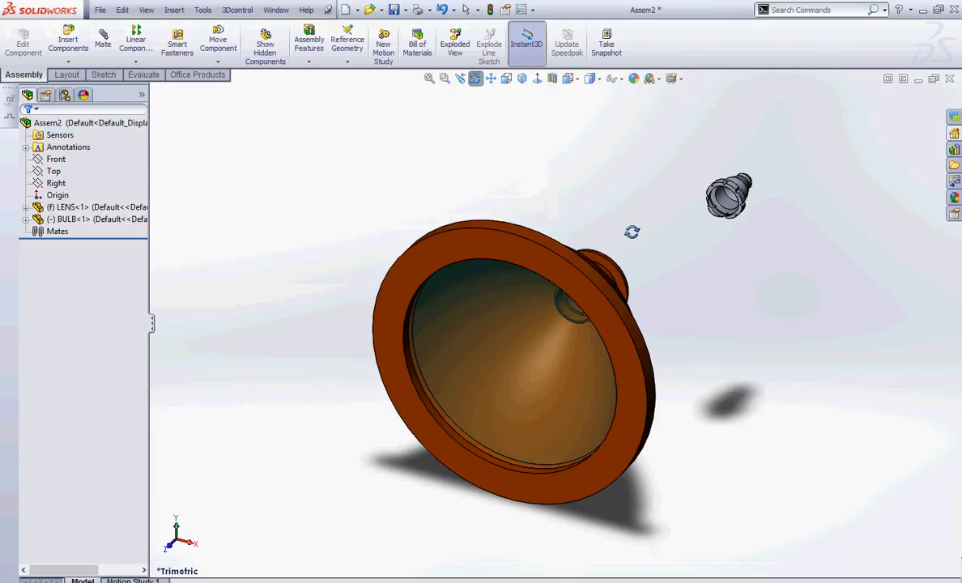
# - Add a concentric mate between the bulb's cylindrical body face and the outer face of the lens neck
pyautogui.moveTo(629, 229); pyautogui.dragTo(637, 301, button='middle')
pyautogui.moveTo(682, 324); pyautogui.dragTo(702, 274, button='middle')
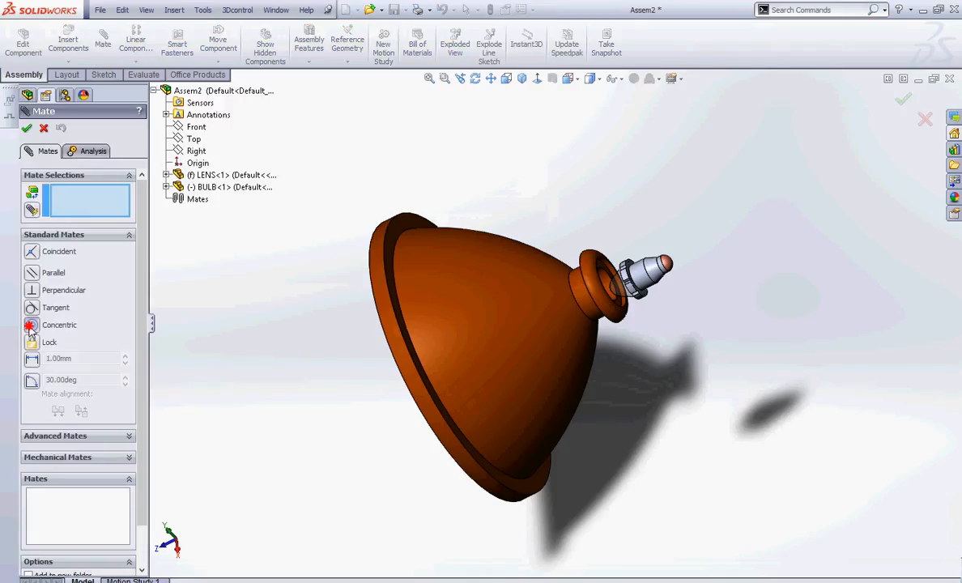
pyautogui.scroll(-3, 691, 288)
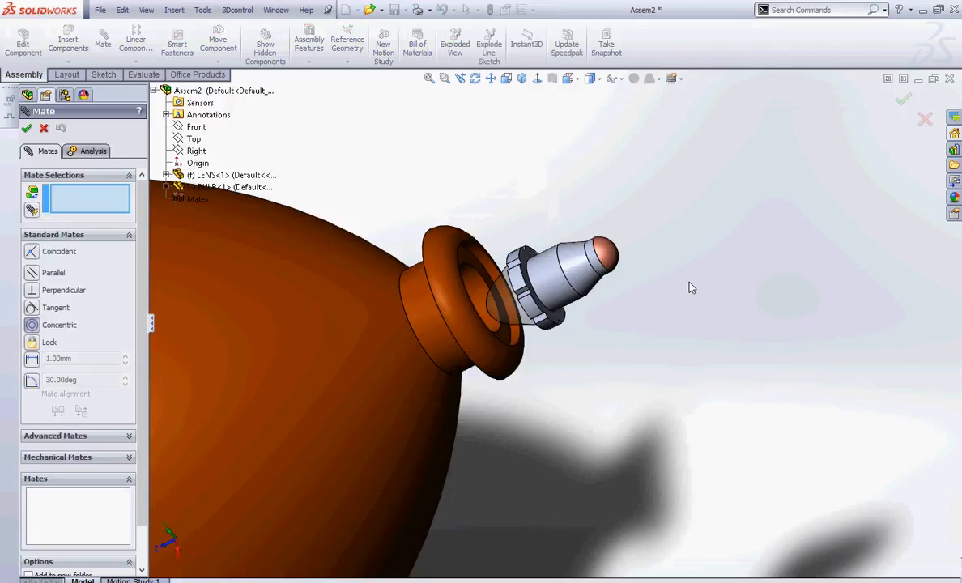
pyautogui.click(548, 298)
pyautogui.click(449, 342)
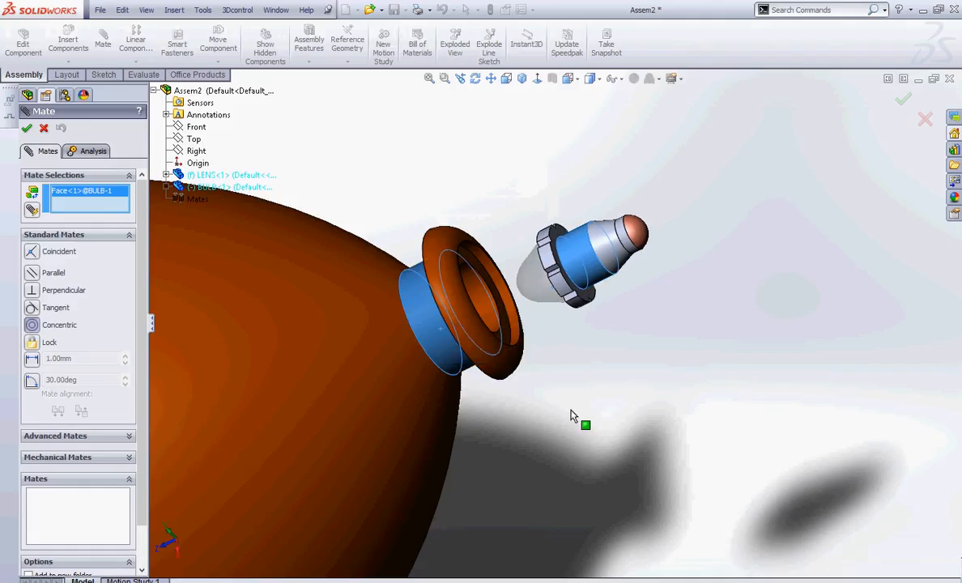
pyautogui.click(735, 431)
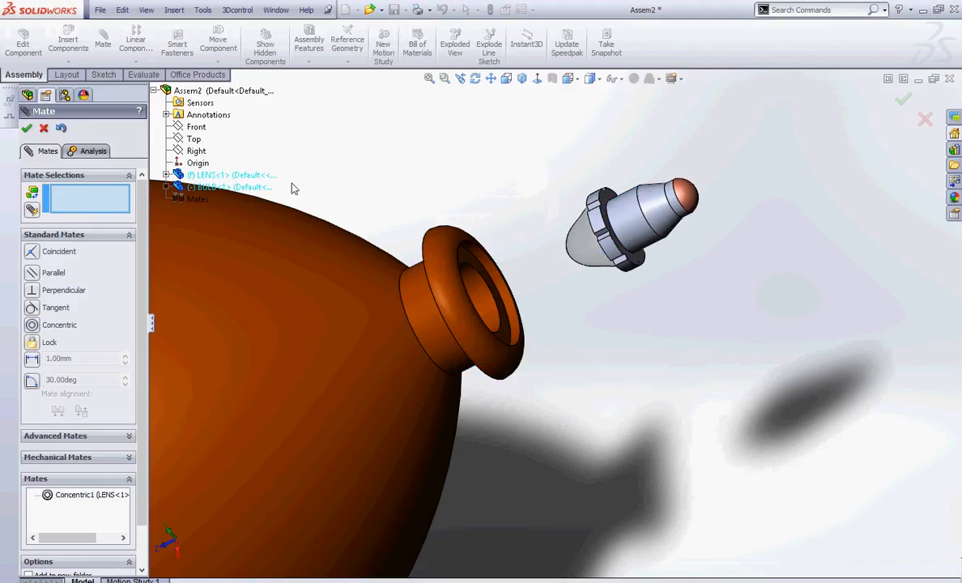
pyautogui.click(45, 129)
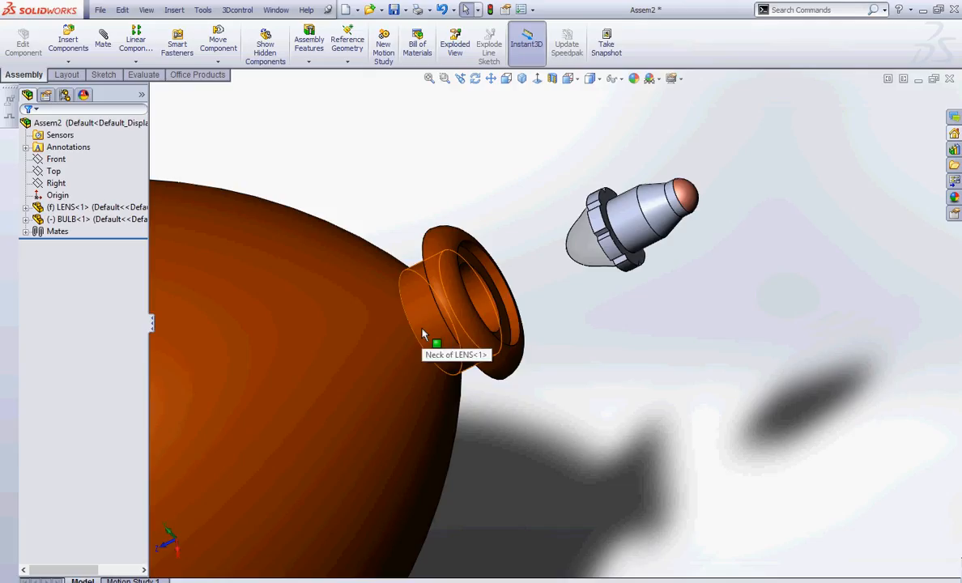
# - Section the assembly view along the Right plane with a 0 mm offset
pyautogui.click(54, 171)
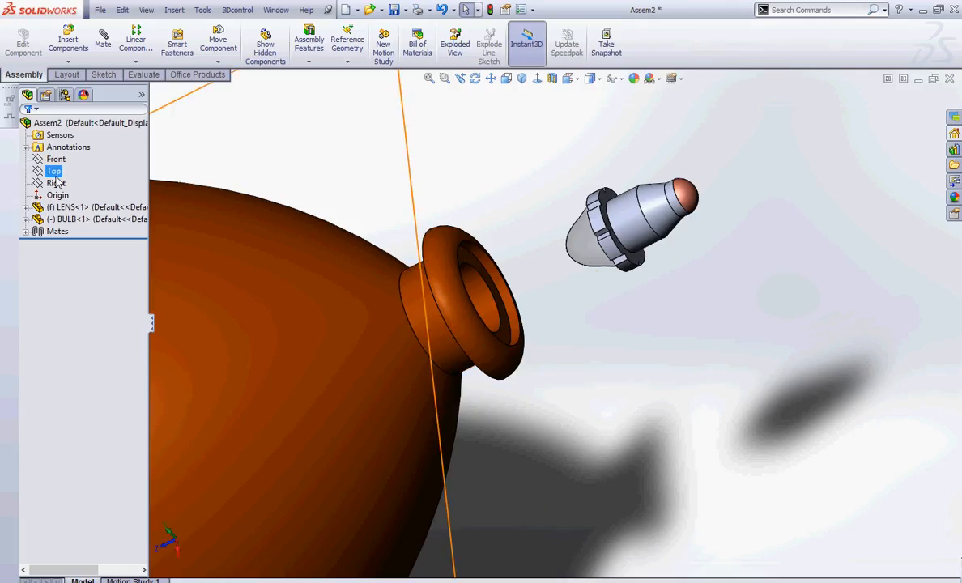
pyautogui.click(505, 195)
pyautogui.press('f')
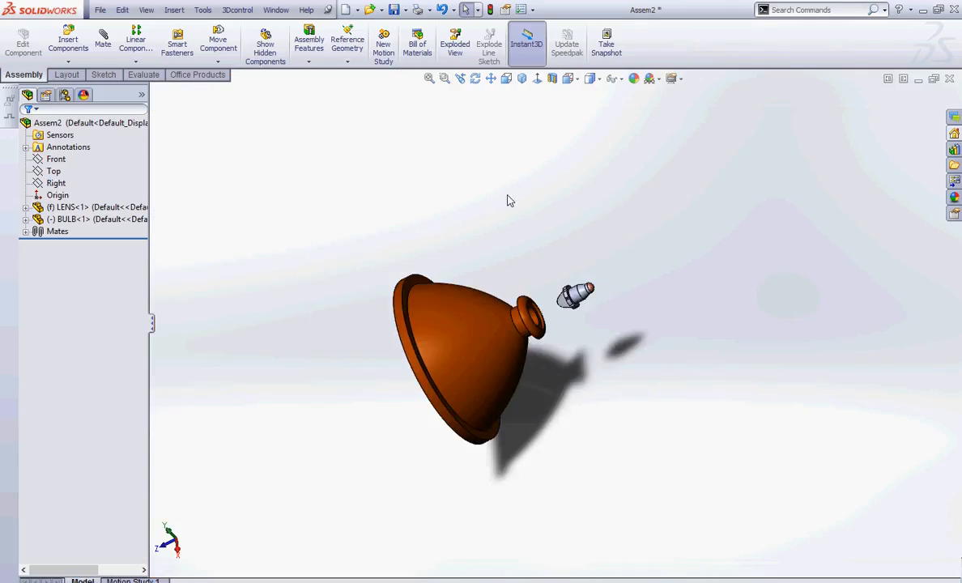
pyautogui.click(55, 184)
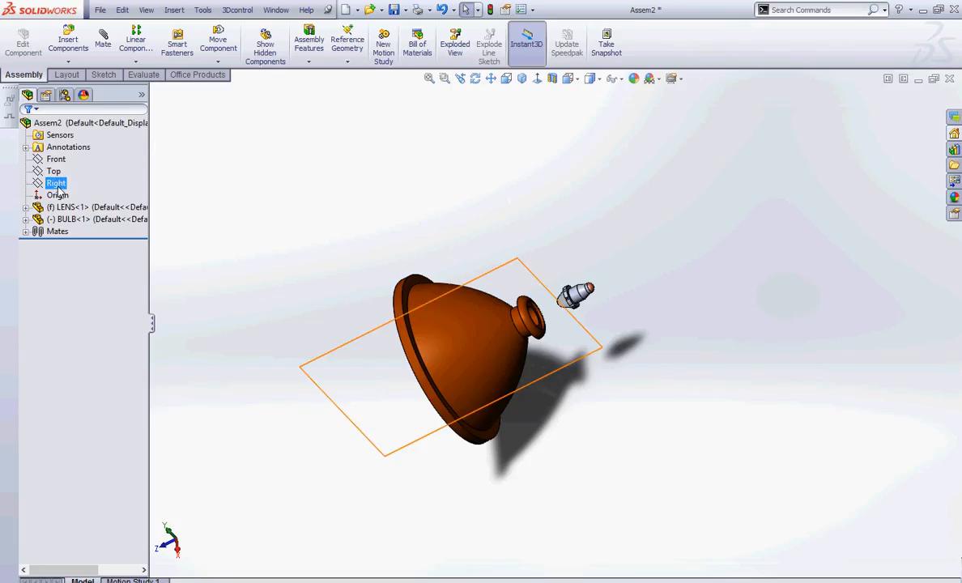
pyautogui.click(551, 79)
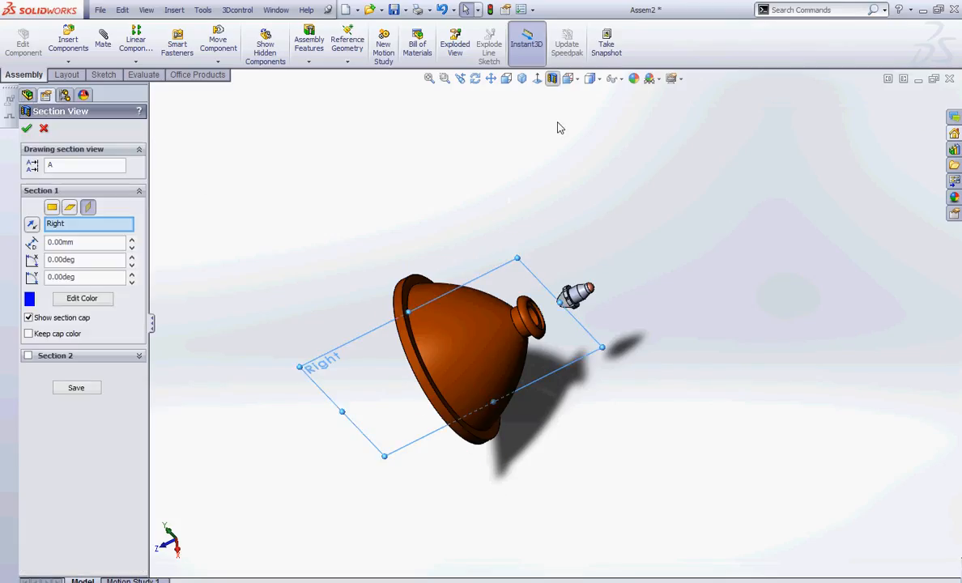
pyautogui.click(26, 128)
# - Add a coincident mate between the counterbore's step face inside the lens neck and the flat face of the bulb's flange
pyautogui.moveTo(339, 365); pyautogui.dragTo(534, 288, button='middle')
pyautogui.scroll(-6, 543, 331)
pyautogui.click(103, 41)
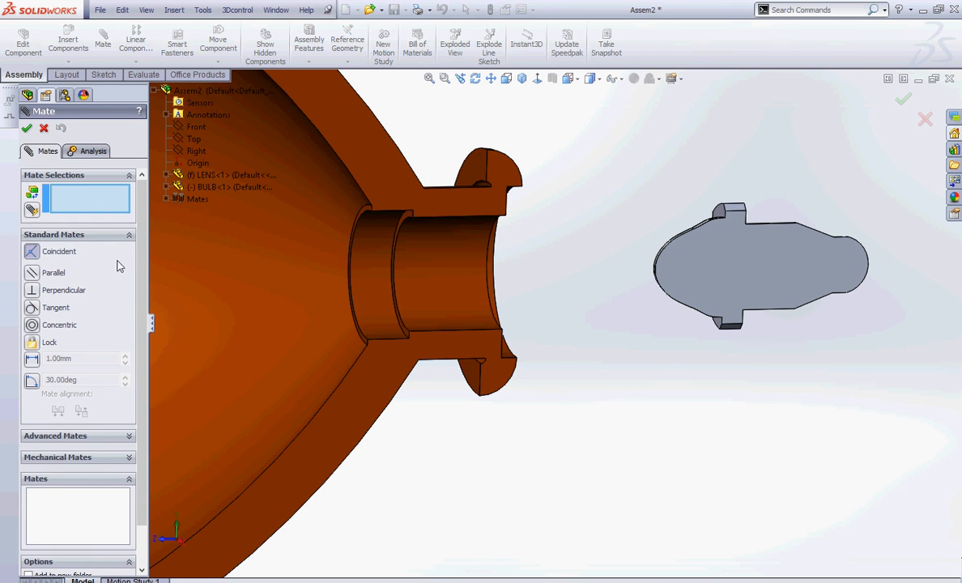
pyautogui.scroll(-4, 429, 348)
pyautogui.click(422, 324)
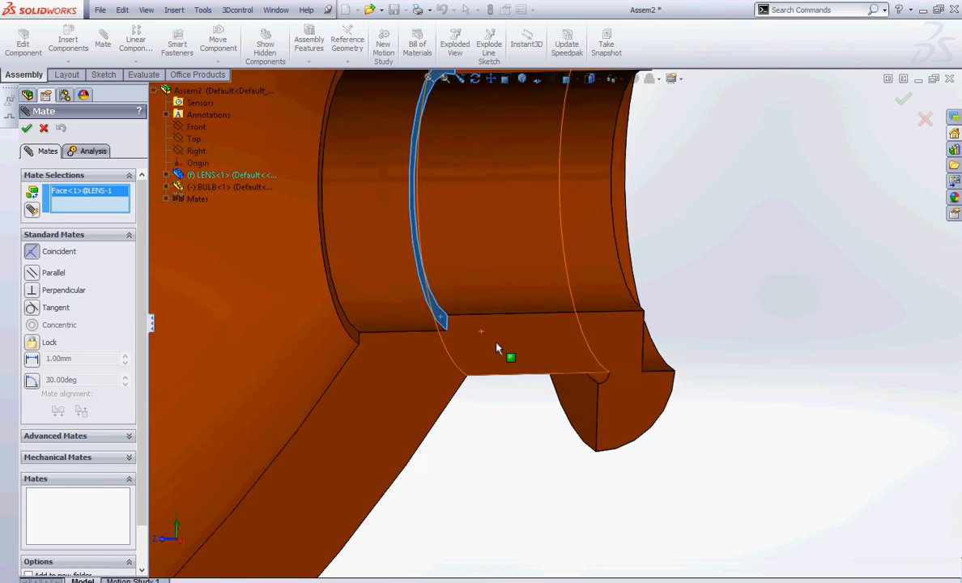
pyautogui.scroll(3, 497, 348)
pyautogui.scroll(2, 497, 348)
pyautogui.moveTo(743, 358); pyautogui.dragTo(702, 326, button='middle')
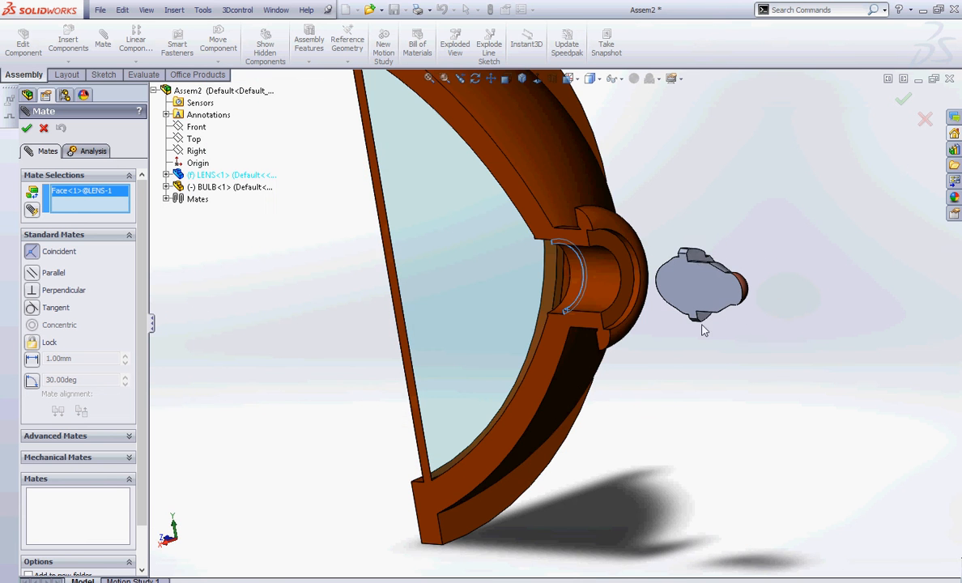
pyautogui.click(705, 324)
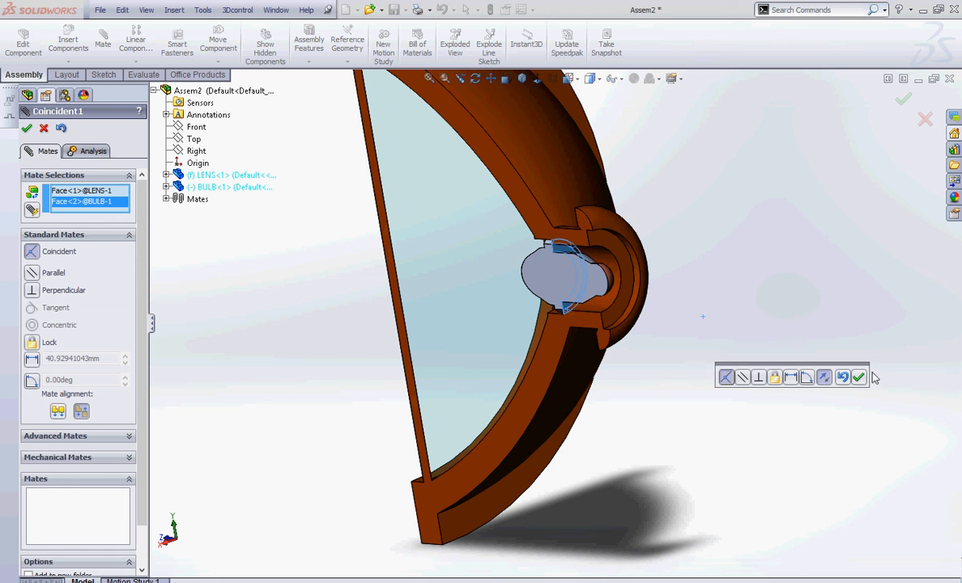
pyautogui.click(858, 377)
pyautogui.click(27, 128)
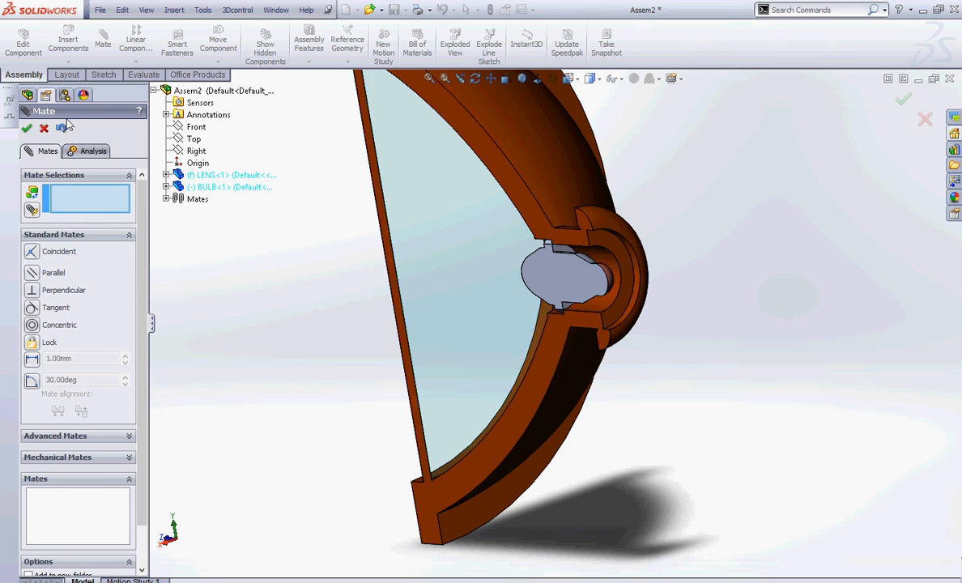
# - Turn off the section view to show the complete lens and bulb assembly
pyautogui.moveTo(352, 272); pyautogui.dragTo(418, 254, button='middle')
pyautogui.click(551, 78)
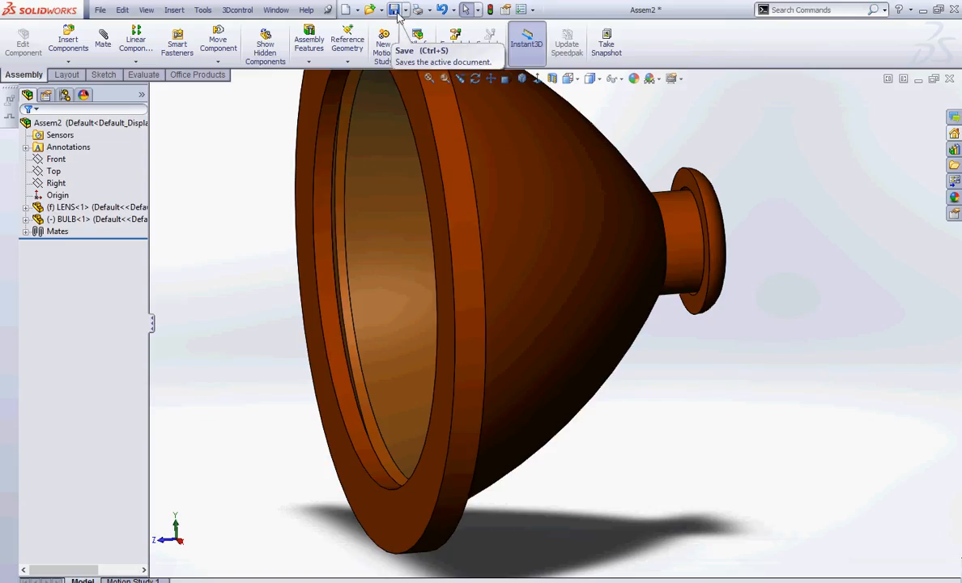
pyautogui.click(55, 183)
pyautogui.press('f')
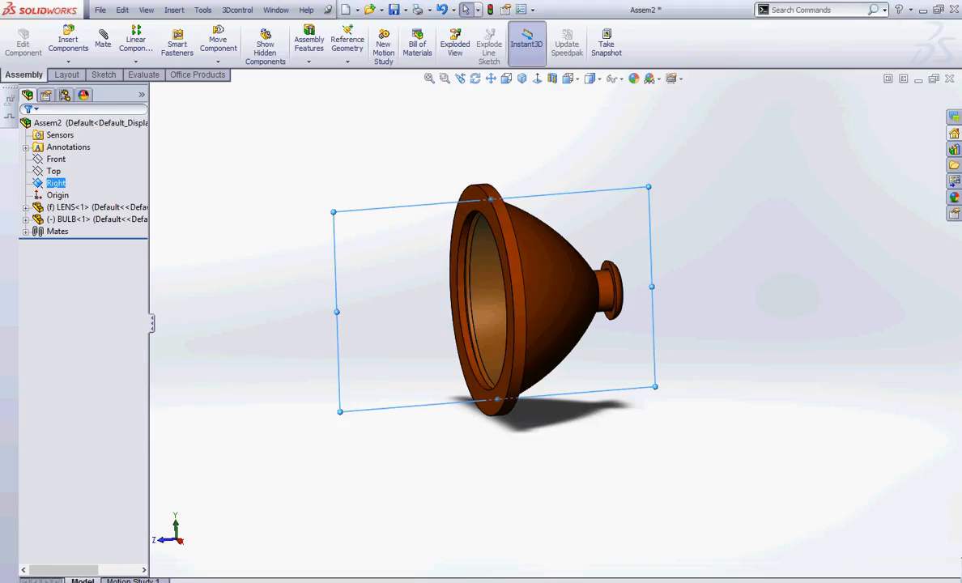
pyautogui.click(521, 522)
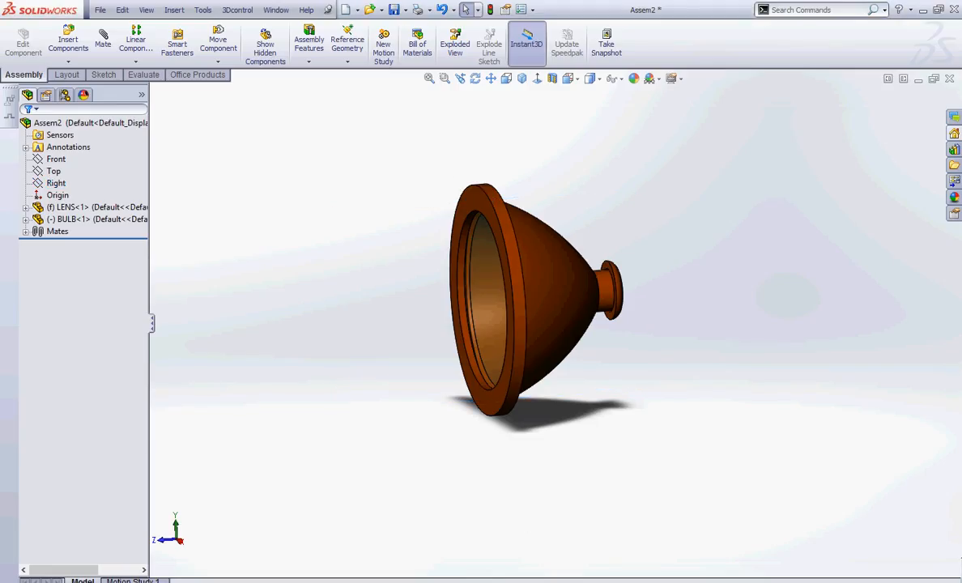
pyautogui.click(625, 580)
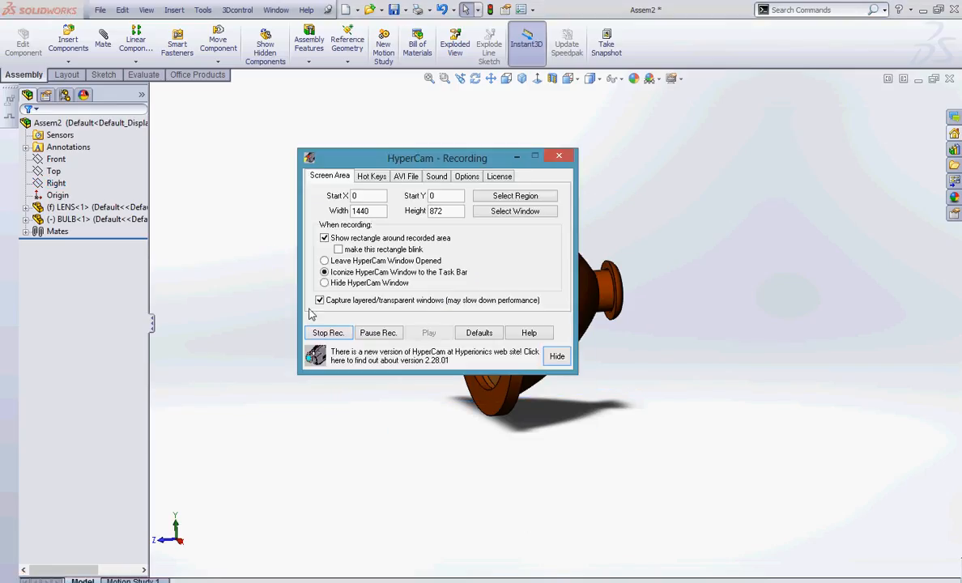